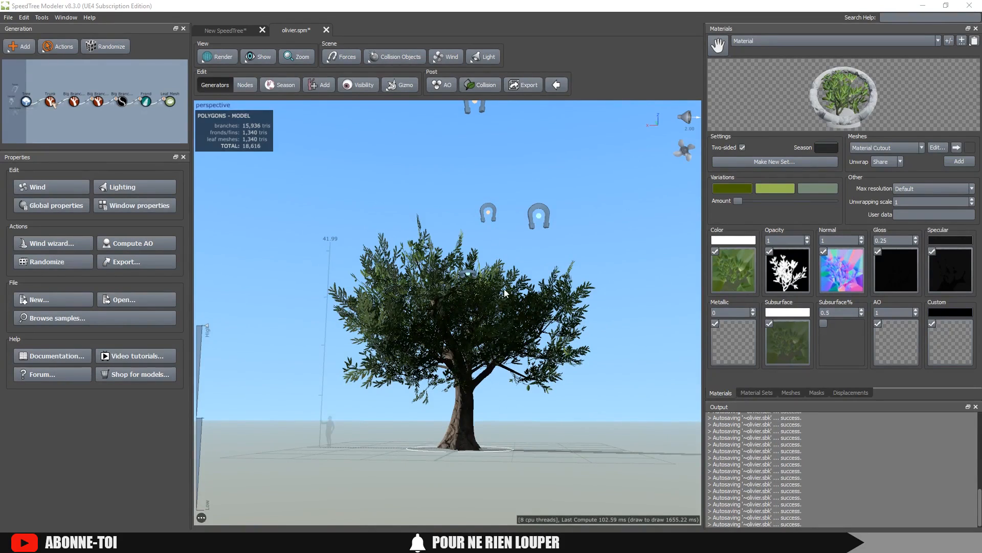
Examine the finished olive tree model from several angles and up close on its foliage
drag(600, 225, 400, 342)
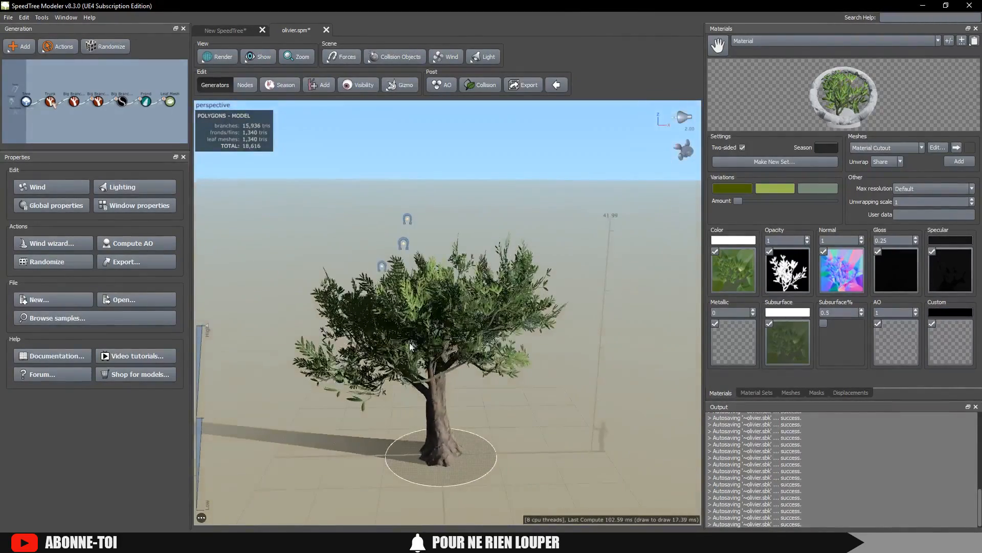
drag(524, 278, 450, 275)
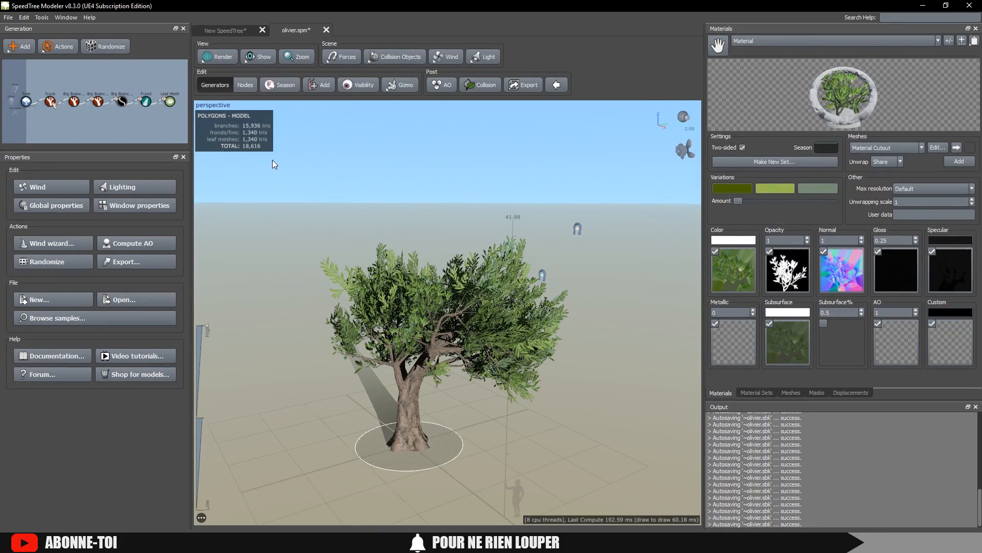
drag(481, 180, 482, 197)
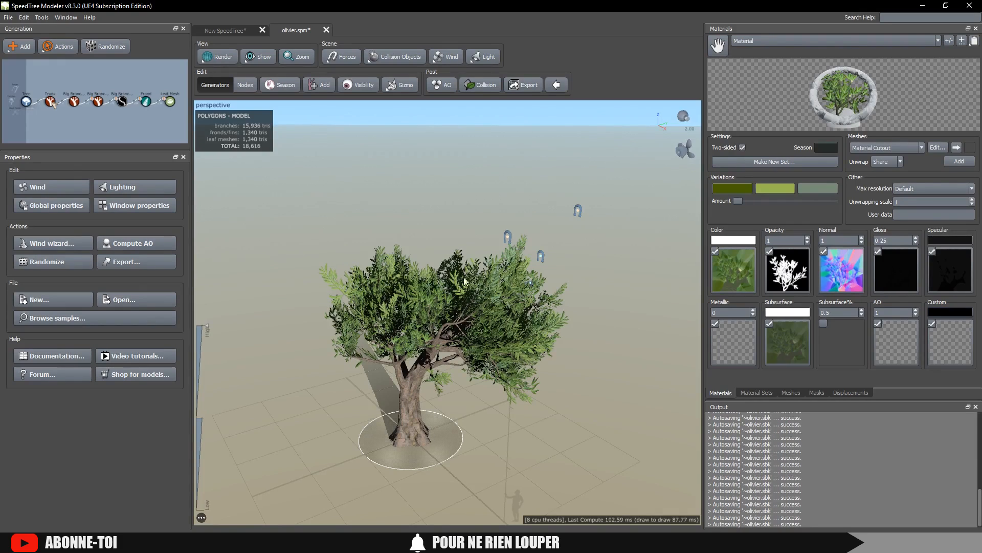
mouse_move(470, 314)
mouse_down()
mouse_move(462, 308)
mouse_move(474, 320)
mouse_up()
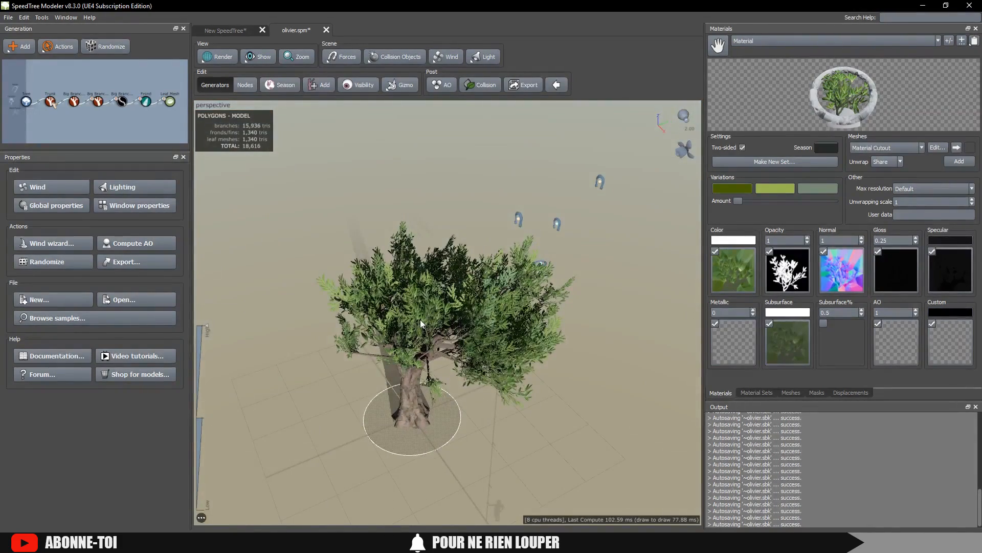
drag(439, 271, 561, 261)
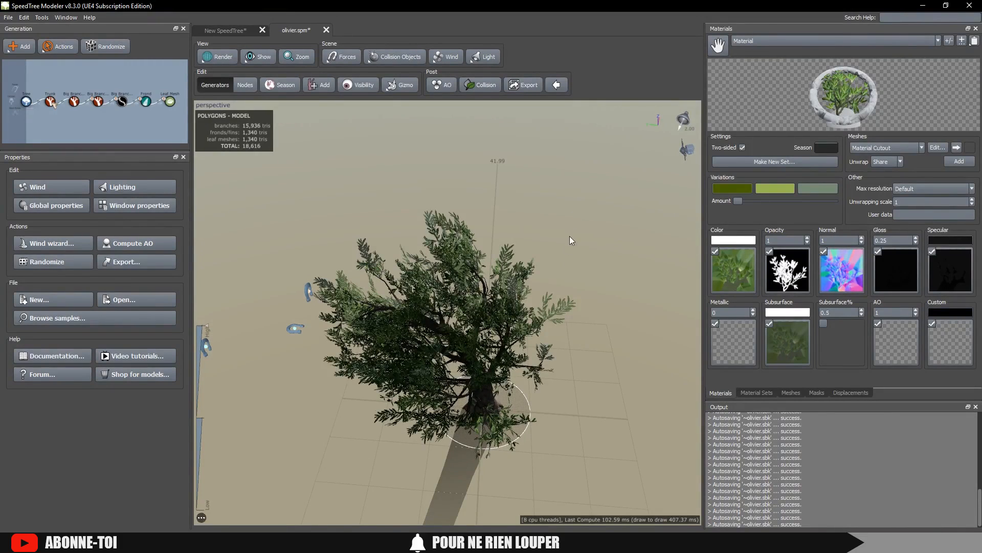
drag(572, 213, 495, 296)
scroll(523, 241, up, 2)
scroll(523, 245, down, 3)
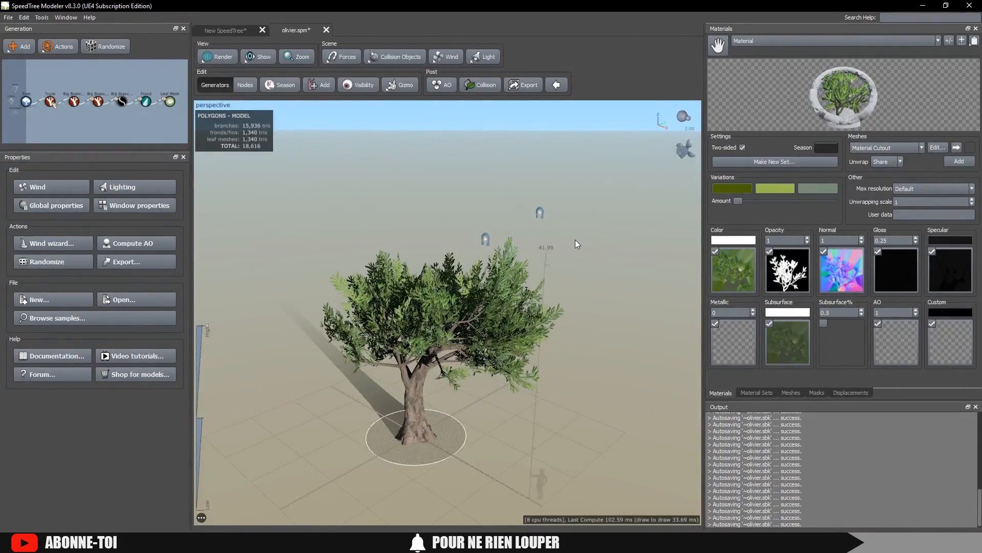
scroll(577, 238, up, 6)
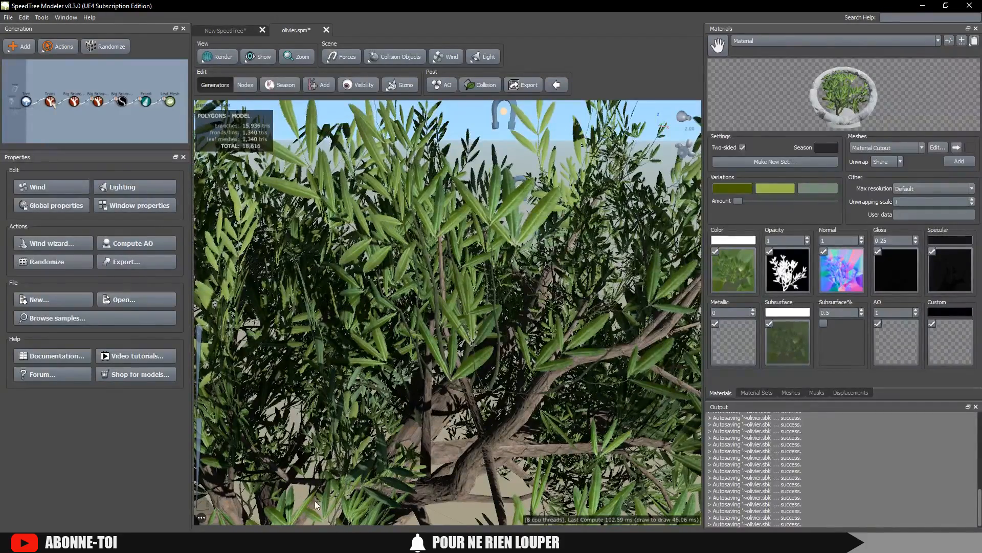
Switch to the browser and look through the "branche d'olivier" image results for olive branch references
click(316, 542)
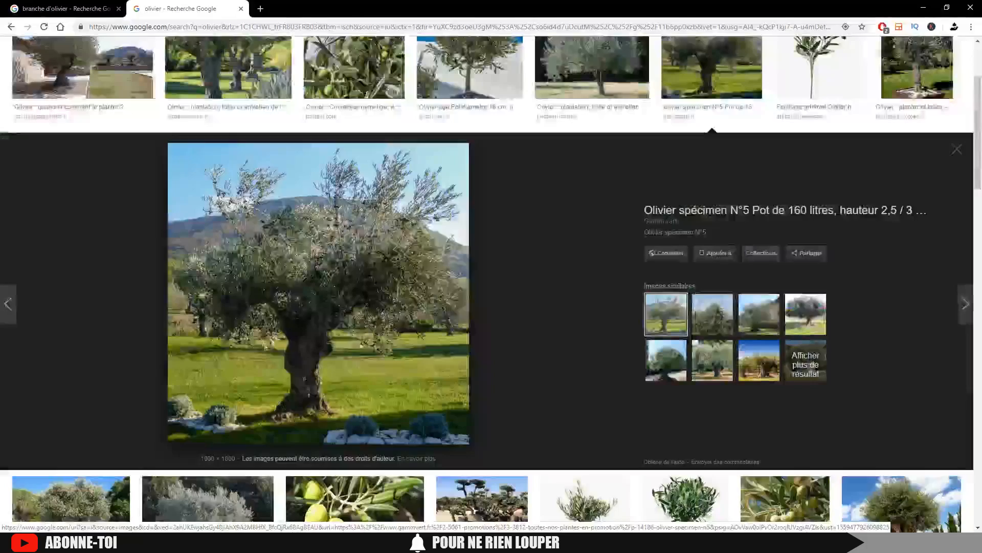
click(56, 5)
scroll(462, 205, up, 2)
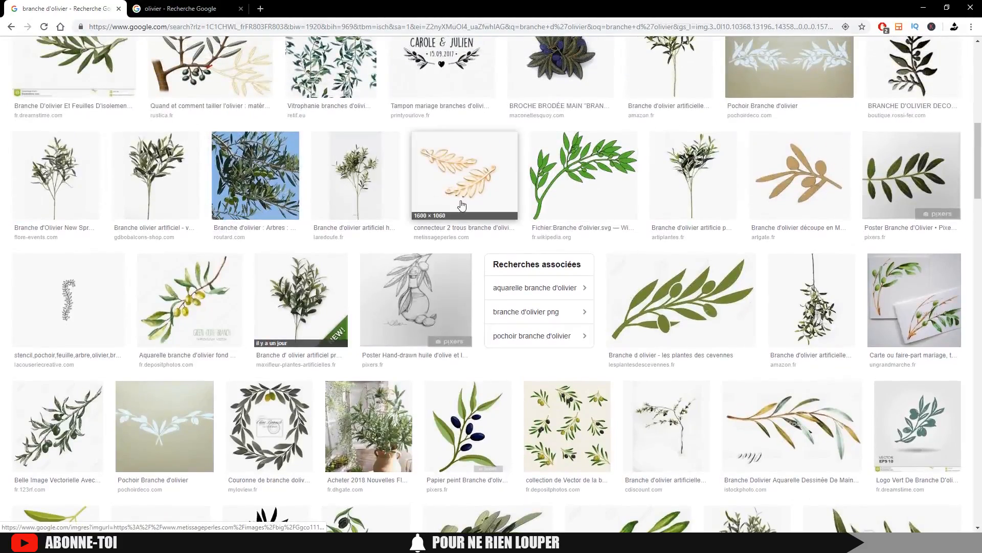
scroll(445, 194, up, 6)
scroll(269, 184, up, 3)
scroll(457, 195, down, 10)
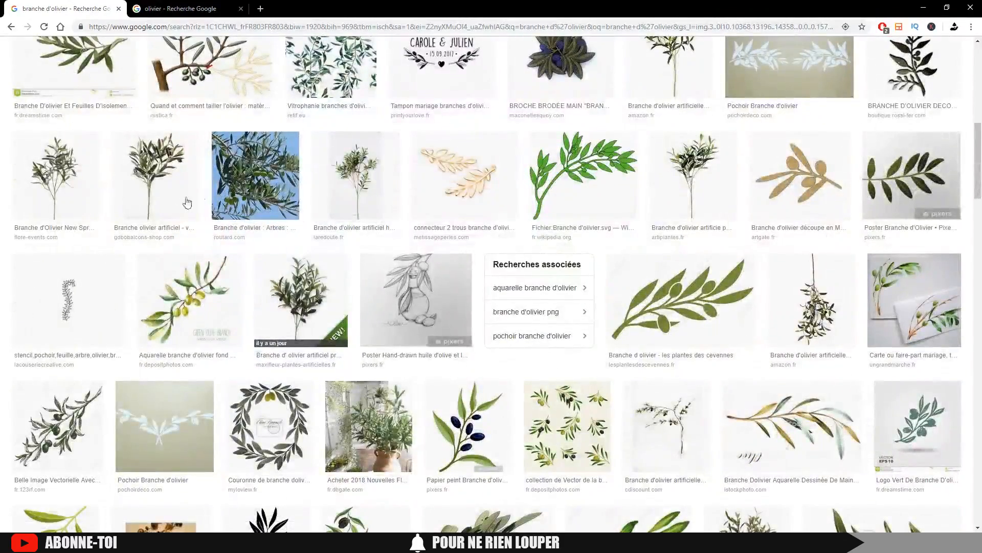
scroll(256, 189, down, 2)
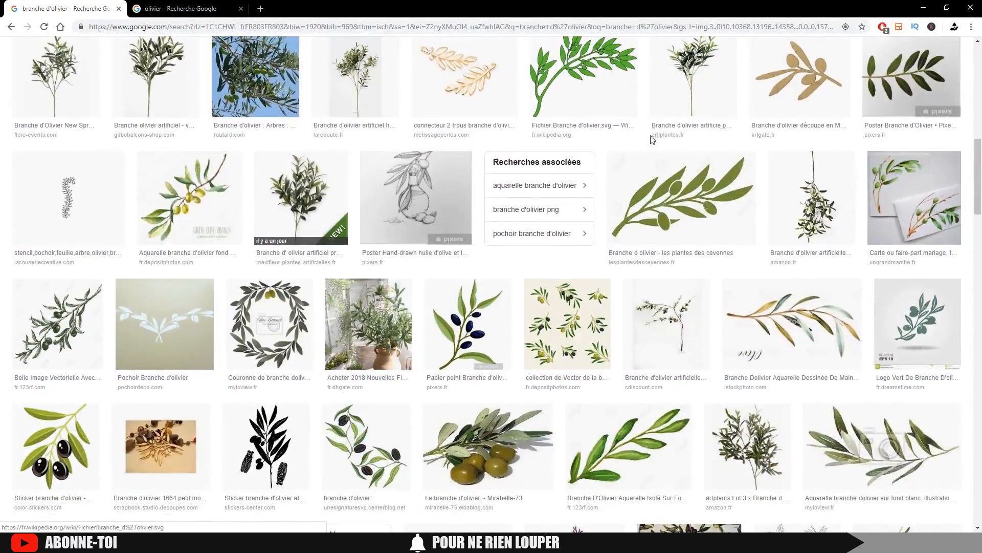
scroll(649, 140, down, 7)
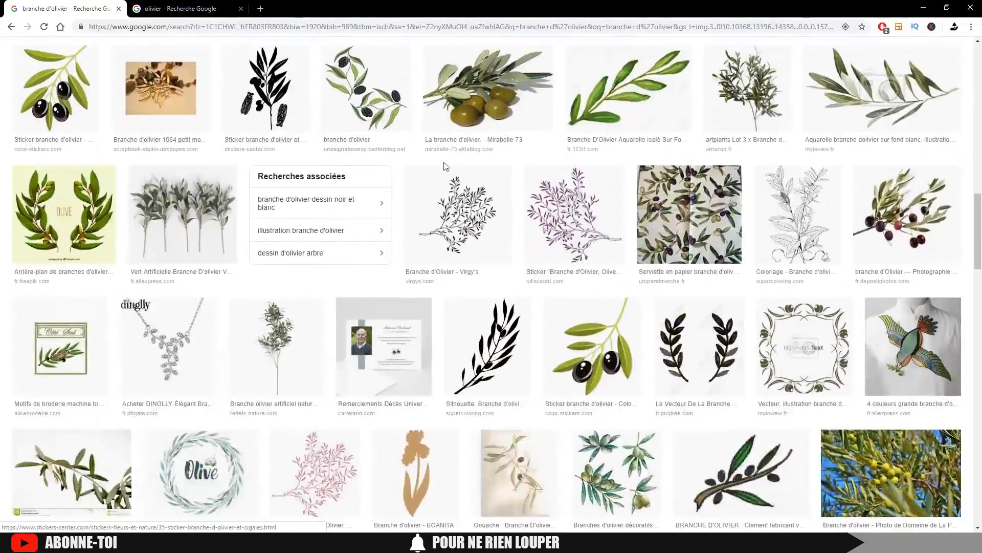
scroll(511, 158, up, 1)
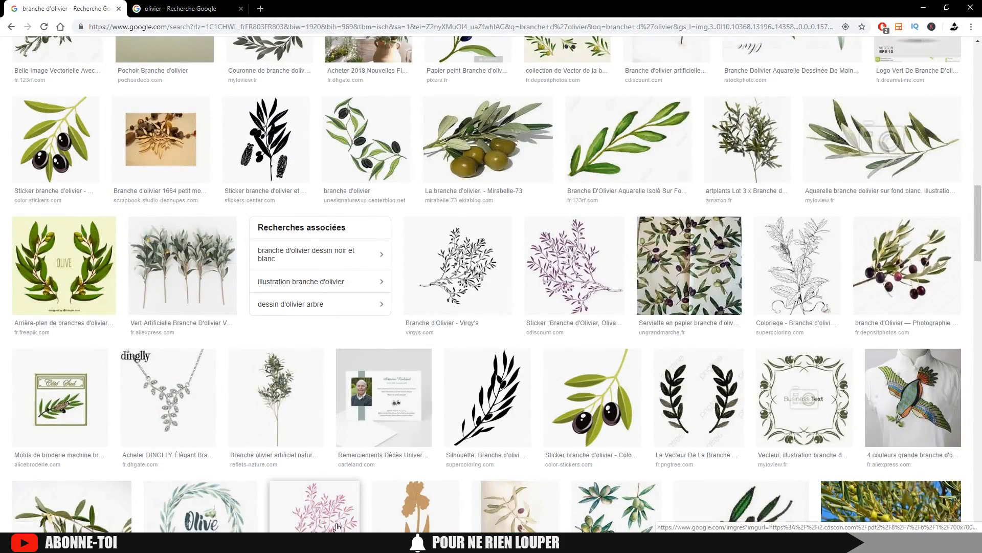
Switch to Photoshop, collapse the 3D settings, and hide the black silhouette, Rectangle 1 and Calque 1 so only the original leaf shows
click(349, 543)
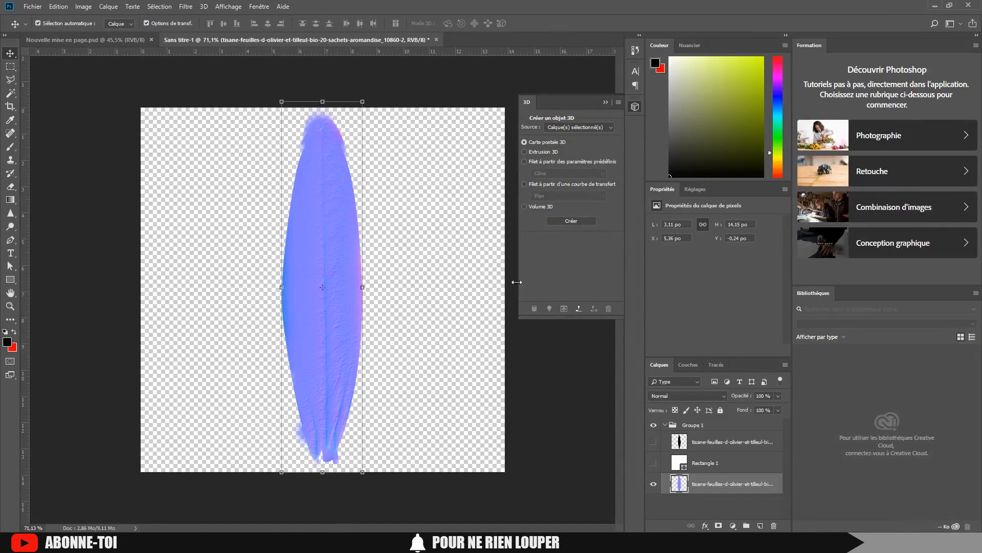
click(606, 102)
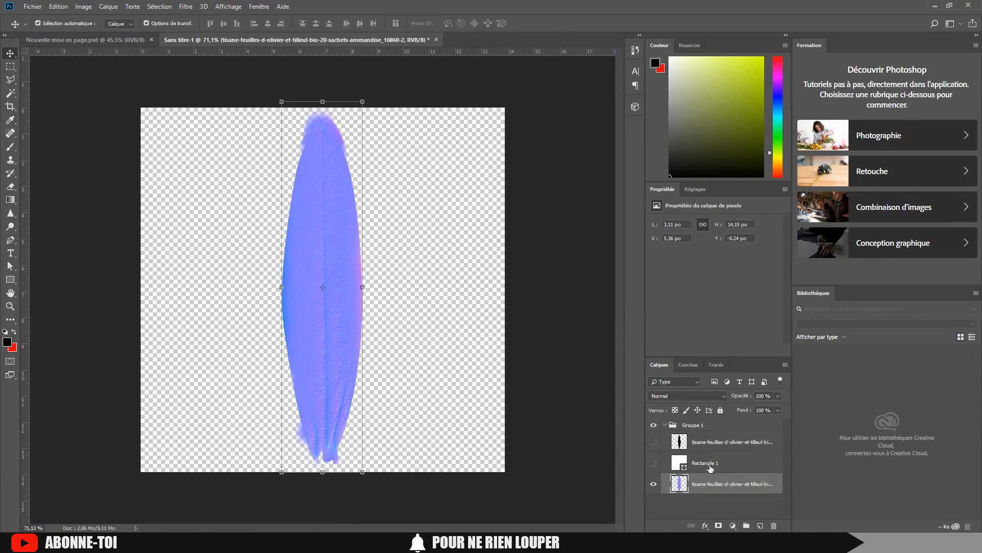
click(670, 461)
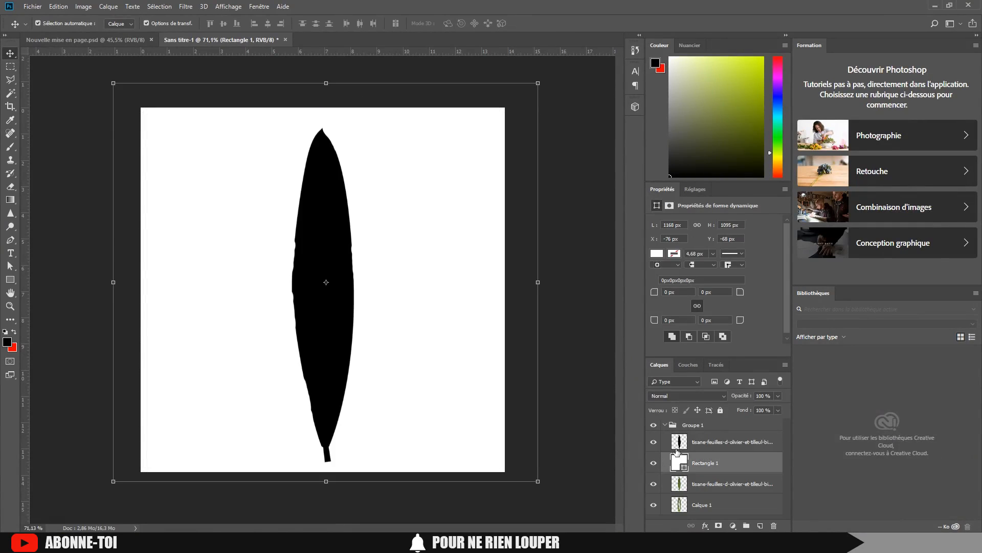
drag(655, 464, 658, 447)
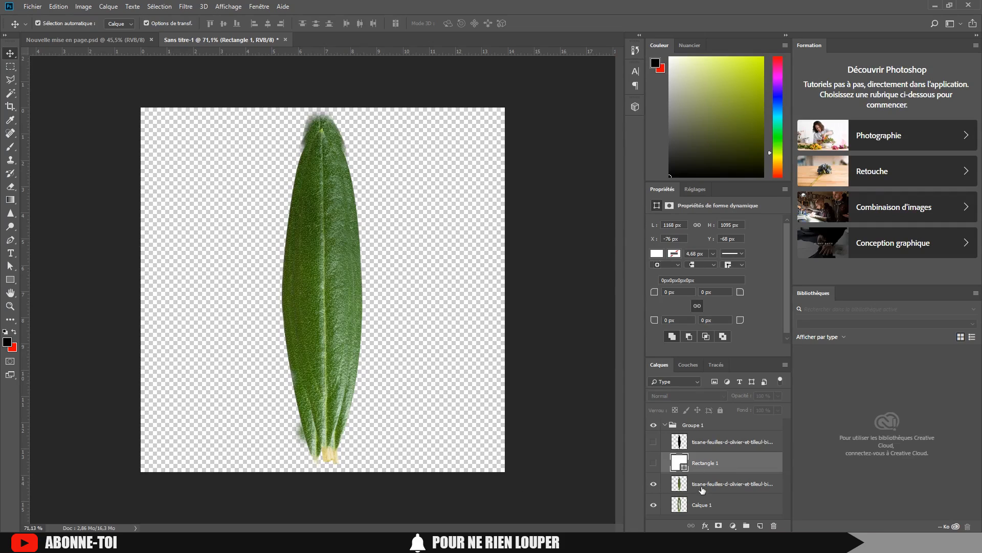
click(654, 504)
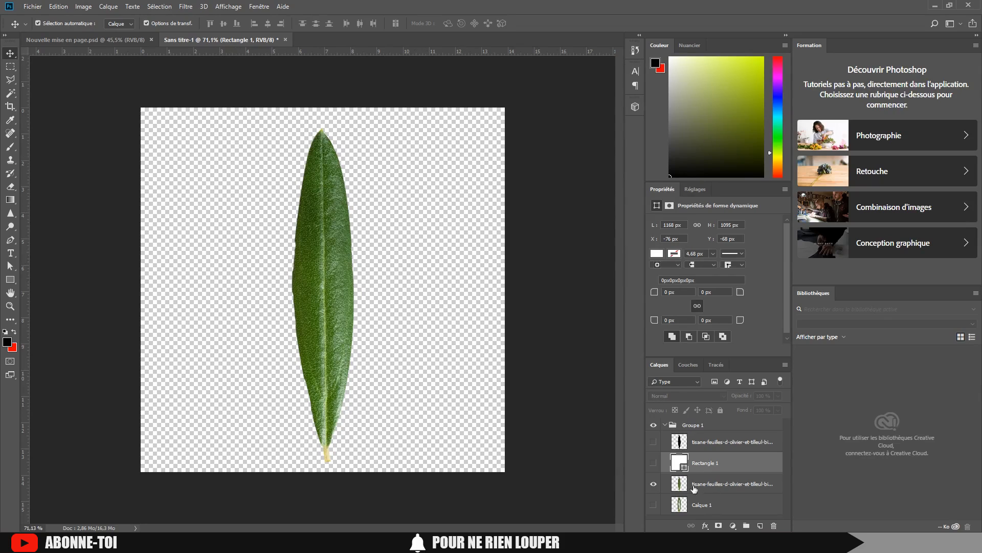
Add a new empty layer and place it directly beneath the original leaf layer
click(739, 486)
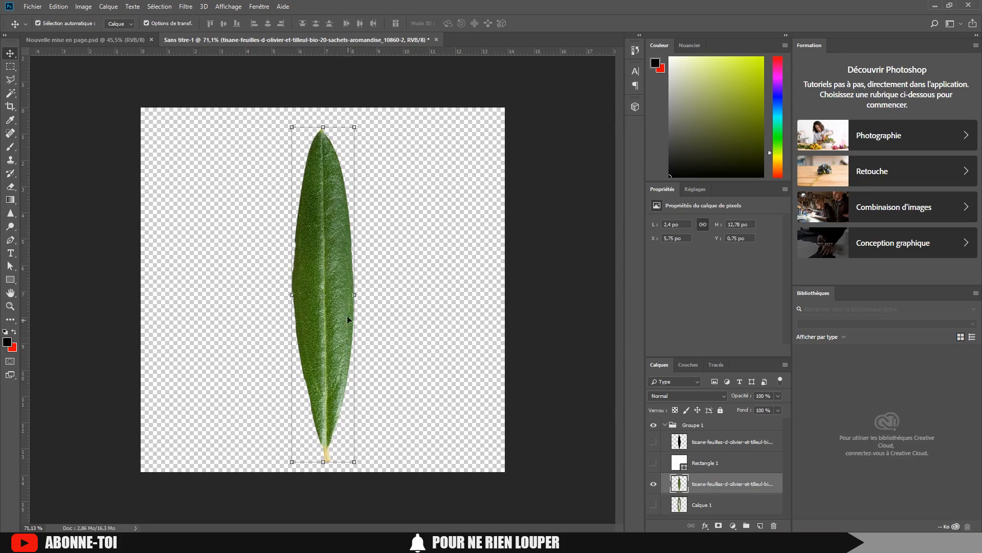
click(761, 526)
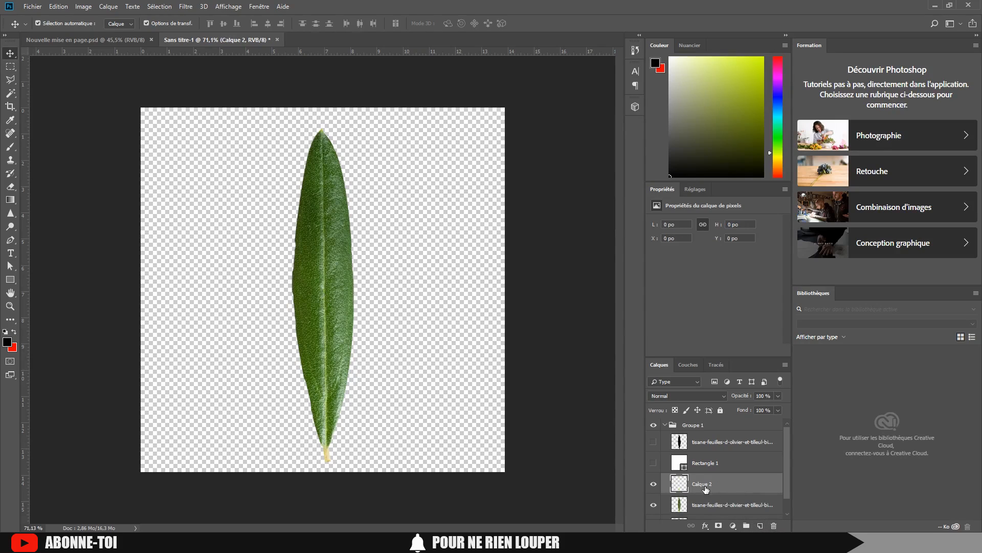
drag(719, 487, 718, 509)
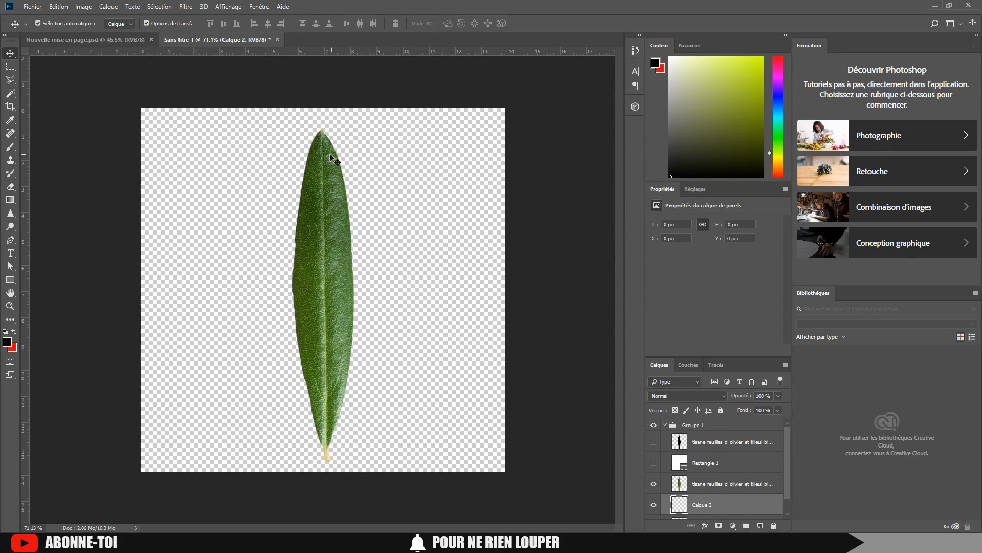
Try extending one long edge of the leaf on Calque 2 with a 24 px Clone Stamp, then delete that layer
click(723, 486)
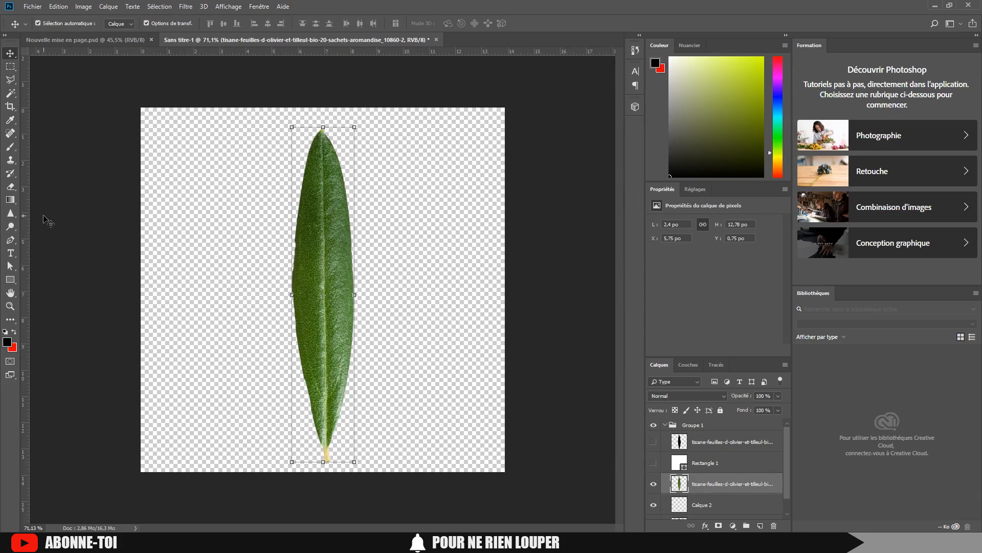
click(10, 160)
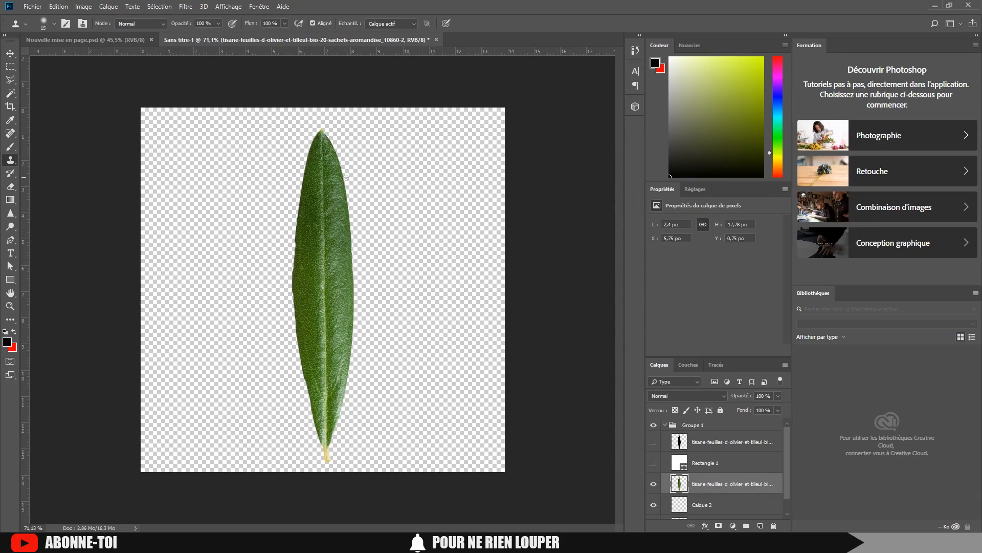
click(53, 24)
drag(62, 57, 66, 57)
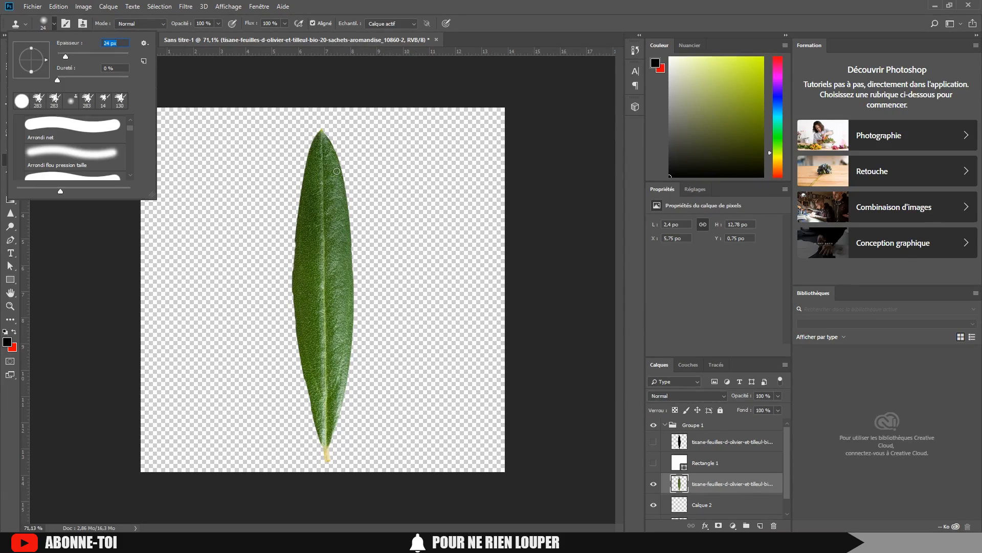
key(Return)
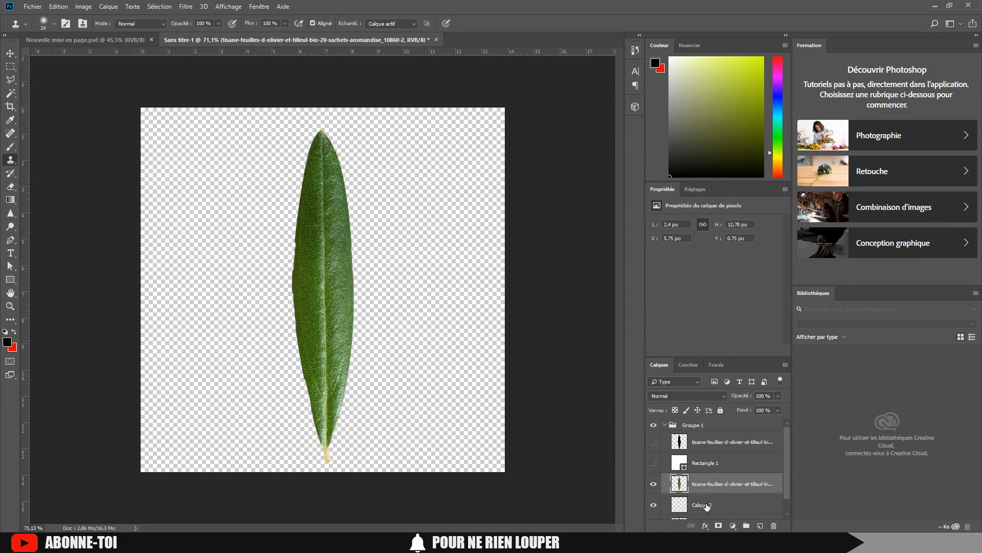
click(707, 506)
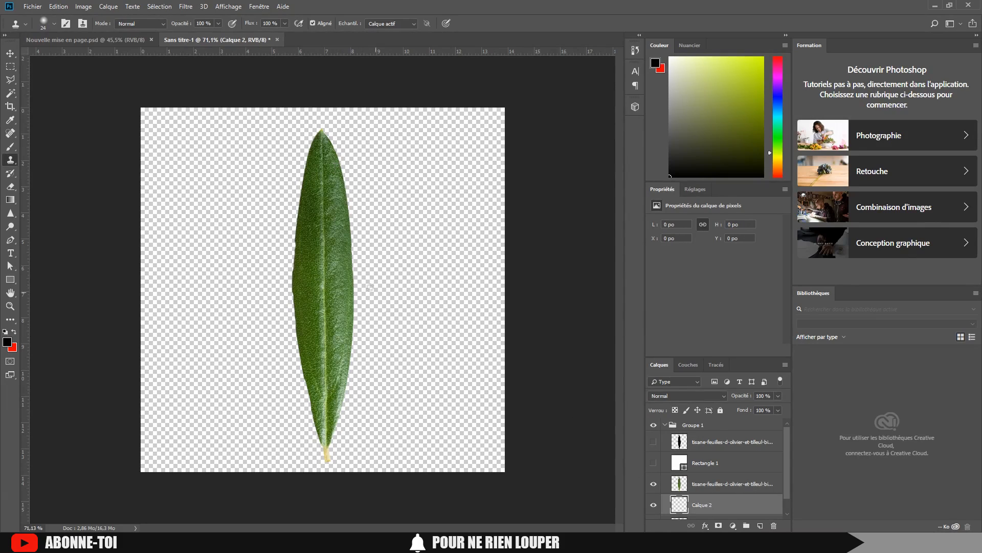
mouse_move(347, 168)
mouse_down()
mouse_move(357, 331)
mouse_move(342, 405)
mouse_up()
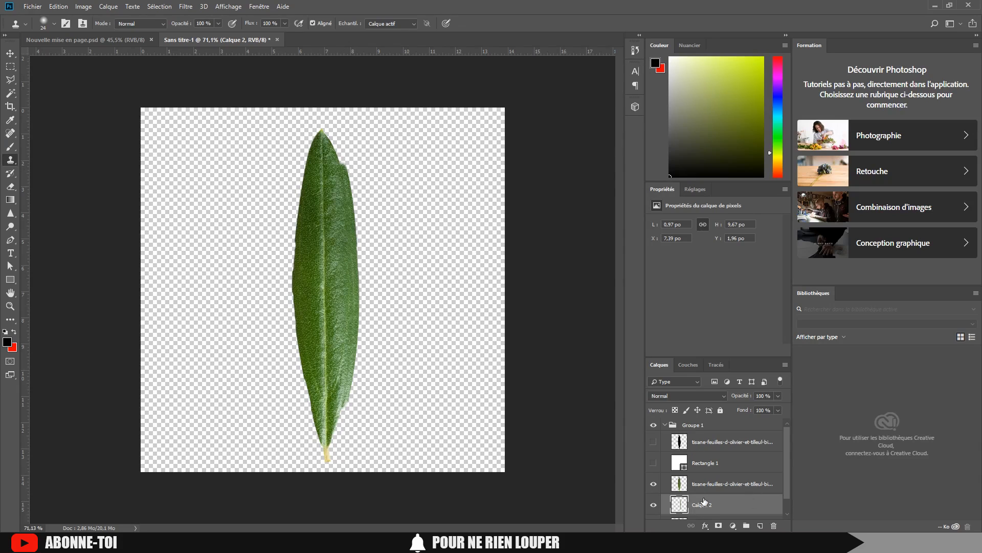
key(Delete)
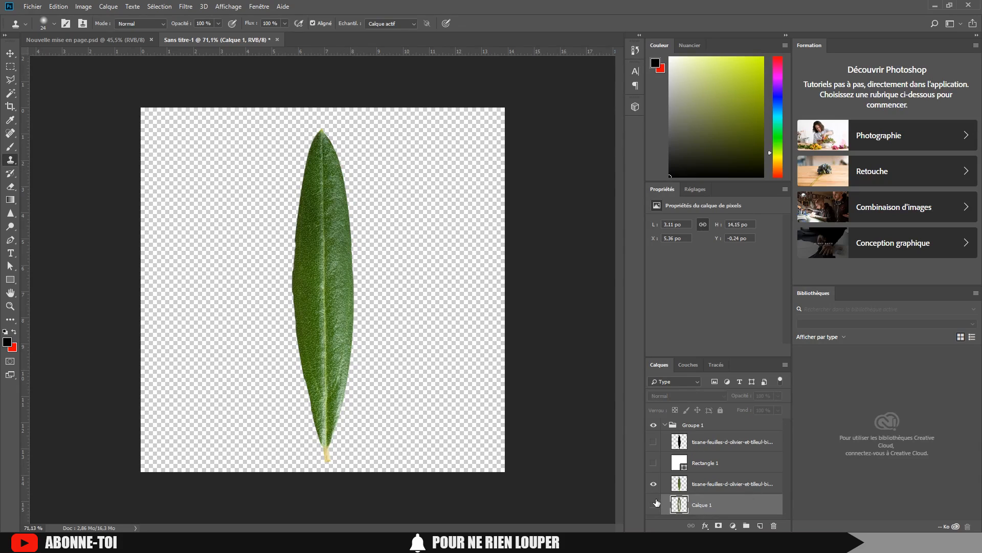
Show the enlarged leaf on Calque 1 and duplicate the original leaf layer above it
click(654, 504)
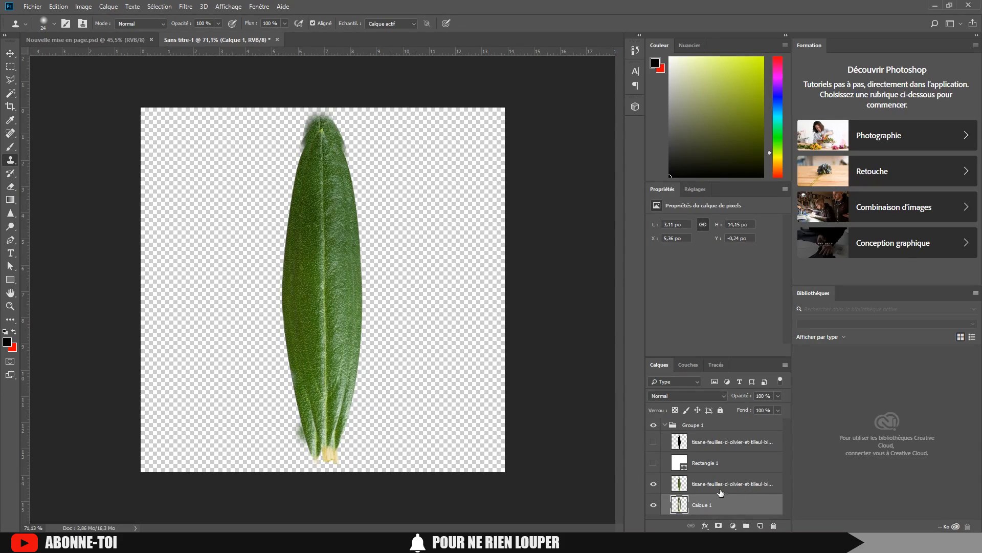
click(737, 489)
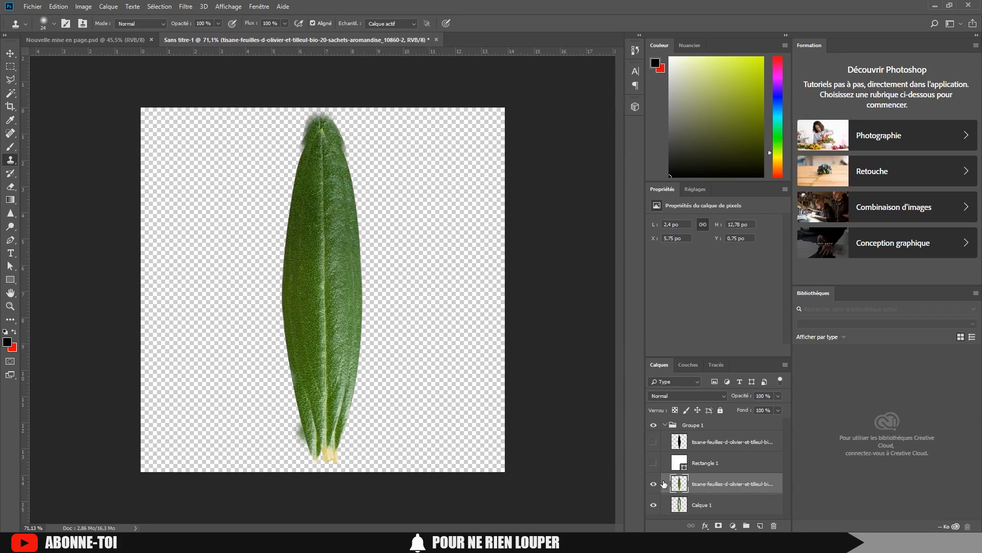
right_click(722, 485)
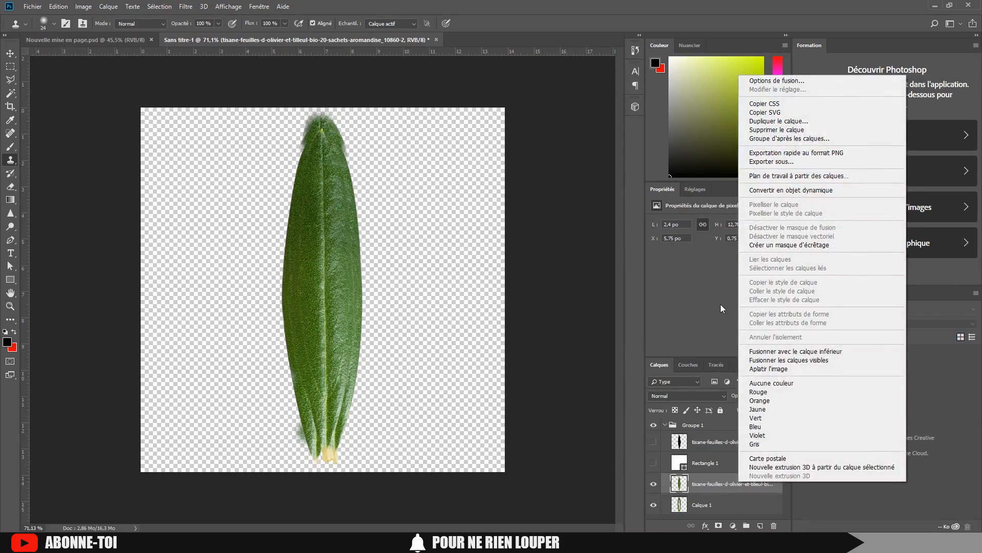
click(722, 485)
key(ctrl+j)
Reposition the duplicated leaf over the original leaf with the Move tool, then deselect it
click(10, 53)
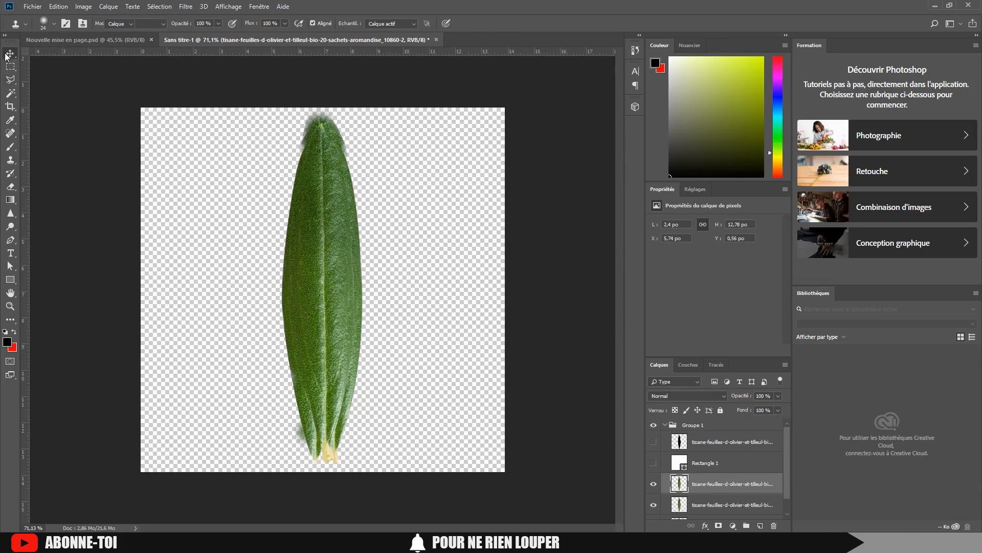
drag(314, 210, 311, 212)
click(438, 207)
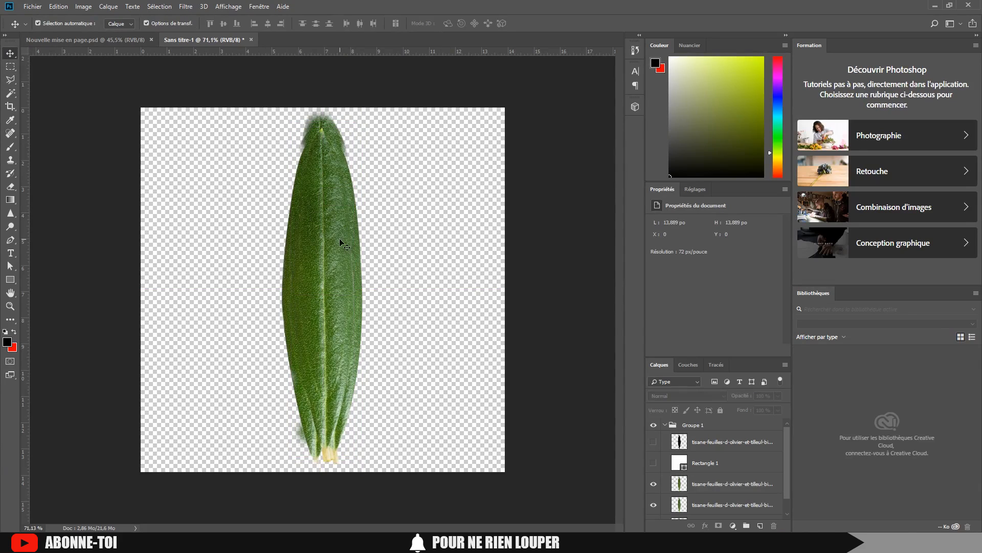
Turn the duplicated leaf solid black with an Exposure adjustment: exposure -20.00, offset -0.5000, gamma 9.99
click(327, 239)
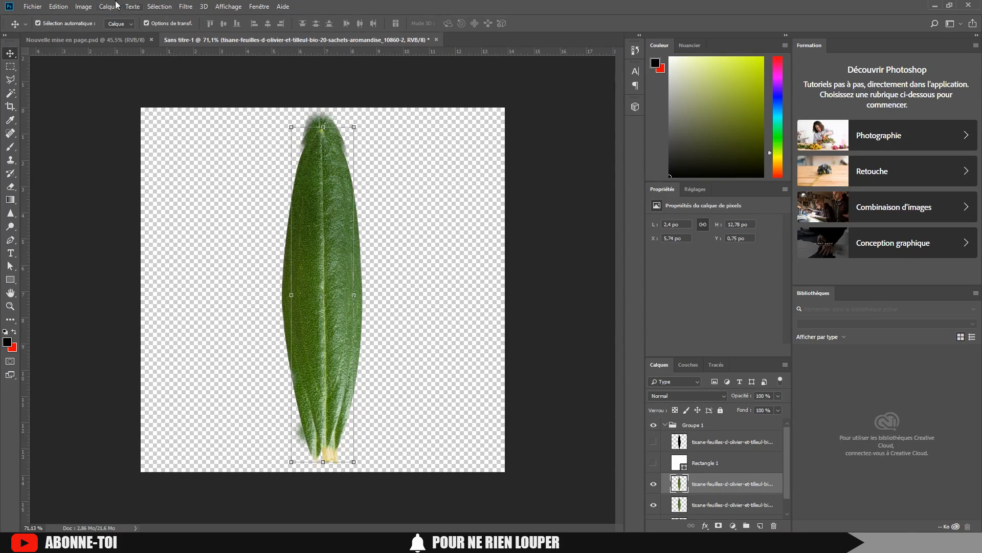
click(81, 6)
mouse_move(123, 38)
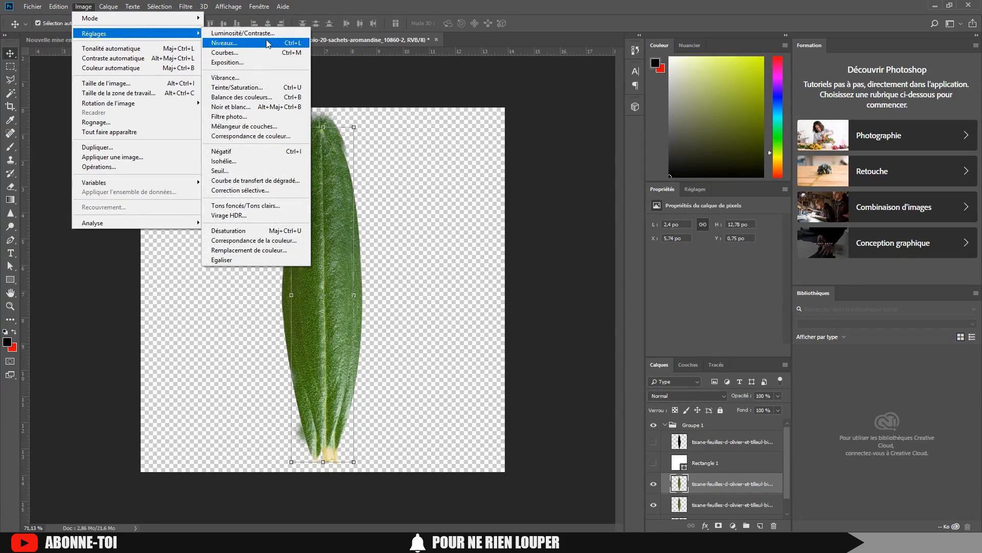
click(266, 62)
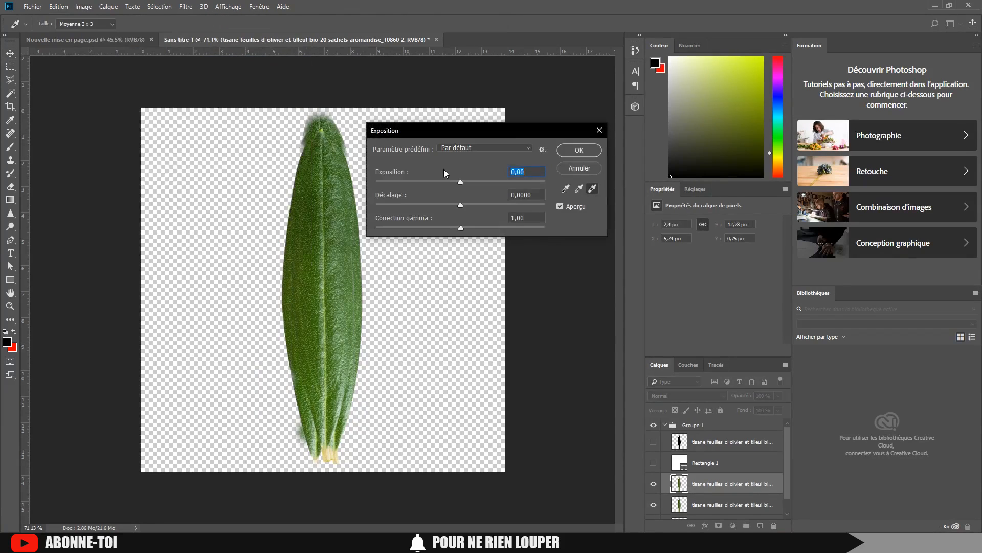
drag(459, 183, 376, 182)
drag(461, 205, 376, 205)
drag(460, 227, 294, 225)
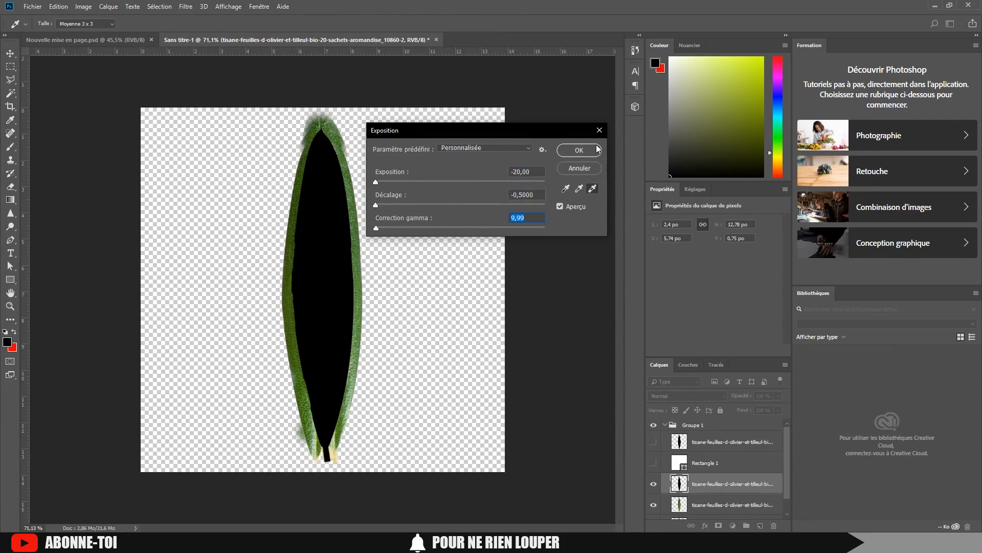
click(580, 150)
key(v)
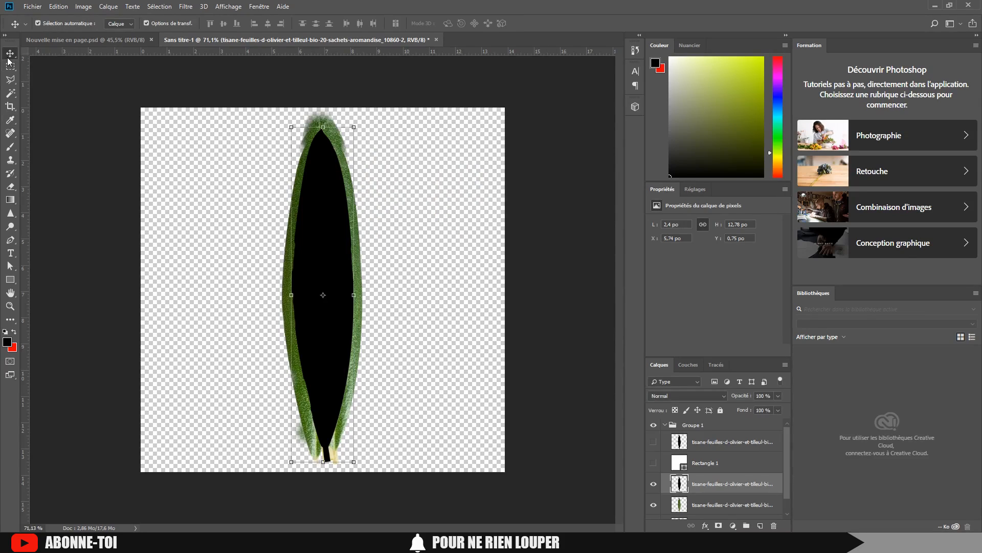
click(495, 269)
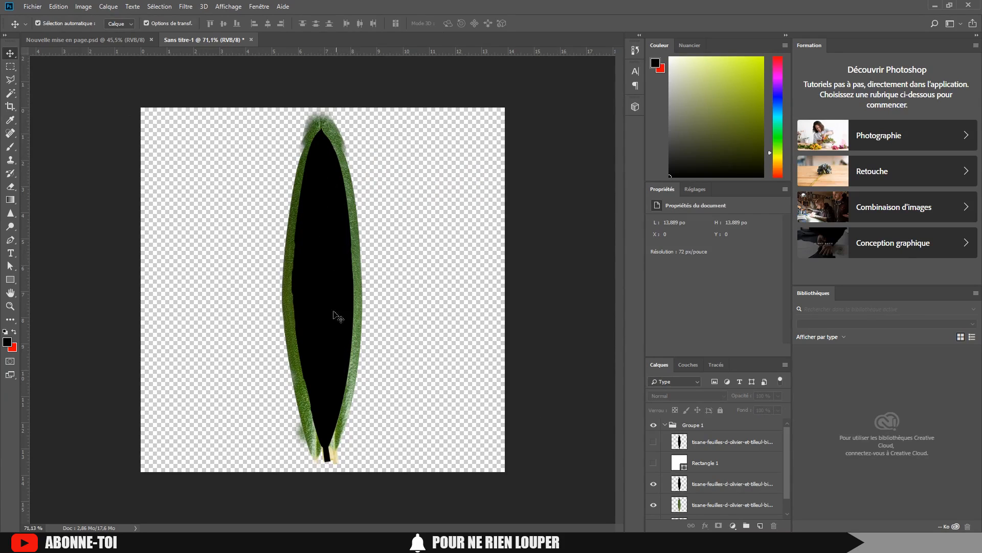
Draw a white 1056 × 1080 px rectangle covering the canvas and place its layer directly beneath the black leaf
click(10, 280)
drag(126, 93, 503, 480)
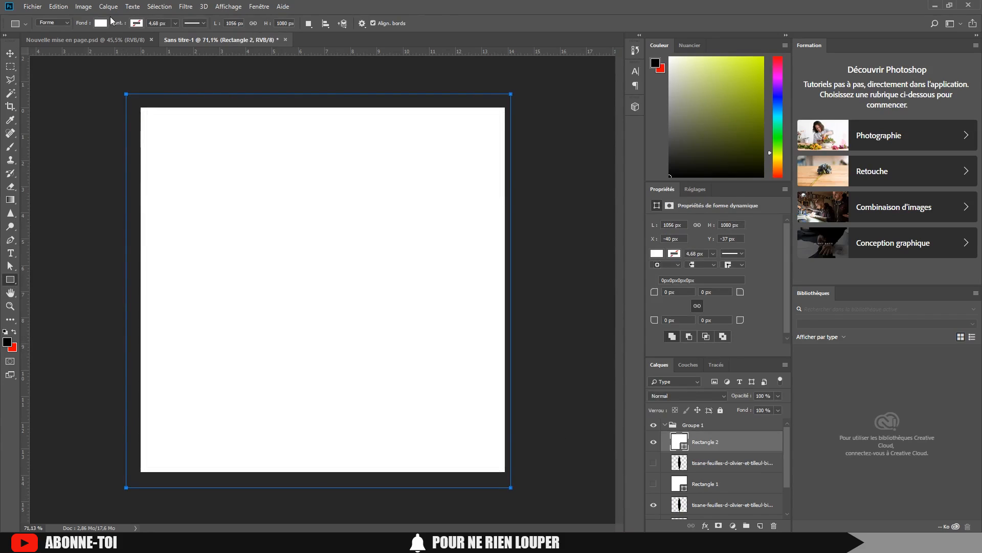
click(10, 52)
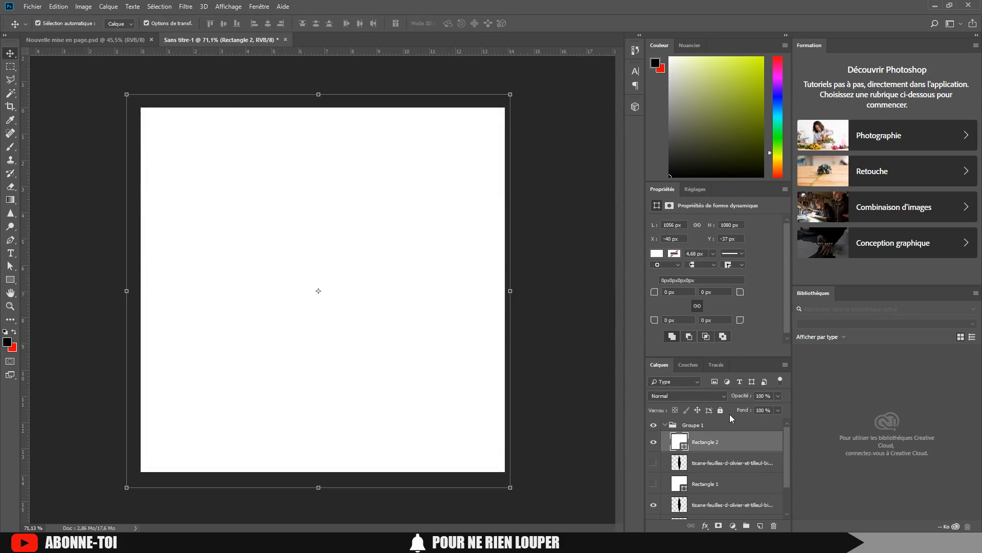
drag(709, 445, 732, 511)
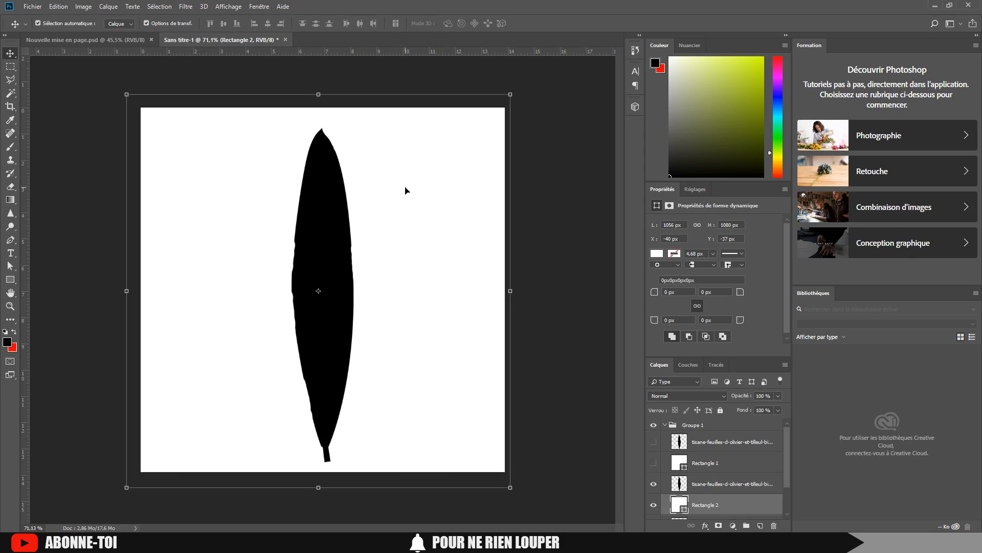
Open the JPEG web export of the black-and-white leaf, cancel it at the file save, and delete the white rectangle and black leaf layers
click(32, 6)
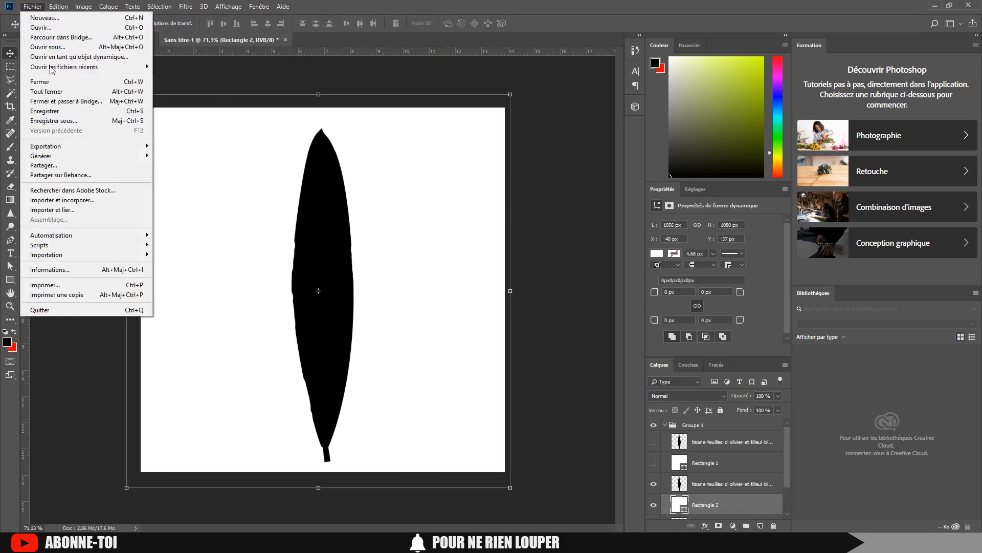
mouse_move(131, 145)
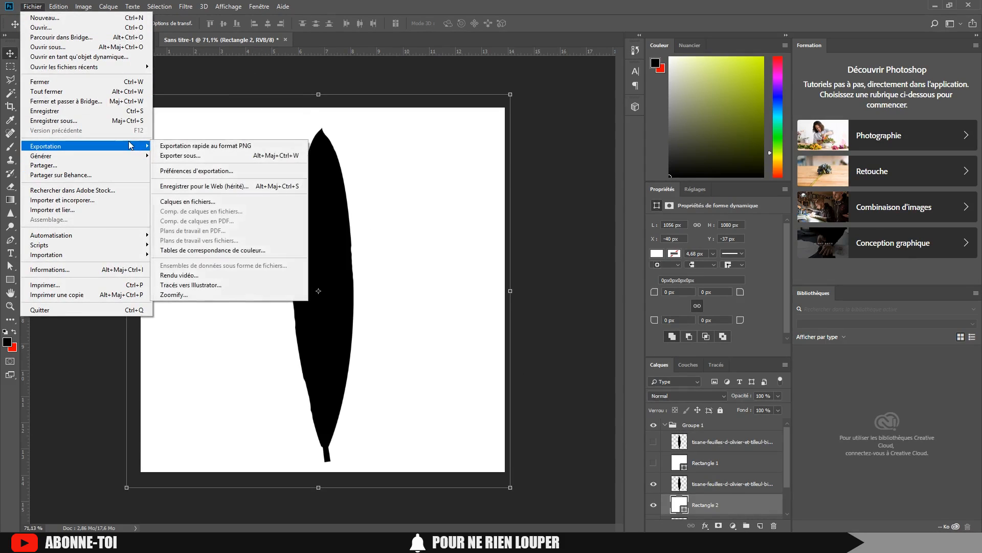
click(219, 185)
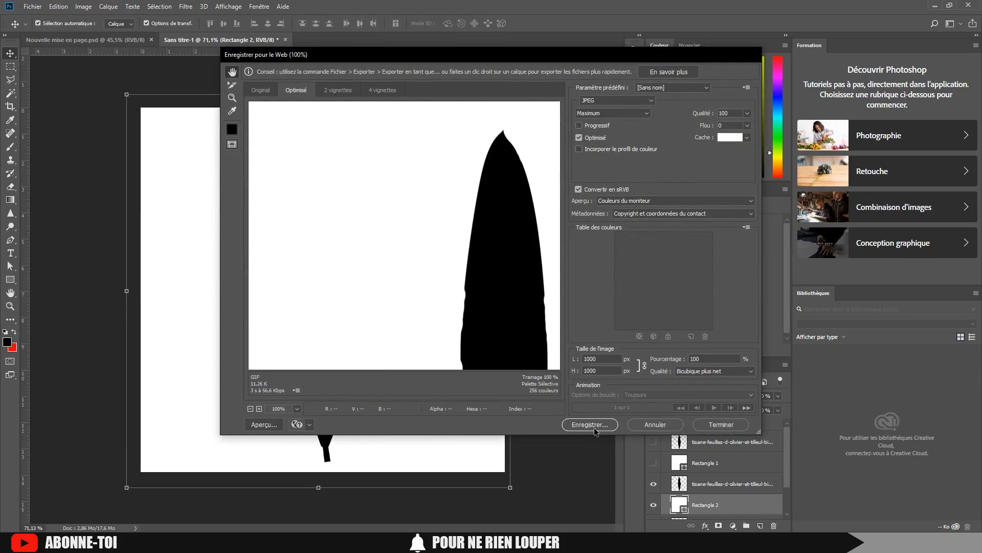
click(594, 426)
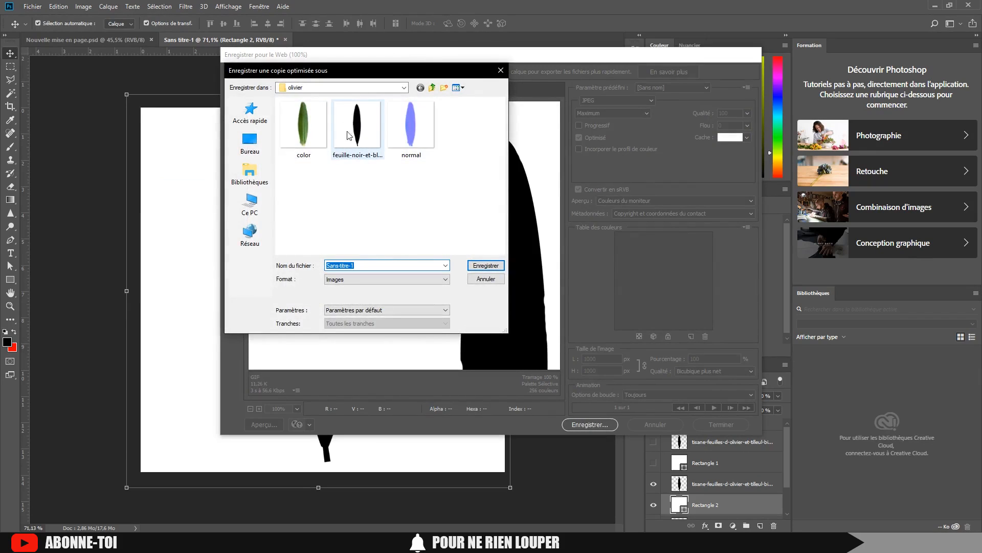
click(486, 279)
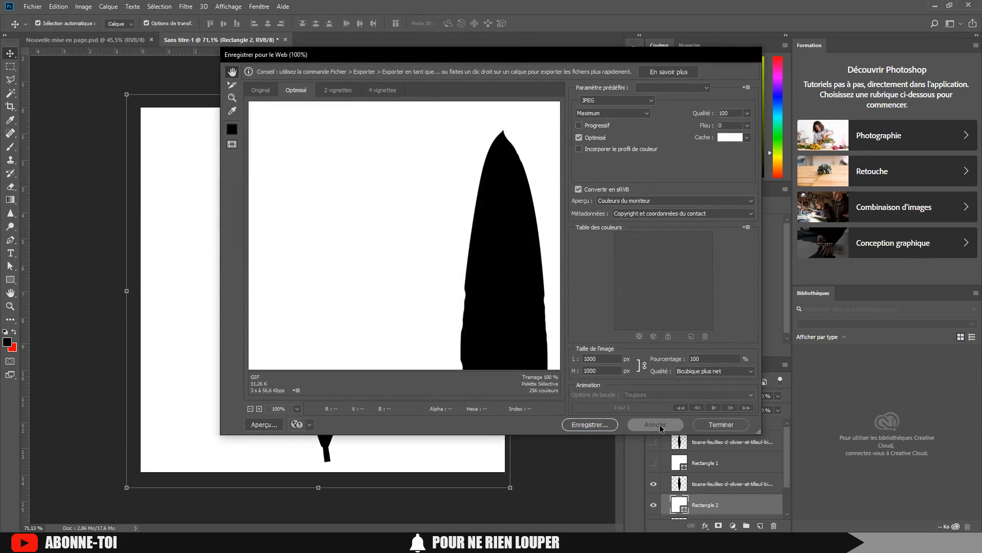
click(657, 425)
key(Delete)
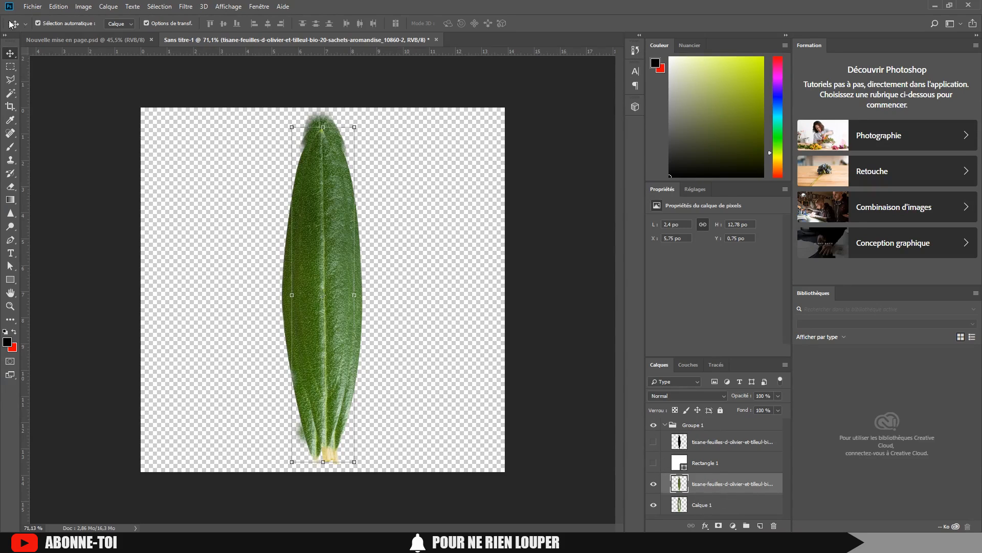
Open the JPEG web export of the extended green leaf as far as saving in the olivier folder, and cancel it
click(34, 10)
mouse_move(119, 147)
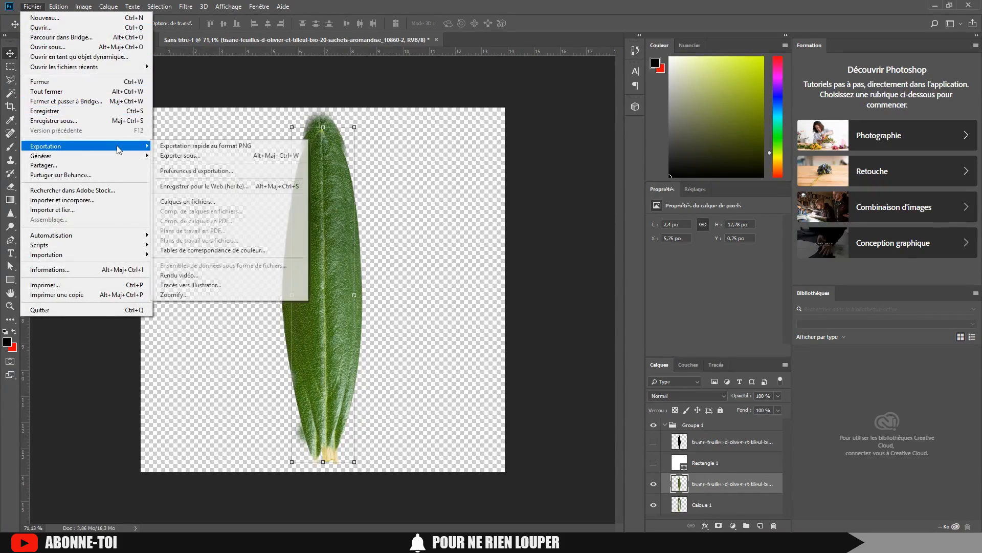
click(230, 186)
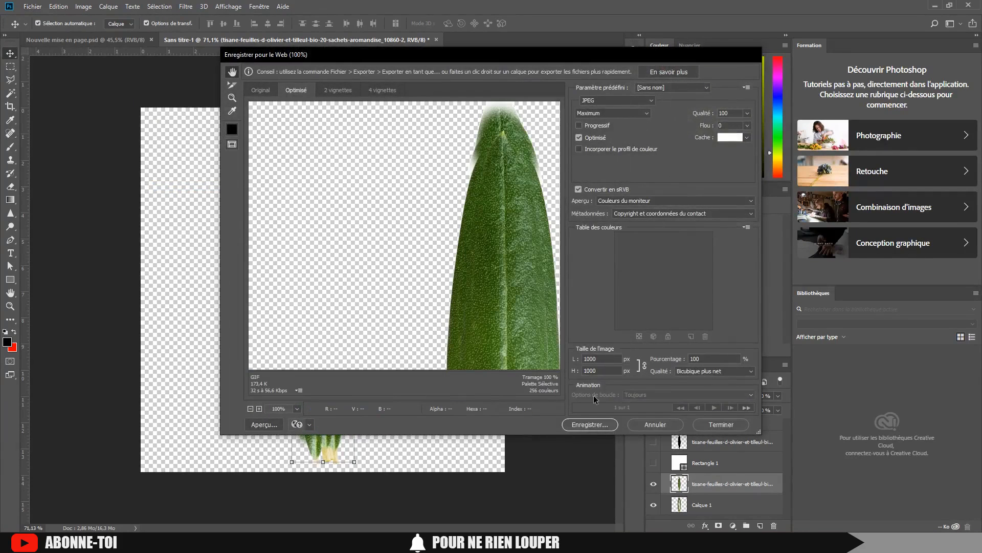
click(583, 425)
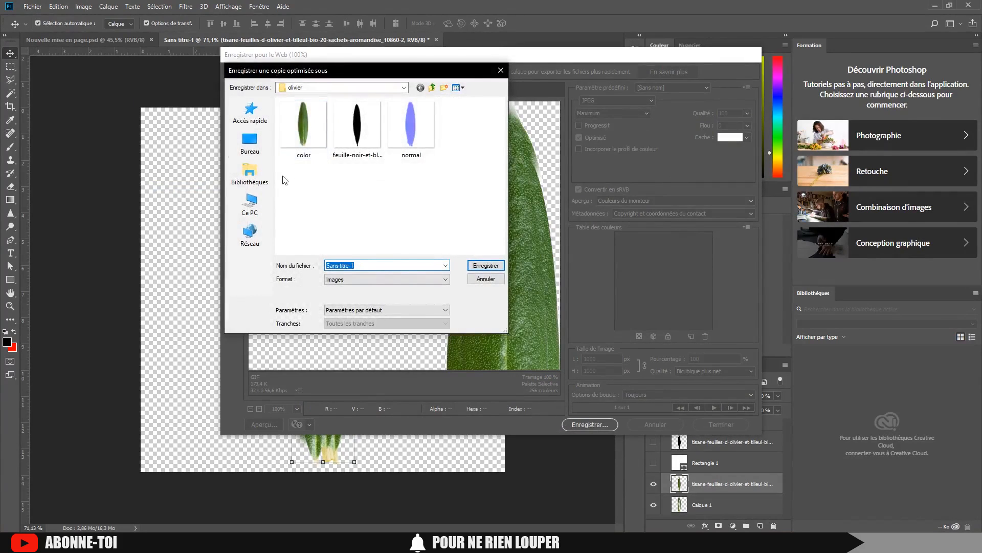
click(497, 280)
click(662, 428)
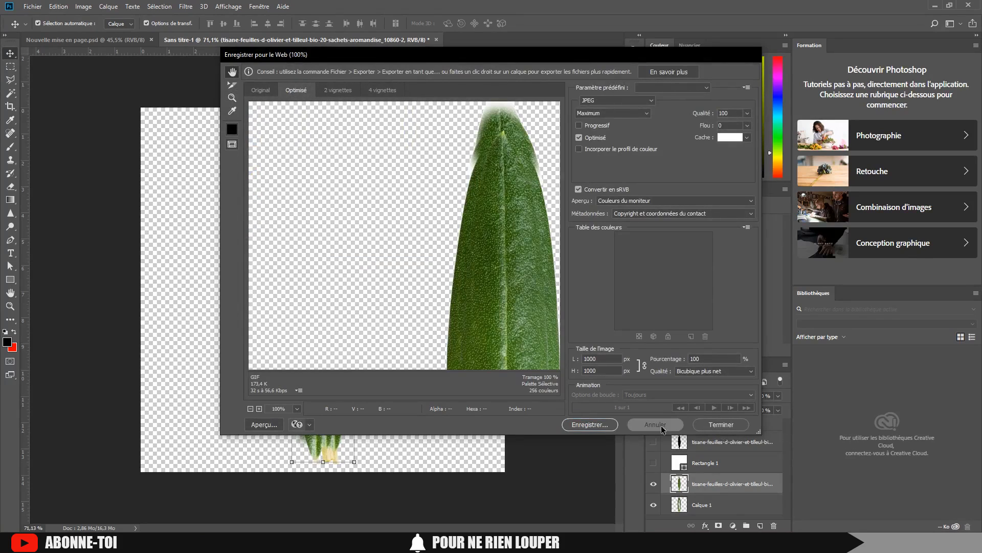
Merge the original leaf layer with the enlarged leaf on Calque 1 into a single layer
shift+click(712, 506)
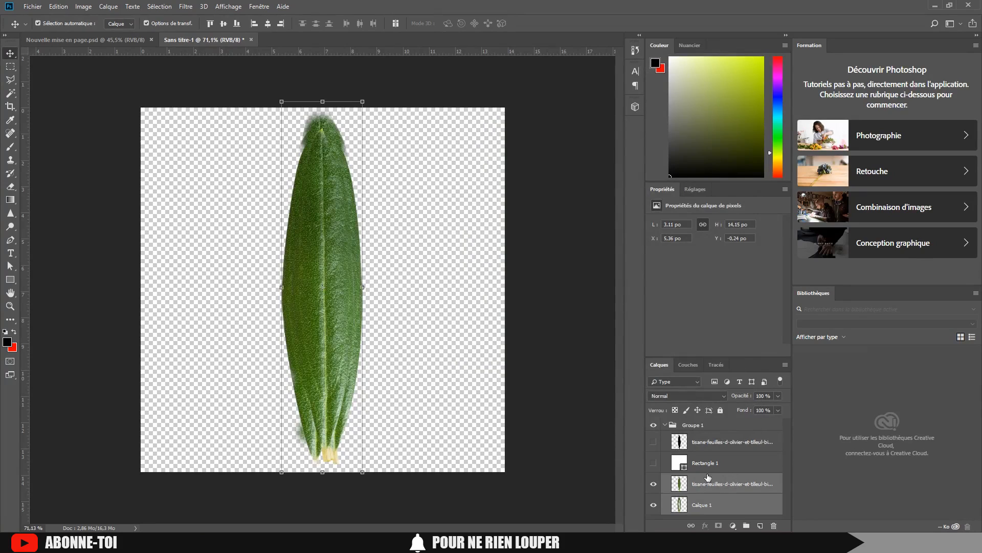
right_click(714, 485)
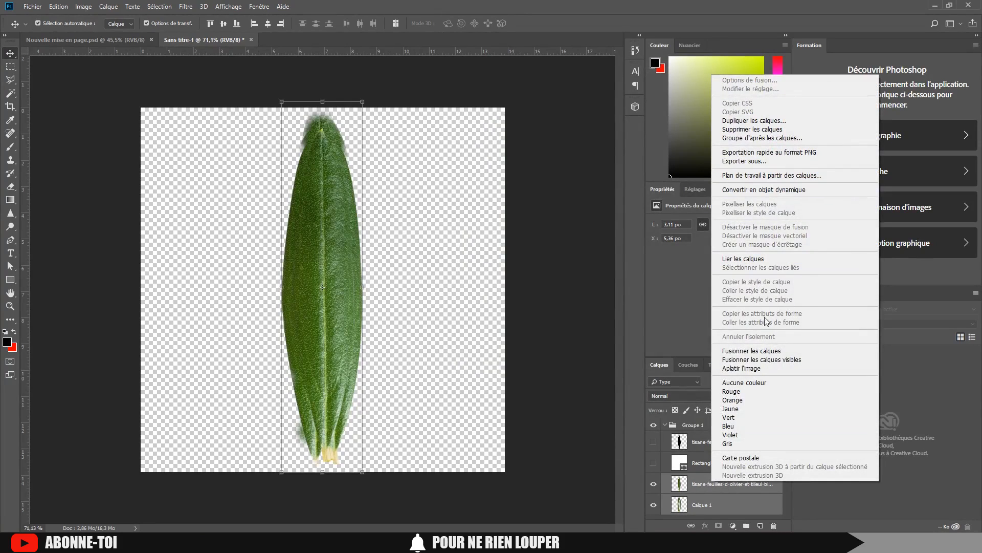
click(758, 351)
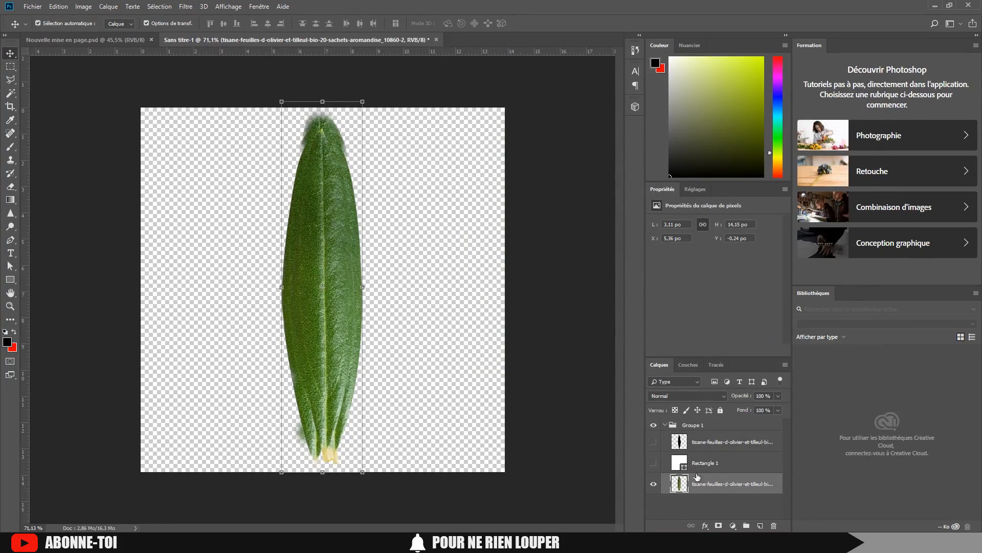
Generate a normal map from the merged leaf layer with height inversion enabled and a slightly increased detail scale
click(204, 7)
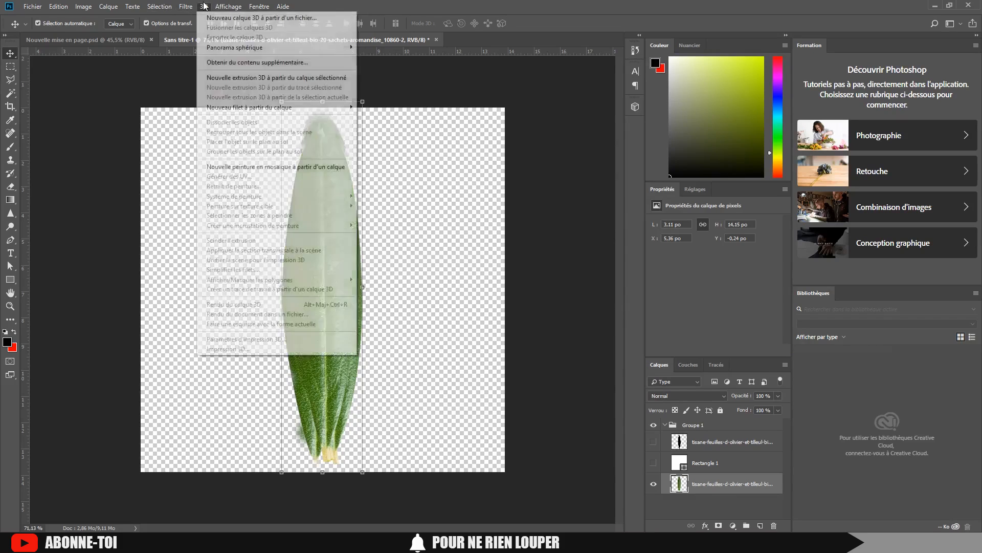
mouse_move(182, 6)
mouse_move(246, 113)
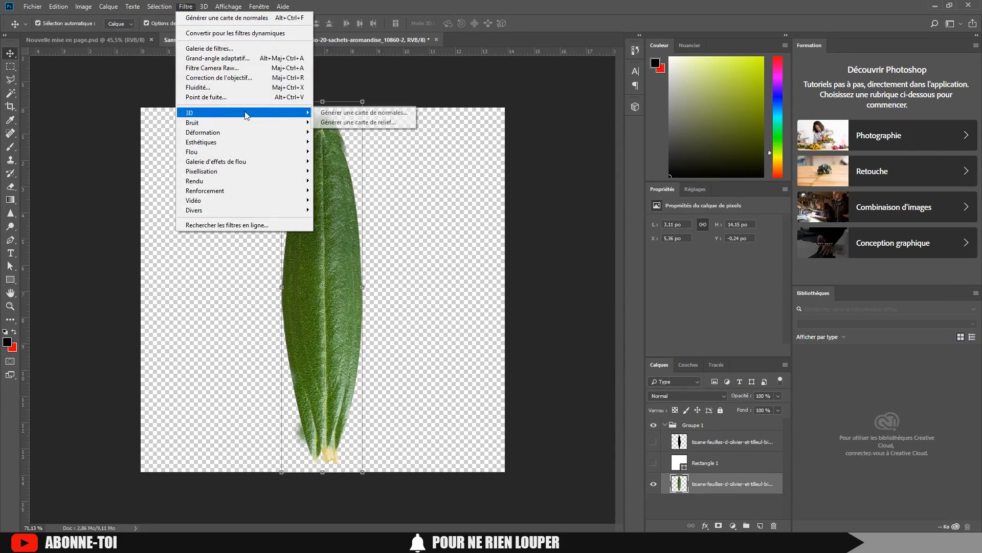
click(333, 113)
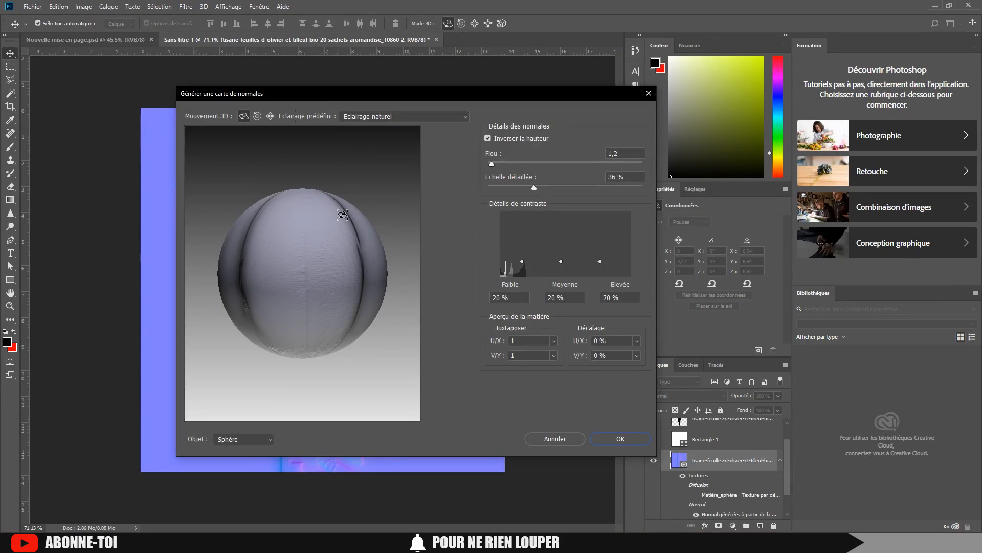
drag(315, 233, 271, 247)
drag(324, 322, 419, 191)
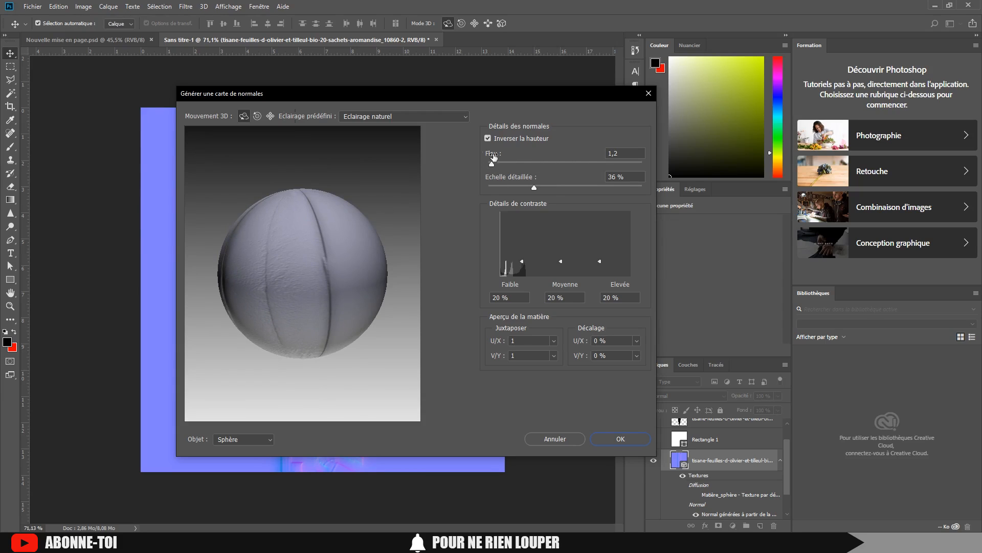
click(486, 138)
click(486, 138)
drag(338, 257, 327, 240)
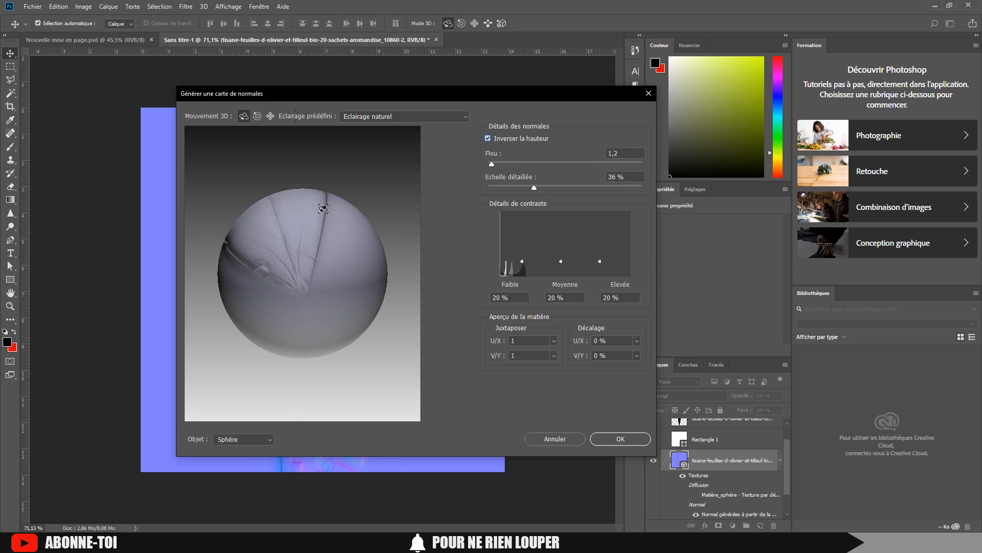
mouse_move(533, 185)
mouse_down()
mouse_move(554, 183)
mouse_move(545, 184)
mouse_up()
click(621, 440)
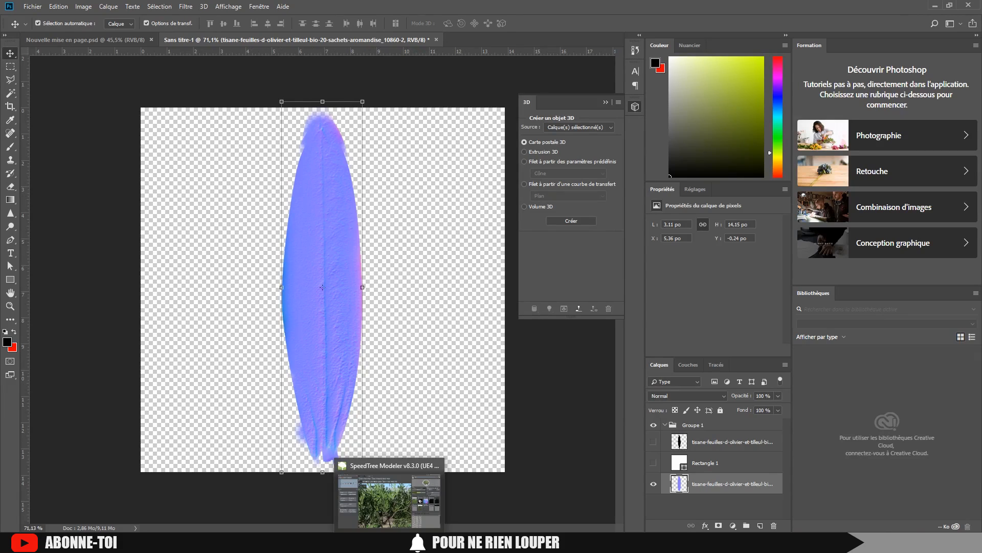
Switch to SpeedTree Modeler and examine the leaves and material maps on the New SpeedTree model, briefly checking the olivier.spm document
click(389, 542)
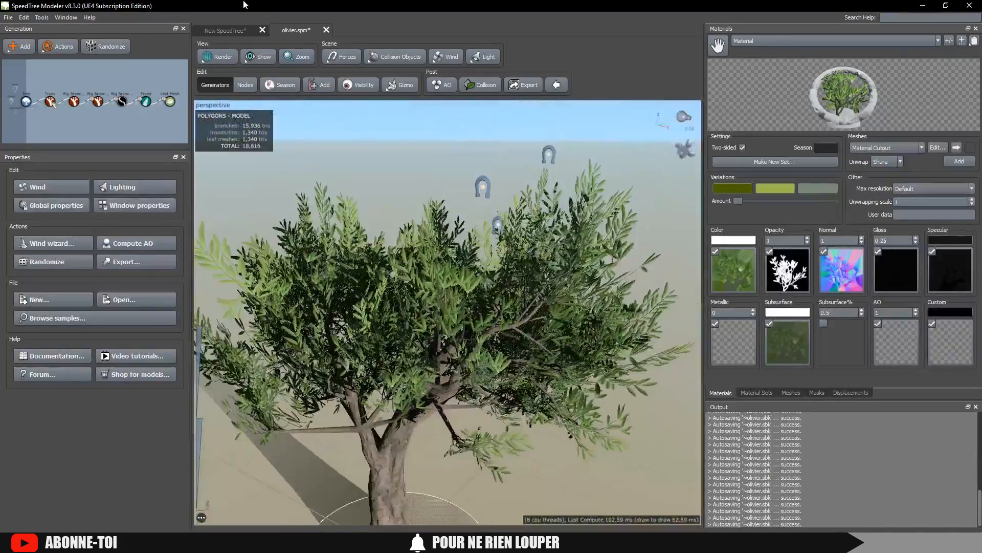
click(213, 30)
scroll(504, 289, up, 4)
scroll(502, 291, down, 6)
scroll(496, 304, up, 5)
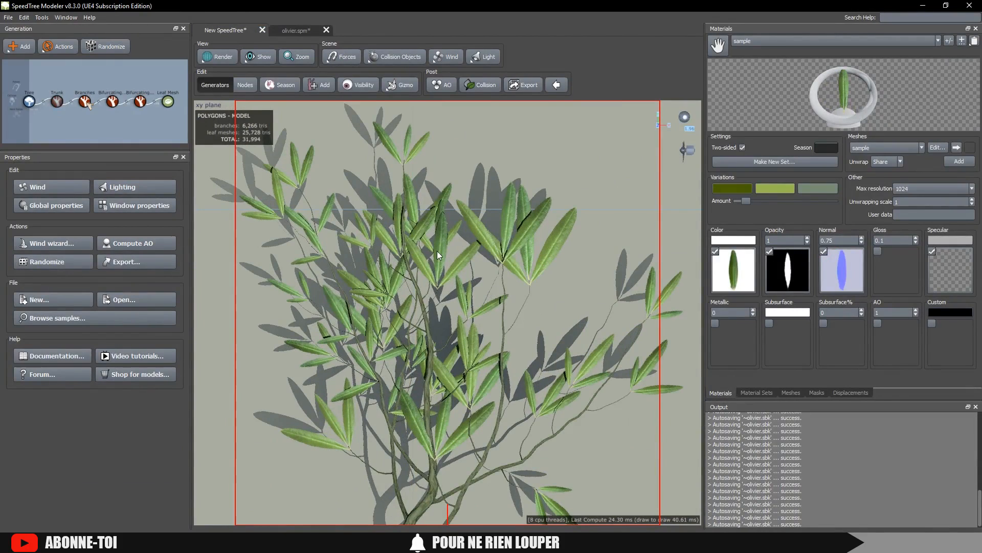
scroll(438, 252, down, 5)
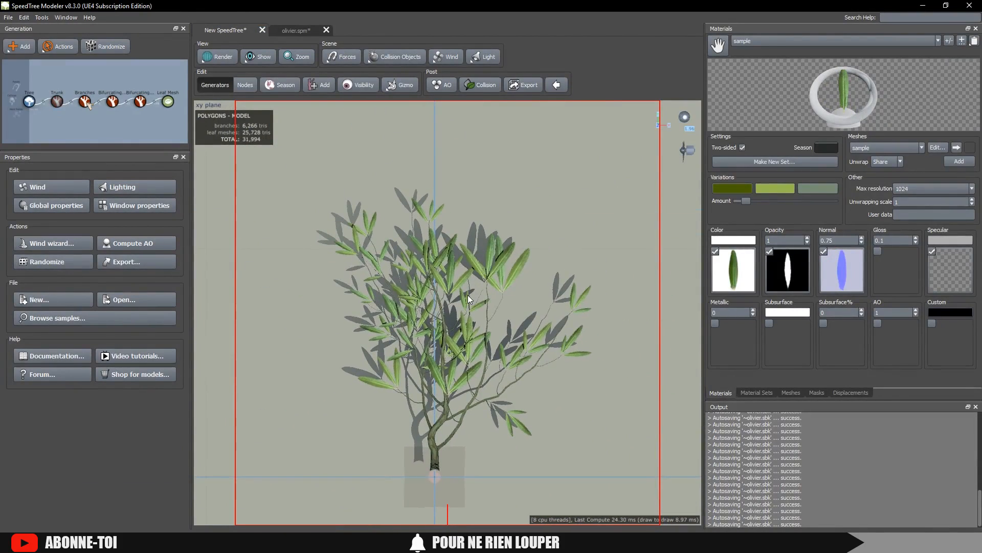
scroll(469, 300, up, 2)
drag(423, 265, 436, 269)
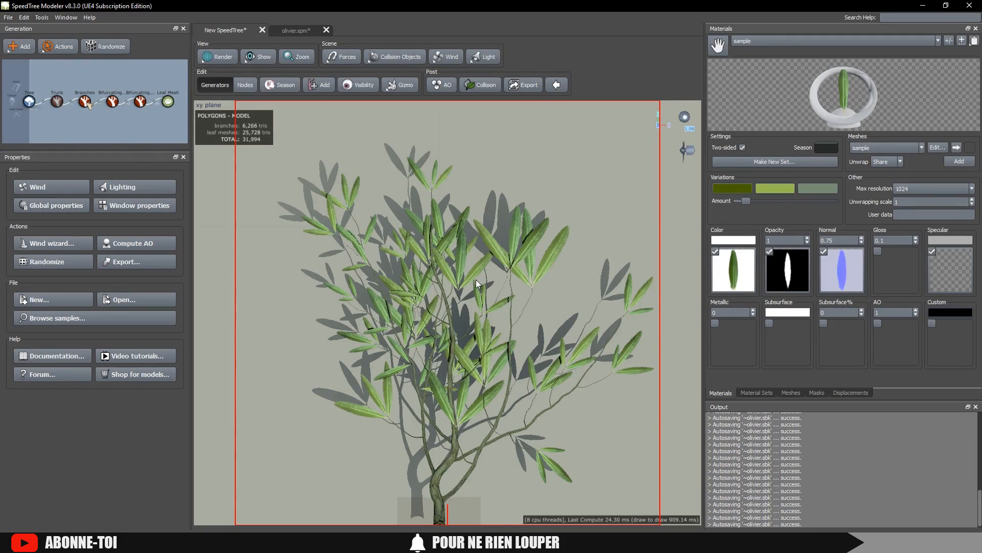
scroll(489, 299, up, 2)
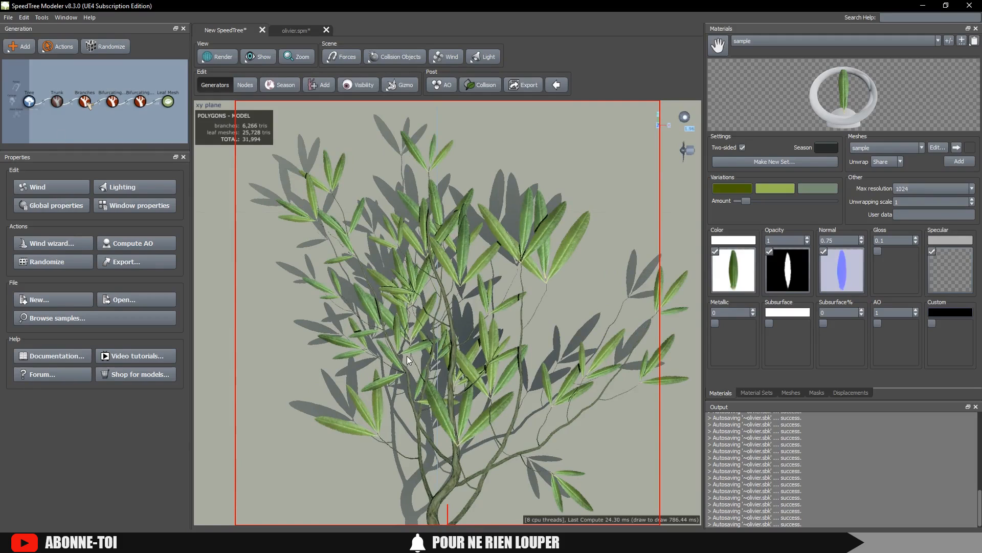
click(291, 31)
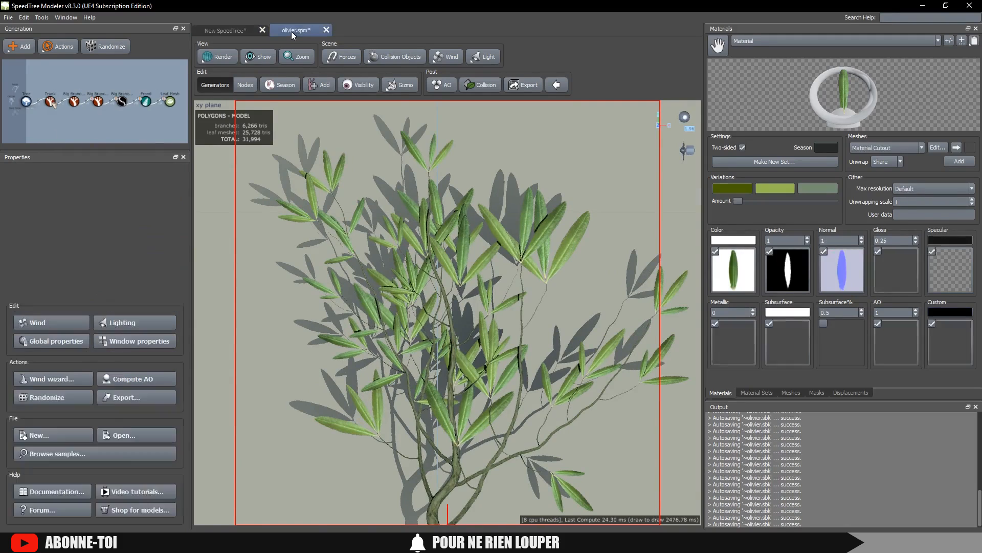
click(211, 29)
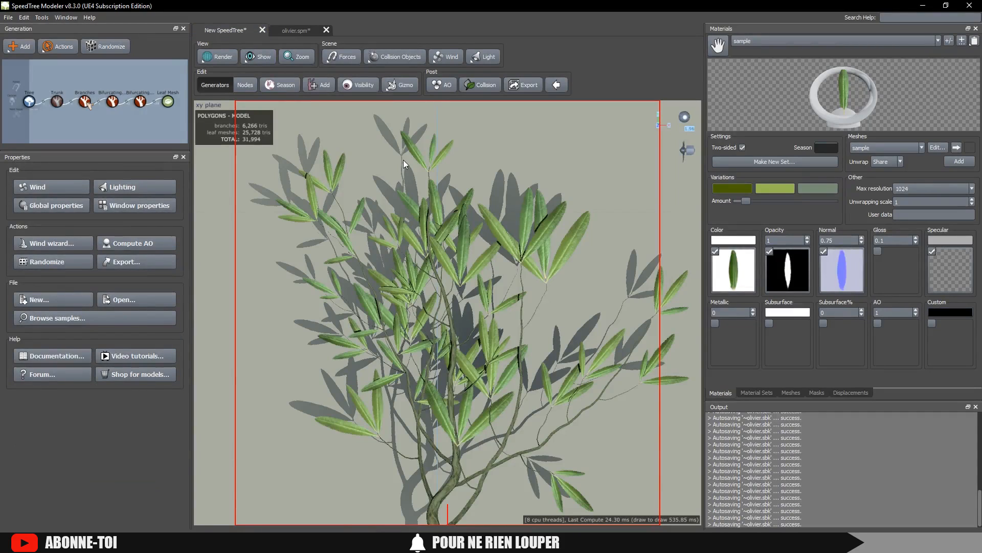
Glance over the leaf cluster and the olivier.spm tree, and create a new tree from the Cluster template
scroll(421, 177, up, 2)
scroll(423, 153, down, 3)
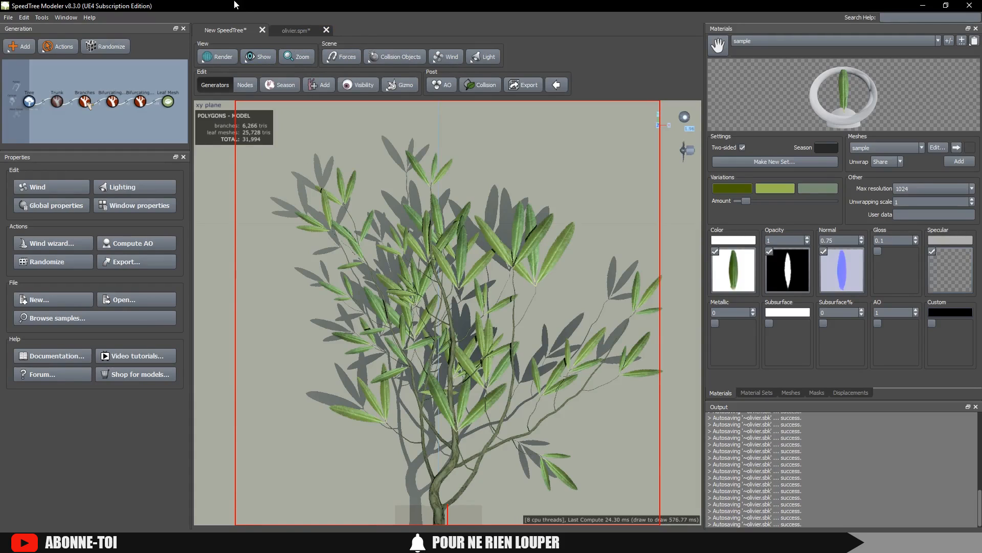
click(284, 31)
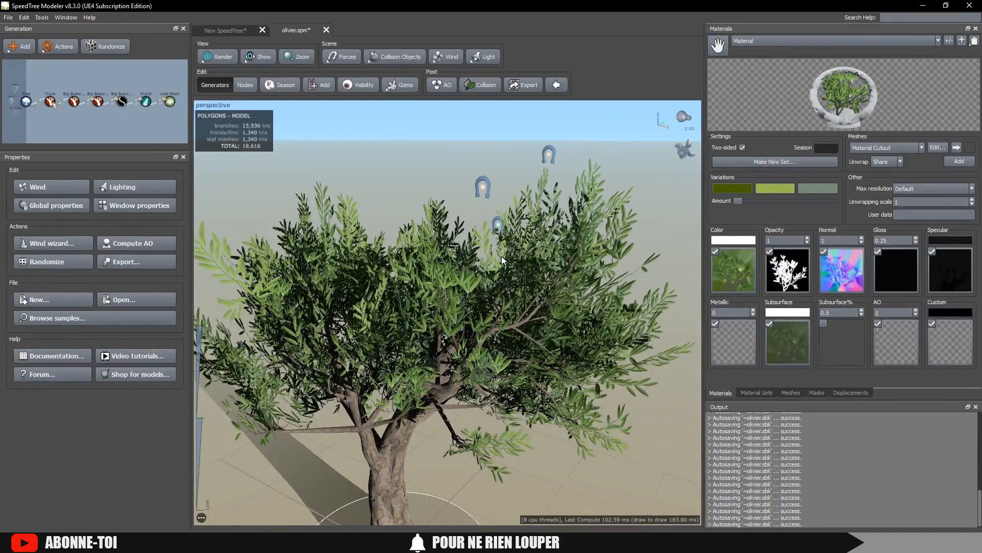
drag(470, 318, 344, 238)
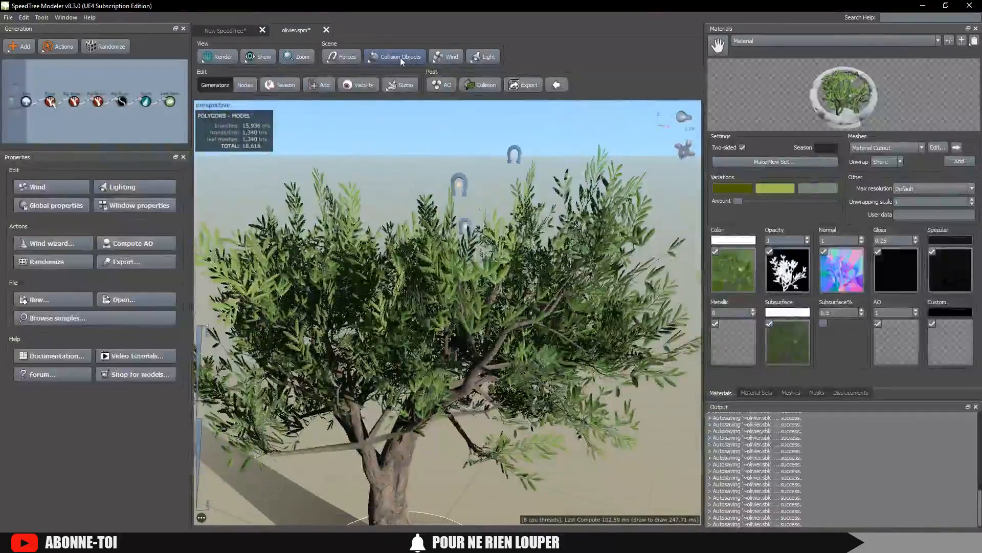
click(239, 28)
click(10, 18)
click(24, 27)
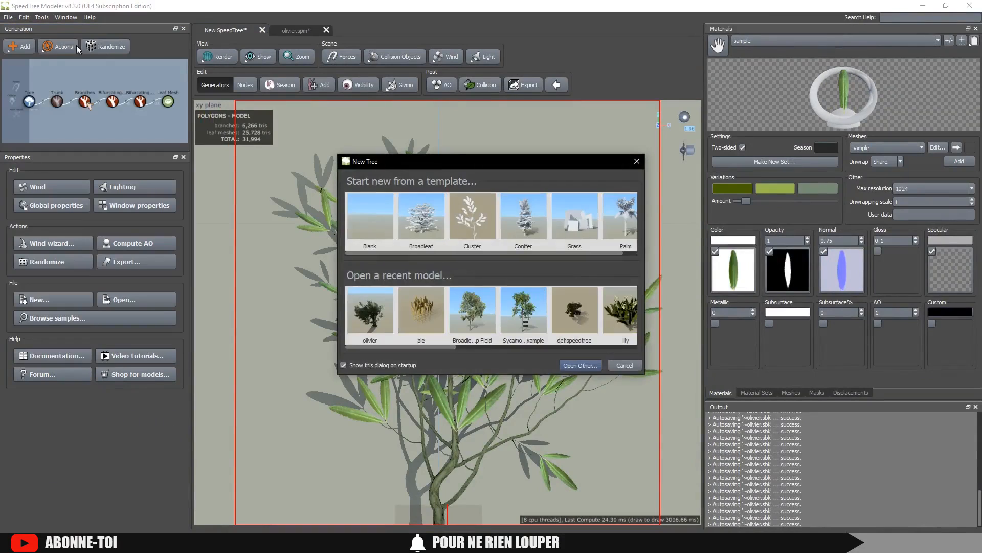
click(462, 221)
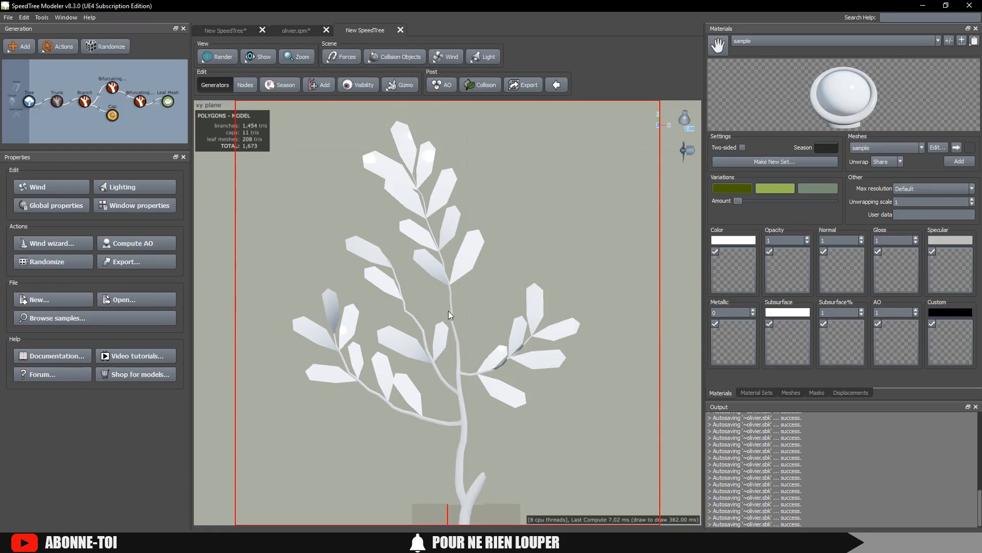
Load the olive leaf color, opacity and normal maps into the new cluster's sample material
middle_drag(500, 308, 490, 320)
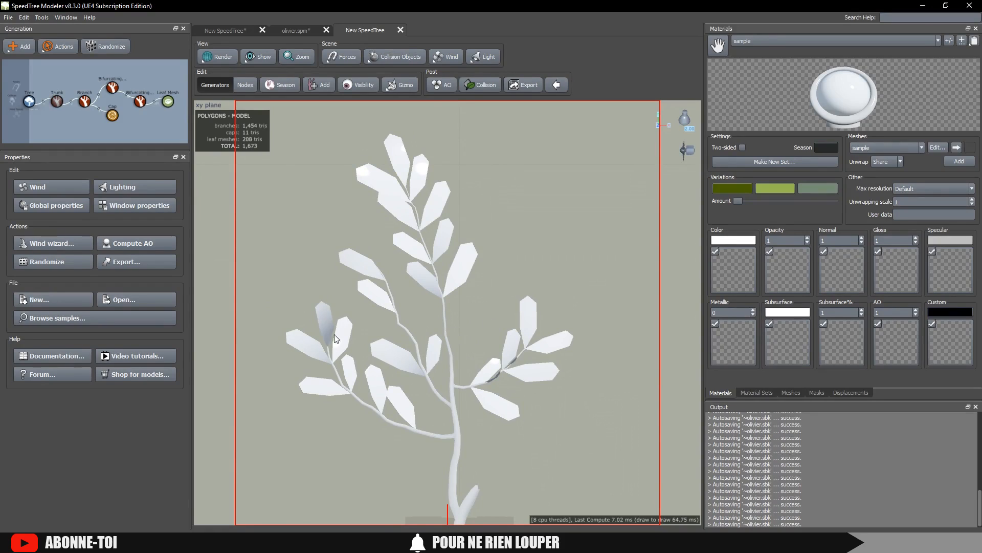
middle_drag(431, 317, 430, 296)
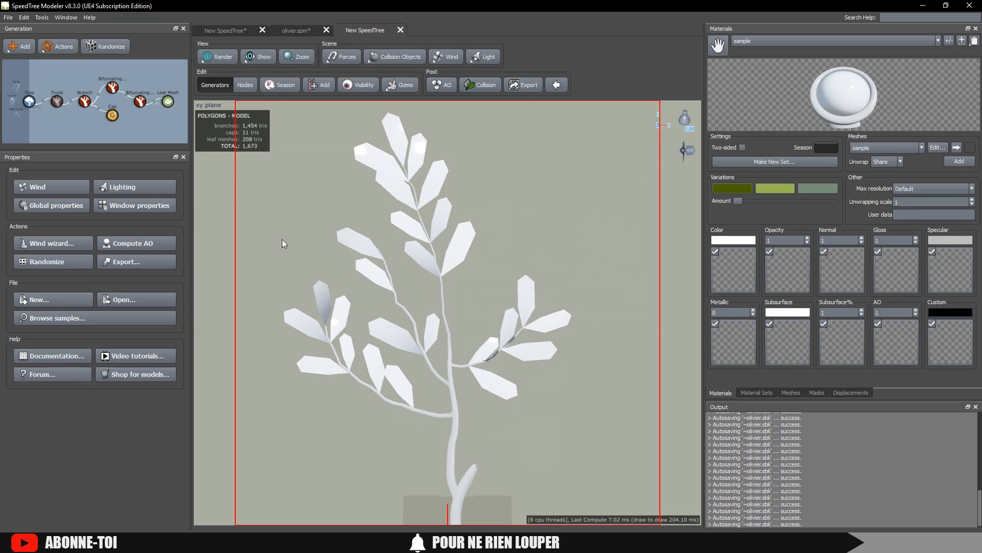
scroll(511, 294, up, 1)
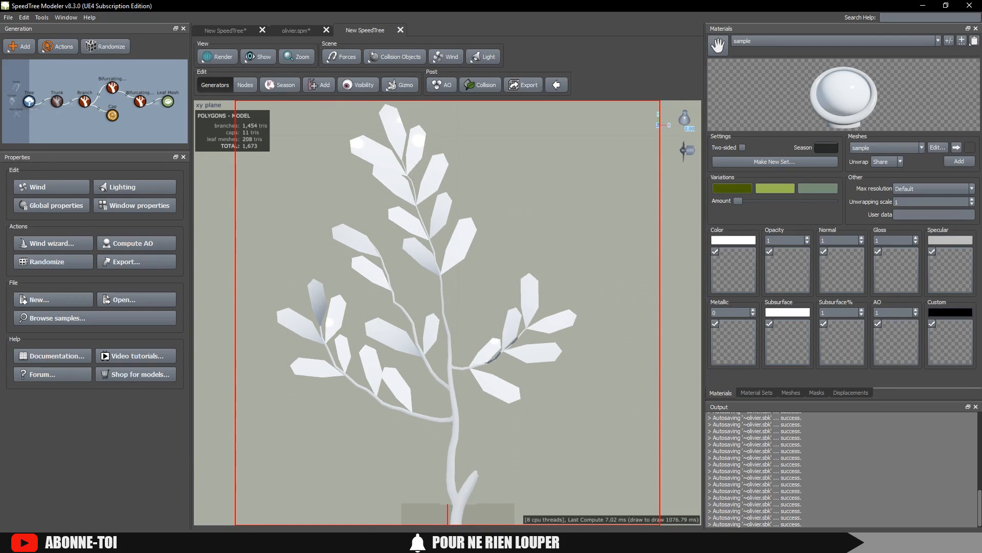
mouse_move(264, 542)
click(314, 491)
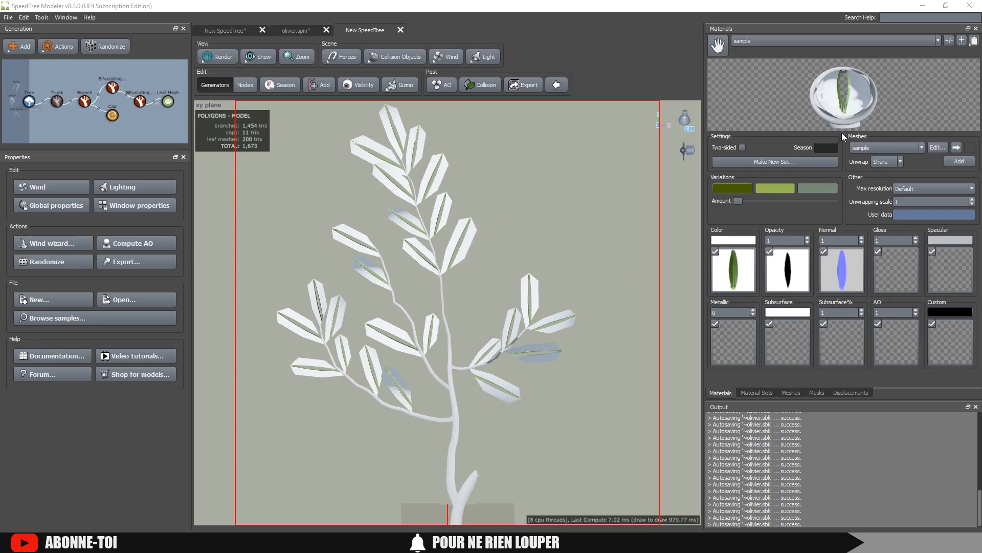
Invert the sample material's opacity map, feuille-noir-et-blanc.jpg
click(788, 270)
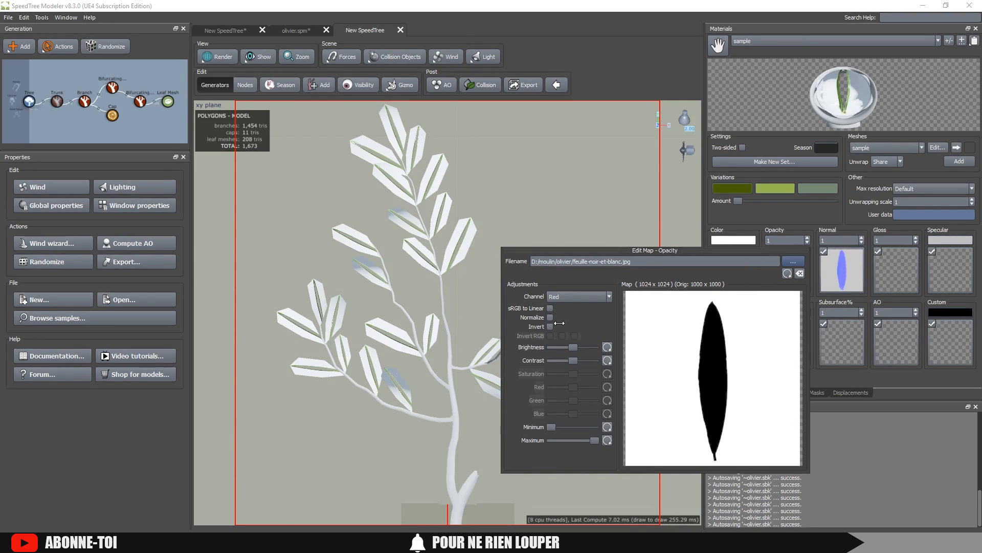
click(549, 326)
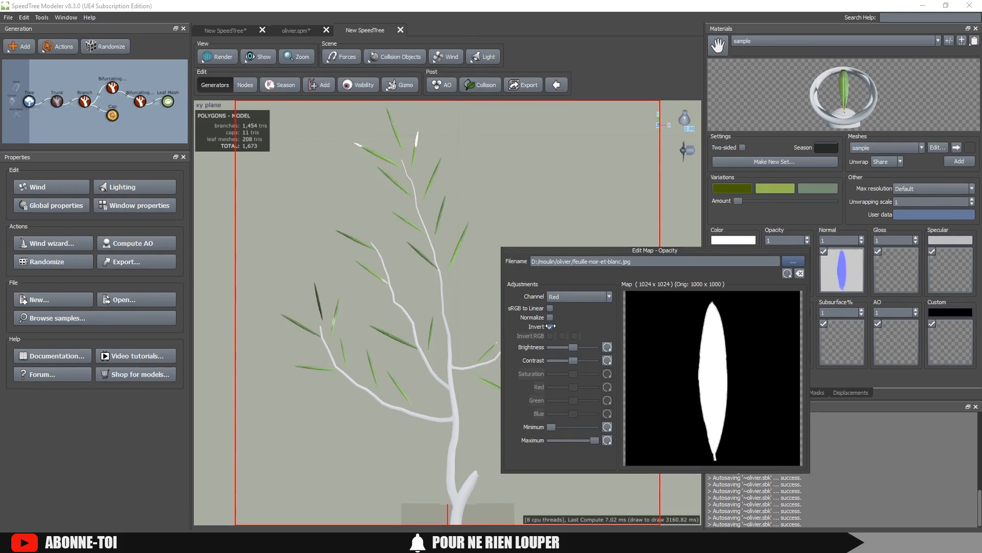
click(632, 163)
scroll(537, 323, up, 5)
scroll(543, 317, down, 4)
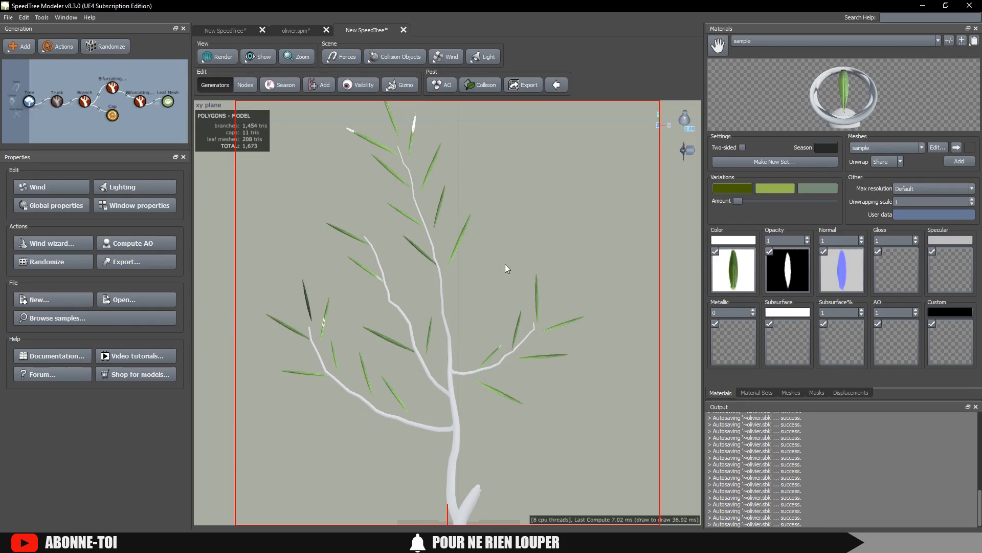
Open the sample mesh's cutout for editing, clear all its points and place the anchor at the leaf's stem base
click(934, 148)
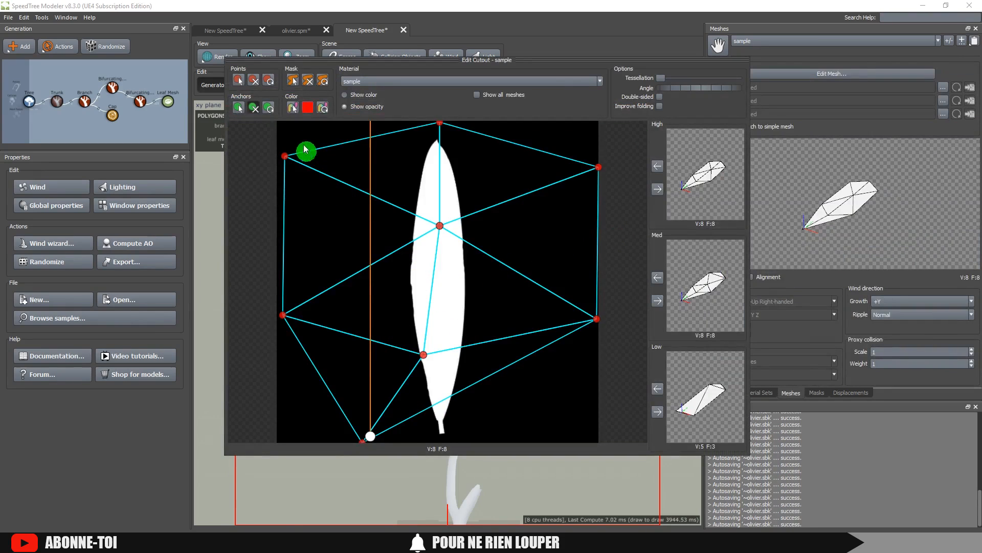
click(268, 80)
click(468, 267)
drag(439, 361, 441, 434)
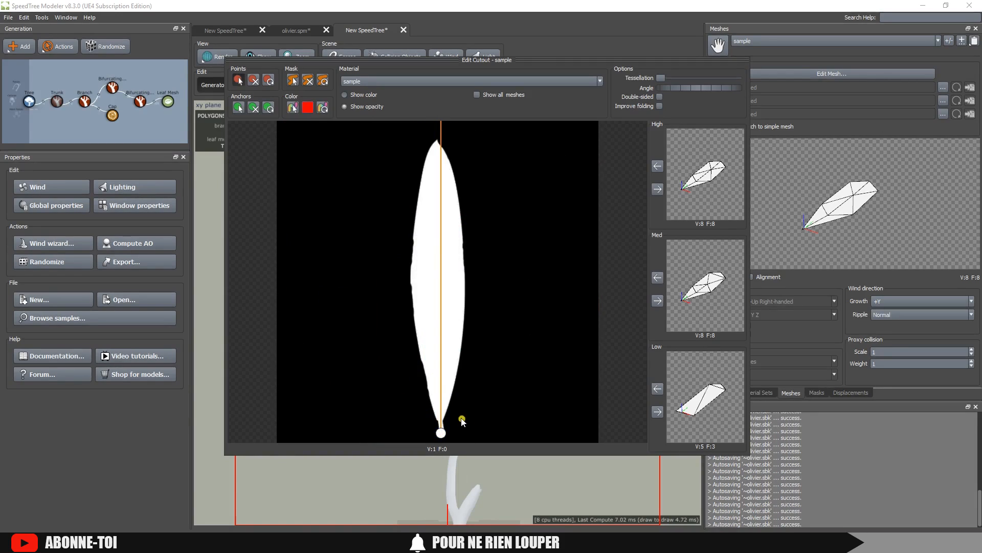
Outline the leaf closely with eight cutout points, starting at the stem base and running around the tip
click(442, 441)
click(471, 395)
click(478, 277)
click(460, 143)
click(429, 126)
click(404, 221)
click(402, 331)
drag(417, 395, 427, 422)
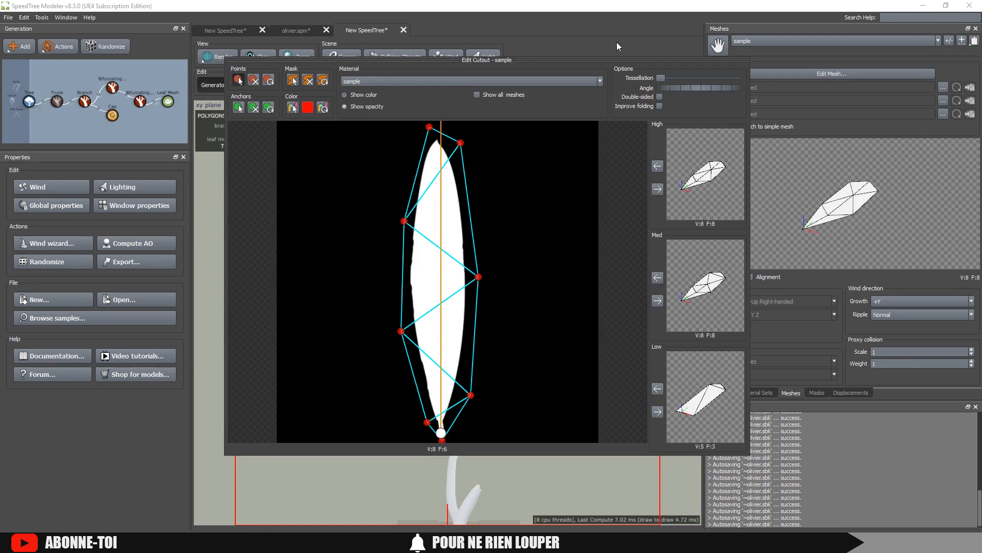
Increase the cutout's tessellation and align the anchor with the leaf's stem base and centre line
mouse_move(667, 79)
mouse_down()
mouse_move(681, 74)
mouse_move(680, 92)
mouse_up()
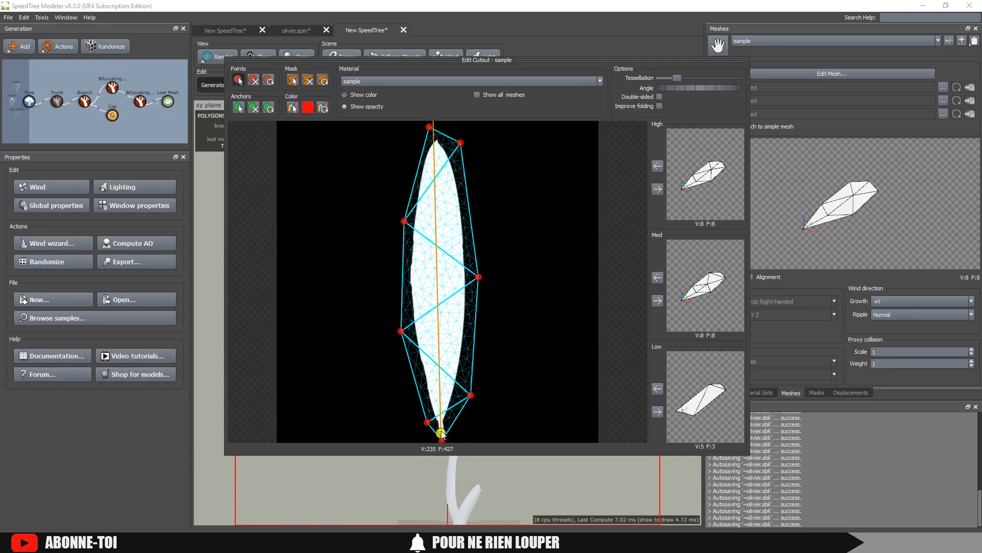
drag(442, 432, 442, 435)
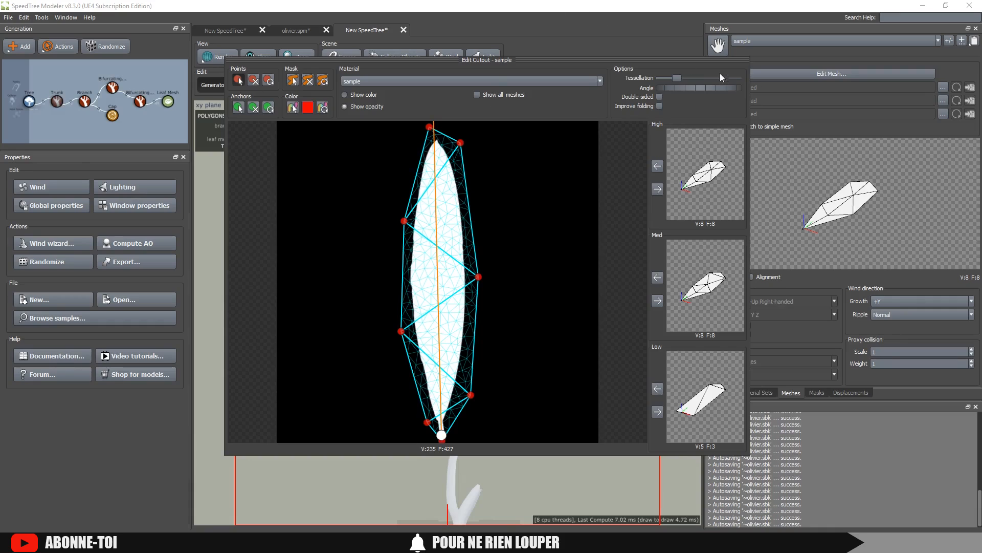
mouse_move(671, 84)
mouse_down()
mouse_move(681, 90)
mouse_move(668, 91)
mouse_up()
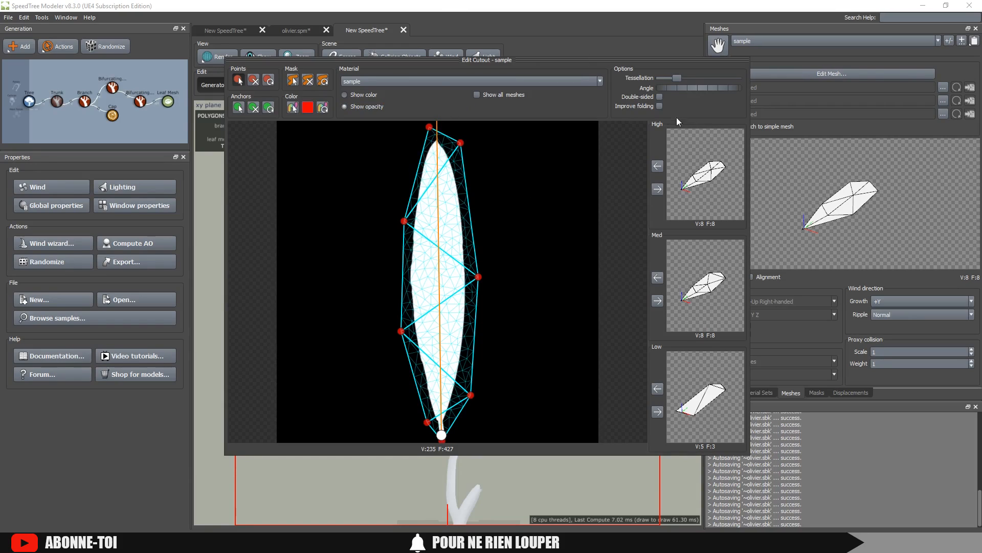
Apply the tessellated cutout to the High, Med and Low meshes and close the cutout editor
click(657, 190)
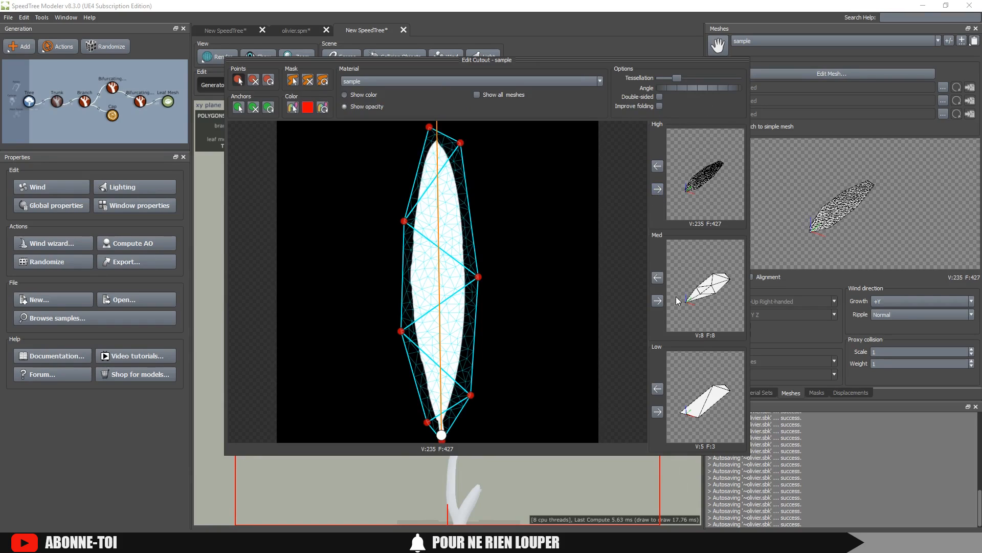
click(657, 301)
click(658, 411)
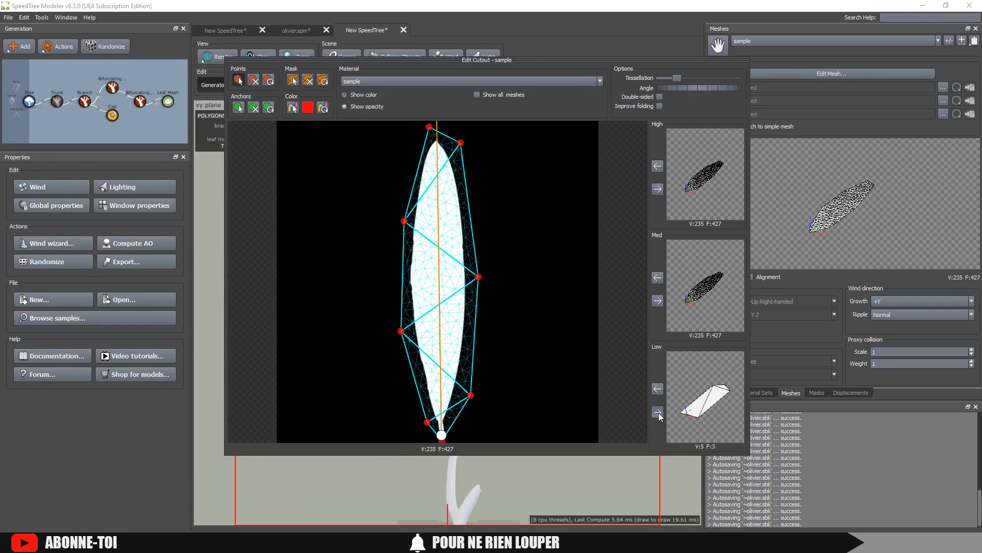
click(620, 472)
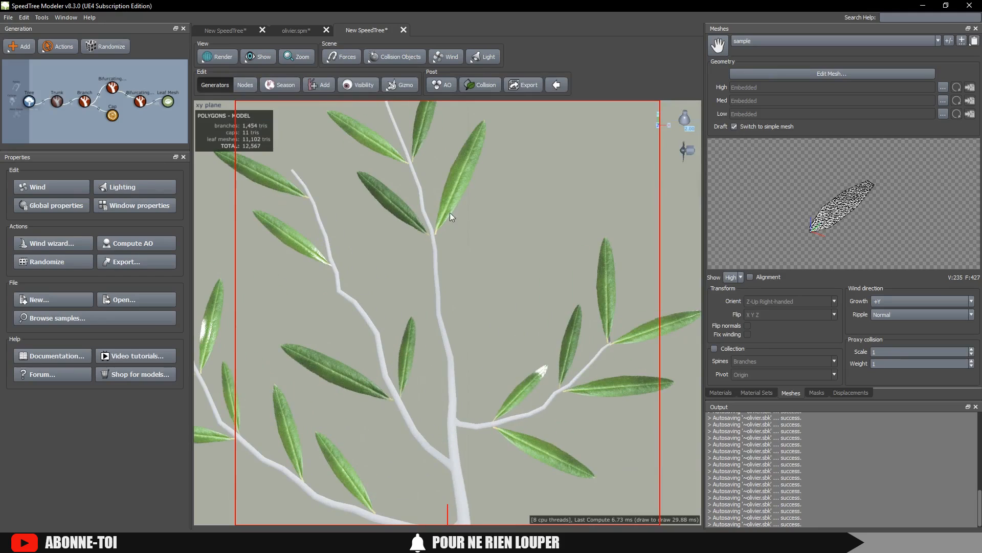
Inspect the leaf shape and surface shine along the cluster's upper branches
middle_drag(453, 229, 494, 388)
scroll(481, 348, down, 4)
scroll(429, 134, up, 2)
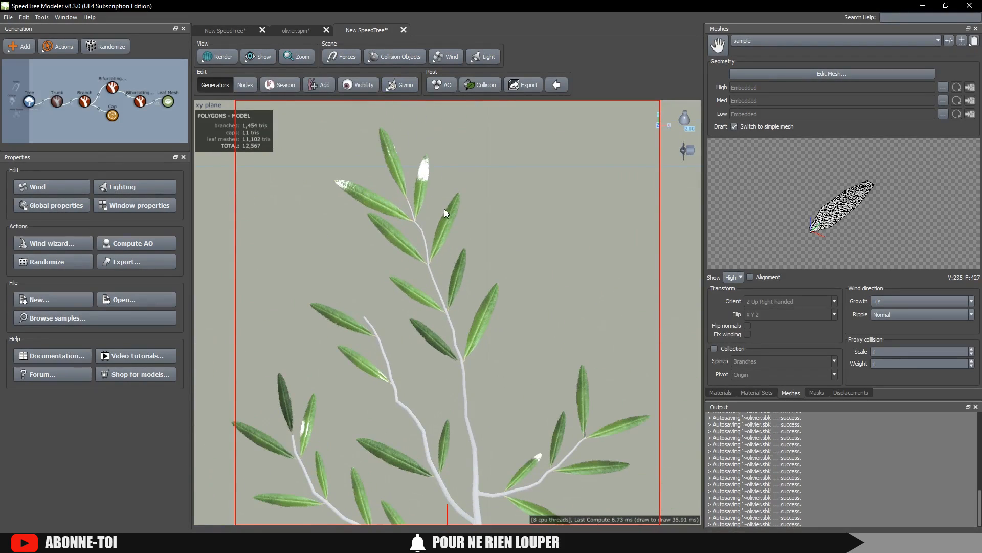
middle_drag(486, 302, 532, 397)
scroll(458, 244, up, 5)
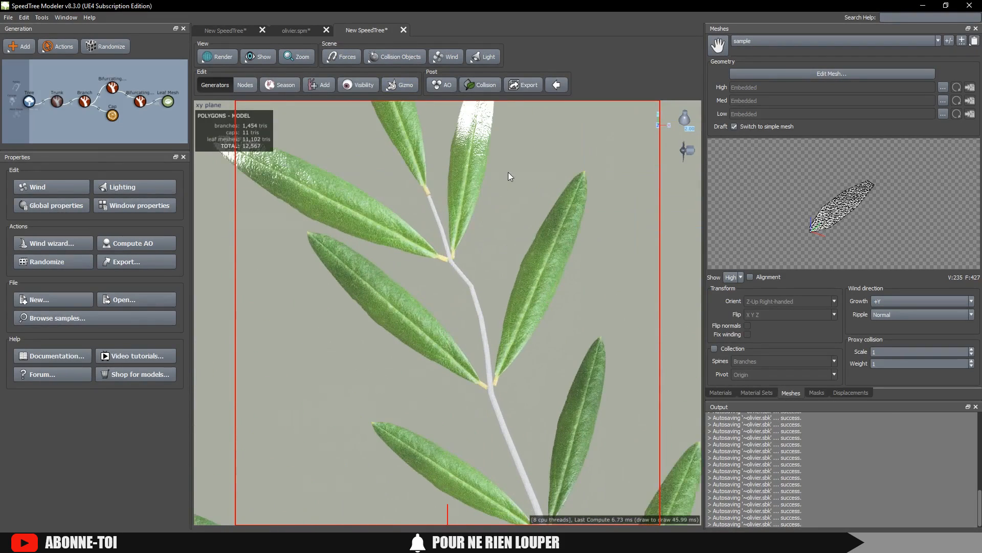
middle_drag(507, 192, 500, 323)
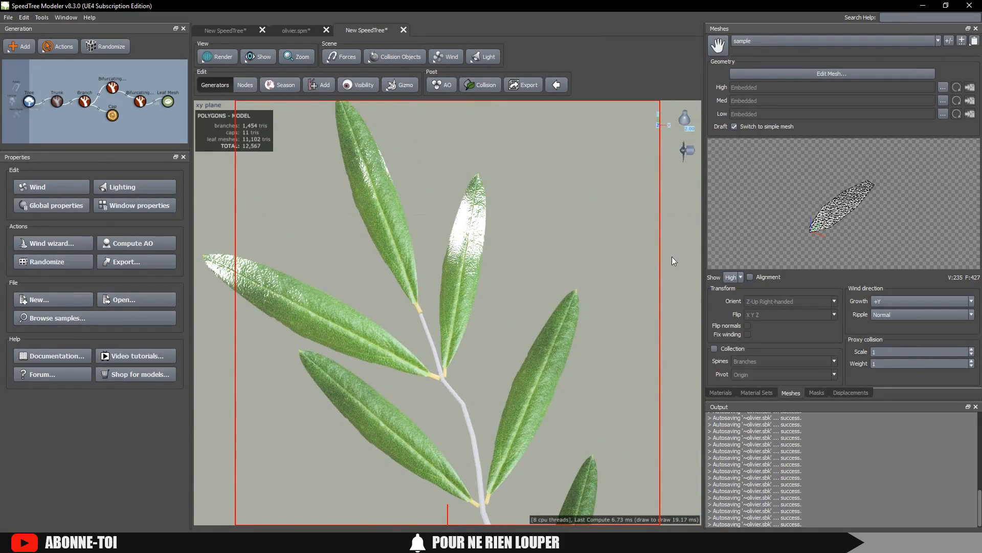
Lower the sample material's gloss to 0, set it to 0.1, and disable the gloss and specular maps
click(720, 392)
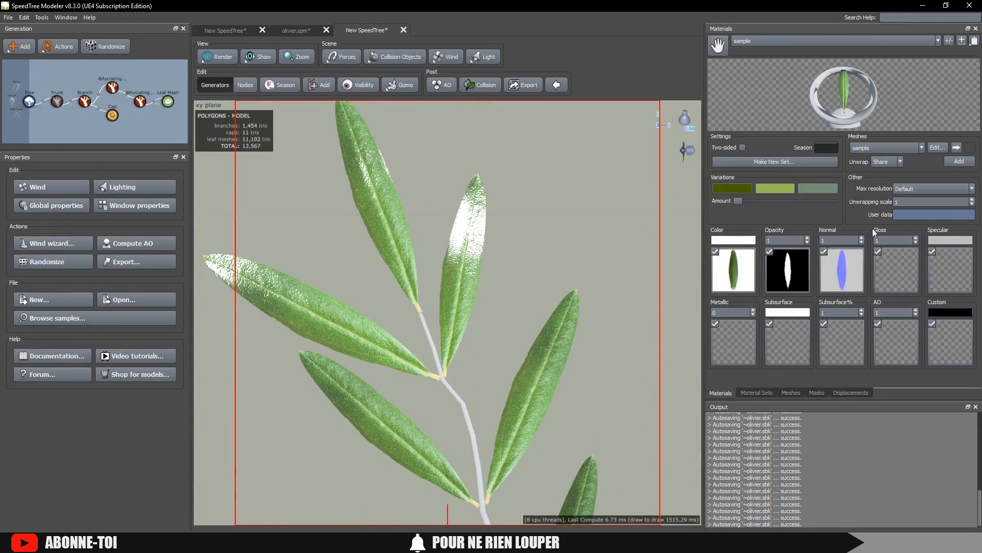
text(0)
key(Return)
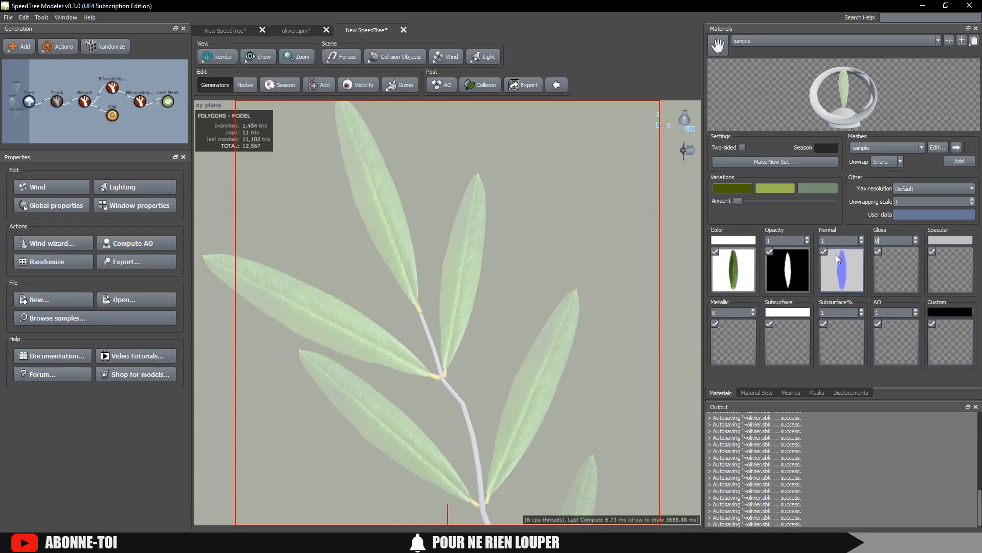
click(878, 251)
click(887, 239)
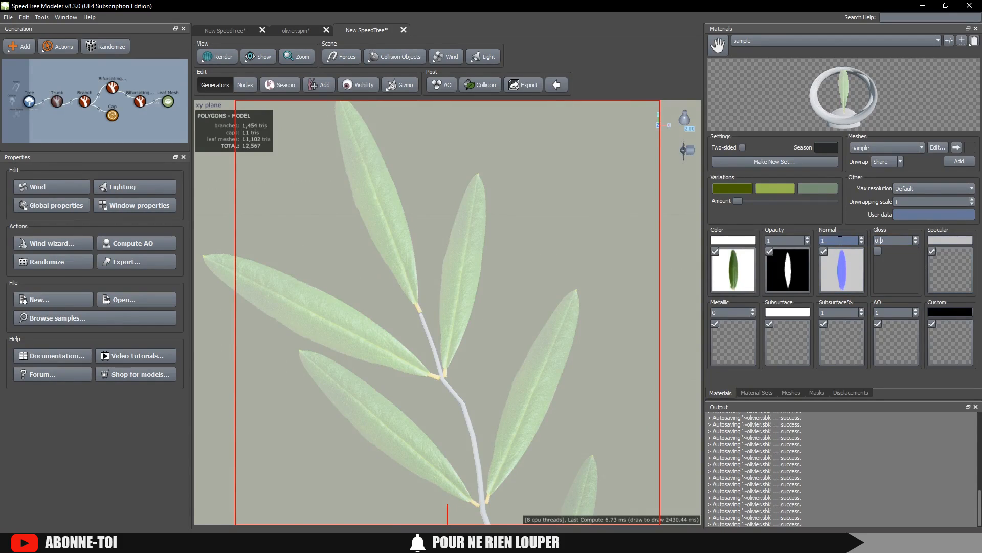
click(952, 241)
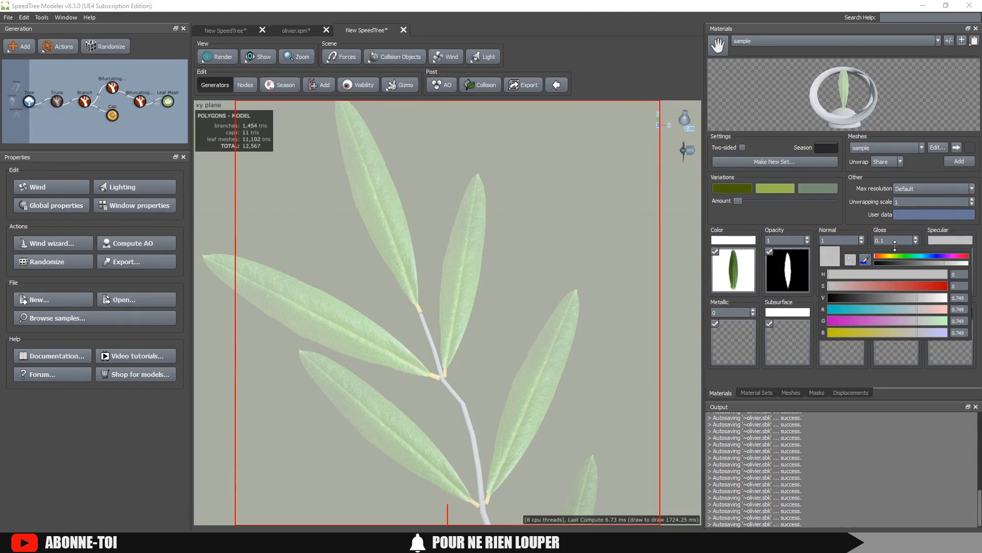
click(931, 252)
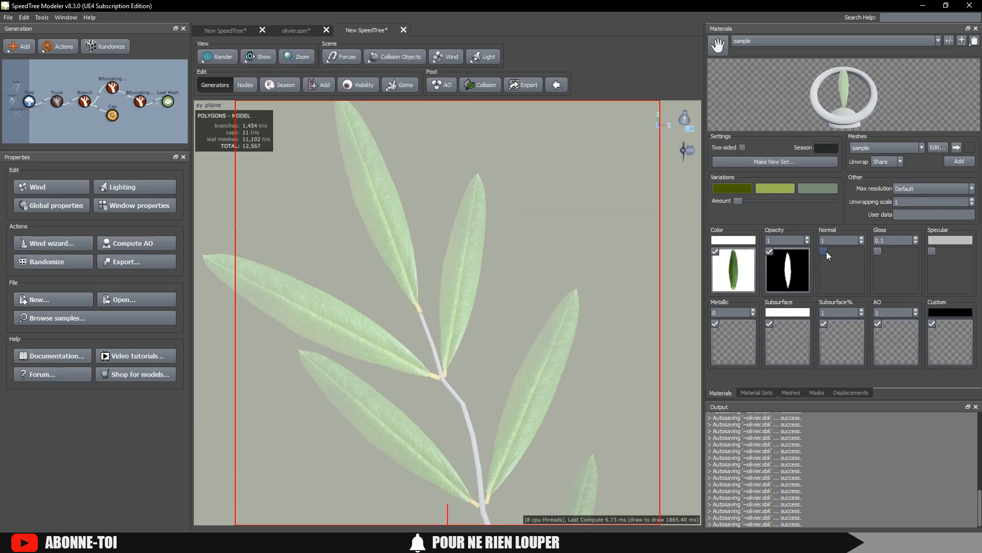
Re-enable the gloss map, try a gloss of 0.41, and open and cancel the gloss map file selection
click(878, 250)
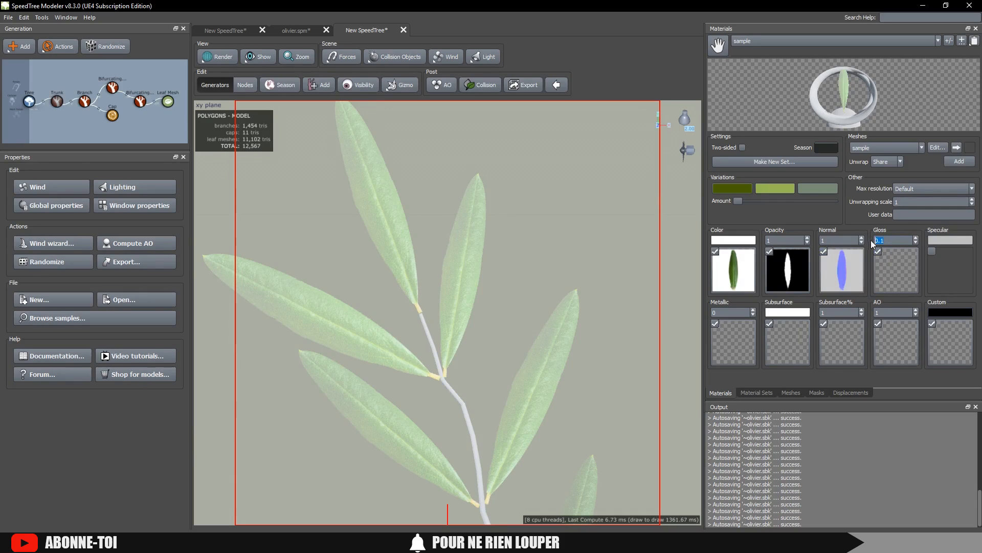
text(0.41)
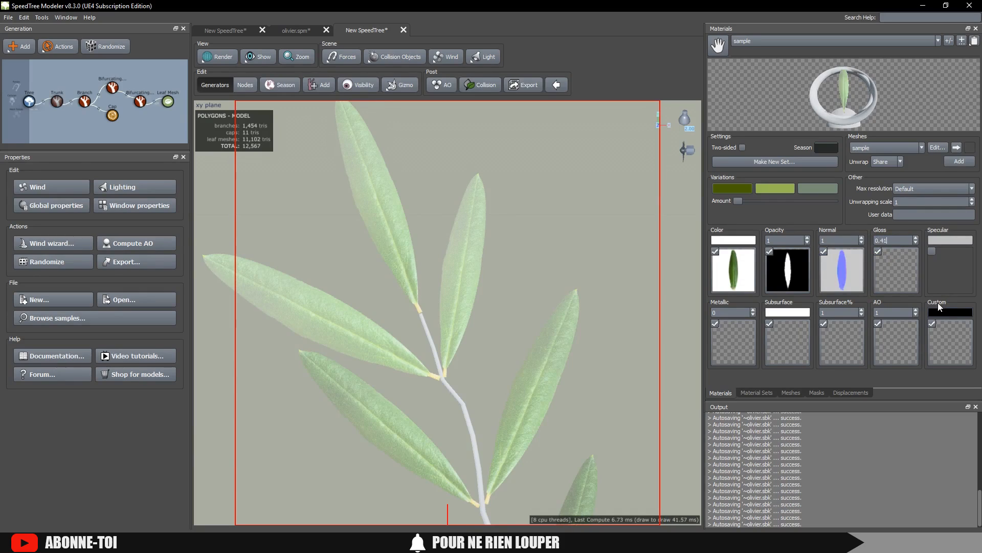
click(901, 253)
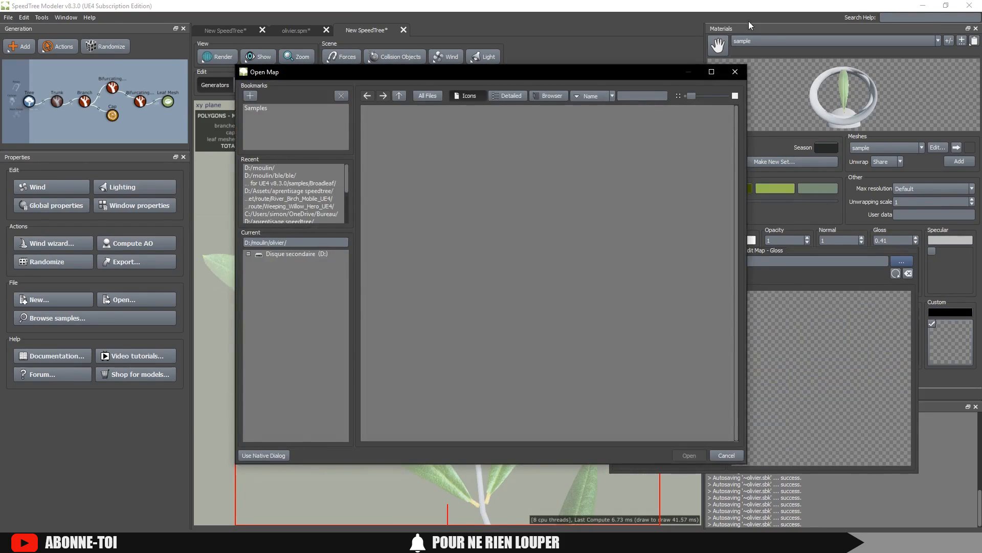
click(736, 72)
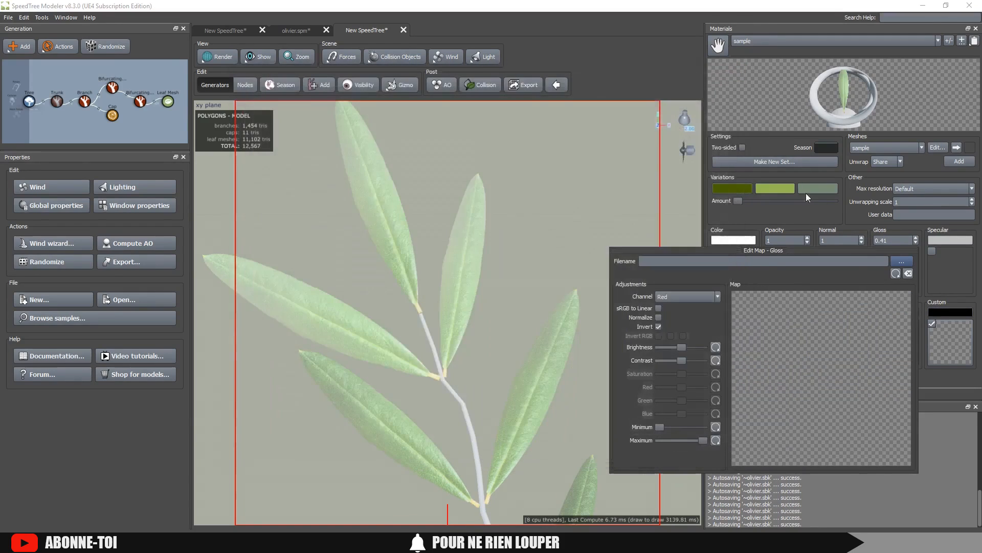
Set the sample material's gloss to 1 and disable its gloss map
click(892, 240)
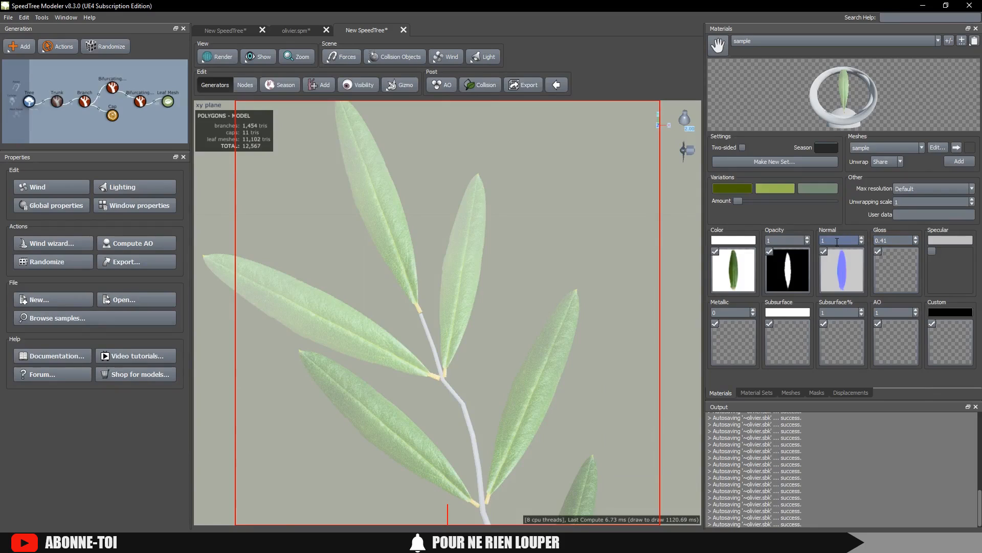
text(1)
click(877, 252)
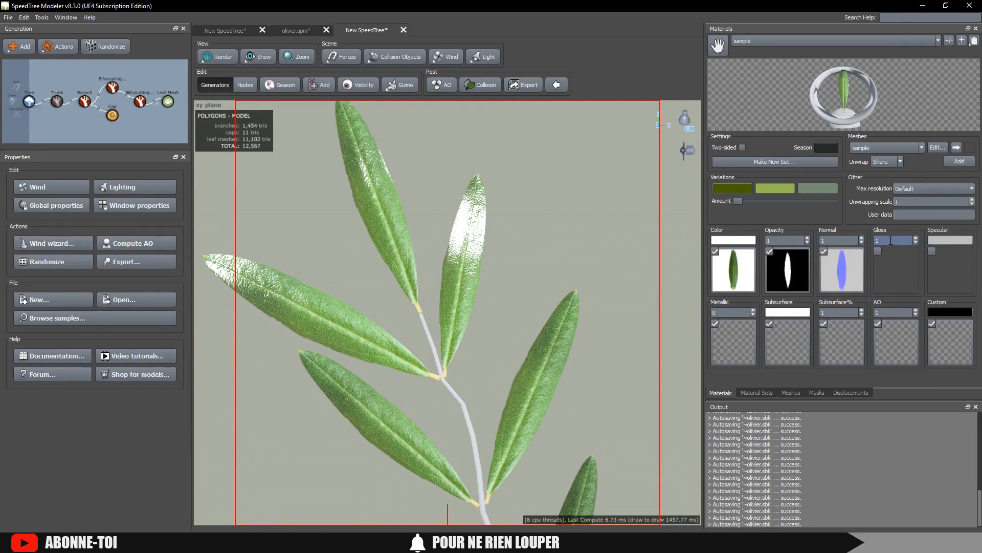
Set the sample material's gloss to 0.1
text(2)
key(Return)
text(0.1)
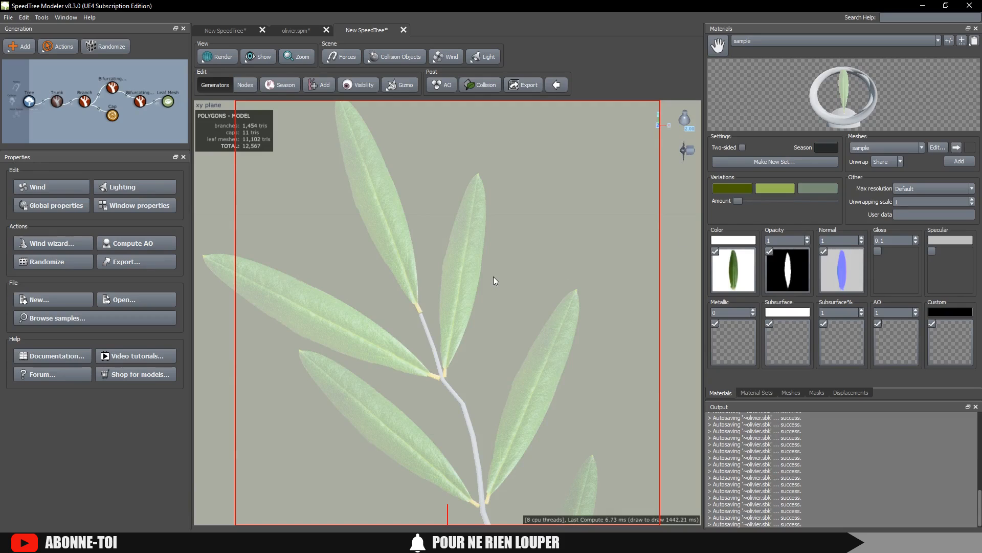
scroll(494, 279, up, 3)
scroll(499, 309, down, 5)
scroll(492, 312, down, 5)
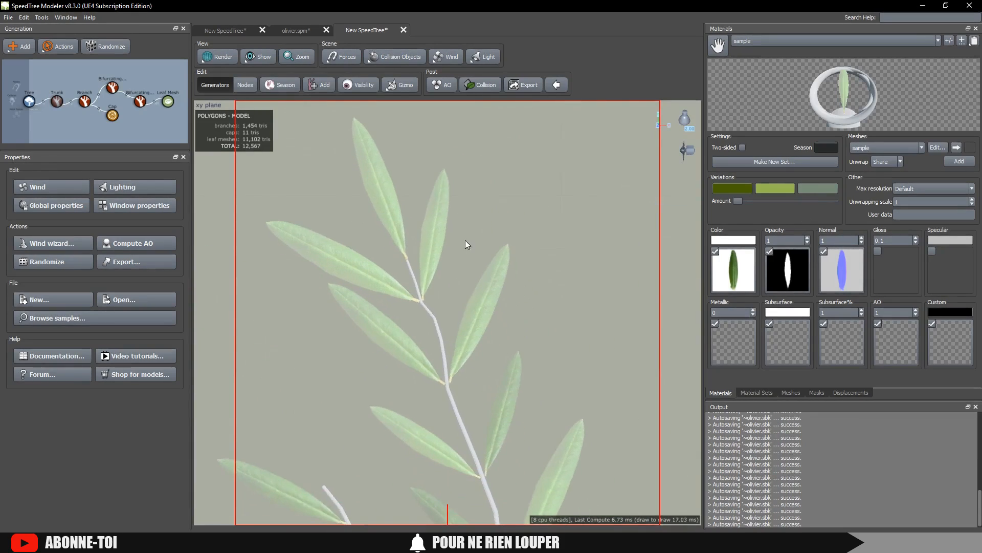
scroll(496, 309, up, 10)
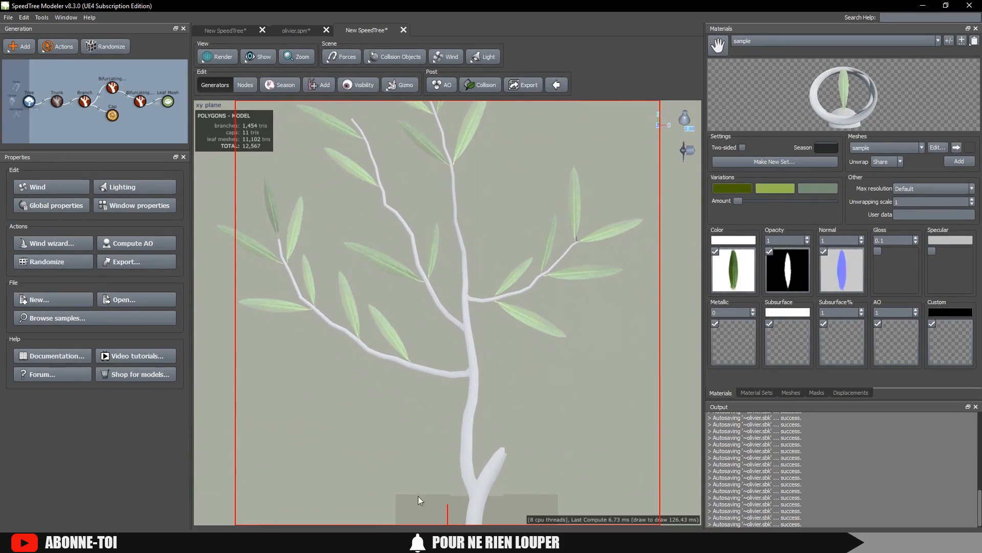
Delete the Cap generator attached to the Branch generator
click(114, 115)
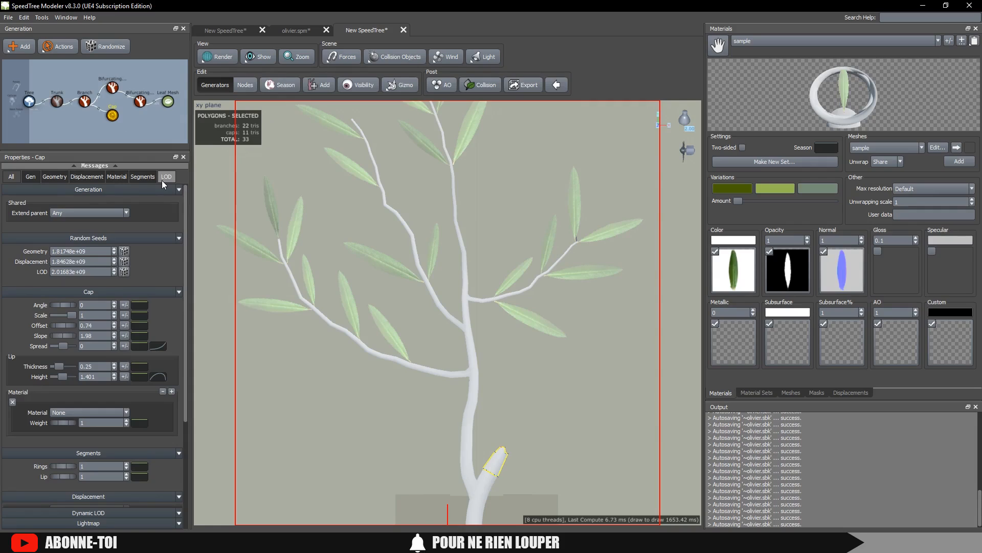
key(Delete)
click(85, 105)
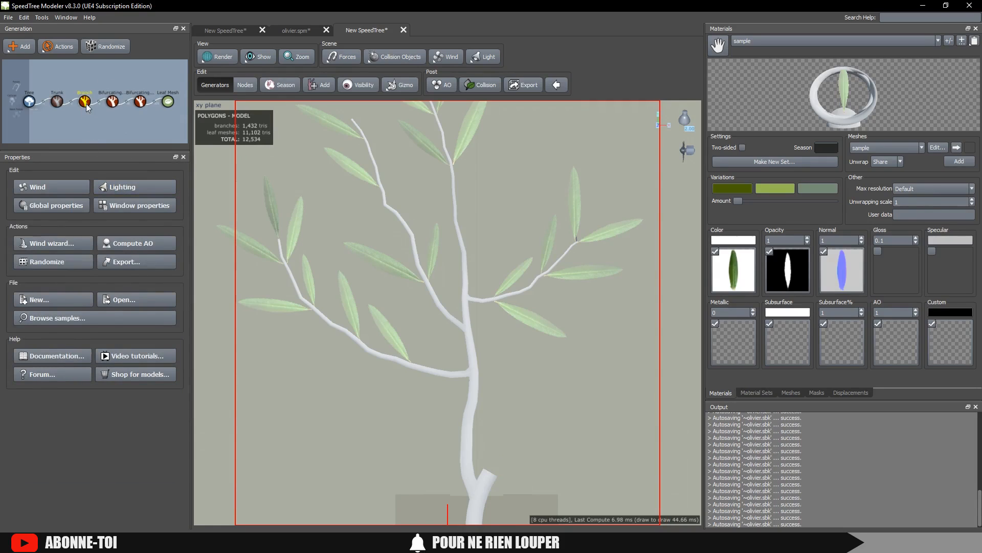
scroll(495, 435, up, 2)
scroll(495, 444, down, 2)
middle_drag(507, 435, 512, 413)
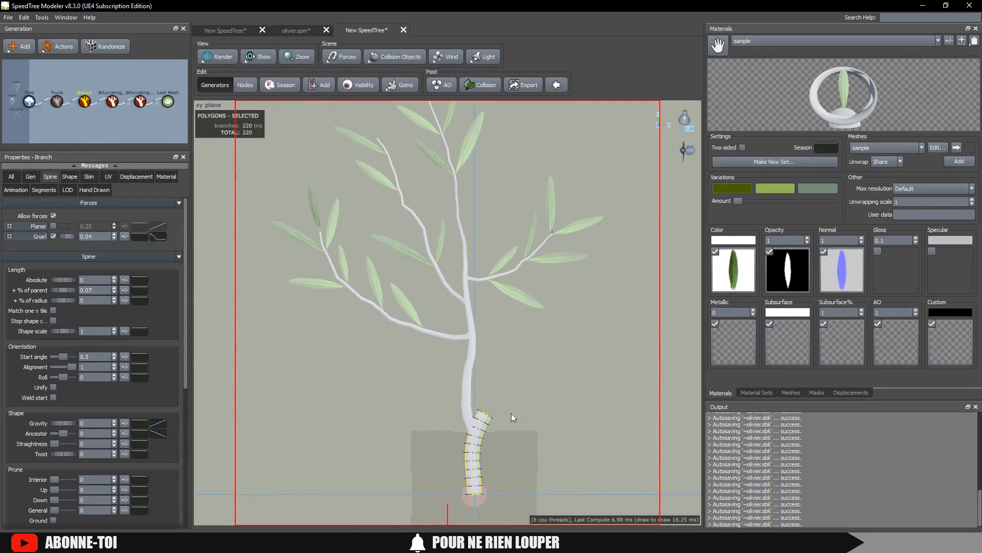
Unlink the bifurcating branches from the Branch generator and move that chain, including the leaf mesh, farther along the graph
middle_drag(425, 366, 423, 413)
drag(90, 78, 183, 116)
click(121, 117)
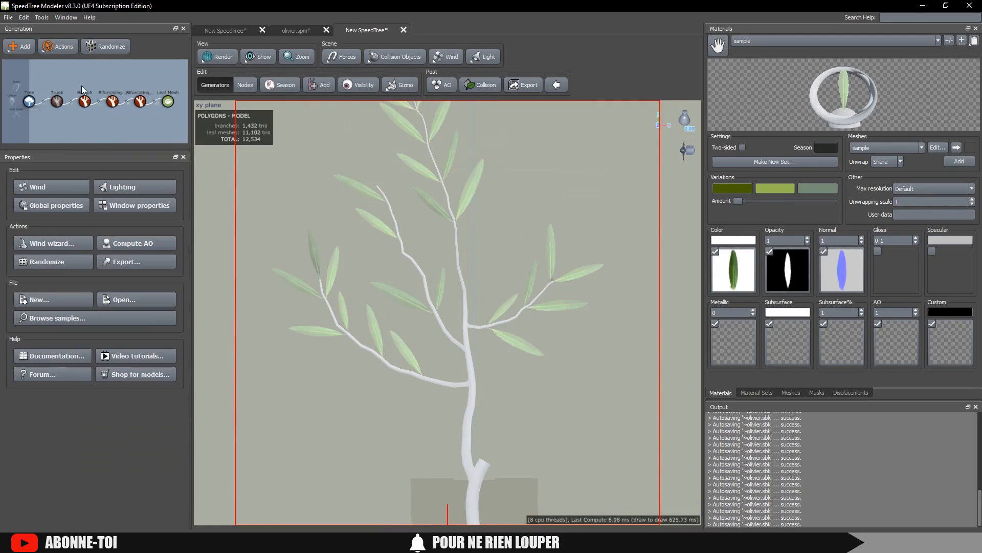
click(99, 116)
key(Delete)
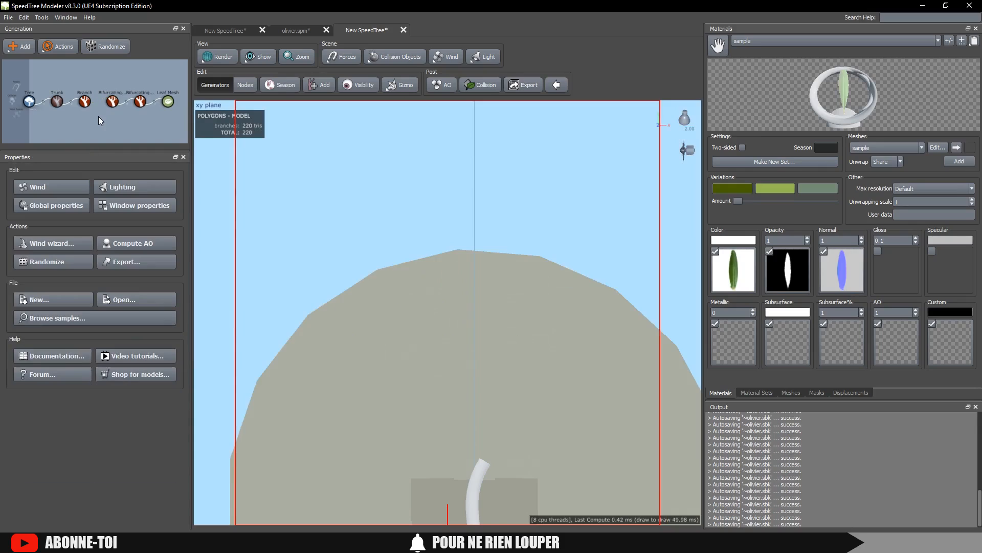
drag(115, 87, 187, 125)
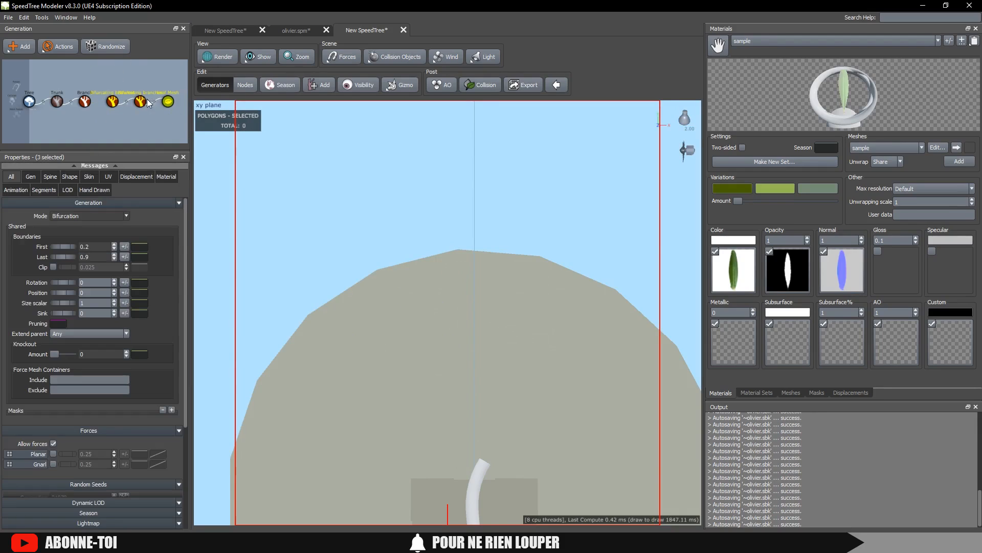
scroll(480, 278, down, 1)
middle_drag(515, 317, 449, 200)
scroll(450, 199, up, 3)
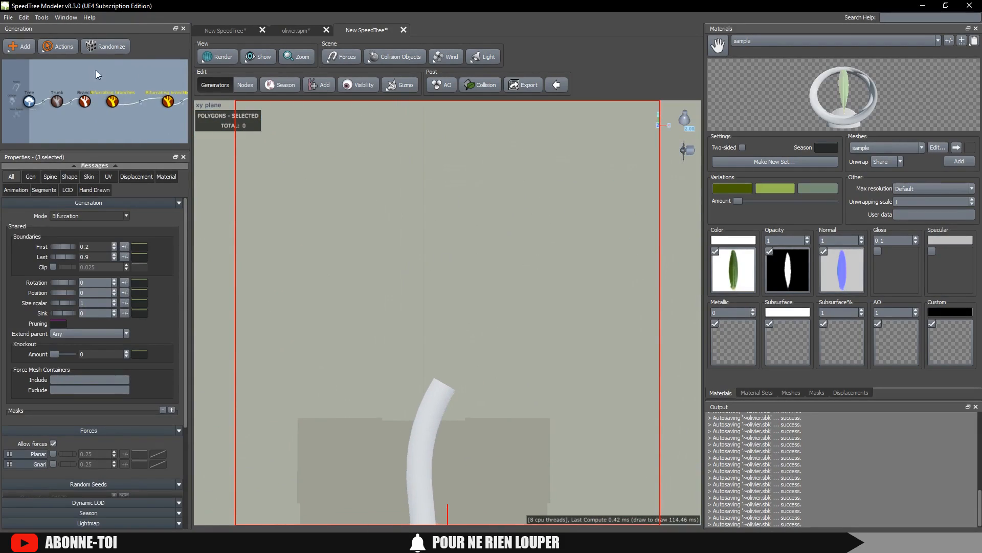
Add a hand-drawn Branches generator to the Branch generator and place one short side branch near the stub's tip
click(85, 103)
right_click(86, 107)
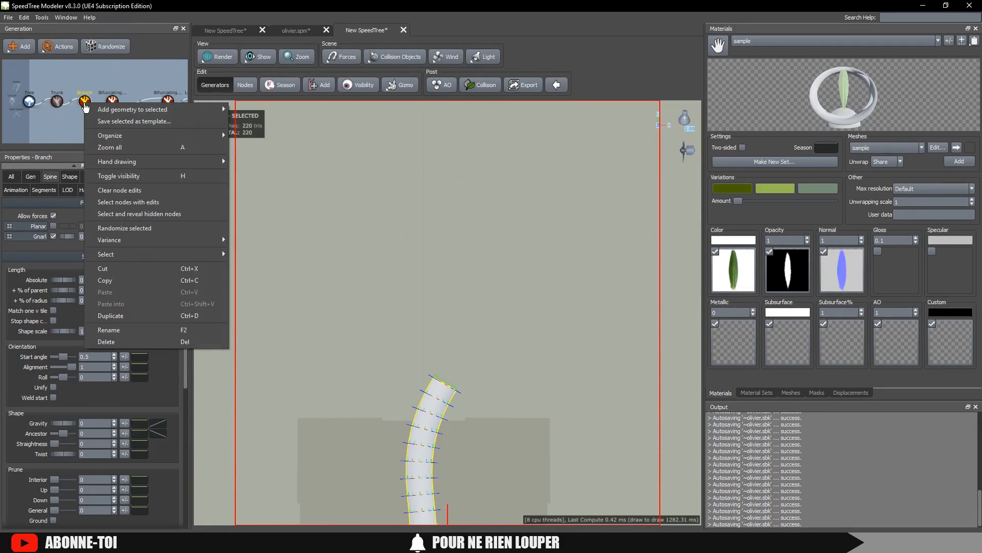
mouse_move(162, 111)
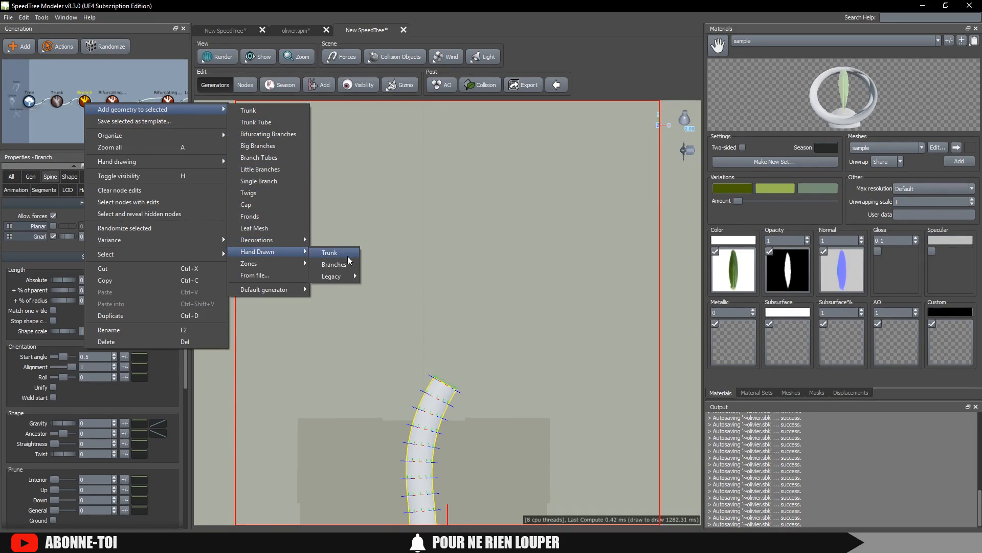
click(334, 264)
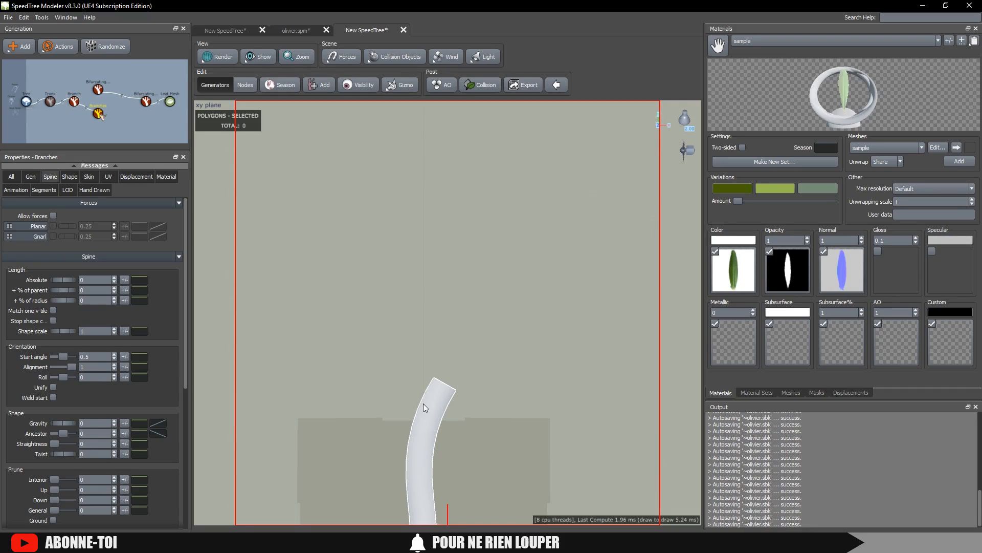
click(423, 404)
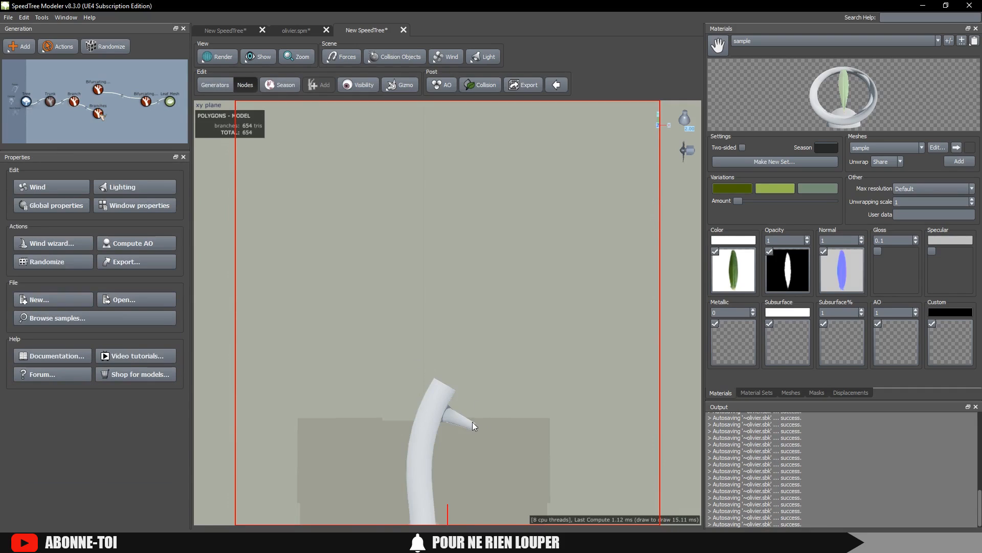
middle_drag(471, 360, 392, 316)
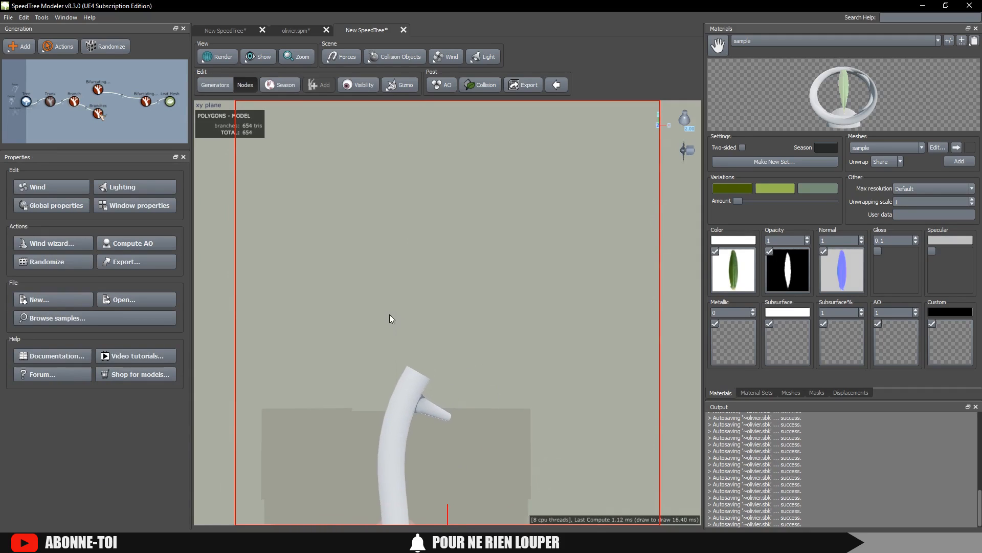
scroll(415, 397, down, 2)
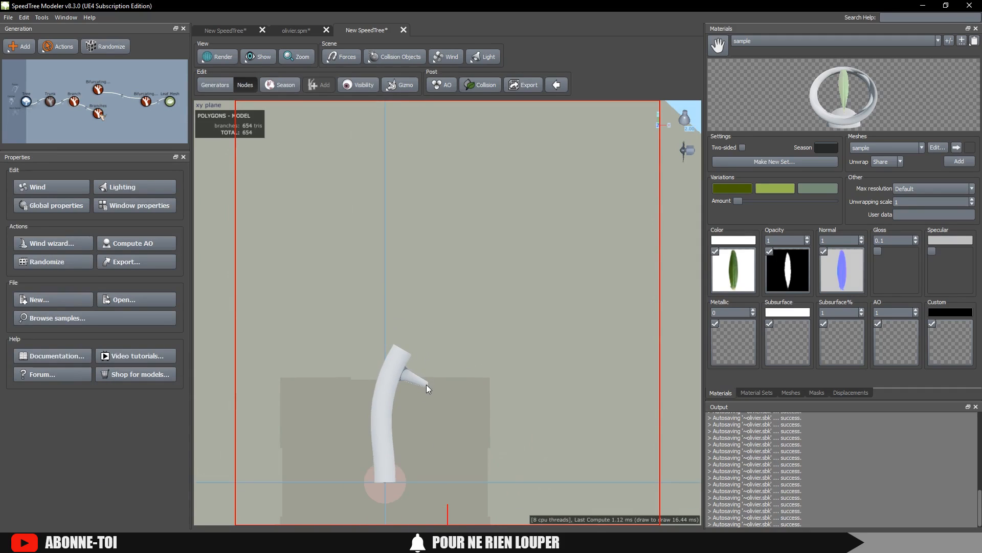
Reshape the short side branch into a longer upward curve bending away from the stub's tip
click(419, 383)
drag(428, 391, 452, 294)
click(454, 216)
click(453, 226)
click(459, 216)
click(455, 244)
drag(459, 220, 355, 230)
click(368, 250)
Switch the viewport to Perspective and examine the hand-drawn branch on the stub
right_click(496, 345)
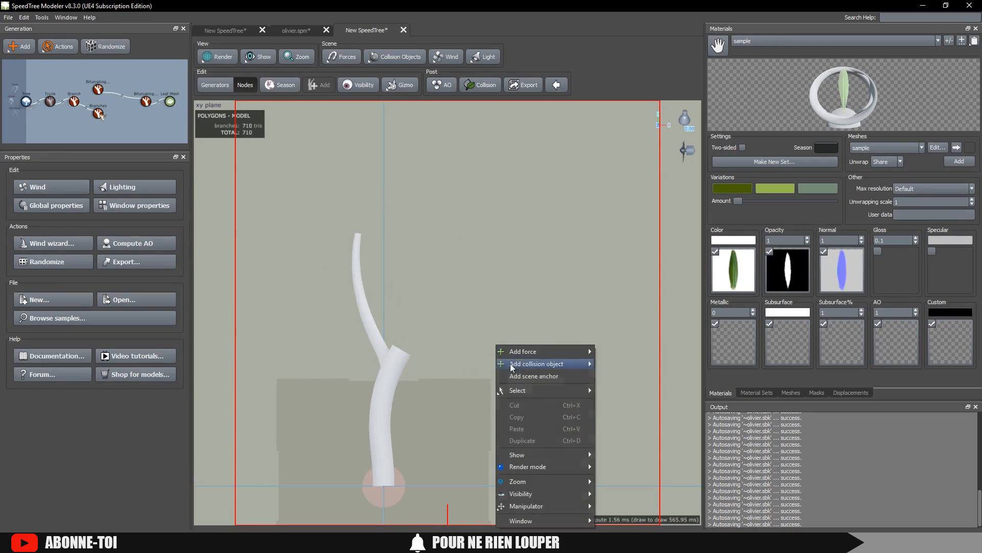
mouse_move(547, 455)
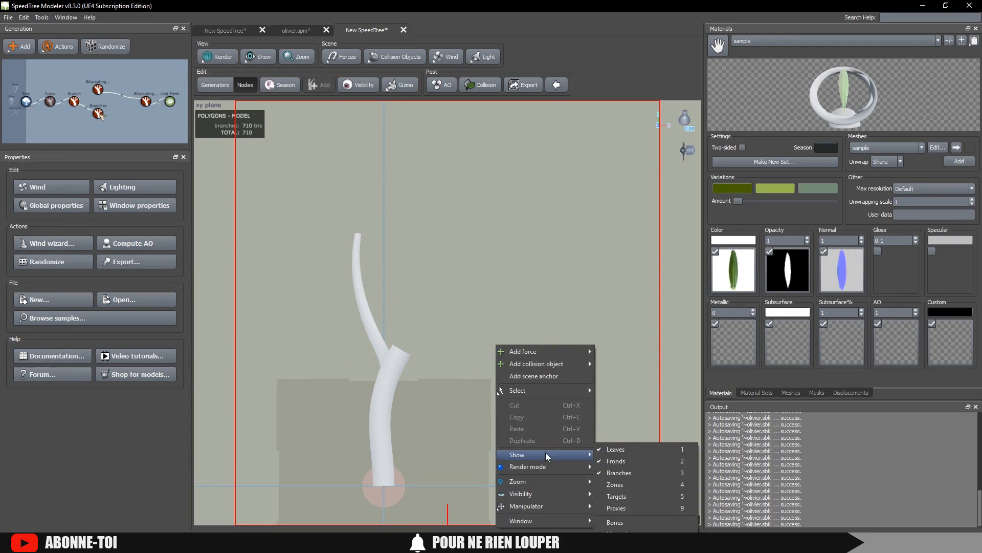
right_click(521, 234)
right_click(521, 234)
mouse_move(576, 409)
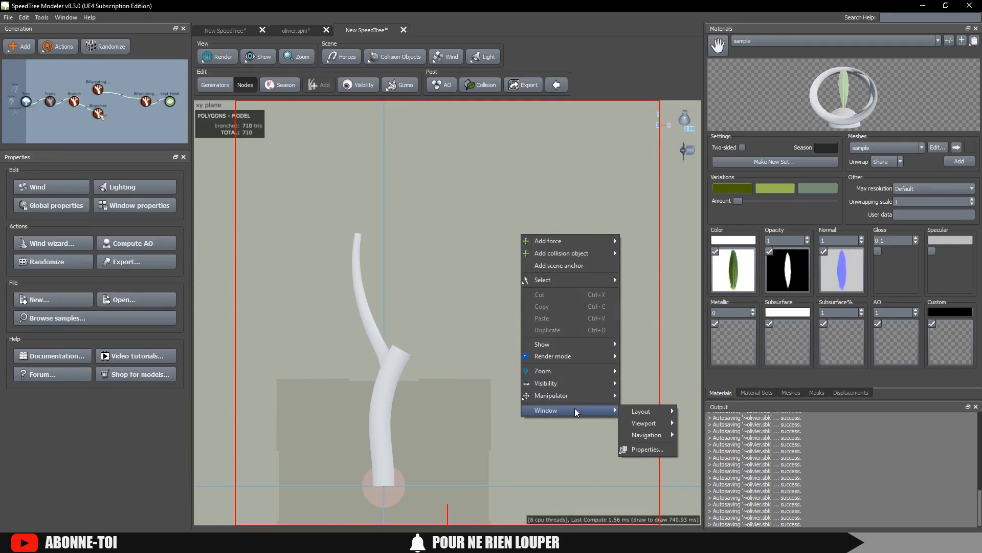
mouse_move(650, 424)
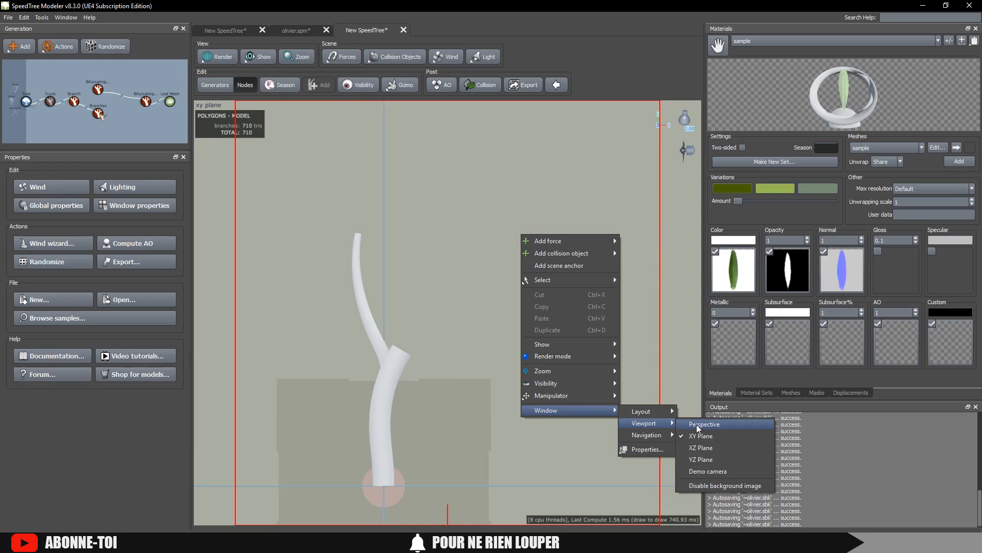
click(704, 424)
middle_drag(539, 305, 471, 304)
scroll(472, 304, up, 2)
scroll(473, 312, down, 5)
middle_drag(317, 333, 377, 383)
middle_drag(508, 391, 445, 332)
Return the viewport to the XY Plane view
right_click(440, 272)
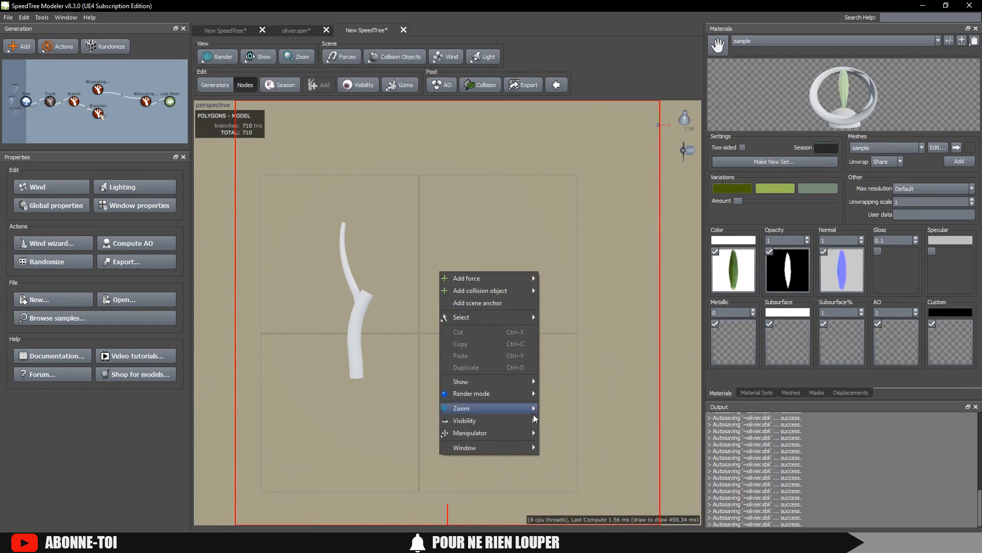
mouse_move(492, 447)
mouse_move(568, 449)
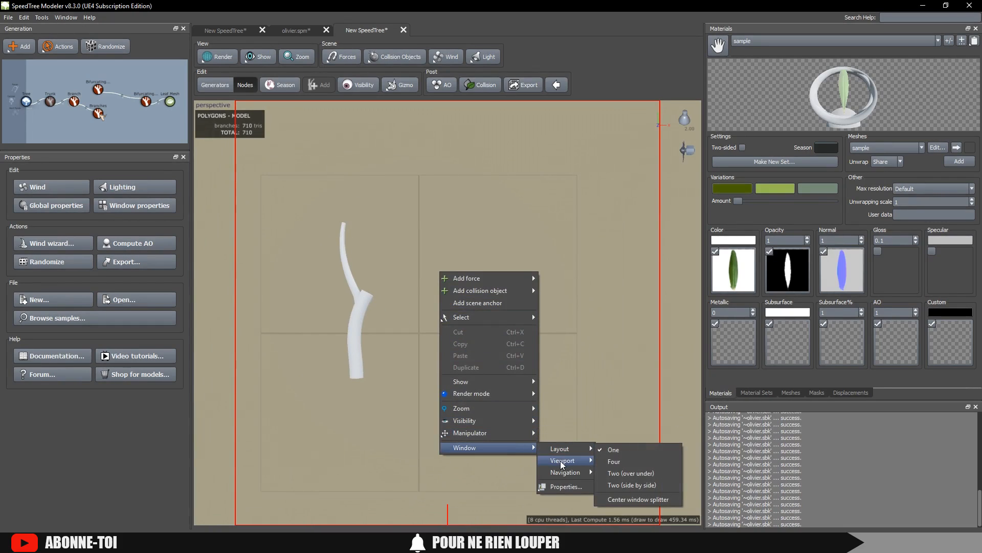
click(632, 470)
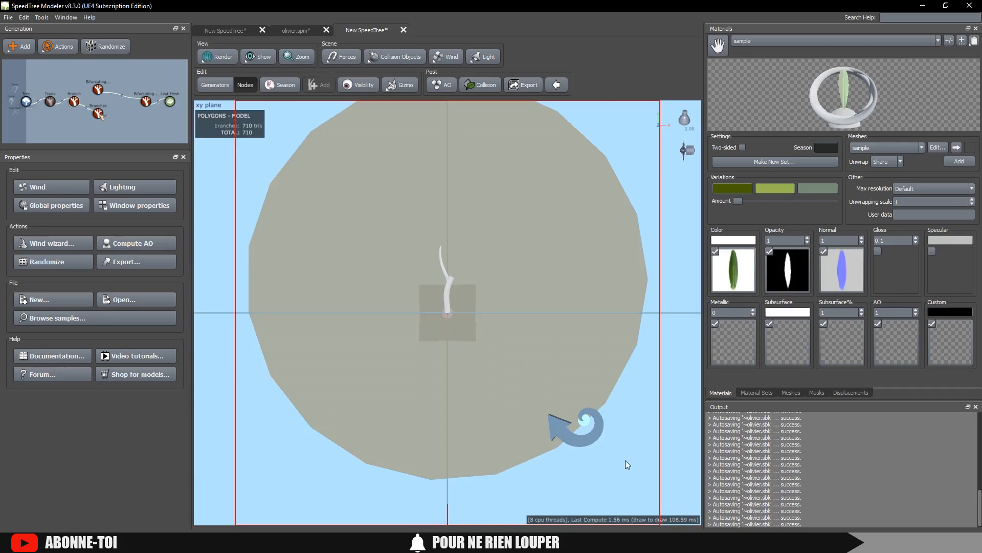
right_click(428, 286)
key(Escape)
Redraw the side branch freehand as a long, winding stem rising almost vertically from the stub's tip
click(430, 292)
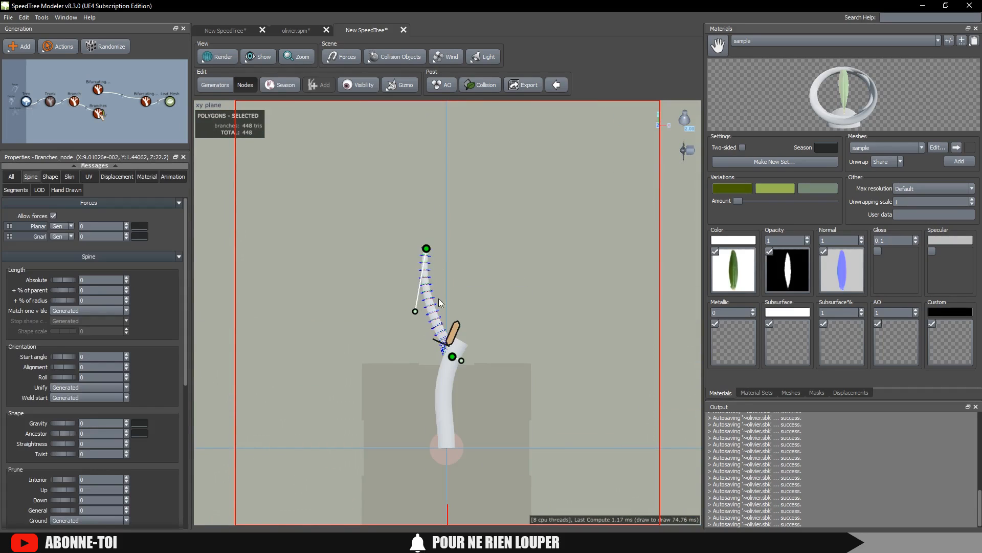
middle_drag(439, 307, 437, 369)
key(space)
mouse_move(425, 310)
mouse_down()
mouse_move(459, 233)
mouse_move(467, 155)
mouse_move(448, 111)
mouse_up()
drag(448, 57, 451, 26)
scroll(497, 176, down, 4)
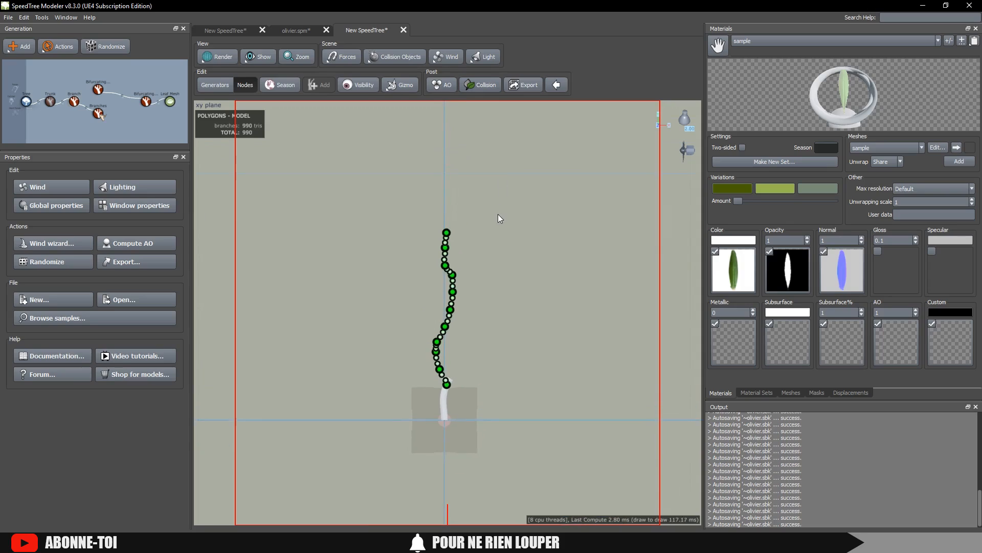
scroll(491, 331, up, 5)
scroll(505, 290, down, 1)
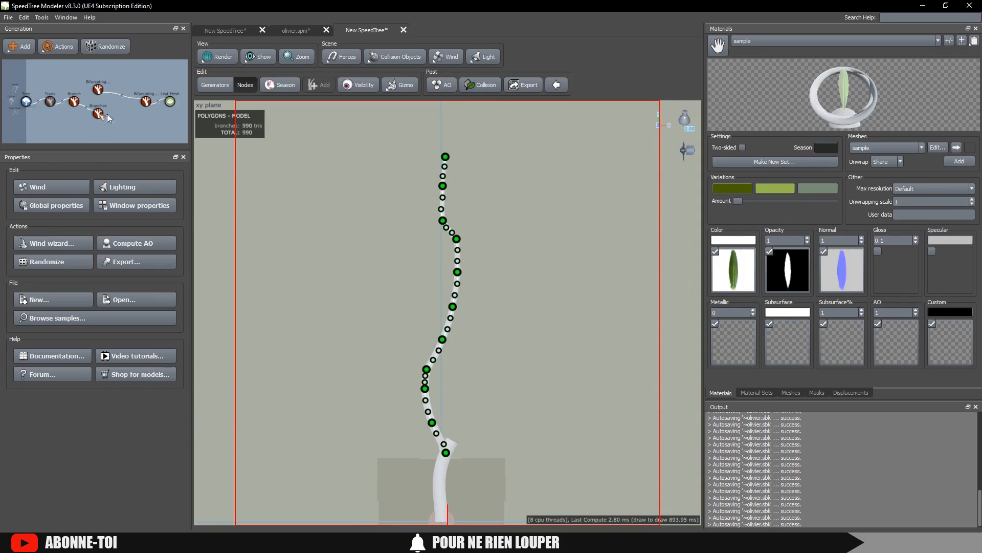
Connect the detached bifurcating branches and leaf chain to the hand-drawn Branches generator
drag(97, 93, 98, 117)
scroll(337, 204, down, 10)
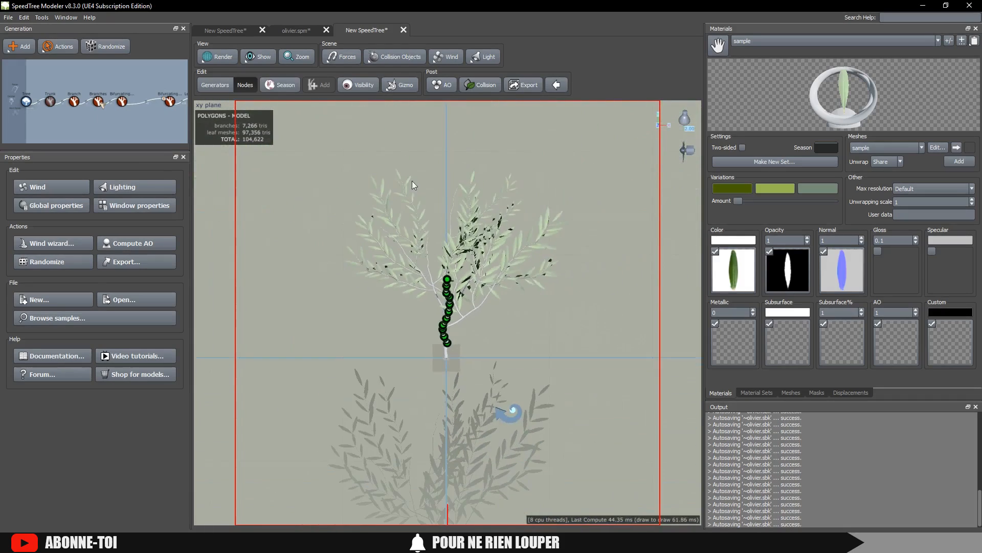
scroll(438, 177, up, 1)
middle_drag(447, 146, 438, 163)
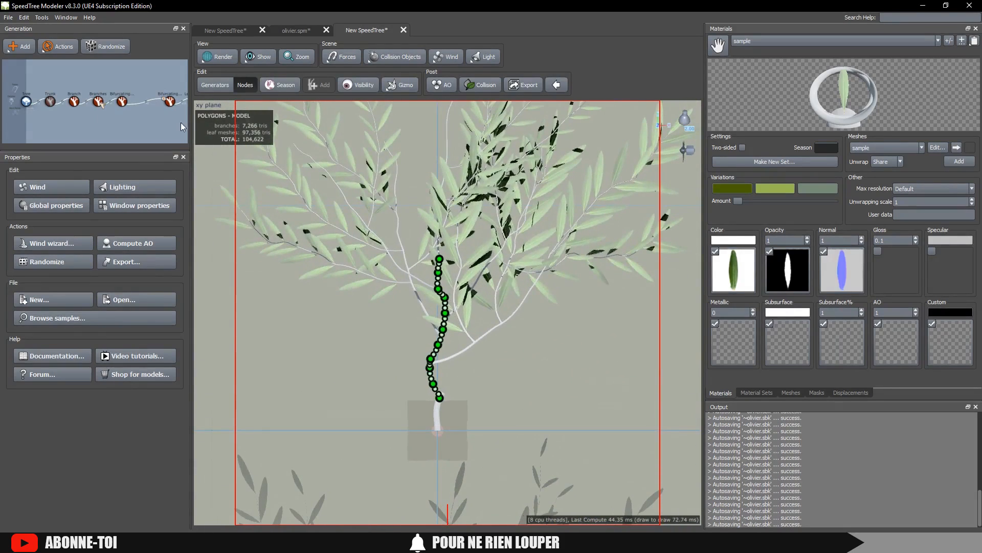
Set the first bifurcating branches generator's absolute length to 0.15 and its start angle to 0.235
click(121, 104)
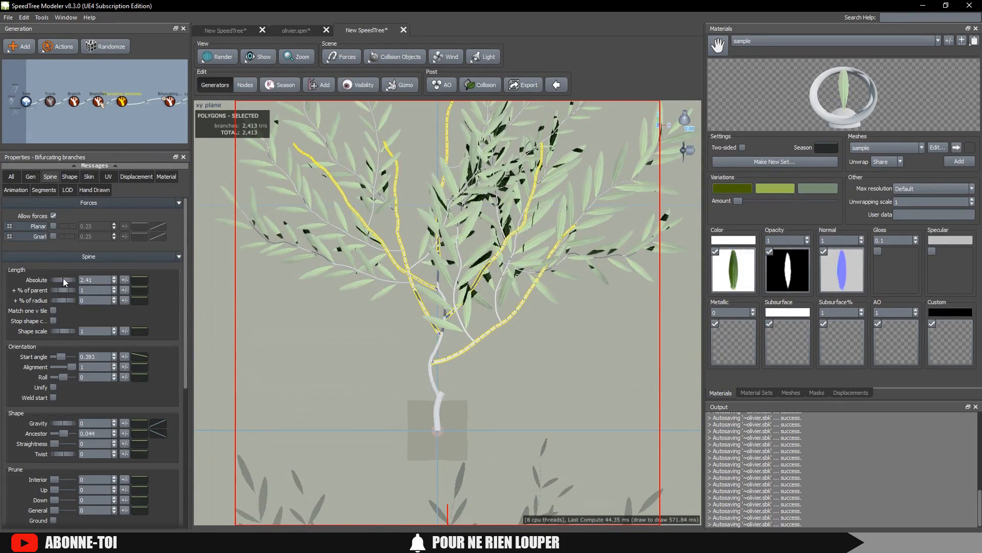
drag(73, 278, 1, 285)
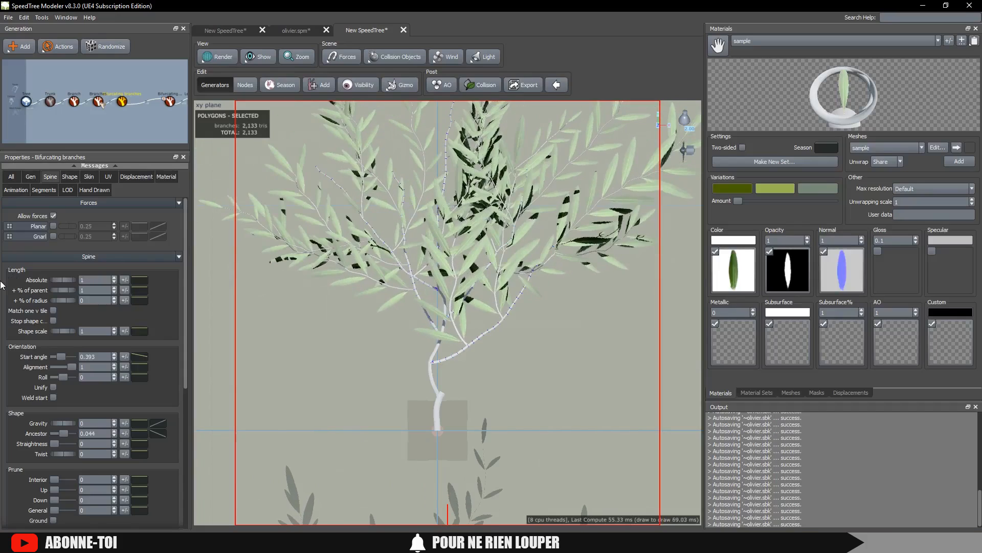
drag(61, 281, 57, 353)
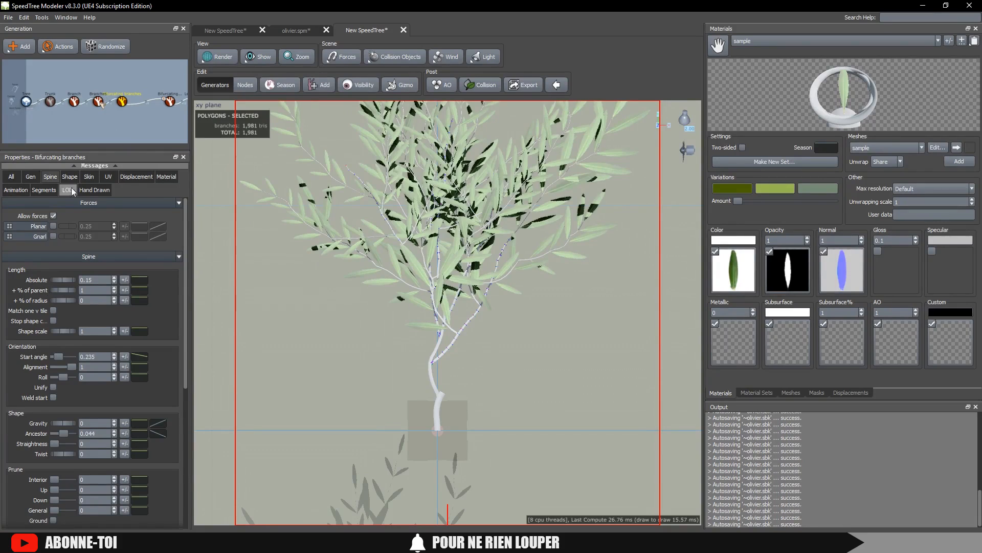
Increase the Leaf Mesh generator's internode length to space the leaves farther apart
scroll(146, 113, down, 2)
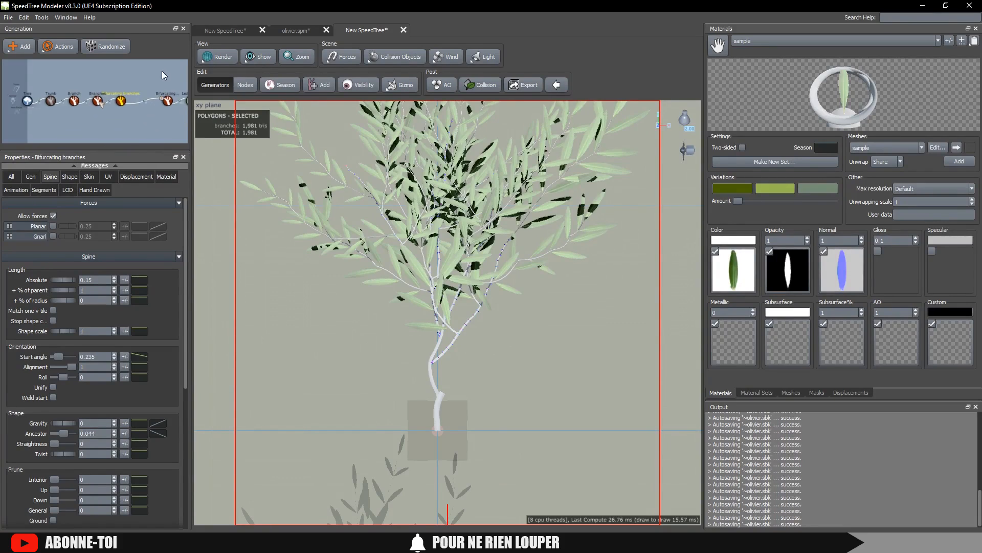
middle_drag(164, 73, 59, 86)
click(83, 116)
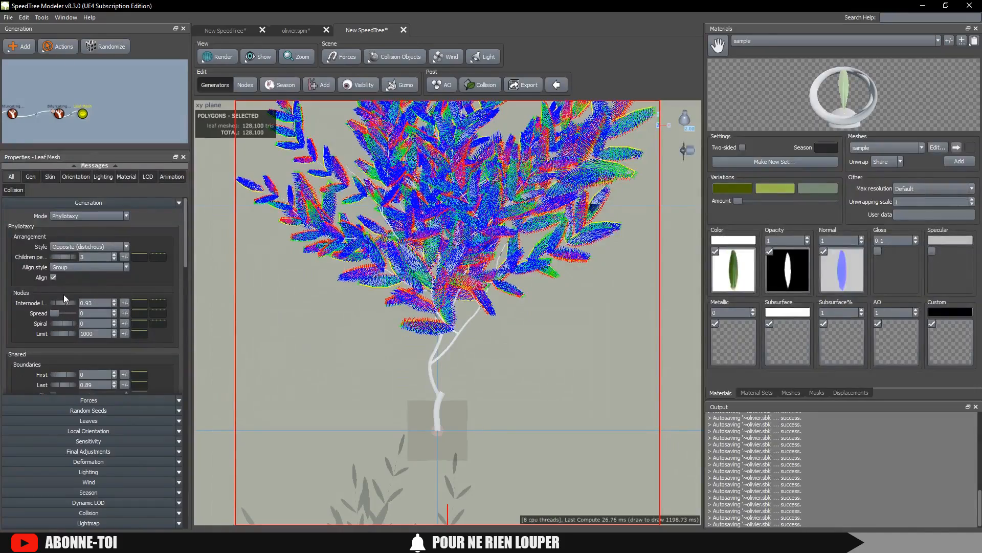
drag(84, 302, 238, 274)
click(606, 330)
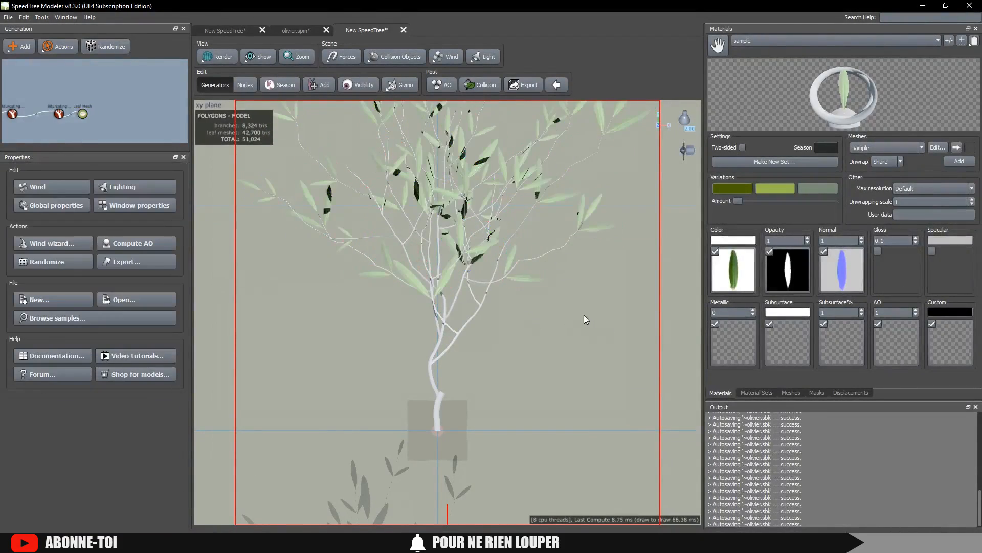
scroll(520, 236, down, 3)
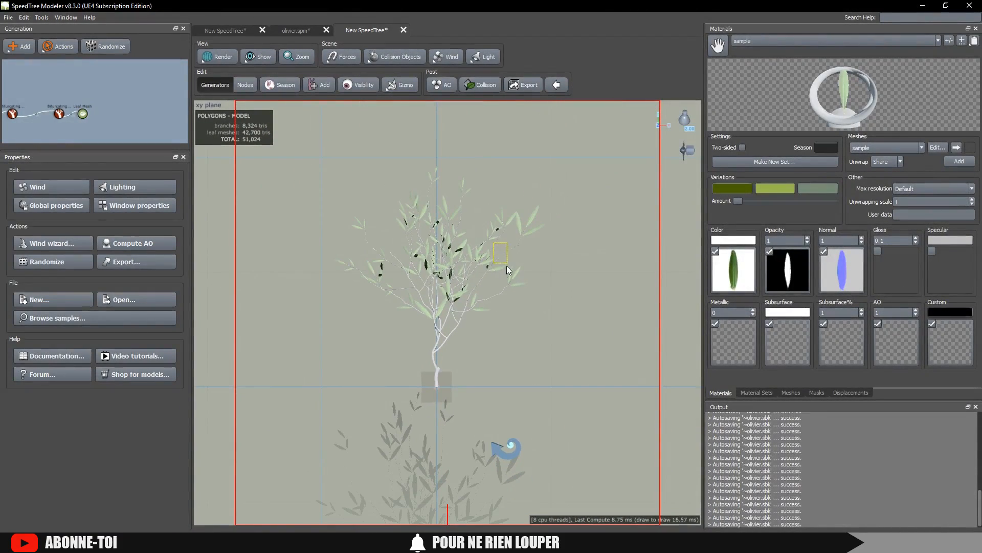
scroll(484, 287, up, 3)
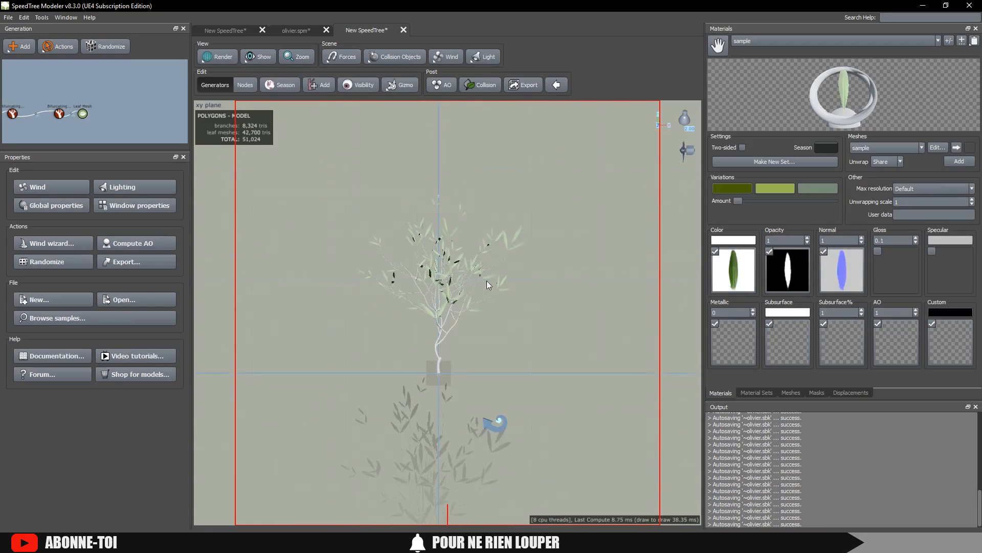
middle_drag(477, 302, 434, 410)
scroll(589, 256, up, 5)
scroll(578, 269, down, 4)
scroll(560, 259, up, 1)
scroll(560, 259, down, 3)
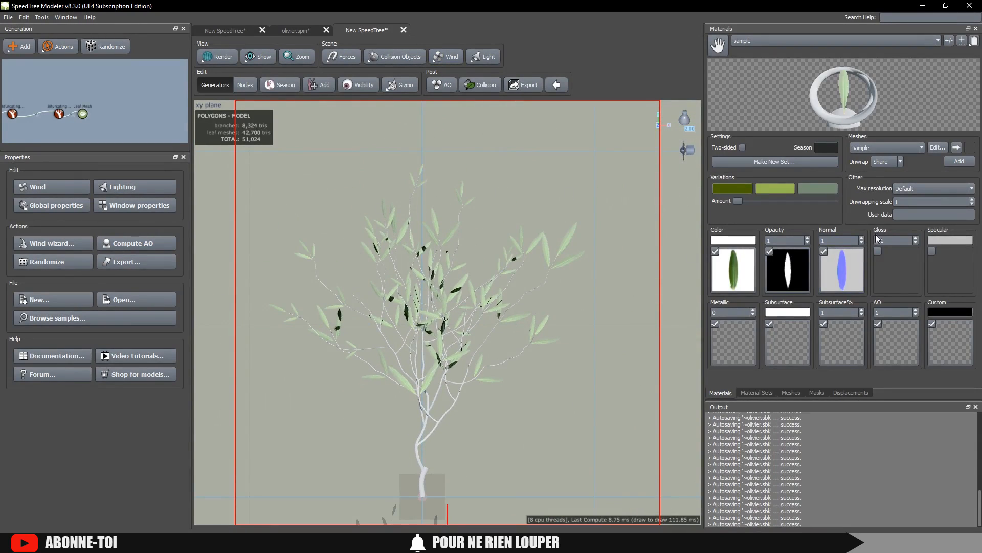
Darken the sample leaf material's specular color to near black
click(891, 240)
click(880, 253)
click(880, 254)
scroll(432, 281, down, 3)
scroll(432, 285, up, 5)
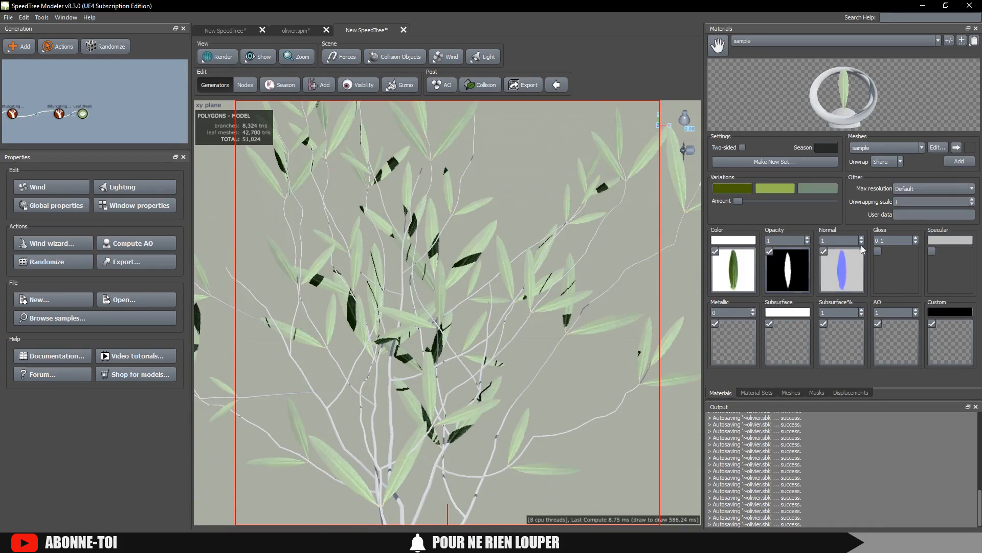
click(937, 240)
drag(868, 295, 838, 298)
scroll(494, 240, down, 3)
click(568, 201)
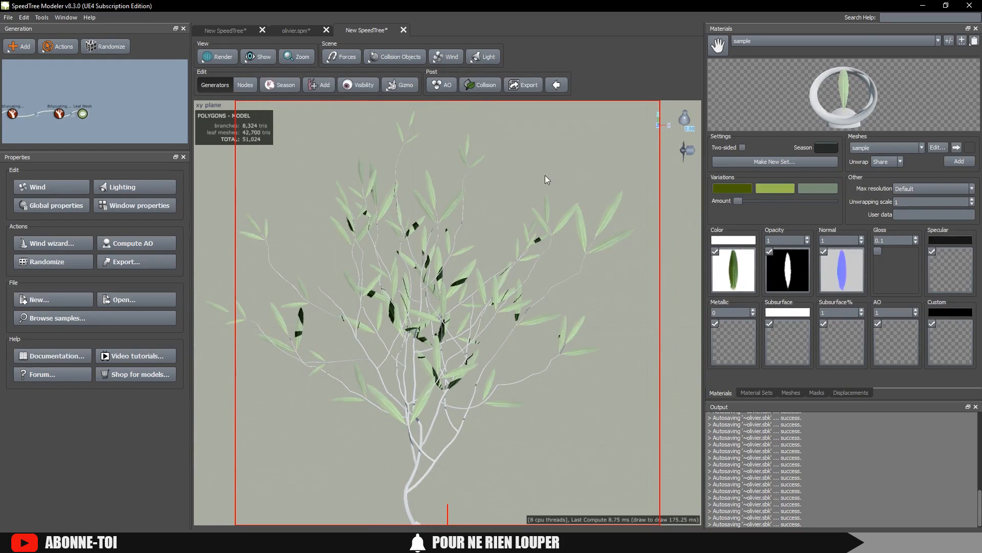
Switch to the first New SpeedTree document and examine the textured olive branch's leaves and stems up close
click(232, 32)
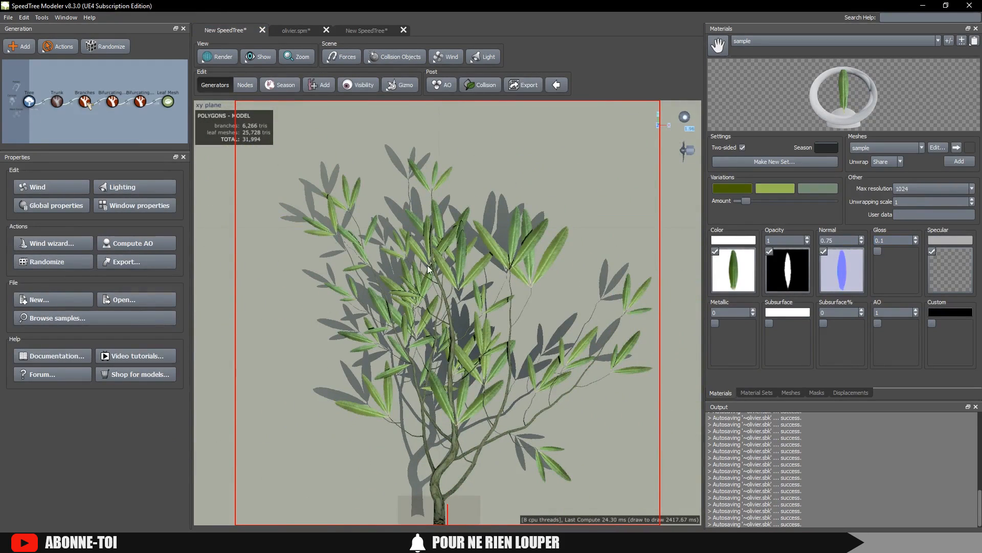
scroll(483, 202, up, 5)
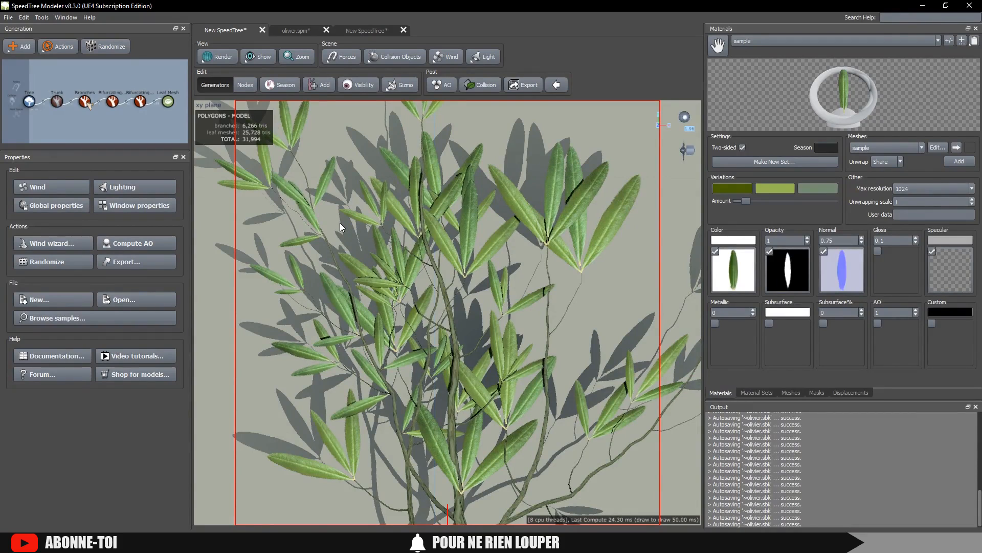
scroll(339, 223, up, 3)
scroll(441, 236, down, 5)
middle_drag(507, 331, 485, 315)
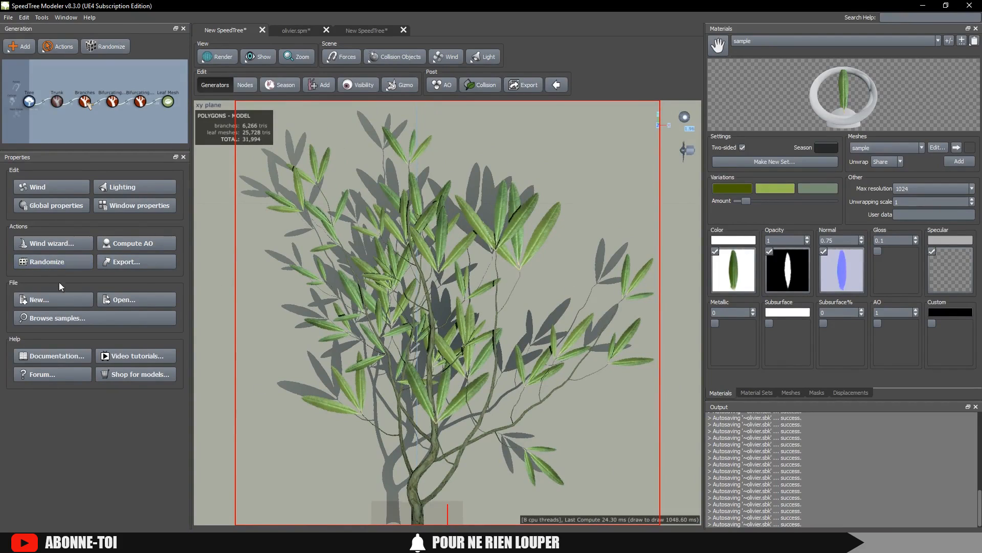
Hide the screenshot safe frame in the window properties, show it again, and clear the selection
click(117, 207)
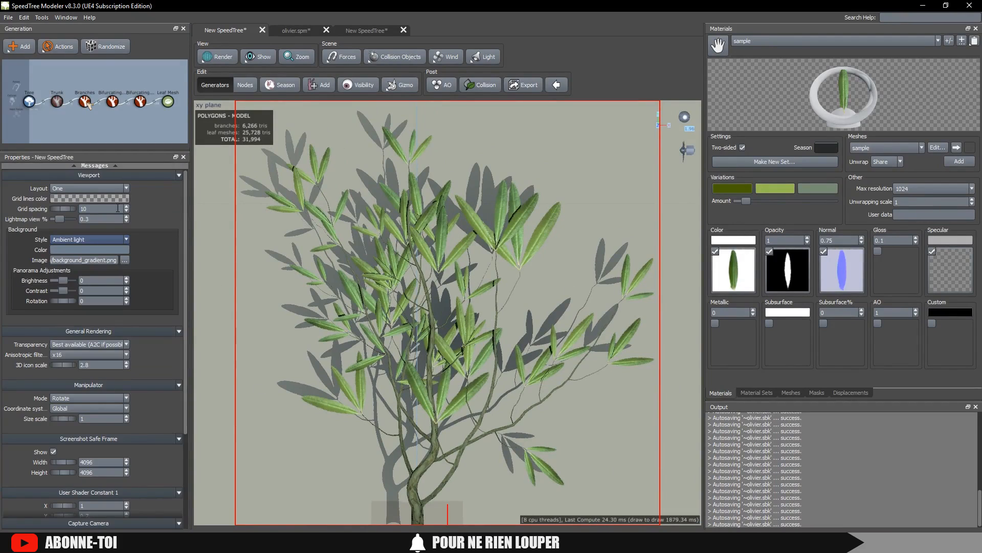
scroll(111, 253, down, 3)
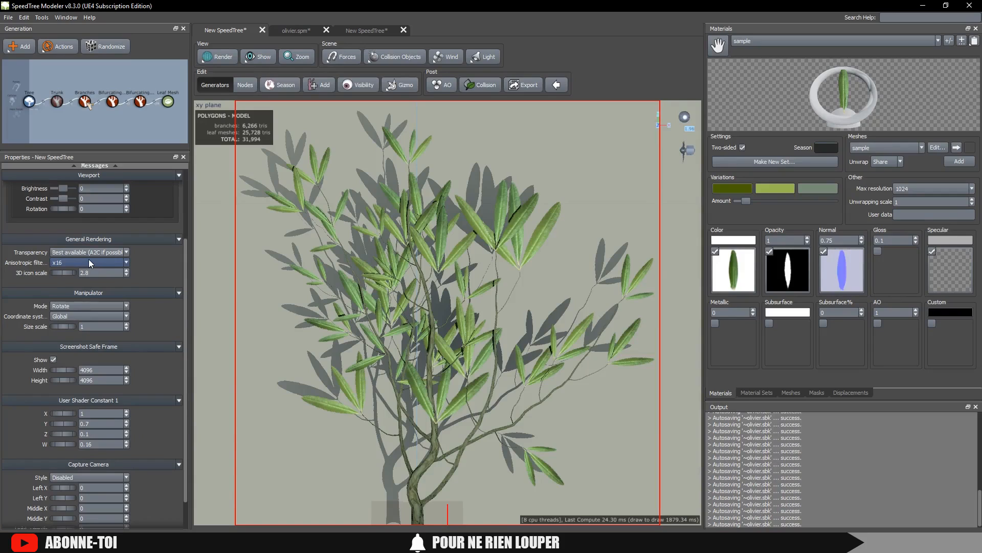
scroll(88, 259, down, 1)
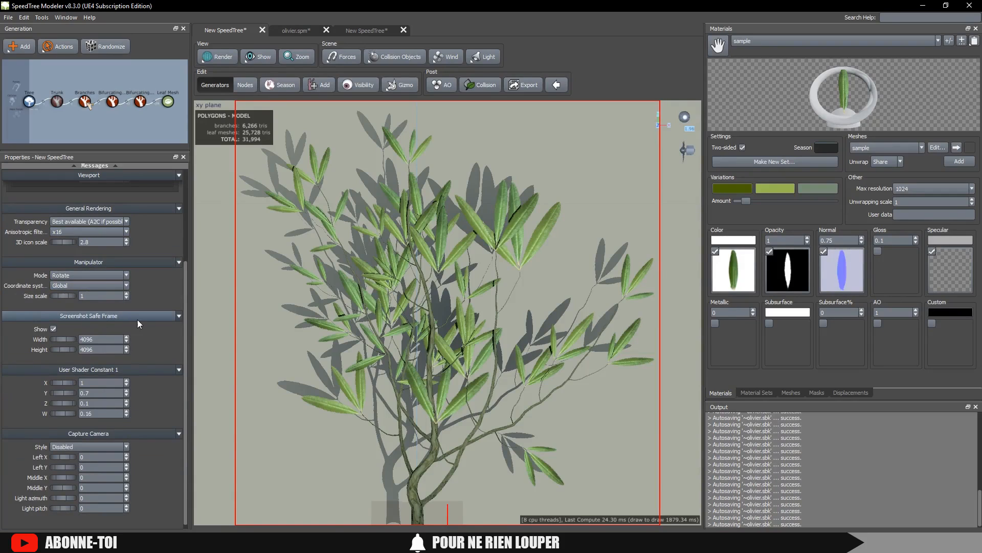
click(53, 330)
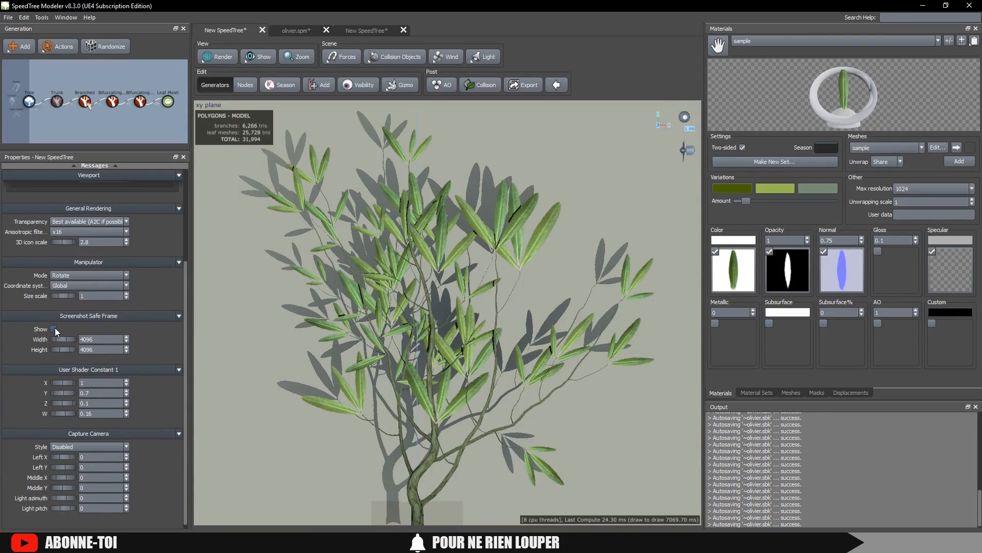
click(54, 329)
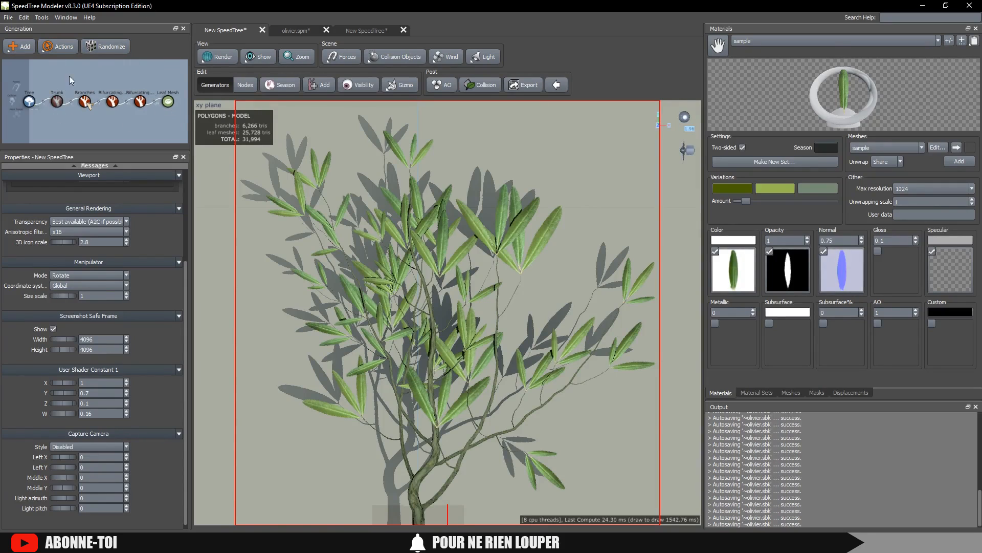
click(160, 132)
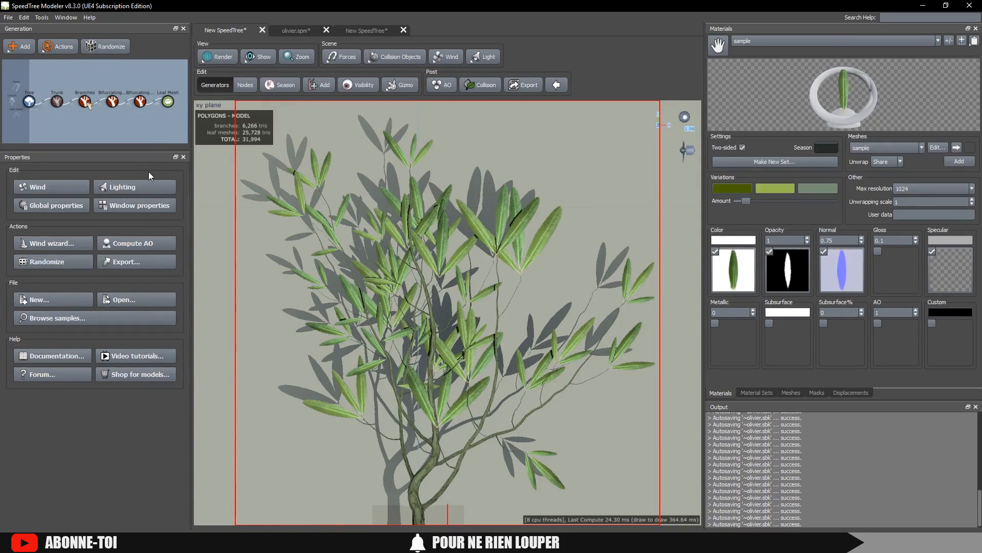
Open the tree image export settings, enlarge the dialog, and review the material maps assigned to each image
click(7, 17)
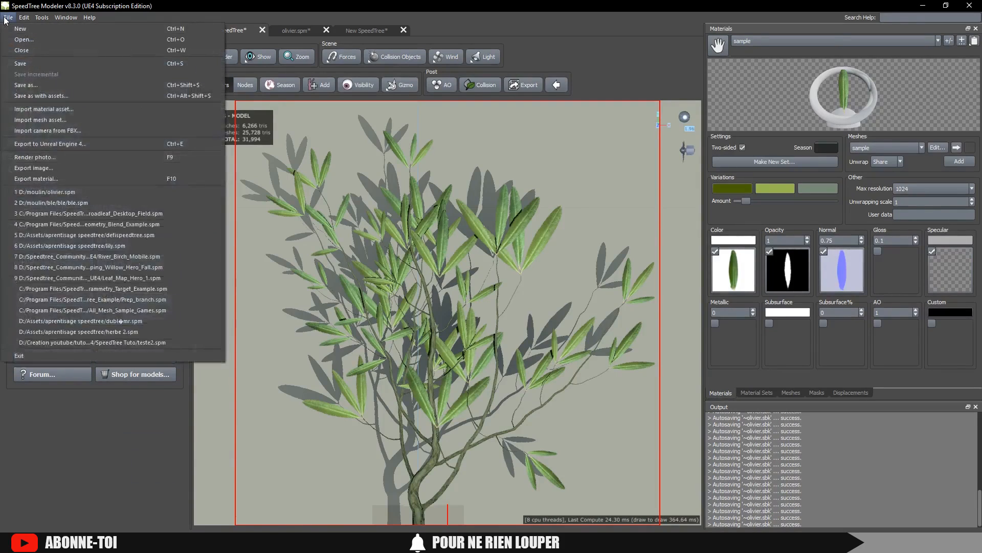
click(27, 167)
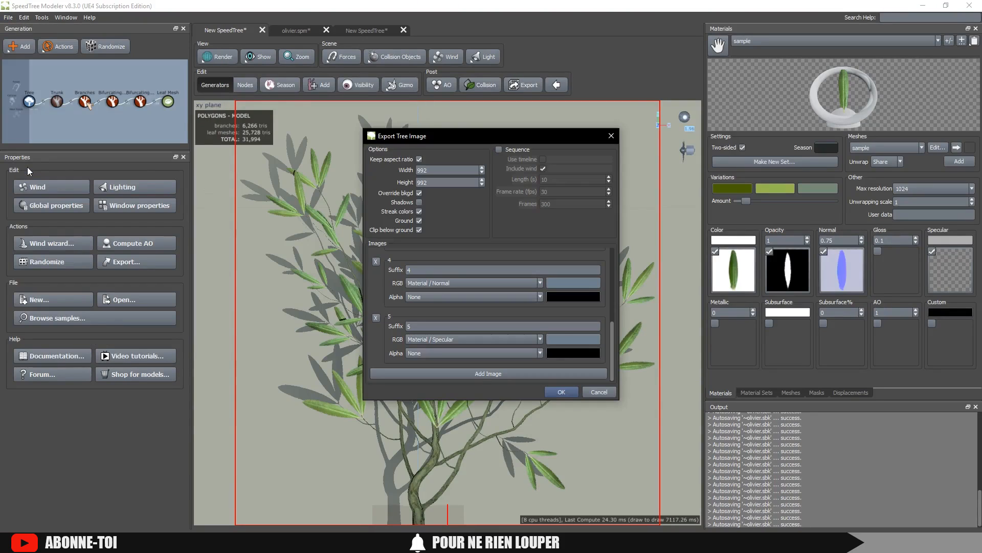
drag(436, 140, 366, 65)
drag(530, 121, 665, 120)
scroll(450, 225, up, 3)
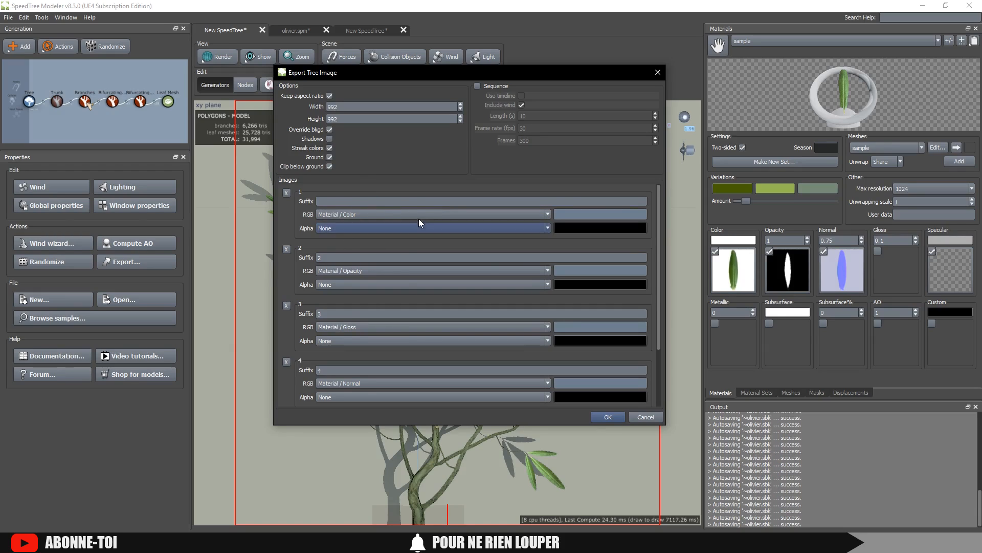
scroll(355, 213, down, 3)
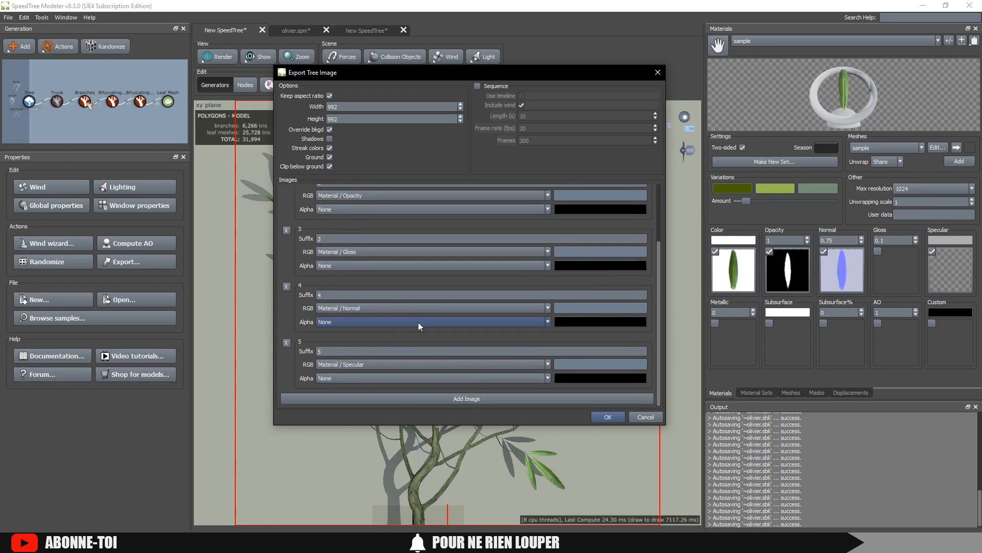
scroll(416, 323, up, 3)
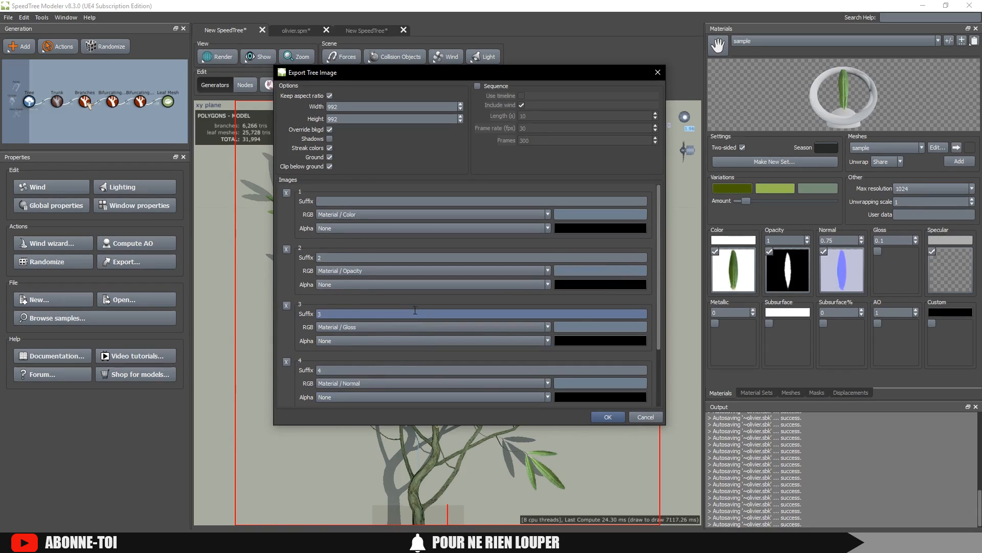
Try to export the tree images as PNG with Material / Color as the first image's RGB source
click(358, 215)
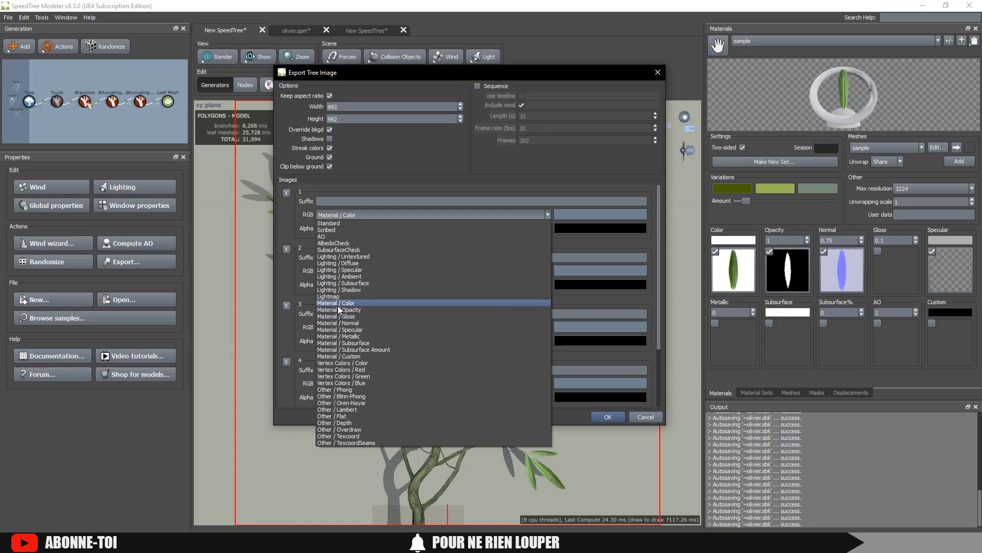
click(338, 304)
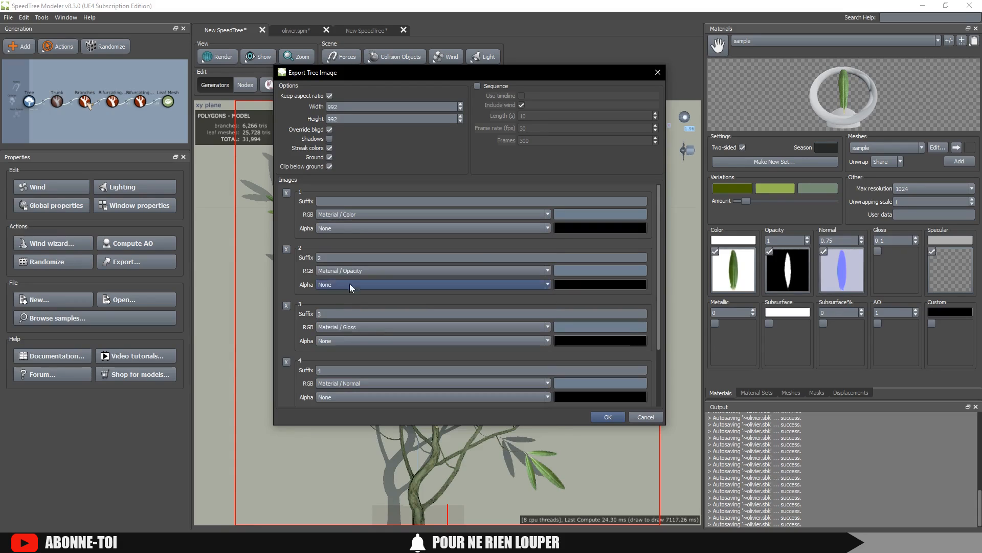
scroll(359, 281, down, 1)
scroll(345, 302, down, 2)
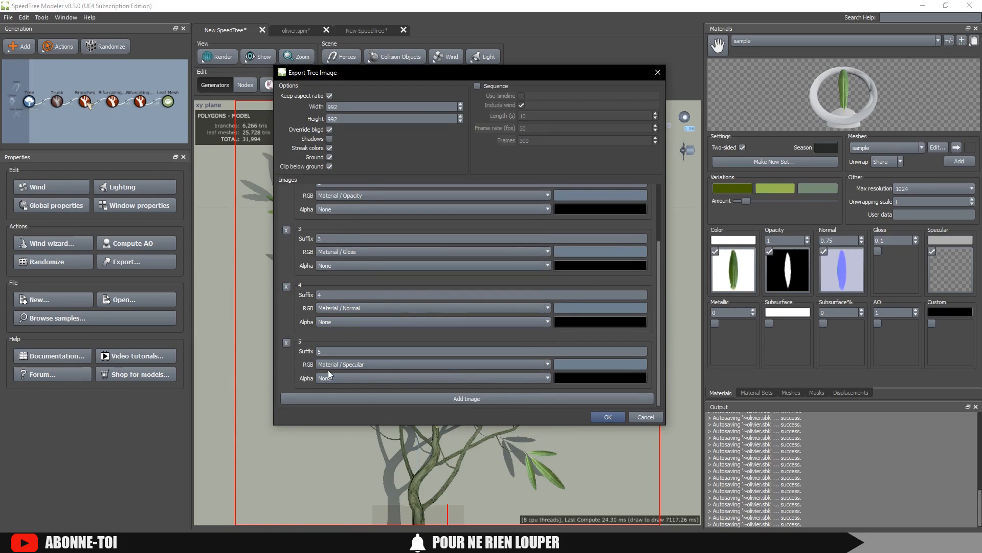
click(608, 417)
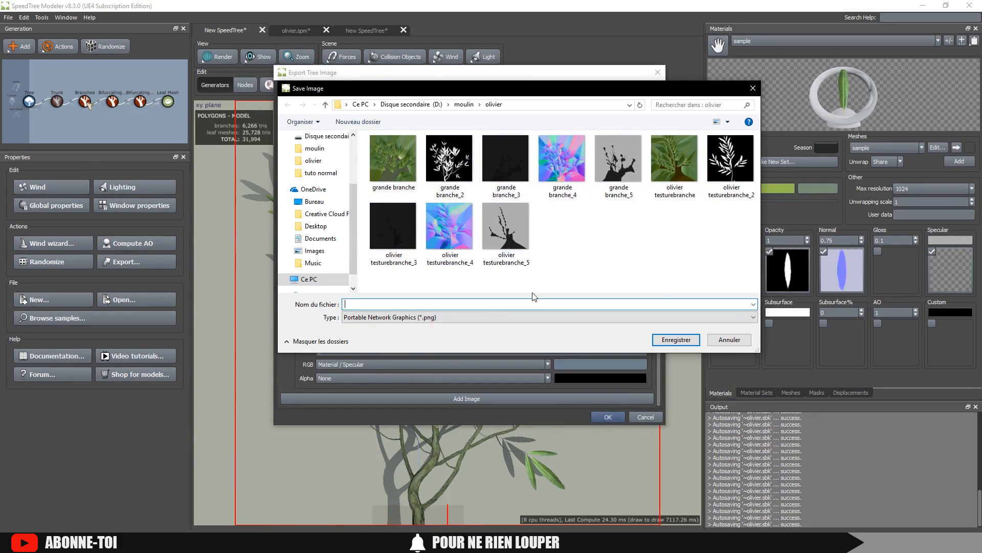
click(722, 339)
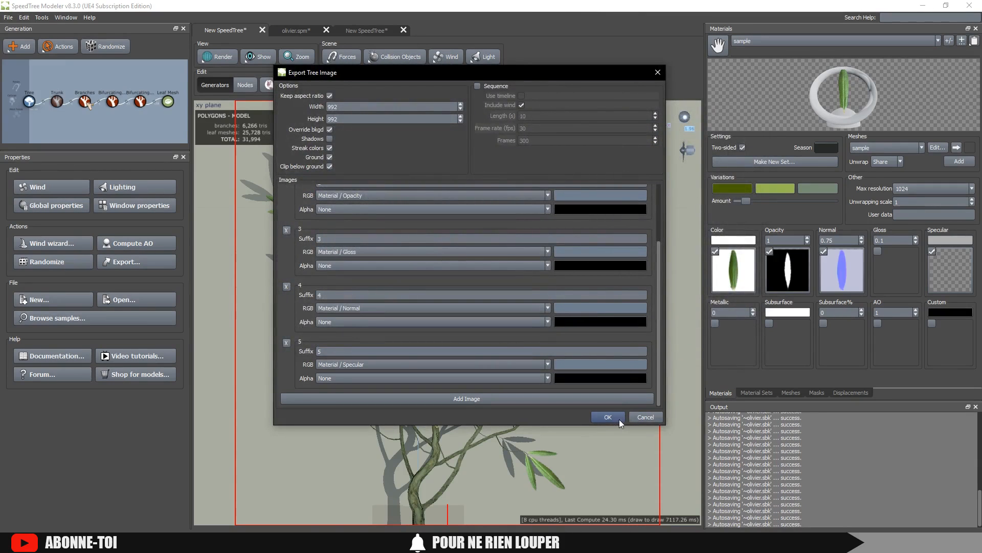
click(646, 417)
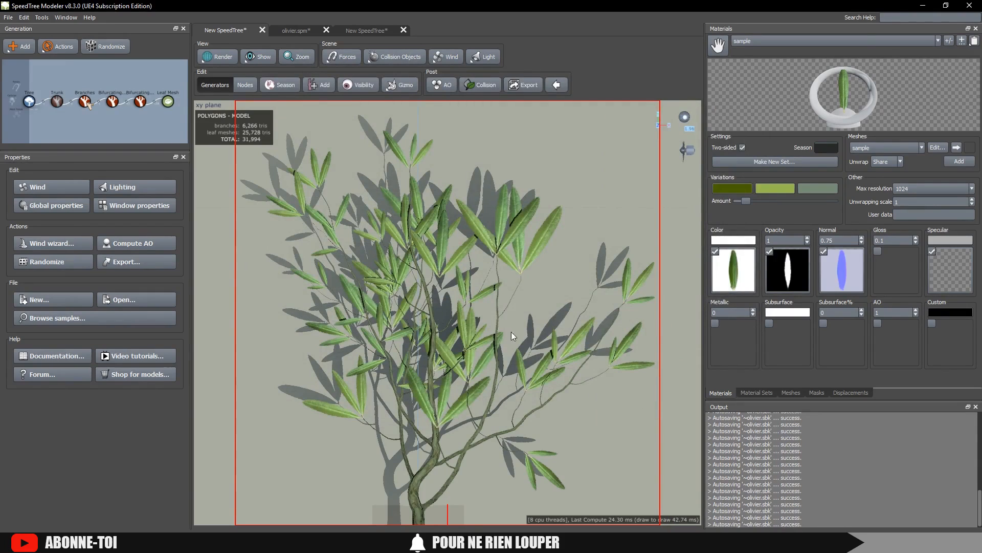
Switch to the olivier.spm document and examine the complete olive tree from the side and from above
click(284, 29)
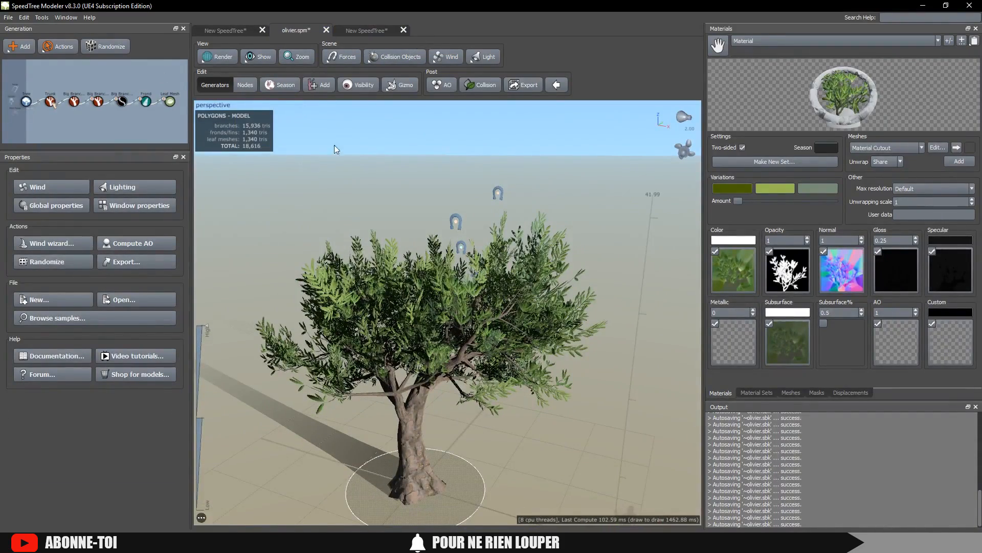
scroll(424, 162, up, 5)
scroll(355, 189, down, 4)
scroll(458, 305, down, 2)
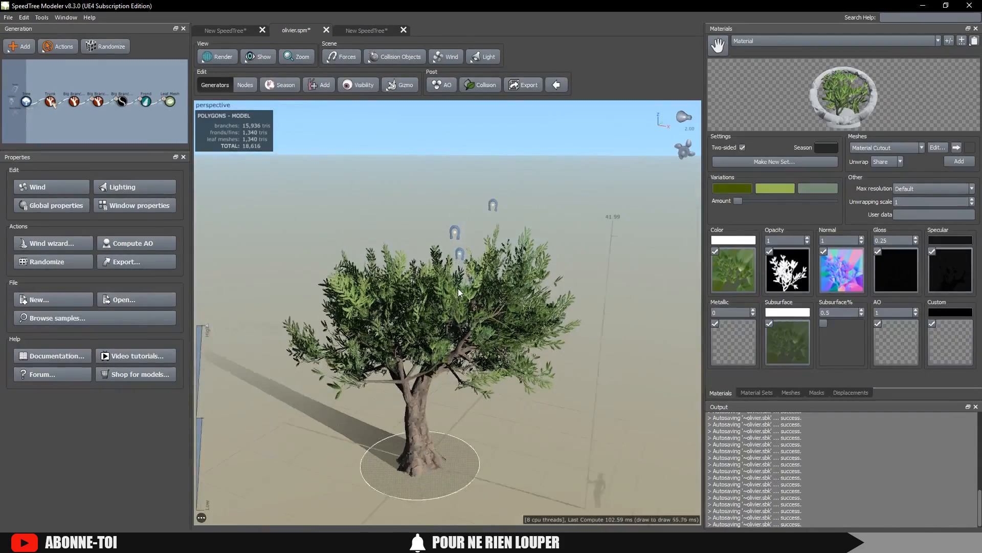
drag(572, 201, 512, 194)
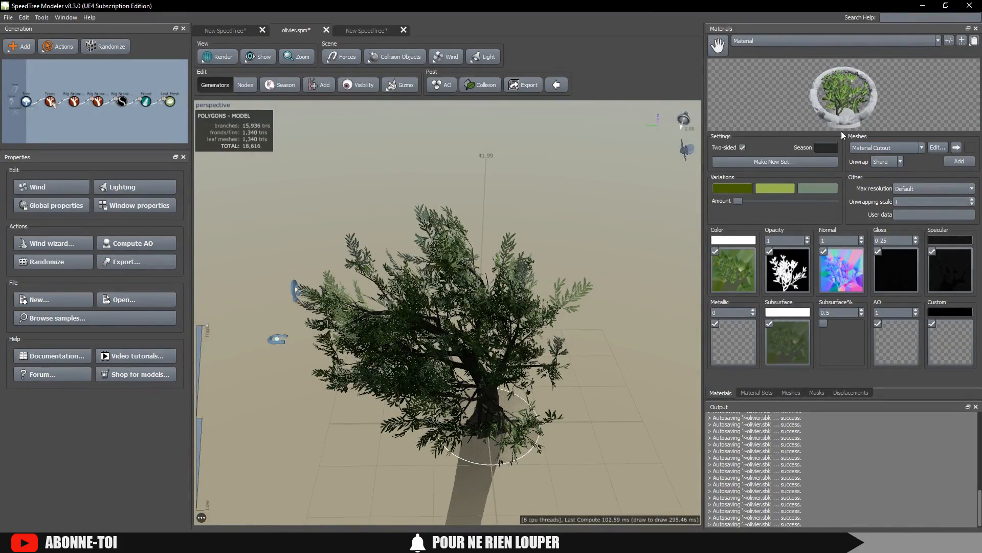
scroll(621, 233, up, 3)
drag(622, 237, 438, 289)
scroll(439, 288, down, 3)
drag(388, 238, 478, 302)
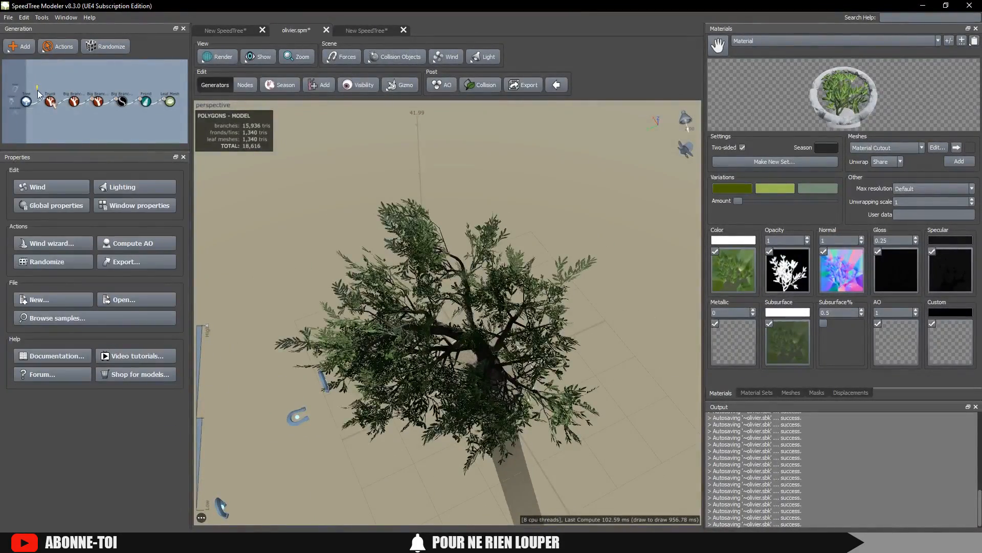
Delete the Trunk generator from the olive tree, leaving the branch and leaf generators detached
click(36, 103)
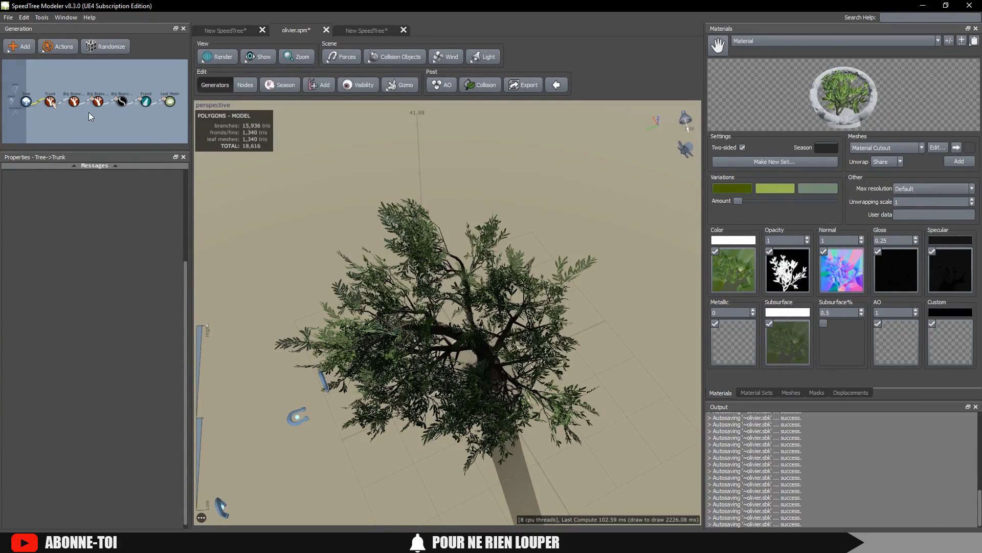
click(35, 82)
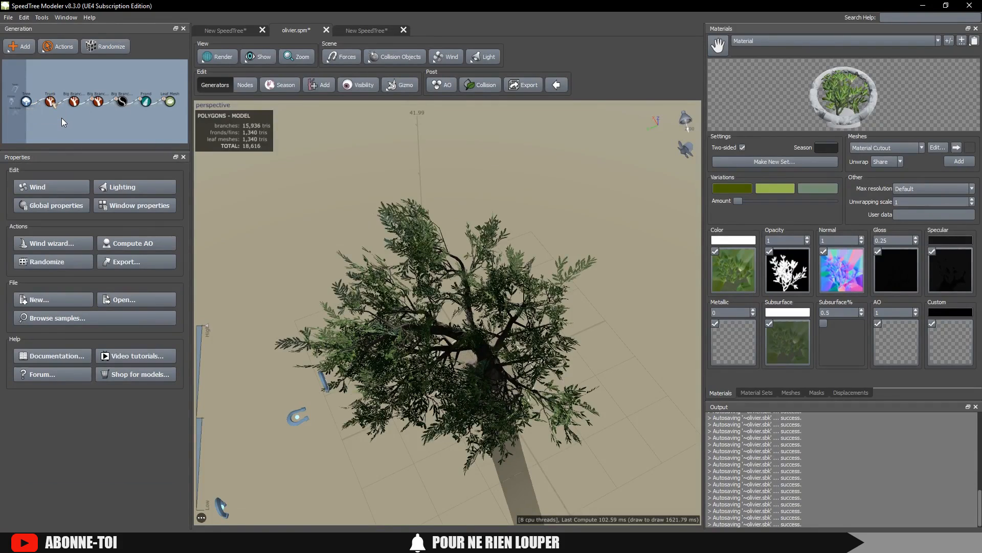
click(49, 102)
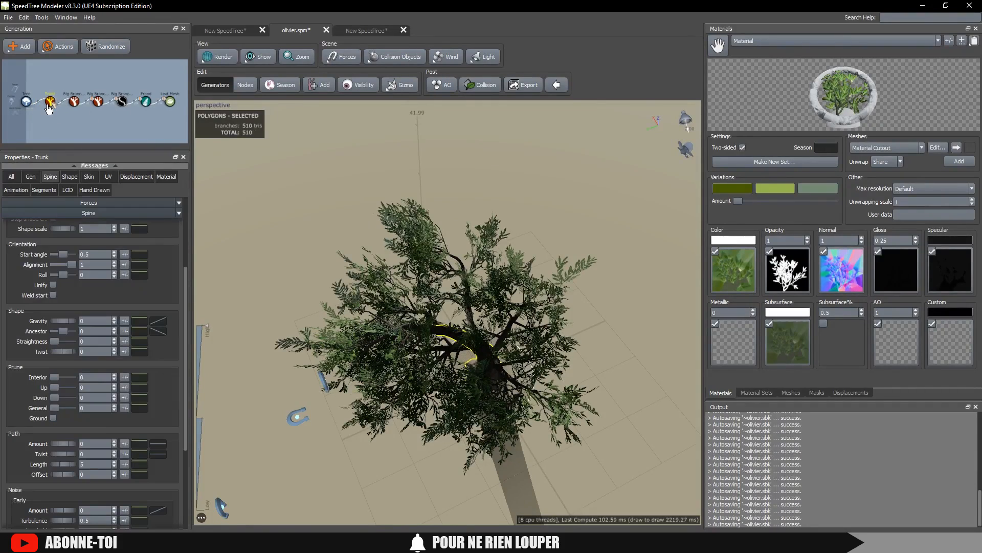
key(Delete)
drag(53, 90, 181, 123)
drag(99, 103, 78, 86)
click(69, 118)
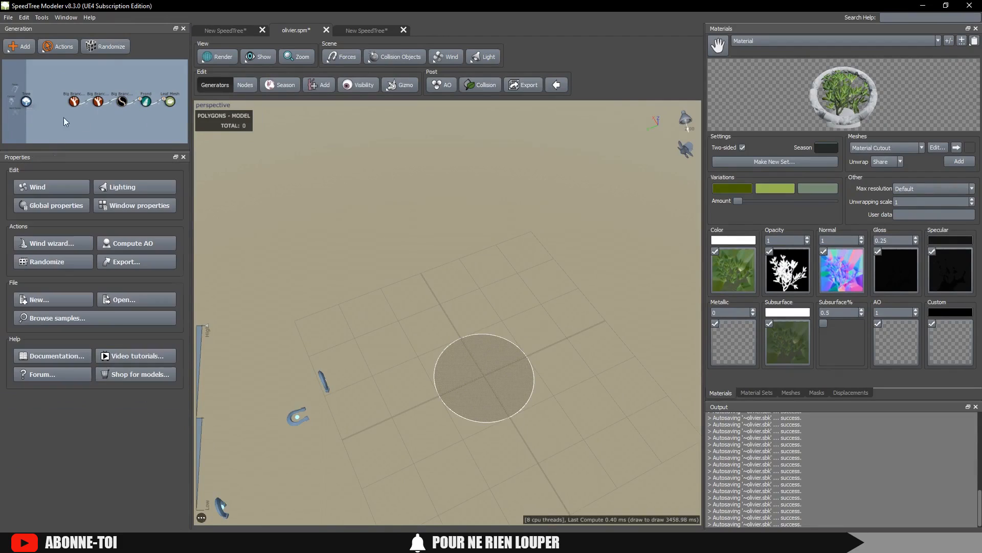
Add a new Trunk generator to the Tree generator in the olive tree document
click(28, 102)
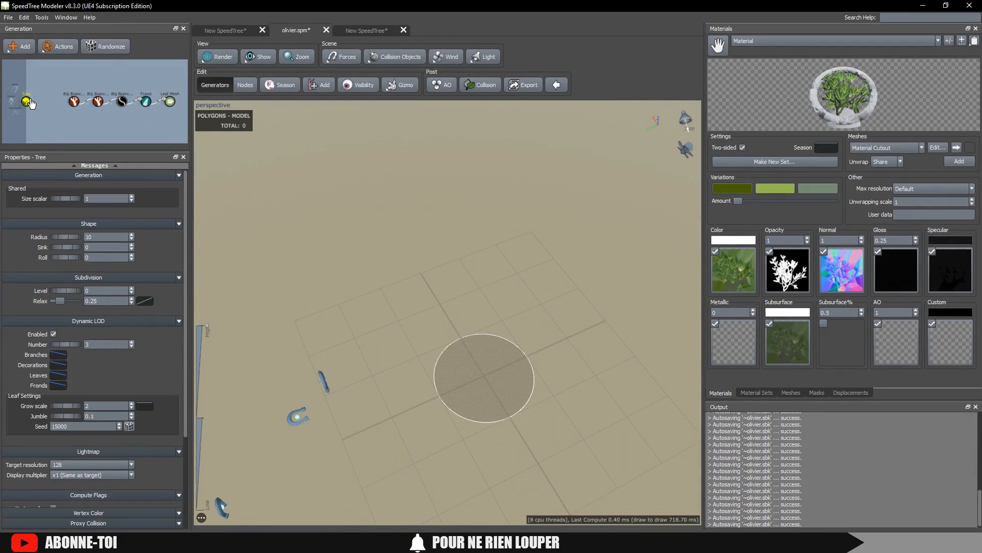
right_click(30, 102)
mouse_move(78, 107)
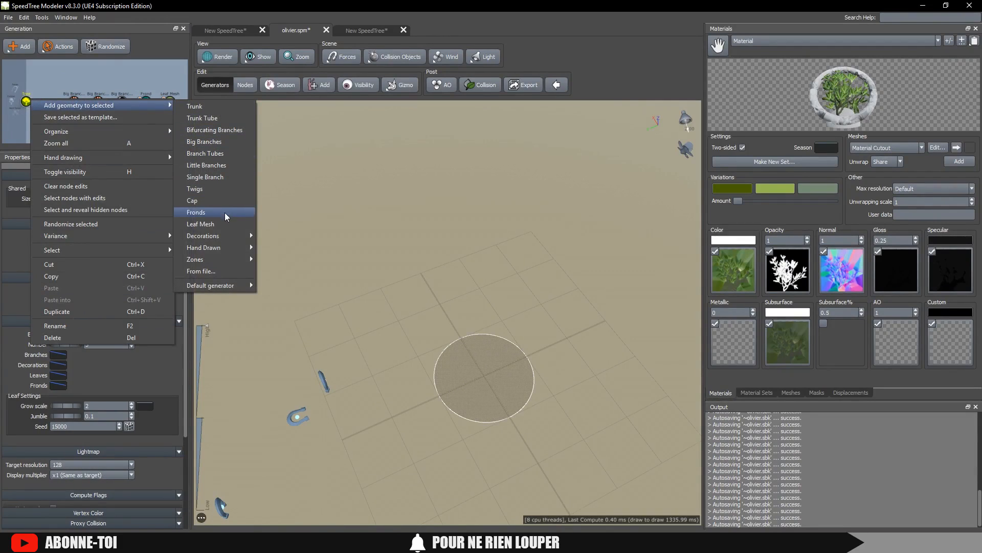
mouse_move(244, 236)
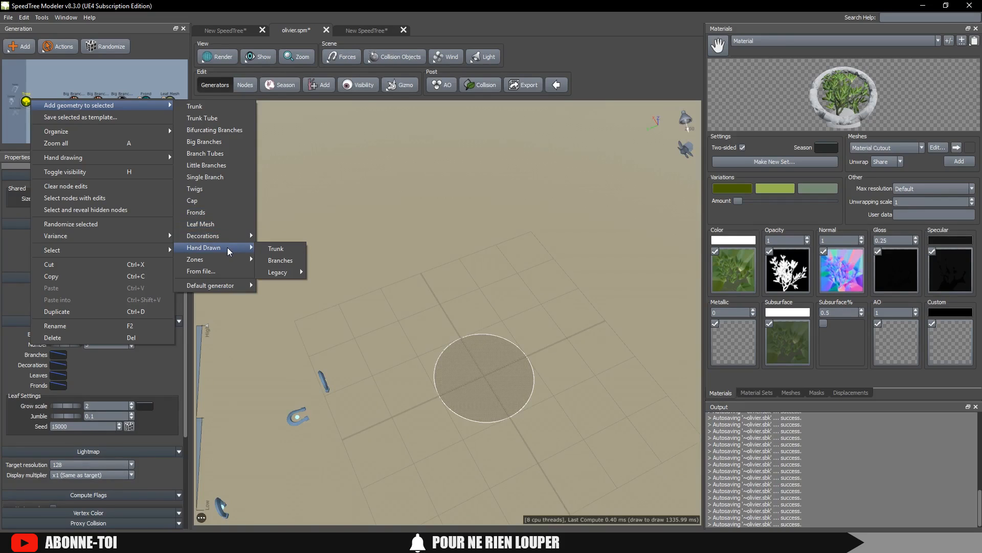
click(197, 106)
drag(455, 251, 499, 305)
middle_drag(499, 305, 494, 264)
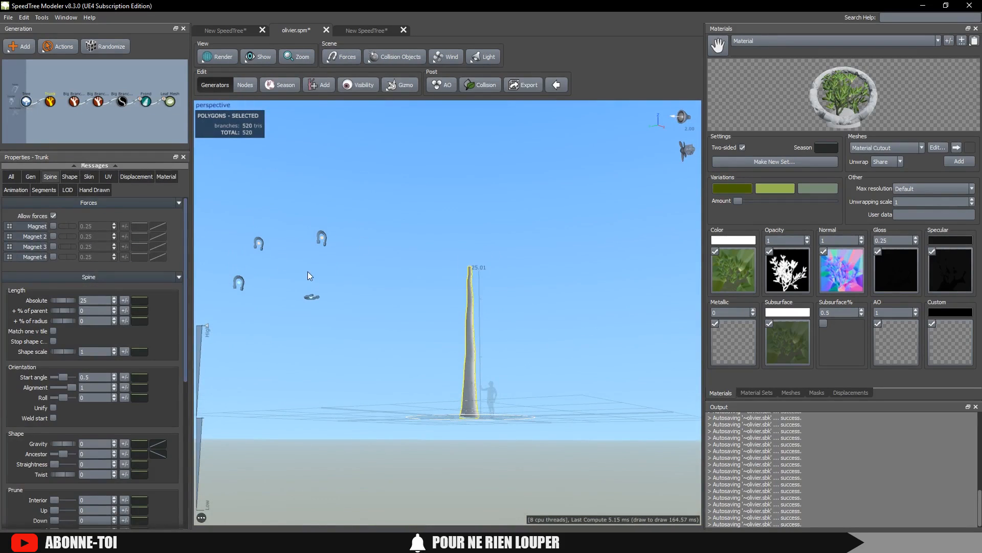
Delete all four magnet forces from the scene around the new trunk
click(257, 242)
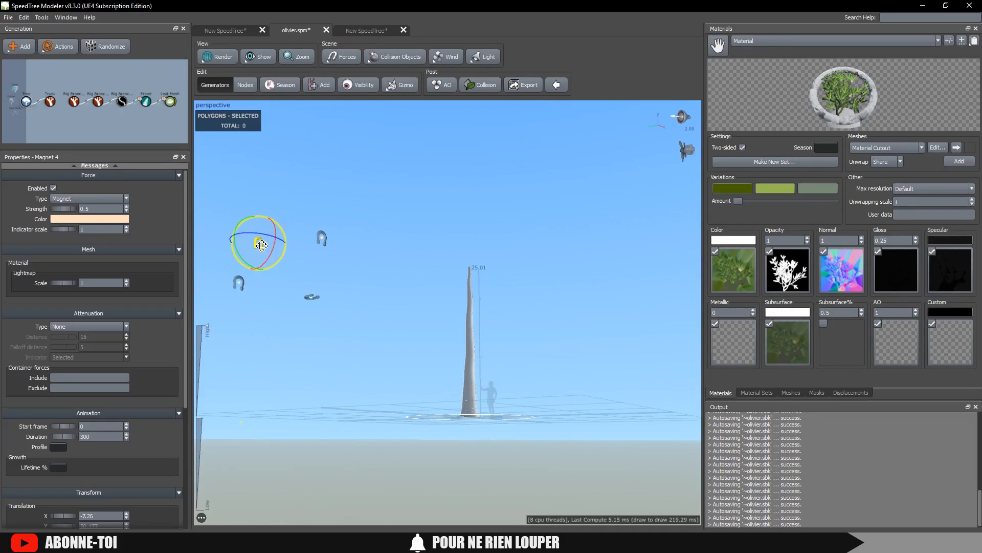
key(Delete)
click(317, 246)
key(Delete)
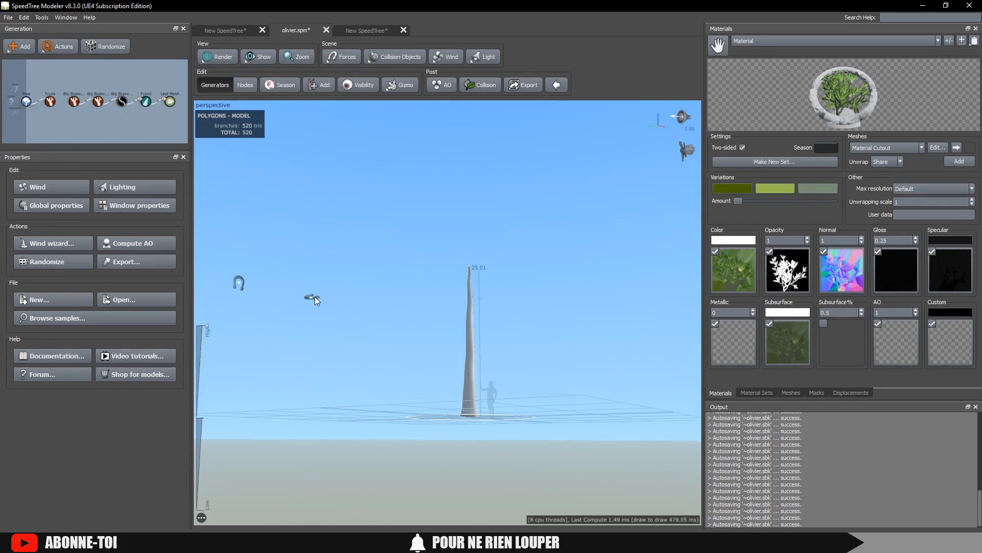
click(315, 298)
click(239, 283)
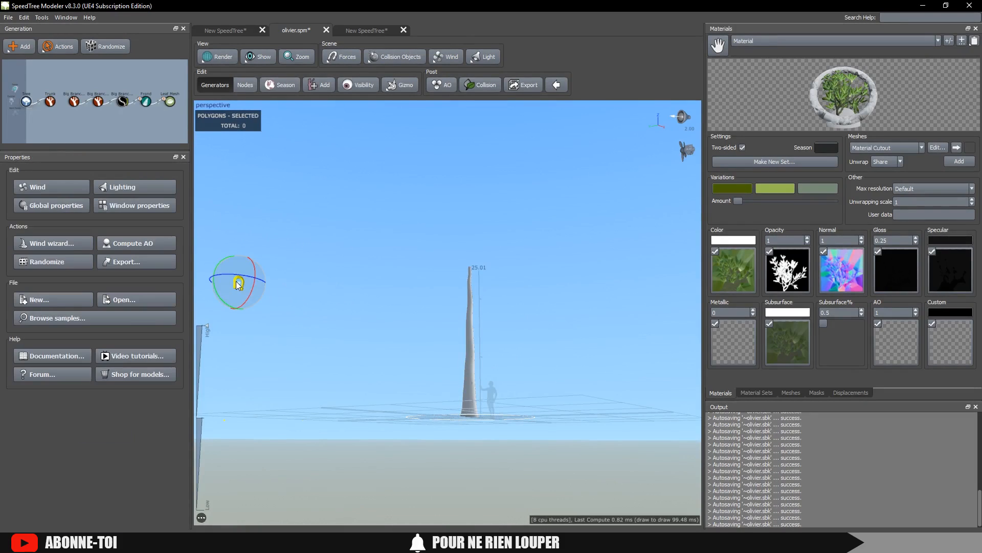
key(Delete)
Set the trunk's absolute spine length to 10 and compare its height with the human figure
click(469, 307)
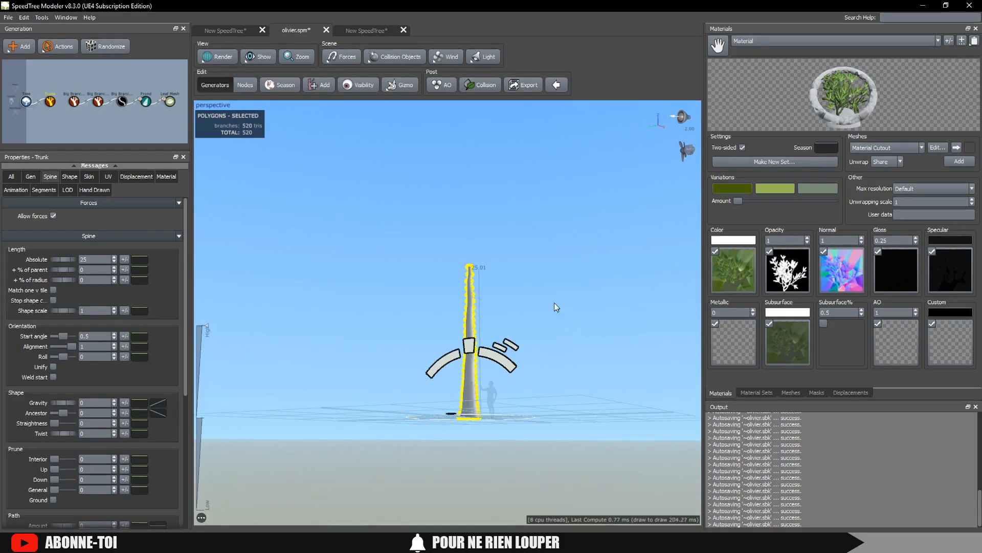
drag(553, 300, 563, 327)
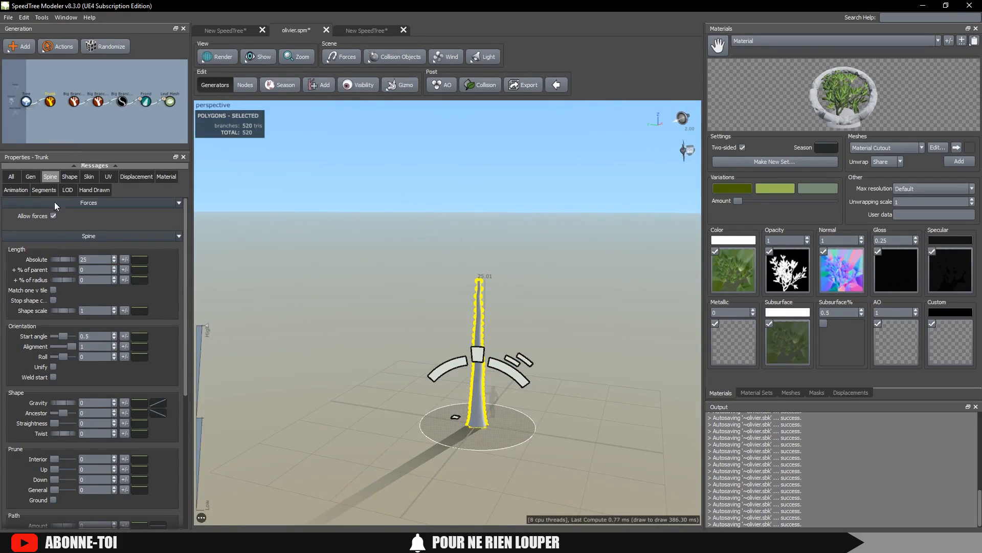
drag(64, 258, 31, 253)
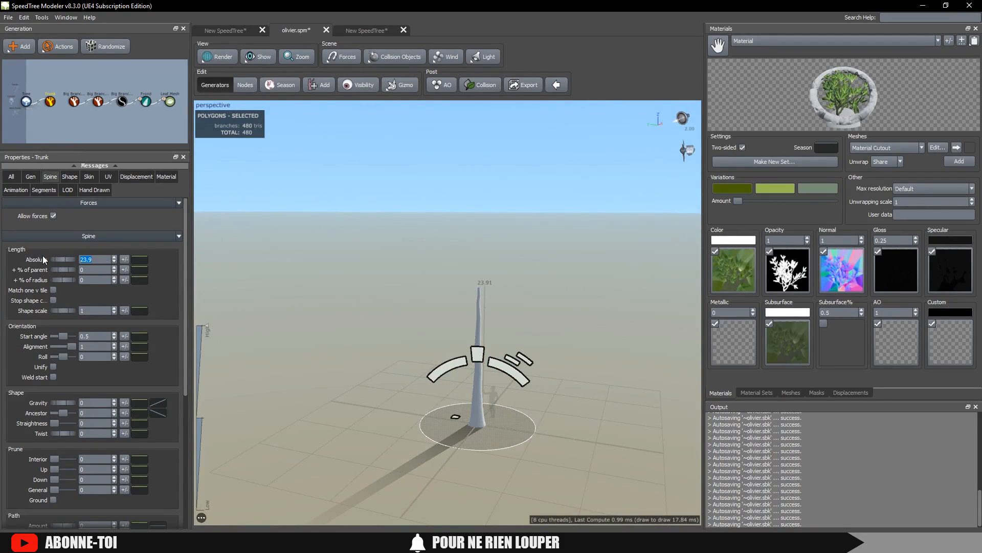
text(10)
key(Return)
scroll(527, 343, up, 3)
middle_drag(527, 342, 541, 220)
scroll(566, 312, up, 2)
scroll(566, 313, up, 4)
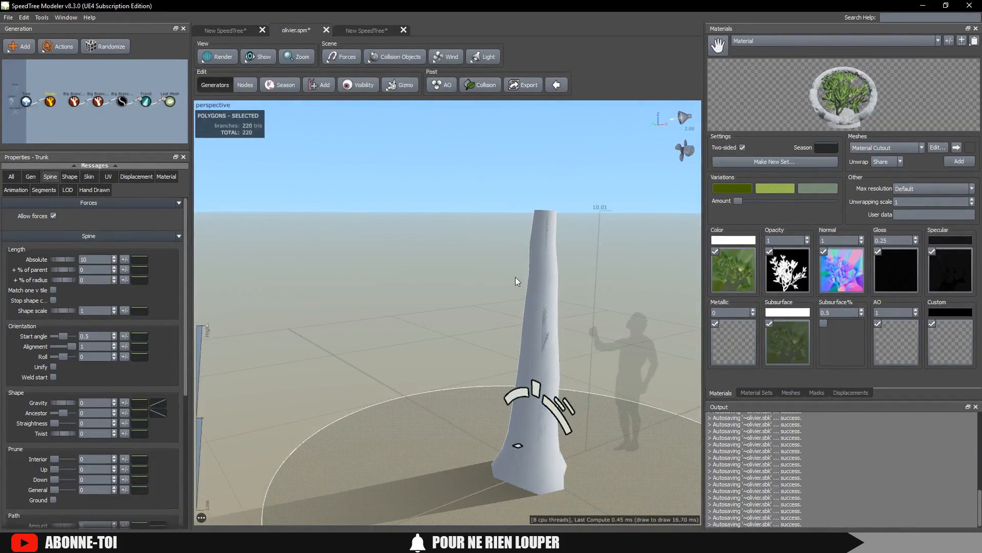
drag(597, 335, 546, 345)
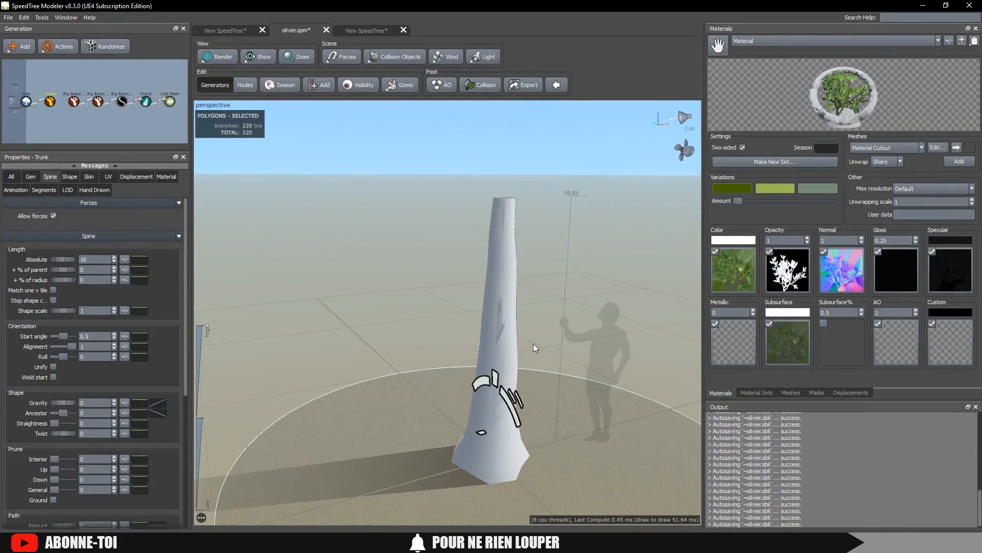
Reduce the trunk's absolute spine length to 7 and check its open upper end
double_click(90, 260)
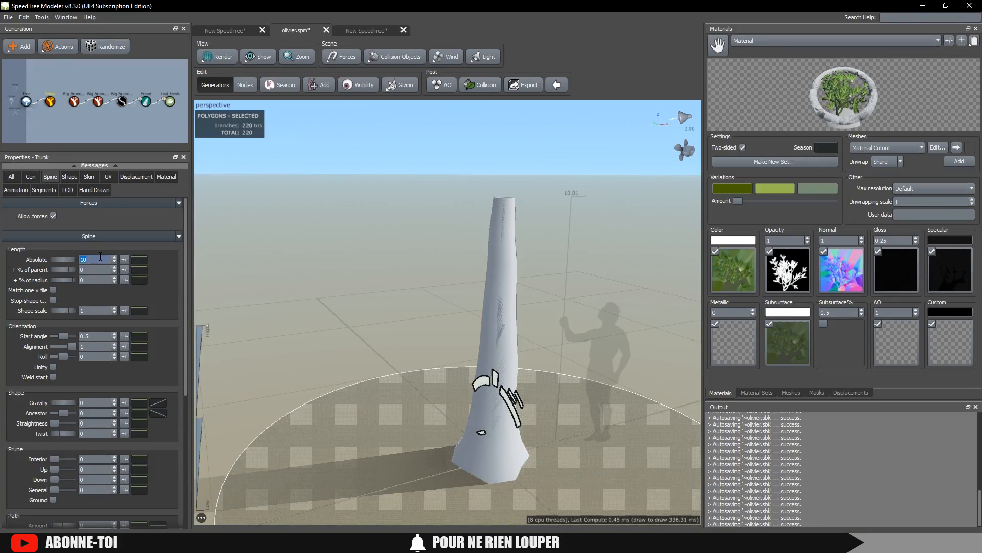
text(7)
key(Return)
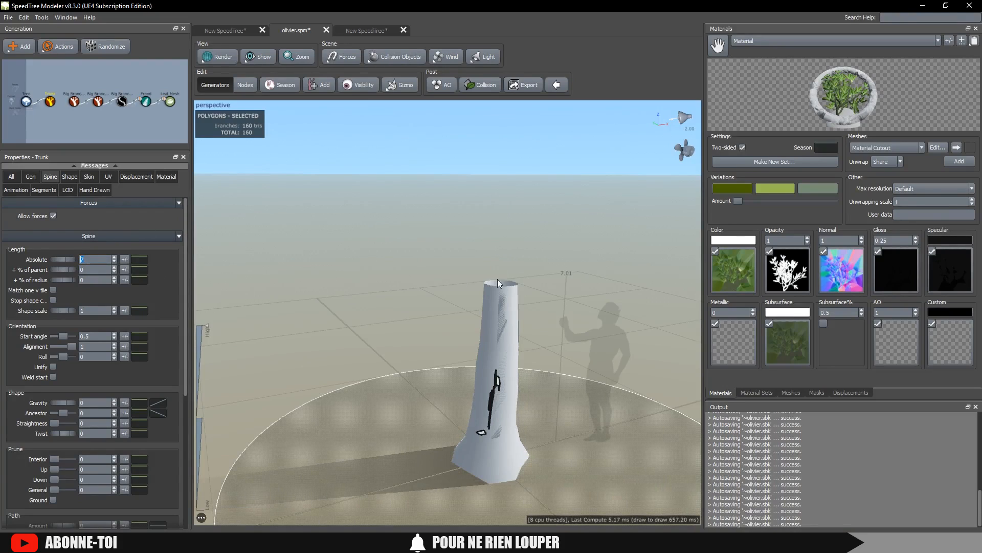
drag(486, 283, 532, 275)
Set the trunk's absolute spine length to 5 for a short, stocky olive trunk
double_click(90, 259)
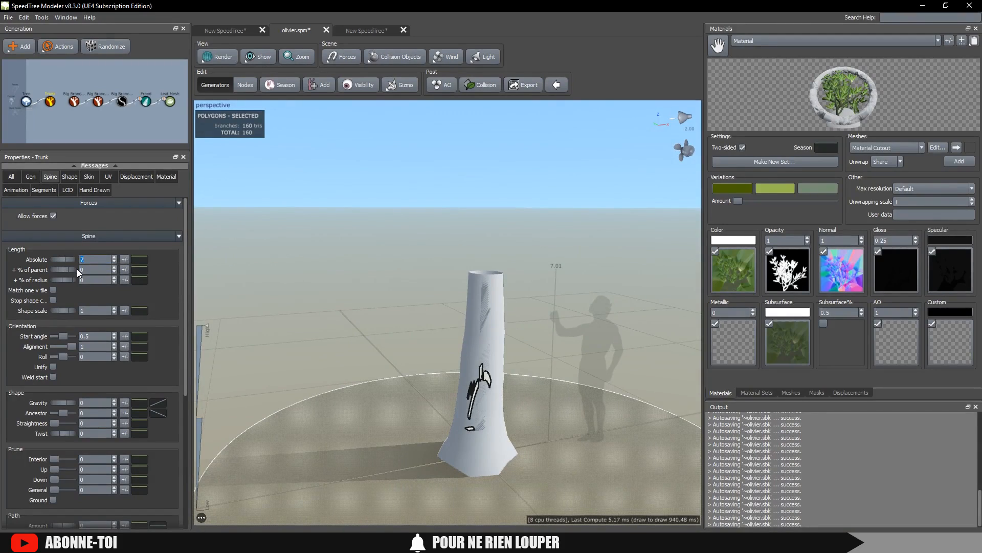
text(5)
key(Return)
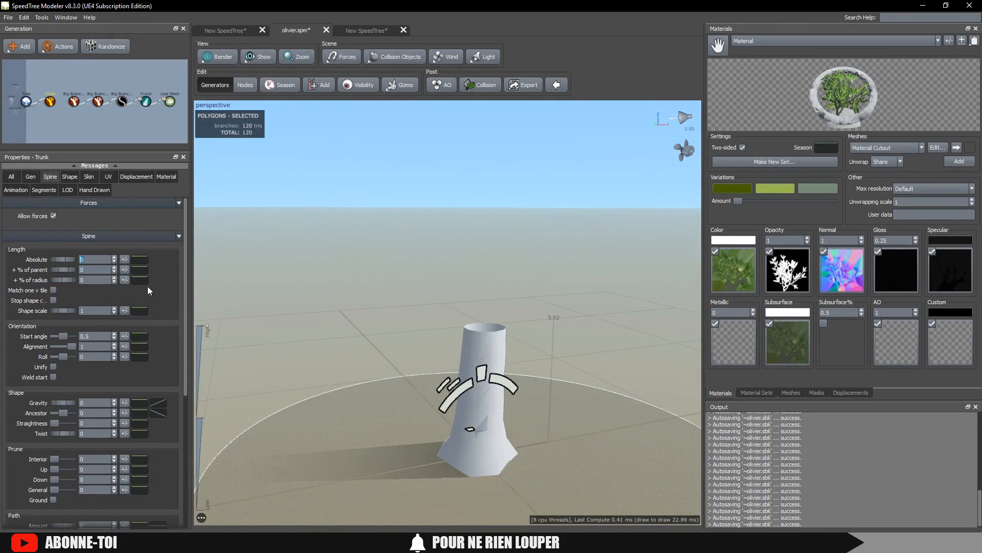
drag(426, 313, 395, 300)
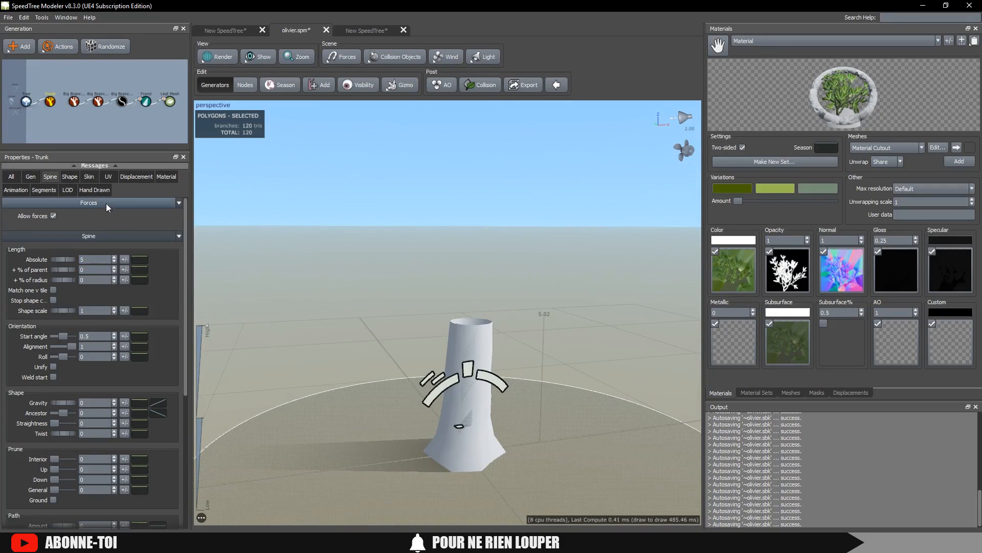
Add a Cap generator to the trunk to close its open upper end
right_click(52, 109)
mouse_move(153, 114)
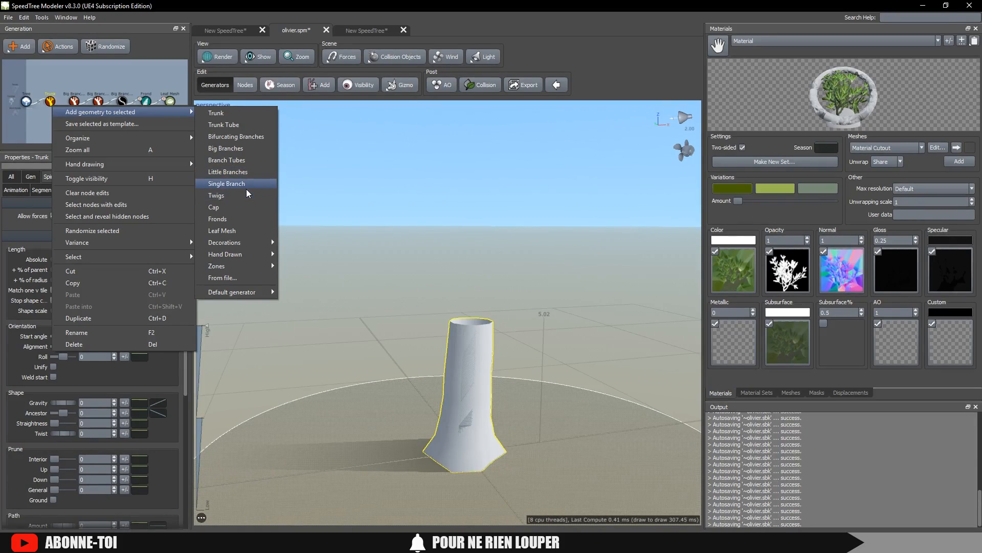
click(232, 206)
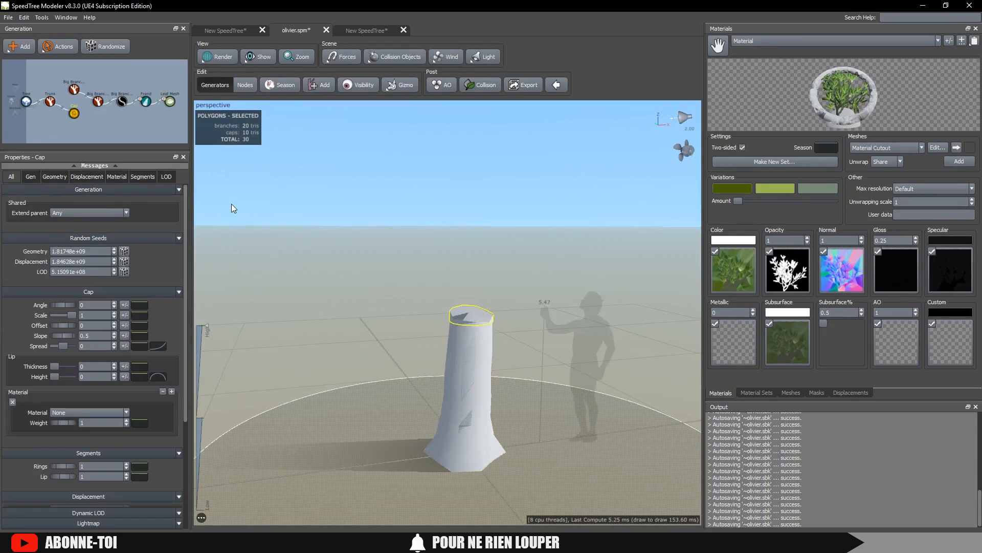
middle_drag(548, 295, 522, 246)
Set the trunk's absolute skin radius to 1.12 and add a radius profile curve point at X 0.644, Y 0.287
click(455, 288)
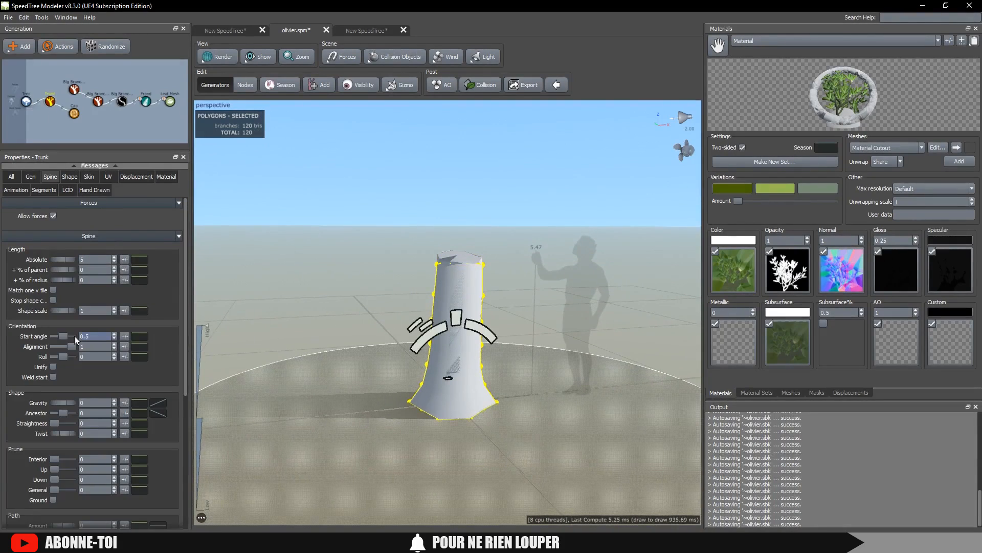
click(128, 178)
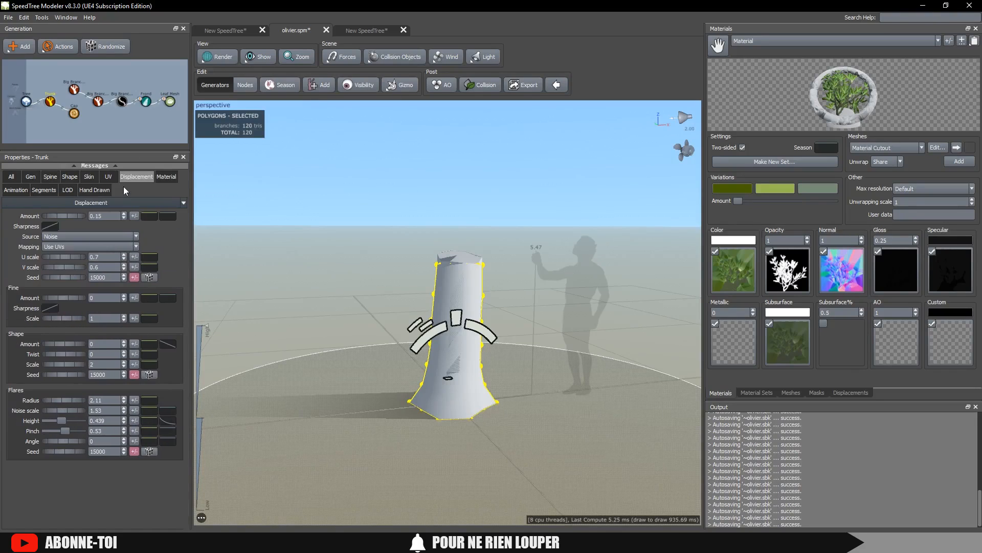
click(89, 177)
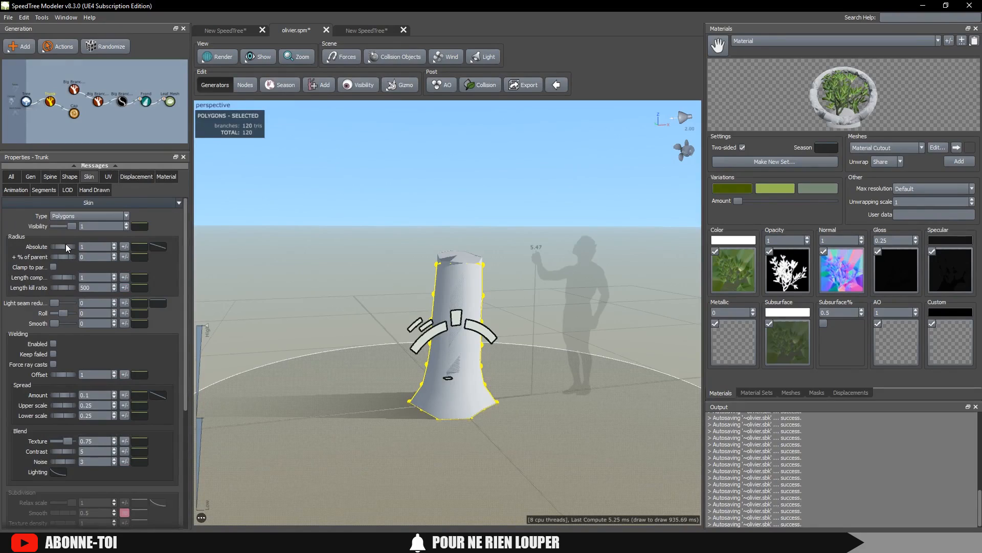
drag(60, 245, 61, 245)
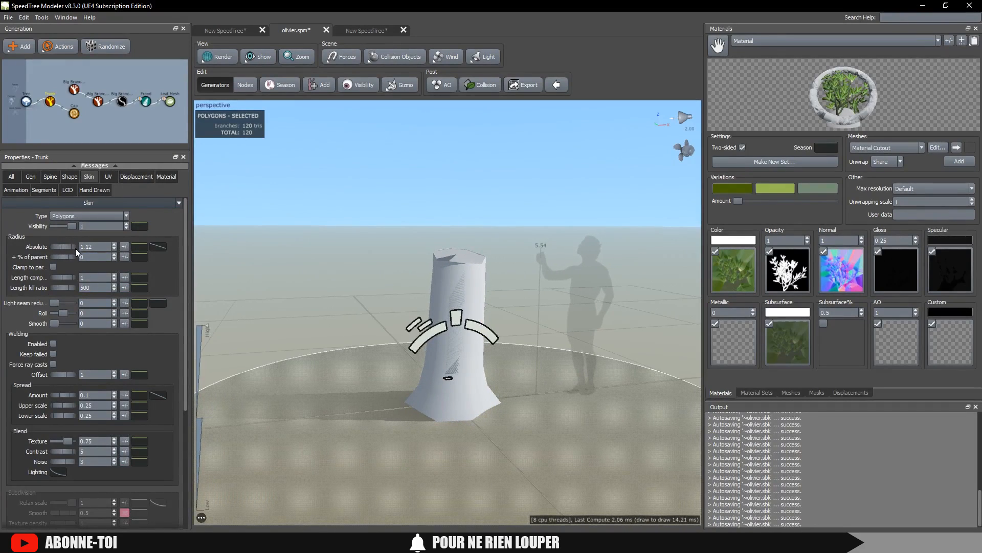
click(159, 247)
drag(414, 367, 349, 375)
drag(315, 337, 336, 366)
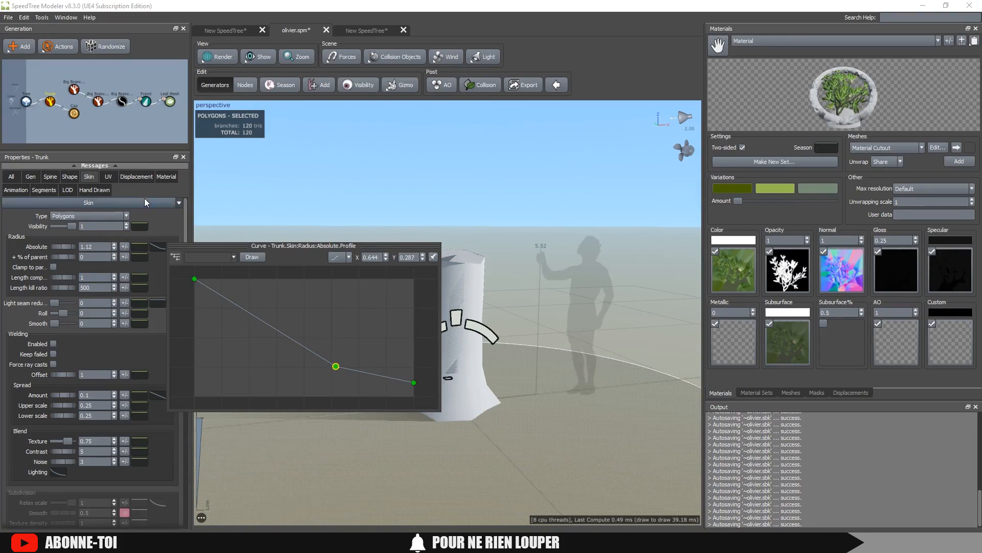
Set the trunk's displacement shape amount to 1.08, twist 0.8 and scale 2.74, flare radius 2.26, flare noise scale 1.91, and fine amount 0.71
click(135, 177)
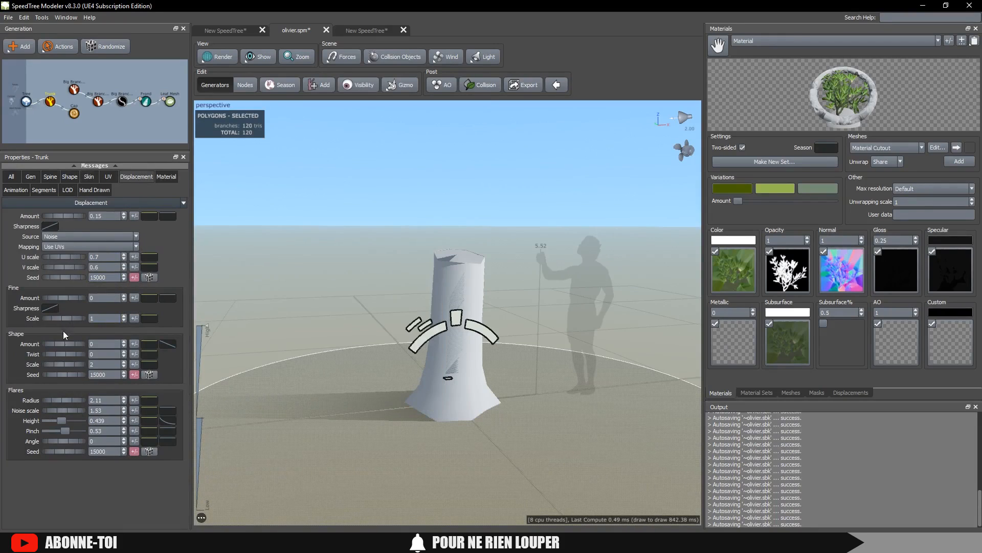
mouse_move(58, 341)
mouse_down()
mouse_move(159, 339)
mouse_move(72, 353)
mouse_move(97, 354)
mouse_move(79, 373)
mouse_move(66, 371)
mouse_up()
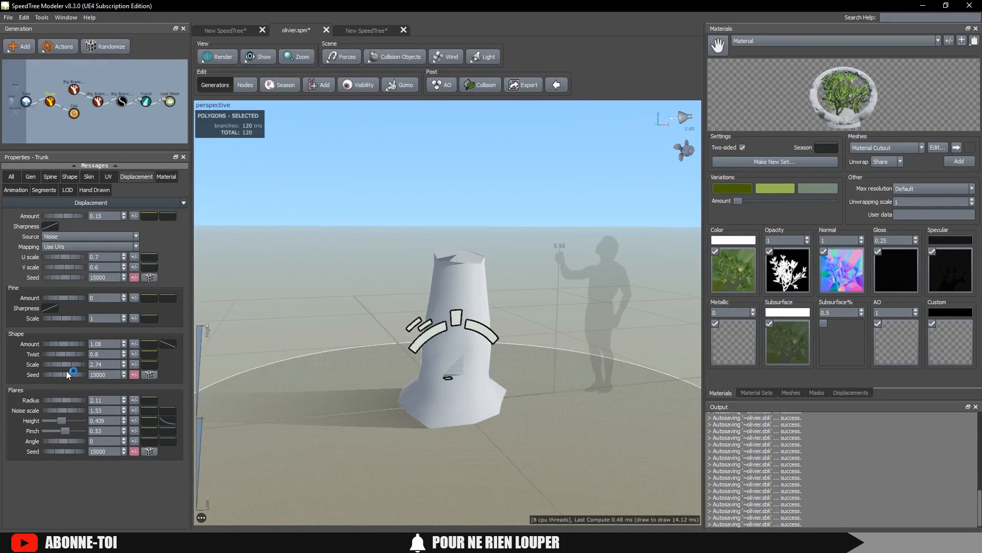
drag(56, 403, 80, 407)
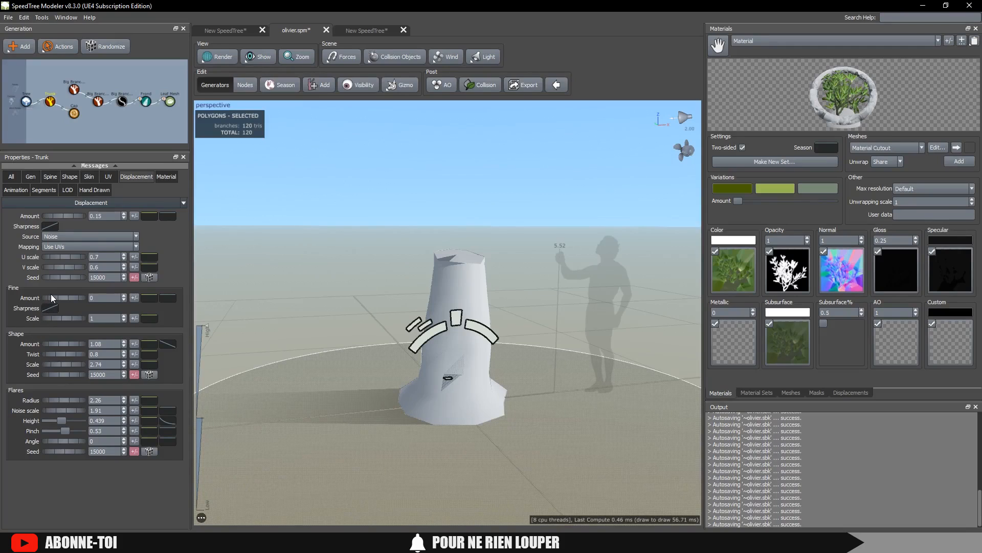
drag(69, 299, 109, 302)
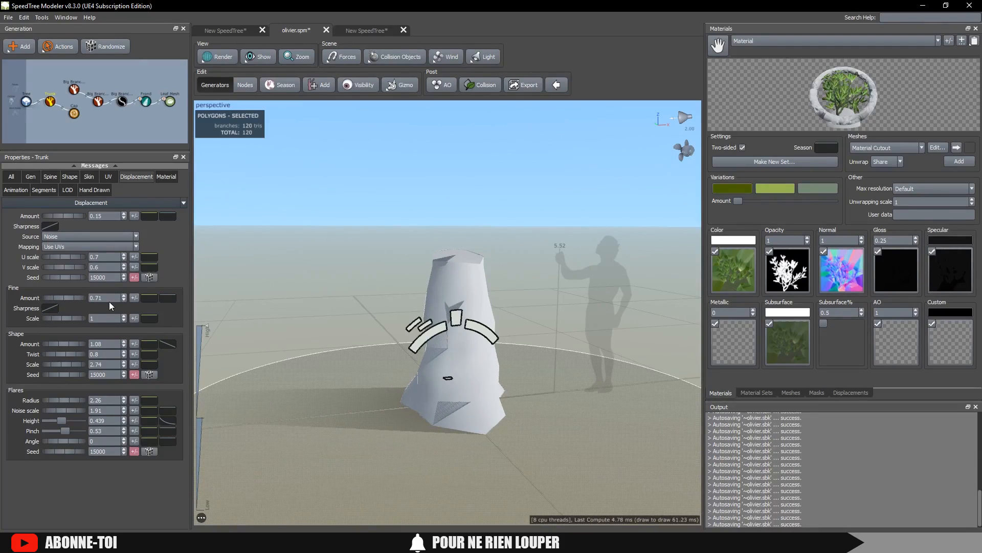
Set the trunk's length segments to 11 absolute and 2.94 relative, adjust the weld scalar, and inspect the trunk from several sides
click(48, 190)
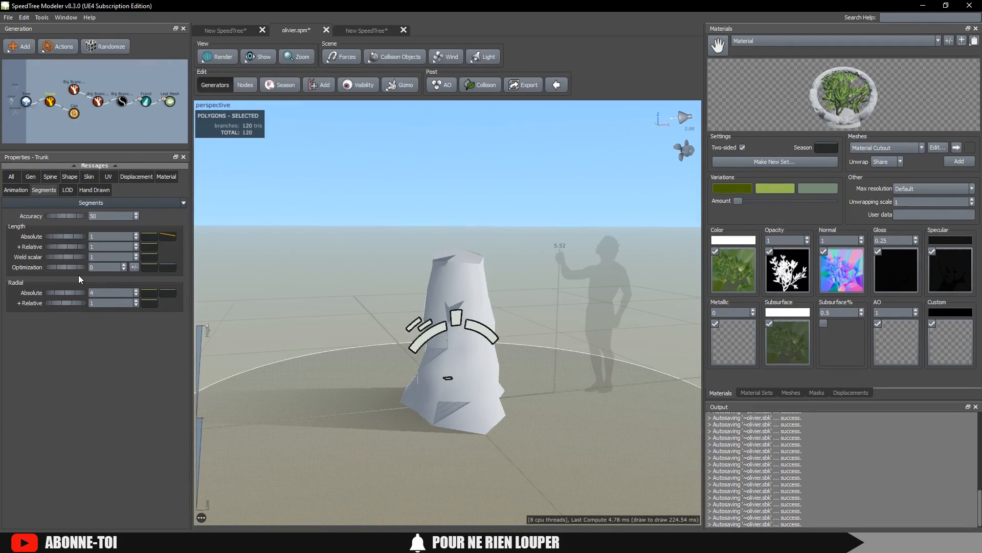
drag(58, 257, 109, 256)
drag(51, 246, 150, 244)
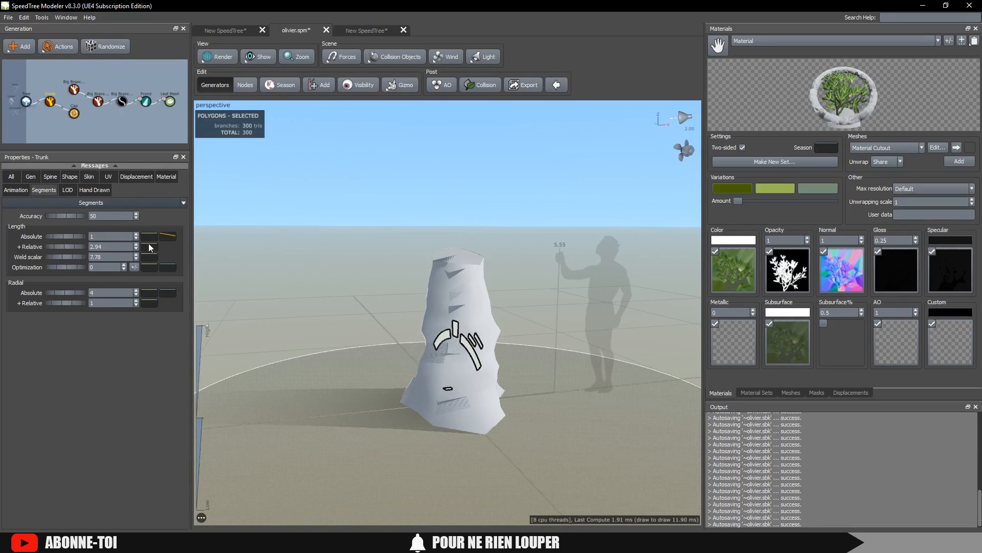
drag(55, 235, 150, 236)
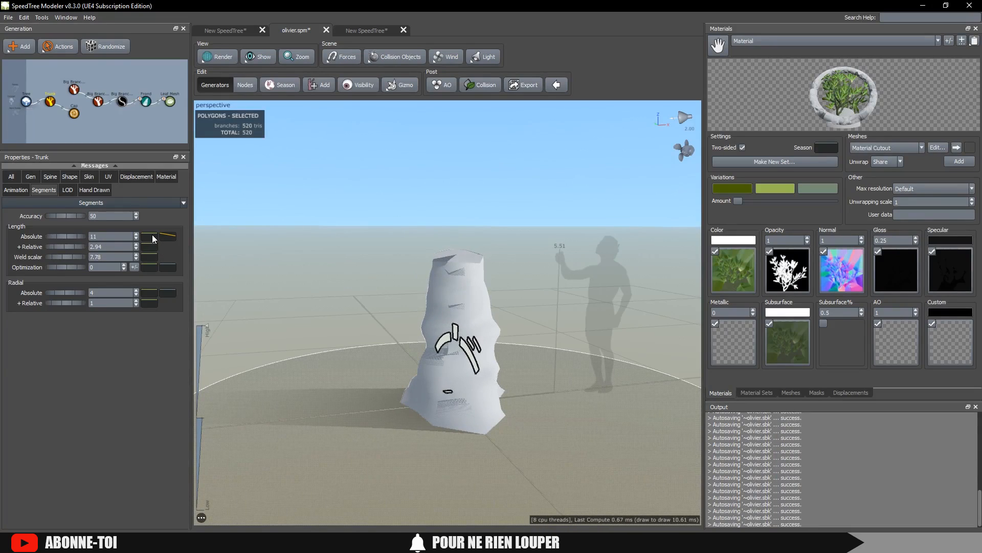
drag(77, 256, 47, 255)
mouse_move(527, 274)
mouse_down()
mouse_move(416, 268)
mouse_move(385, 255)
mouse_up()
drag(391, 269, 430, 295)
drag(267, 282, 385, 281)
click(367, 298)
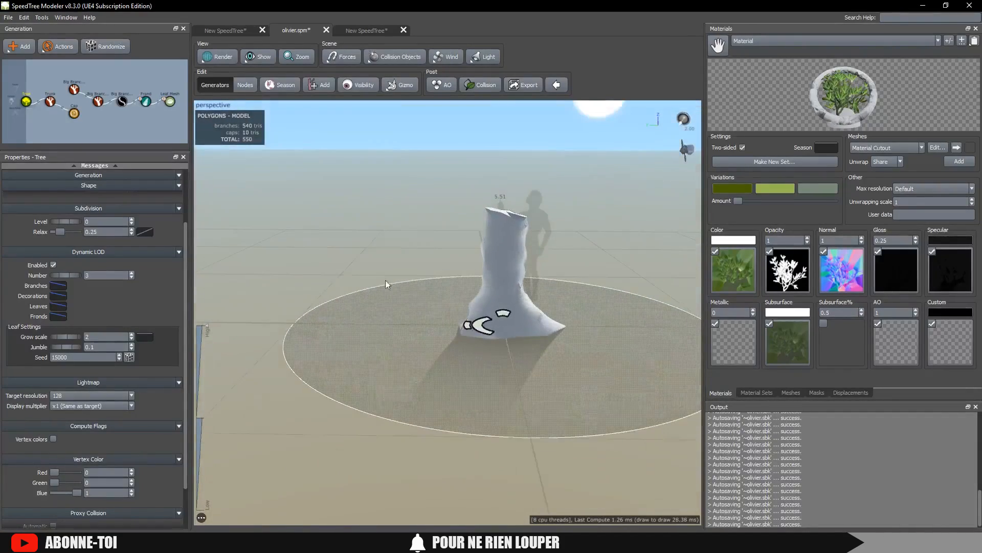
Add a Big Branches generator to the trunk and view the new branch from the side
click(49, 101)
right_click(52, 103)
mouse_move(184, 110)
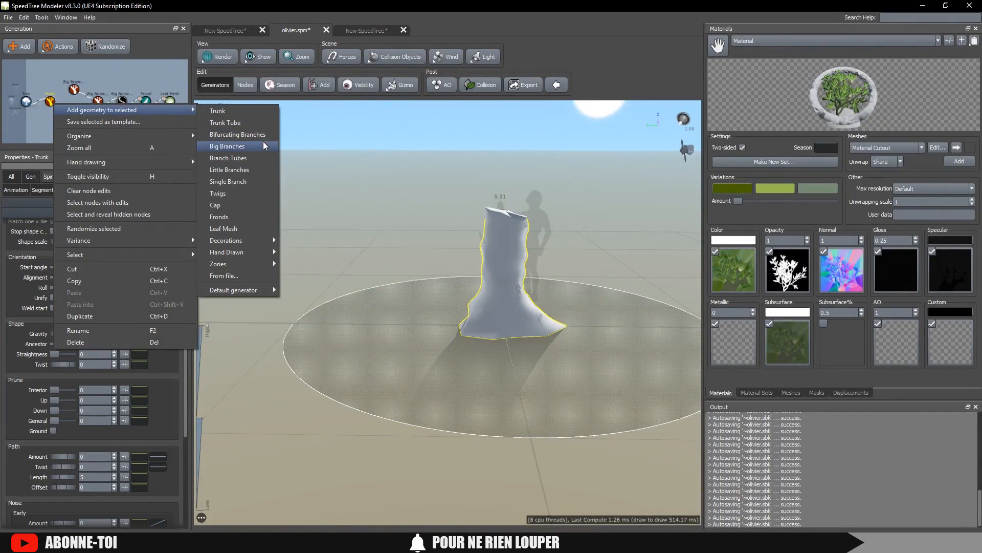
click(257, 148)
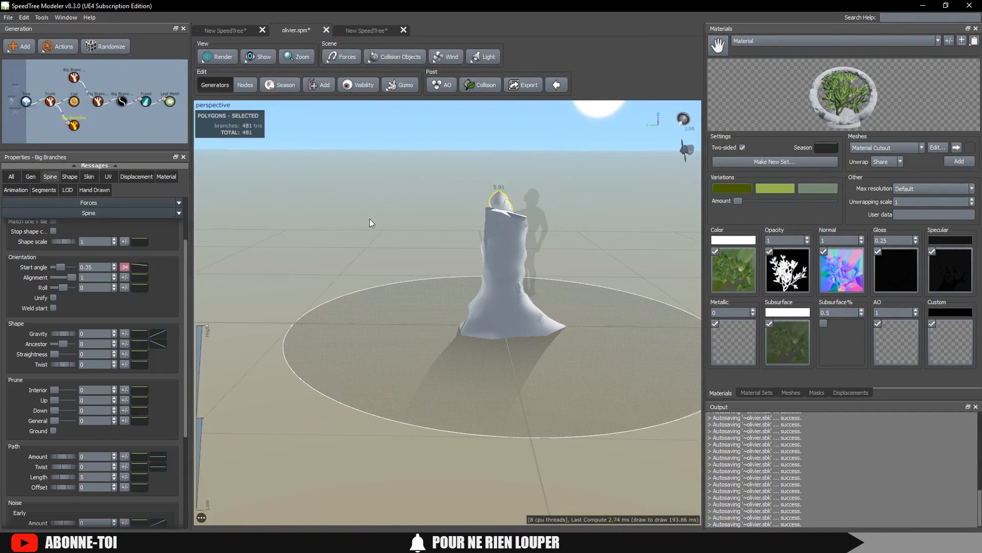
drag(591, 192, 496, 198)
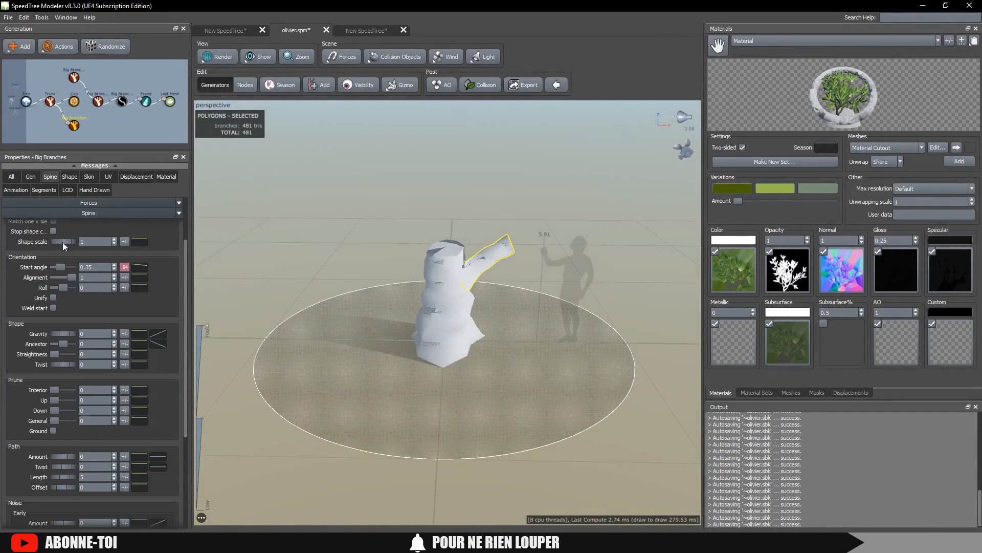
Set the big branches' skin radius to 0.512 as a percentage of the parent
click(11, 177)
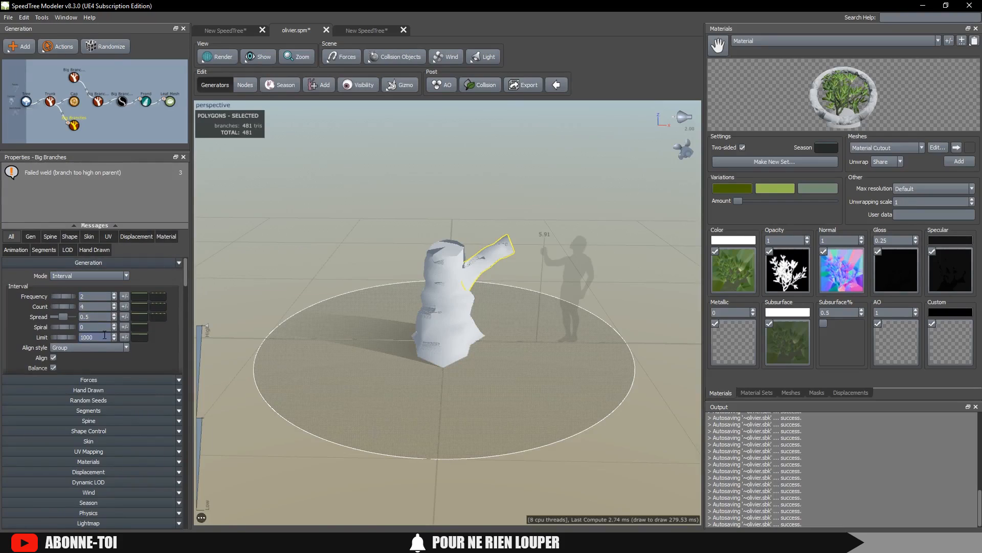
scroll(97, 326, up, 3)
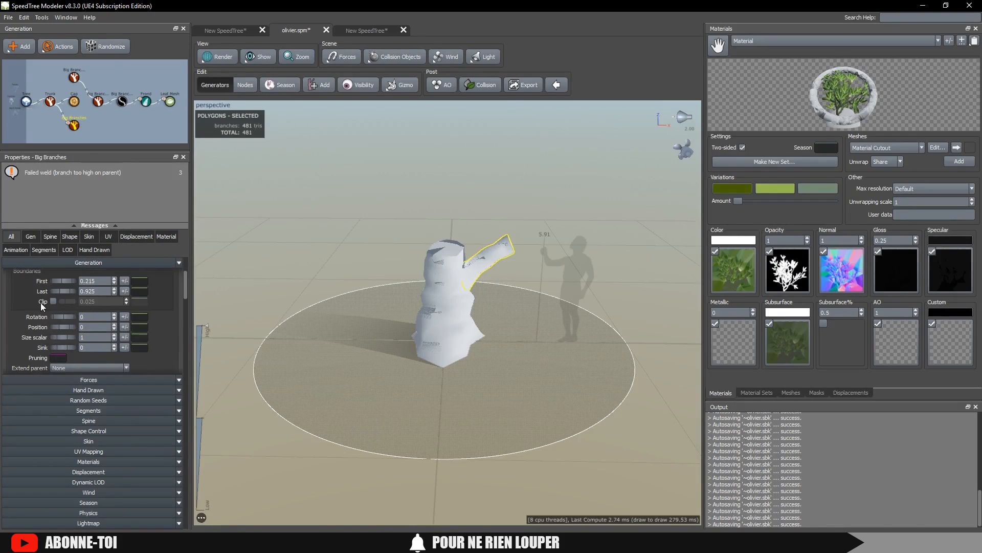
click(68, 236)
click(90, 236)
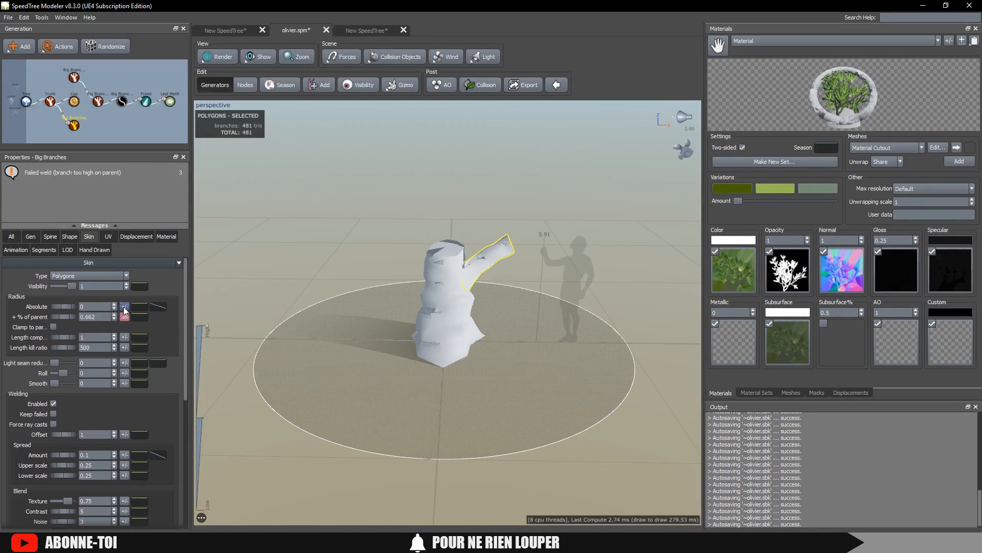
mouse_move(65, 315)
mouse_down()
mouse_move(35, 314)
mouse_move(59, 312)
mouse_up()
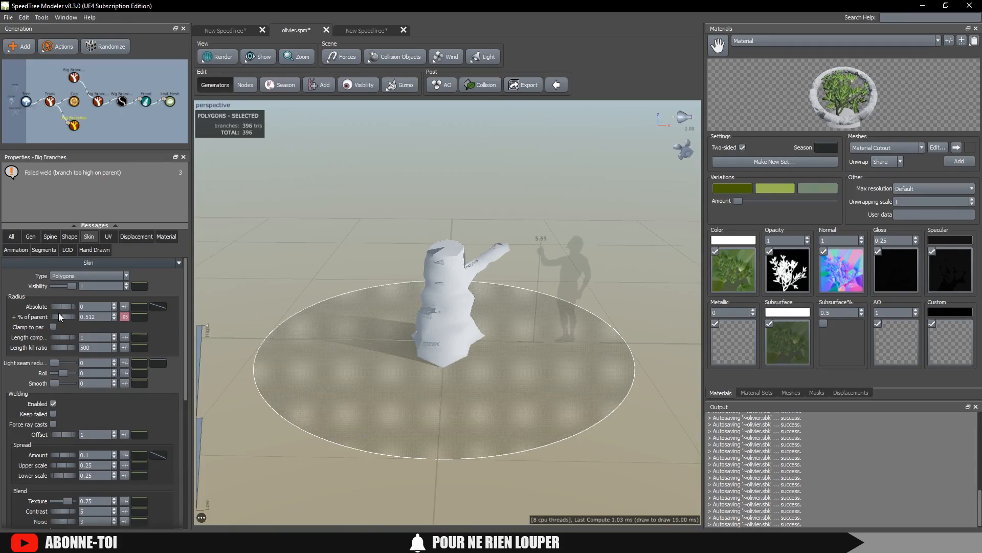
Set the big branches' generation boundaries on the trunk to First -0.105 and Last 0.775
click(11, 237)
scroll(84, 333, up, 3)
scroll(62, 299, up, 3)
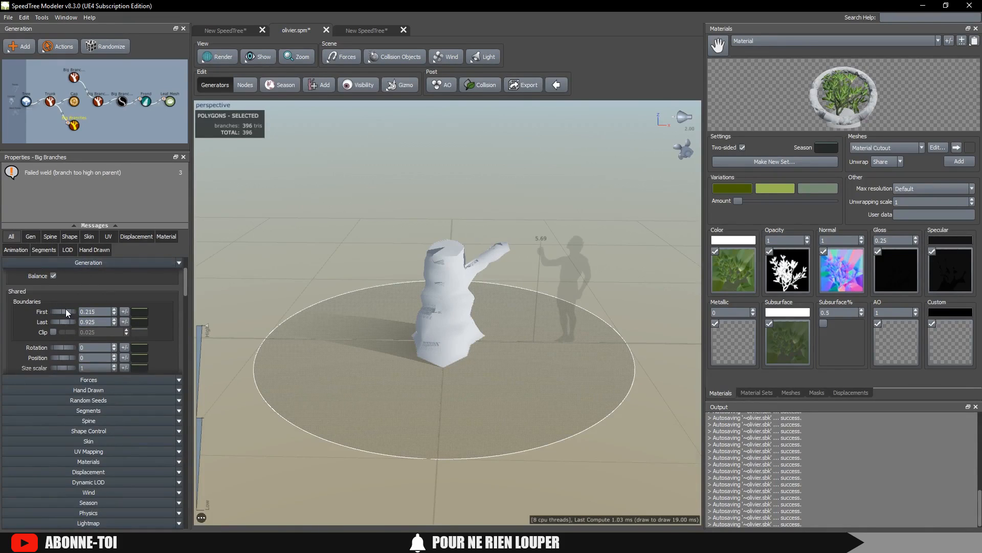
mouse_move(69, 311)
mouse_down()
mouse_move(52, 306)
mouse_move(45, 318)
mouse_move(52, 311)
mouse_up()
mouse_move(348, 287)
mouse_down()
mouse_move(389, 290)
mouse_move(357, 302)
mouse_up()
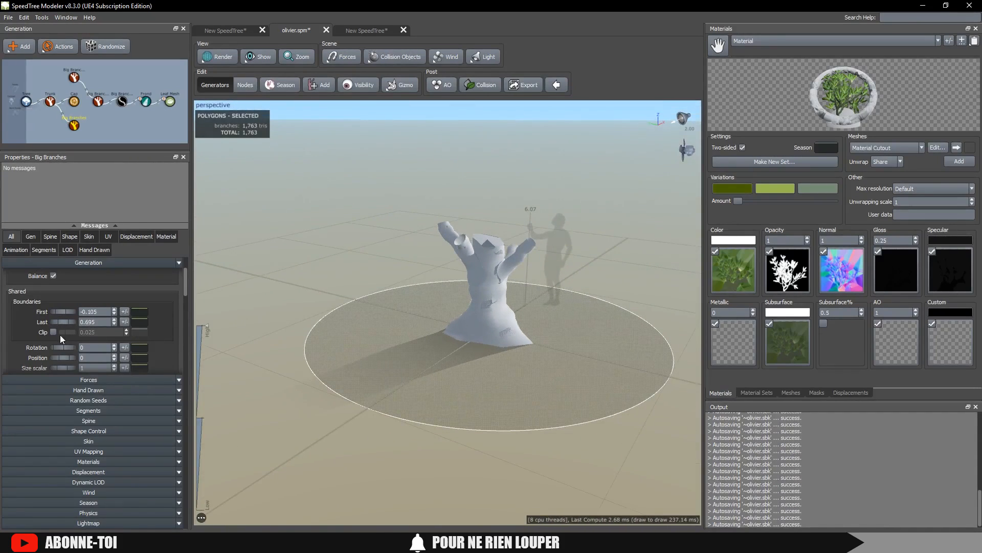
drag(60, 321, 65, 315)
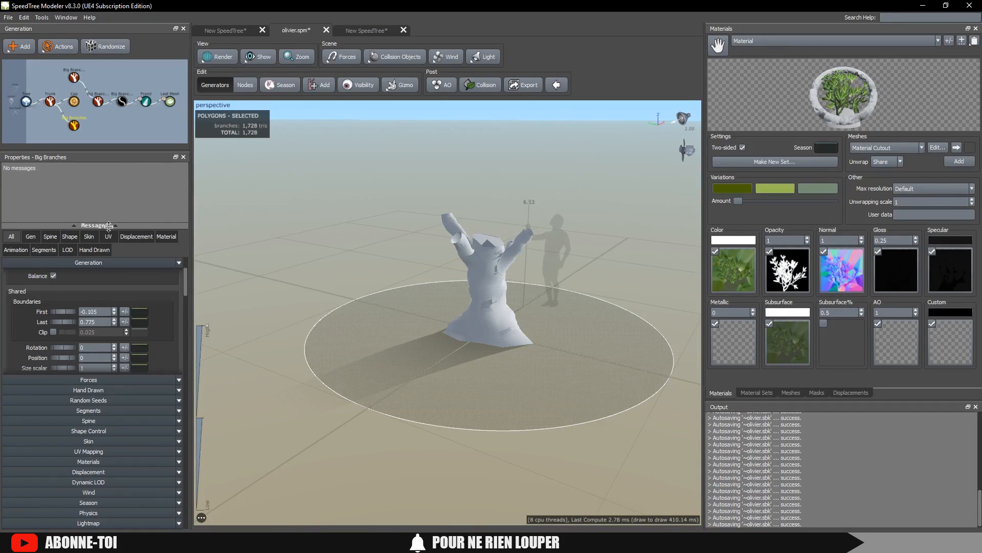
Thicken the big branches by setting their skin radius to 0.752 as a percentage of the parent
click(88, 237)
drag(62, 257, 76, 254)
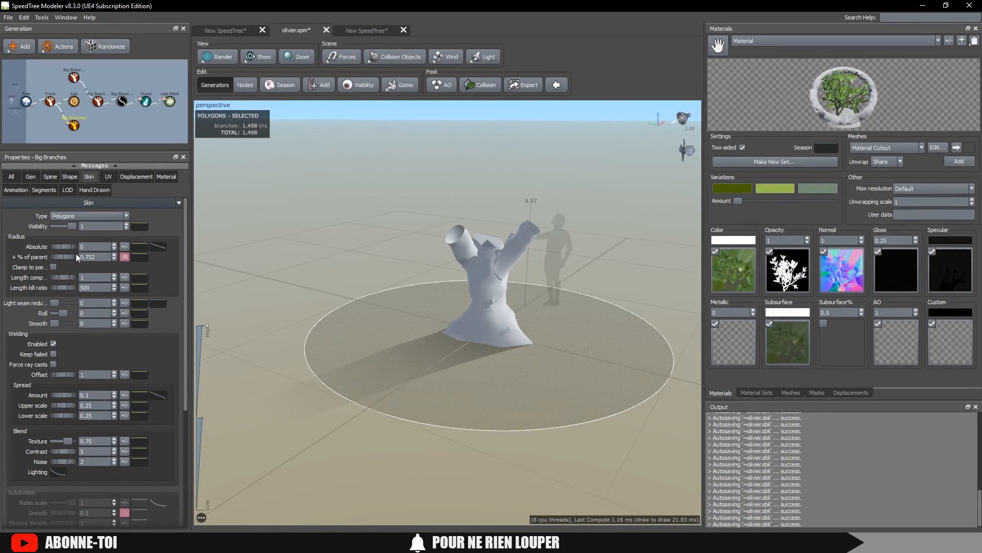
mouse_move(358, 281)
mouse_down()
mouse_move(355, 269)
mouse_move(357, 280)
mouse_up()
Set the big branches' spine length to 1.76 % of parent, gravity to -0.06 and start angle to 0.235
click(50, 176)
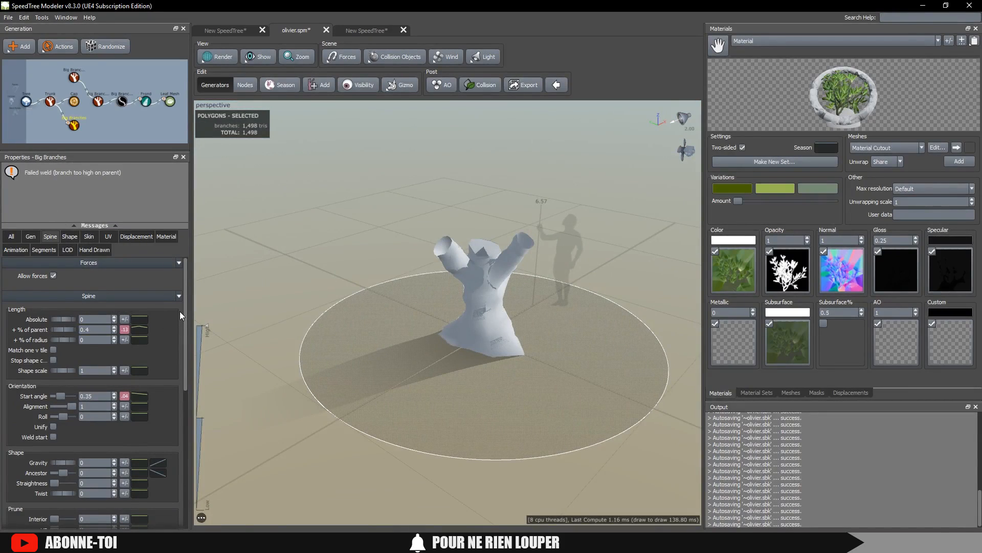
drag(59, 330, 129, 320)
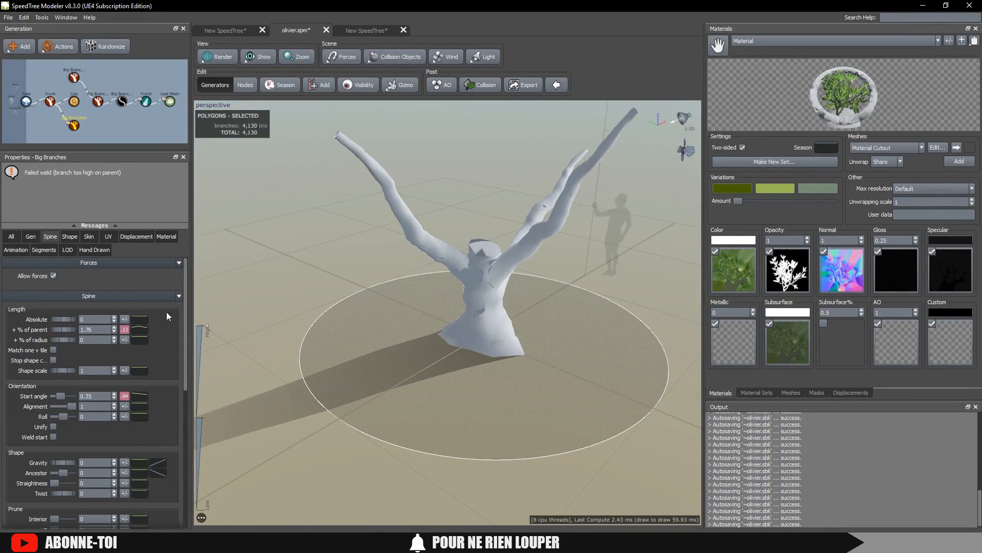
drag(471, 271, 674, 263)
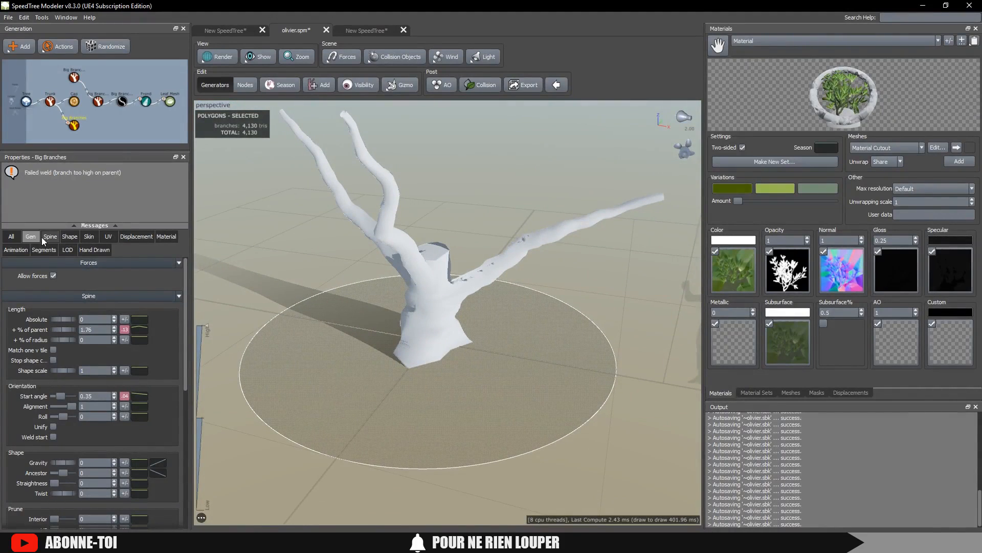
drag(65, 462, 62, 461)
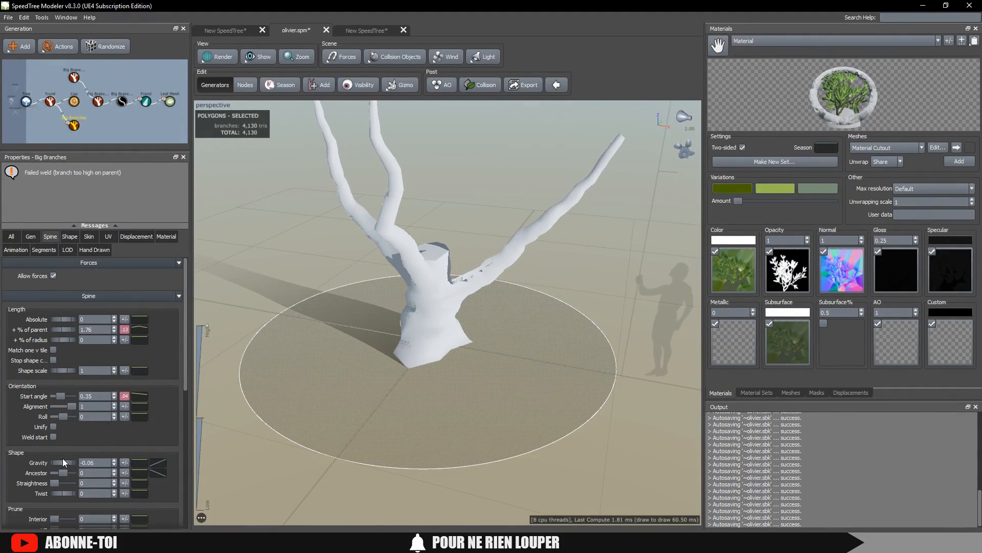
drag(64, 395, 59, 386)
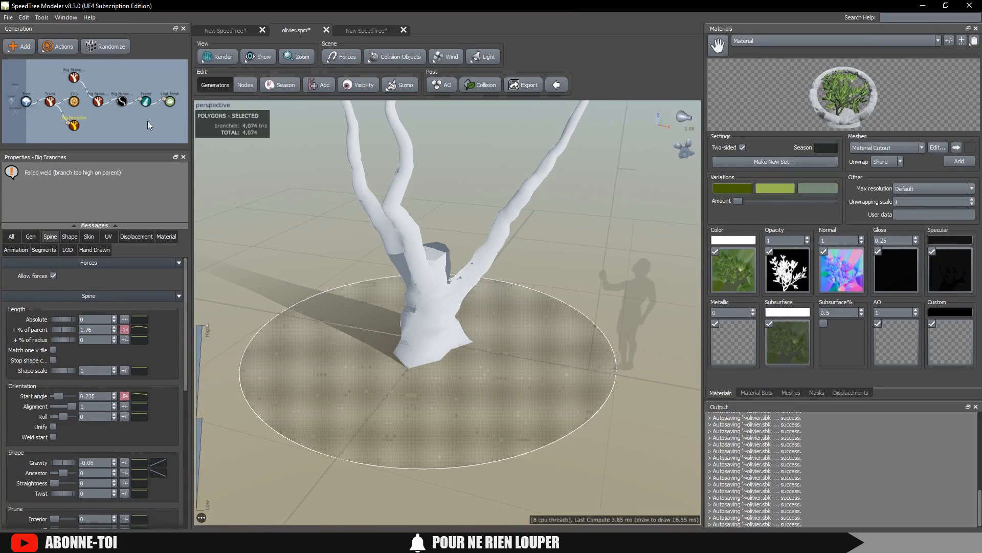
Add a Bifurcating Branches generator to the Big Branches and view the new branches from above
right_click(75, 127)
mouse_move(148, 136)
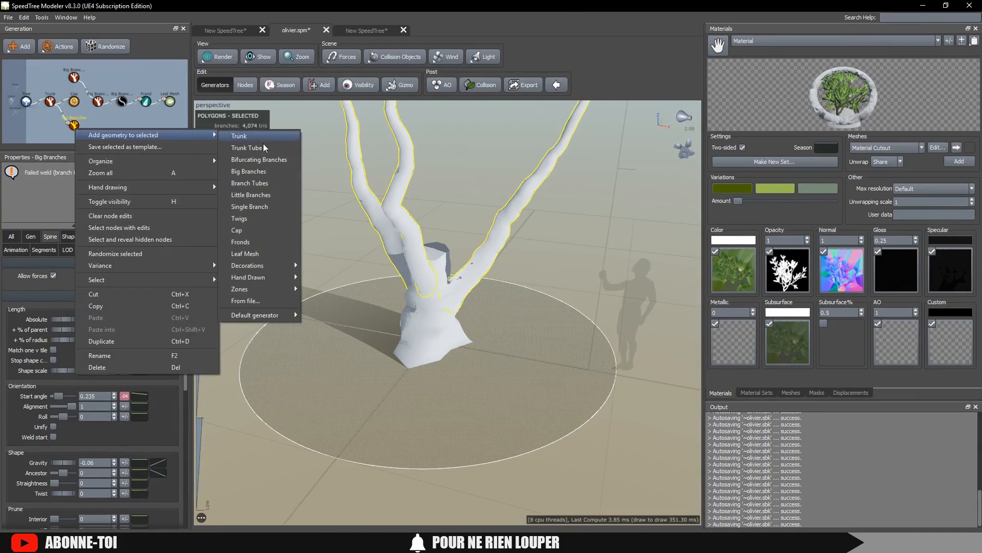
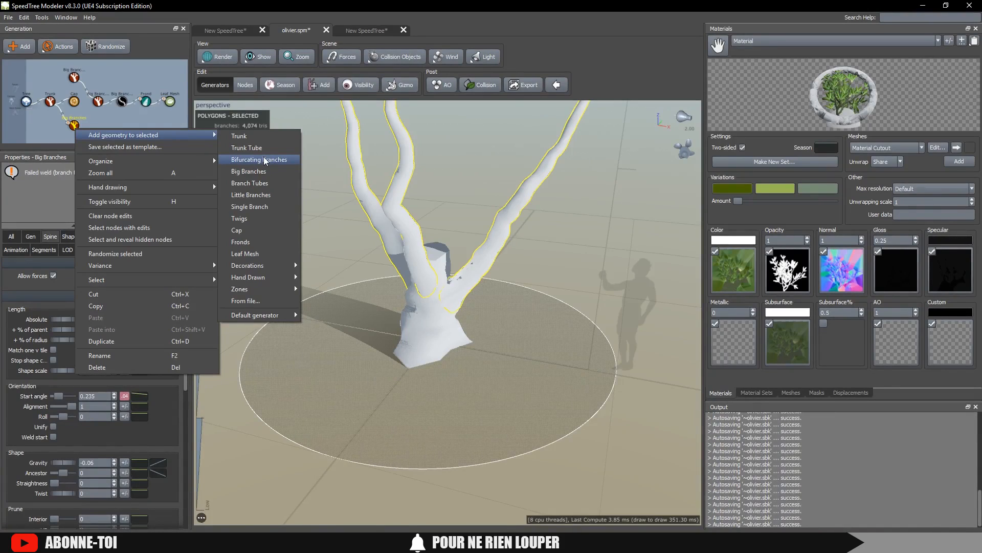
click(264, 158)
scroll(476, 179, down, 5)
drag(477, 179, 324, 252)
scroll(400, 234, up, 5)
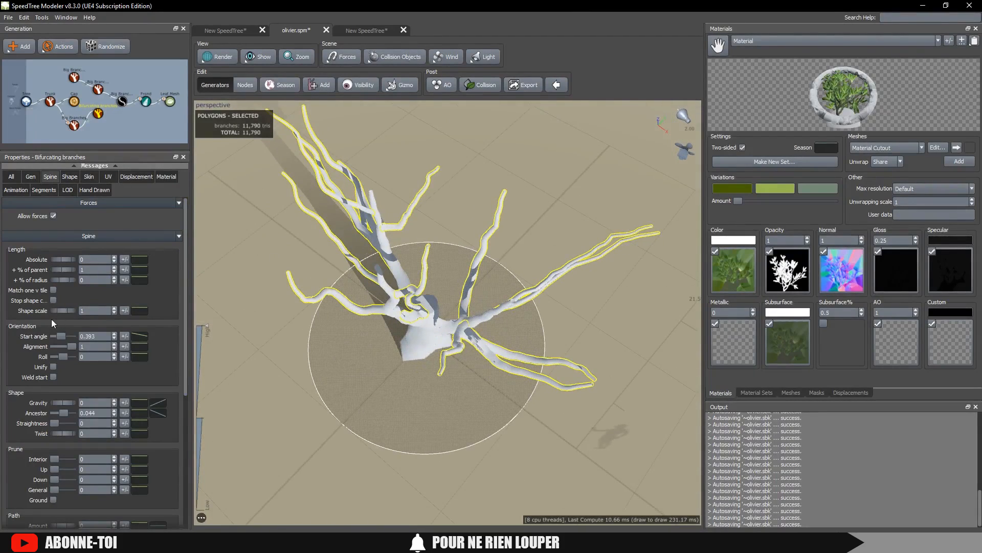
Set the bifurcating branches' spine gravity to 0.06 and start angle to 0.412
scroll(63, 401, down, 1)
drag(65, 402, 70, 396)
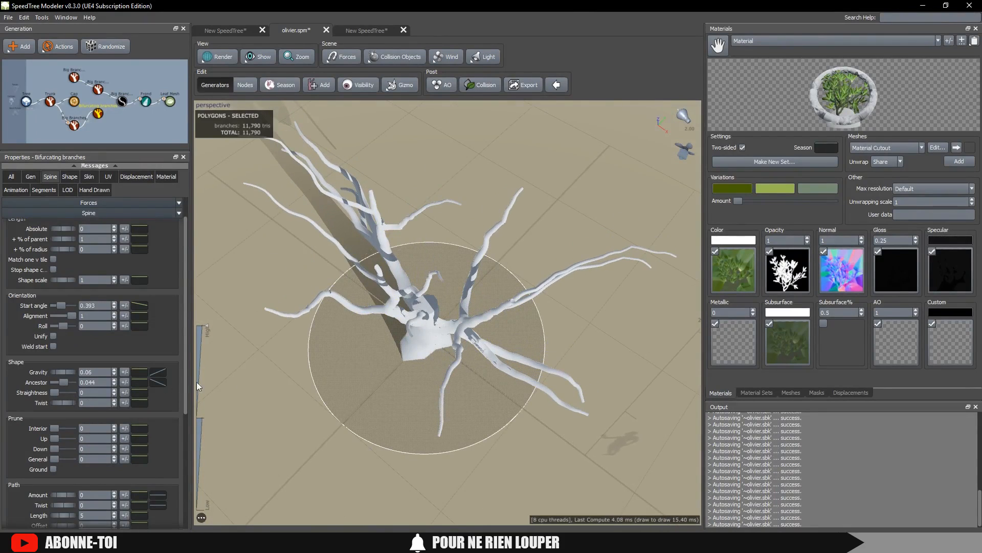
drag(400, 265, 342, 259)
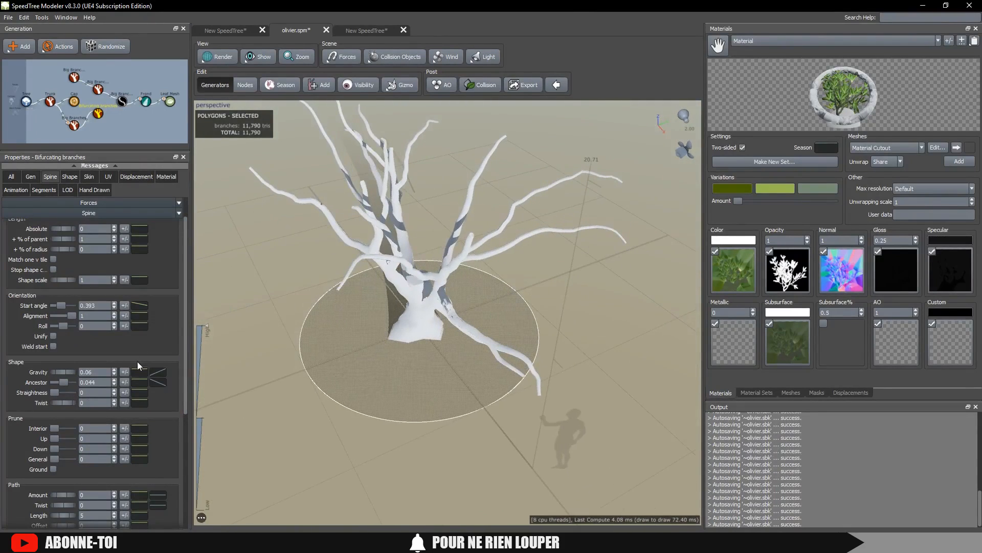
drag(375, 296, 606, 306)
drag(483, 257, 546, 253)
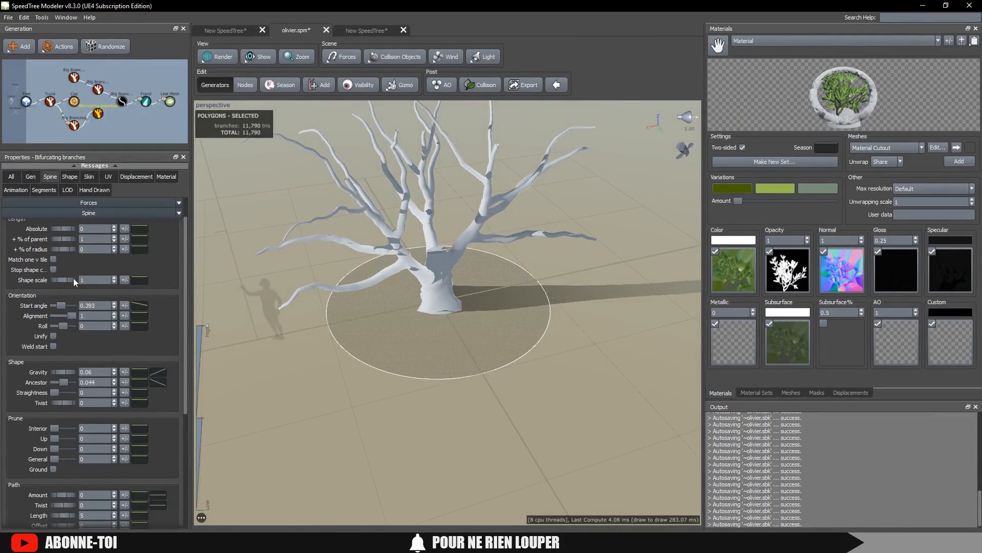
drag(62, 303, 62, 301)
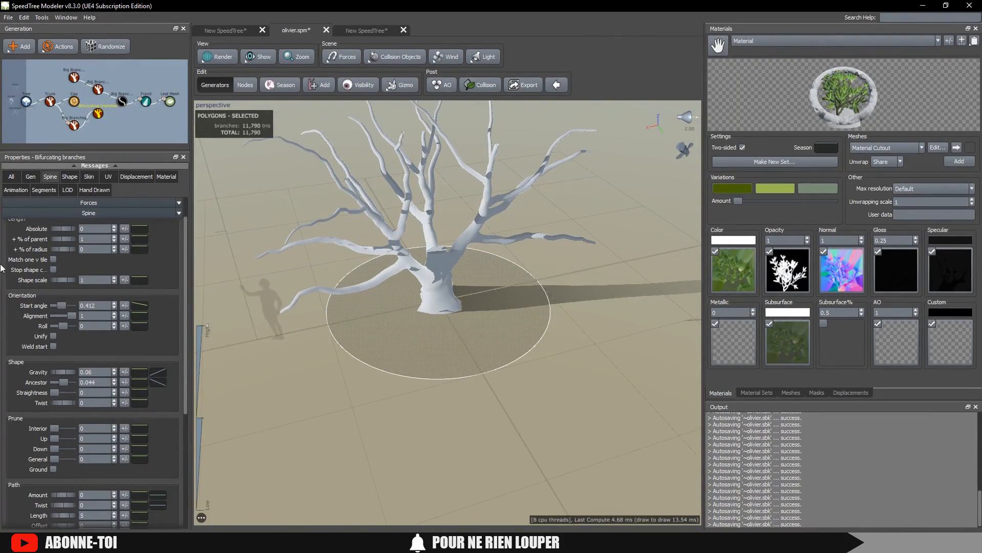
Shorten the bifurcating branches to a spine length of 0.49 % of parent and check them from several sides
click(67, 177)
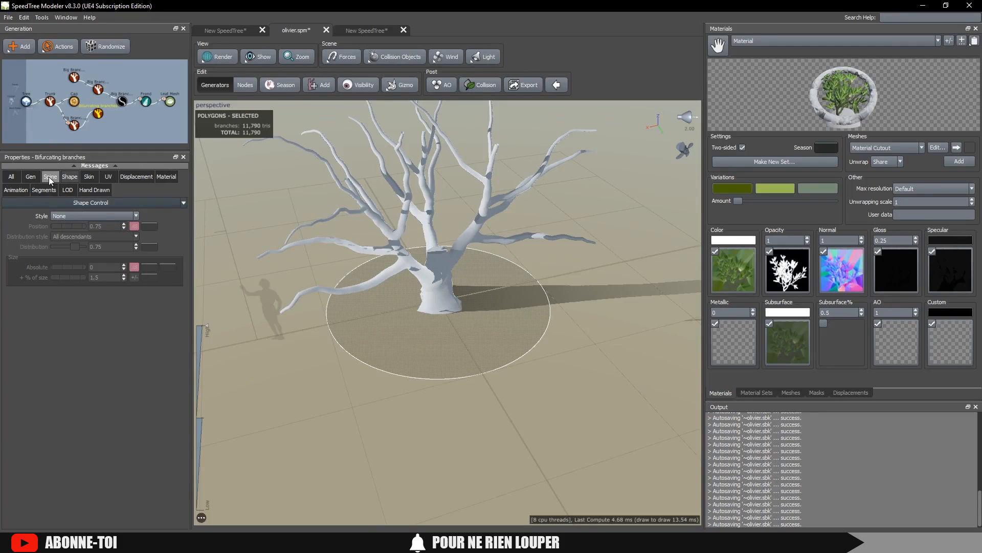
click(49, 176)
drag(57, 268, 41, 263)
drag(327, 192, 457, 211)
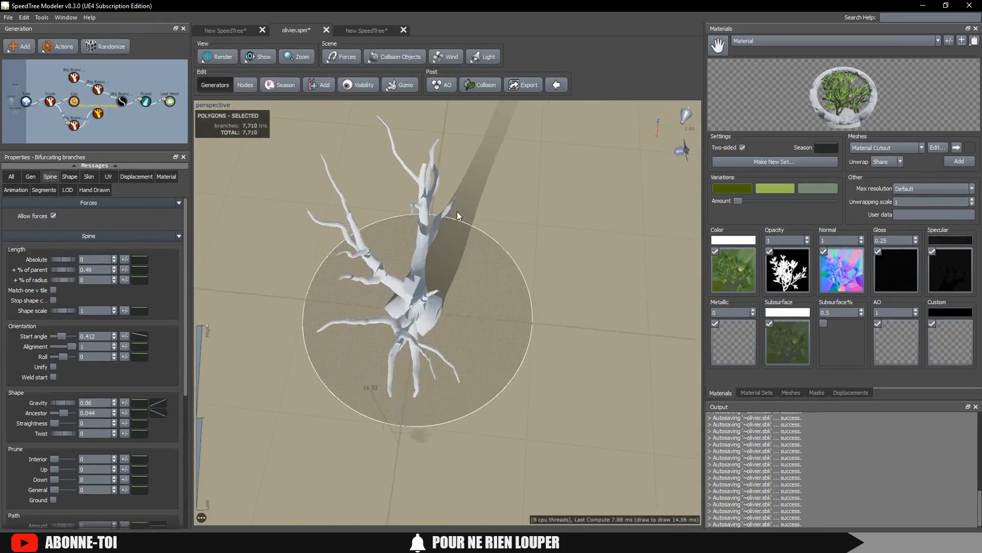
drag(334, 292, 410, 257)
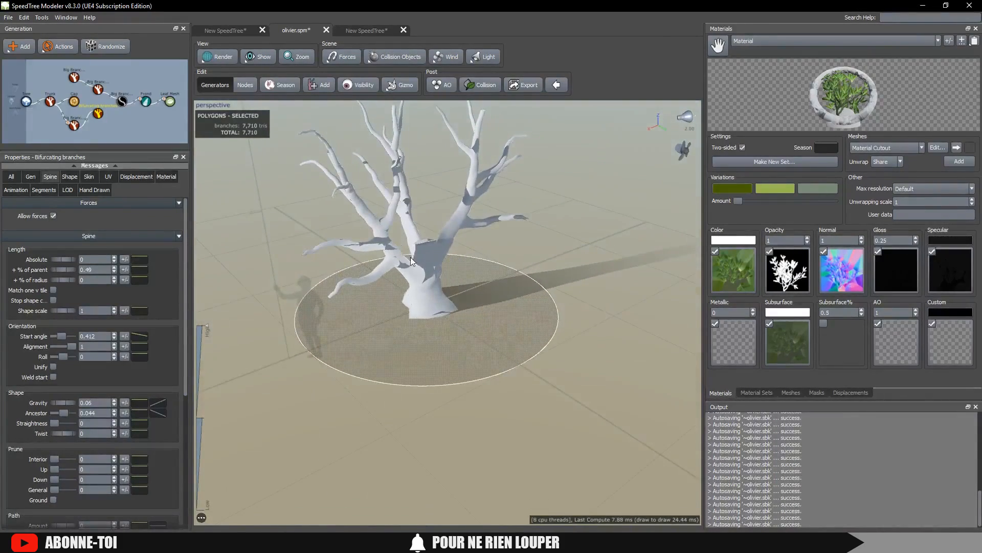
Set the big branches' displacement shape amount to 0.72, twist to 1.56 and scale to 2.52
click(404, 267)
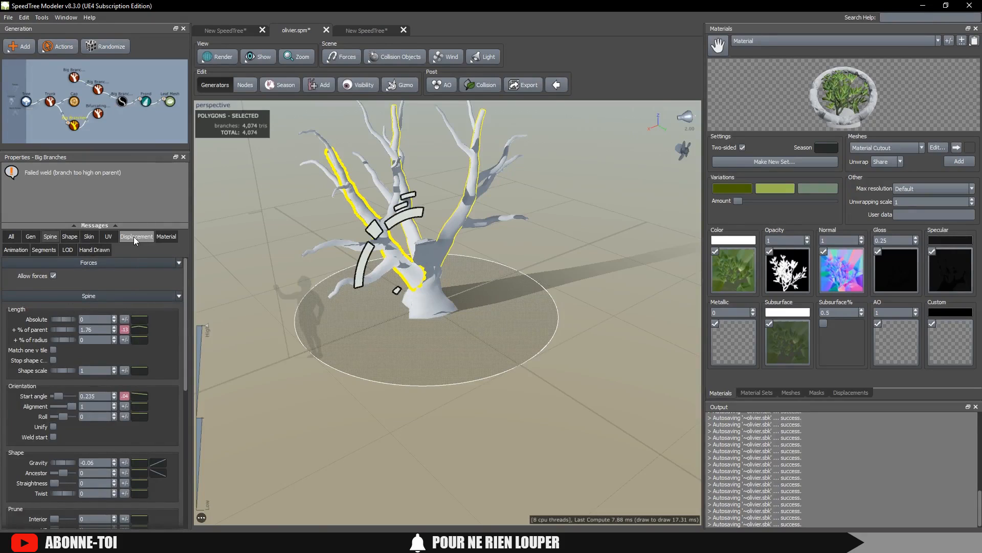
click(134, 236)
drag(48, 404, 91, 395)
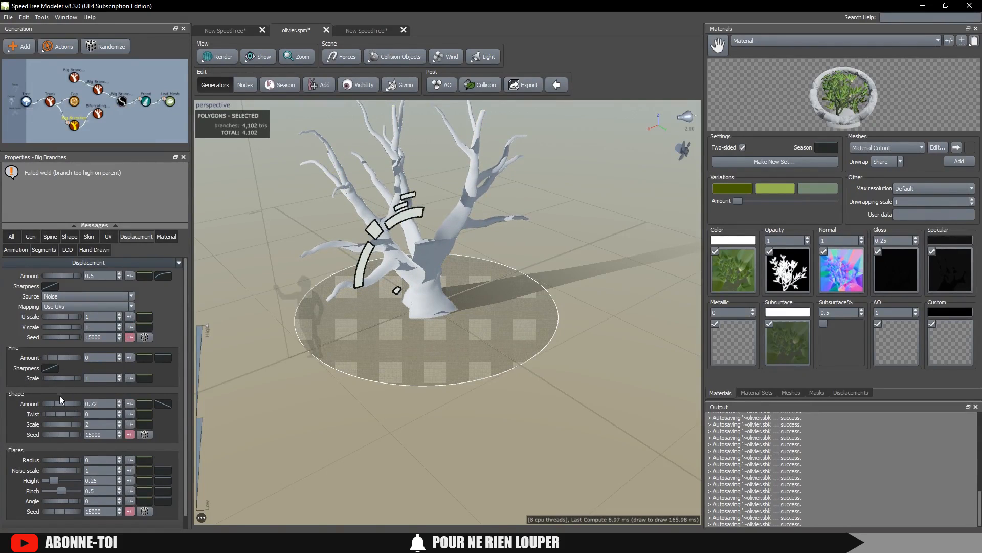
drag(55, 413, 137, 415)
drag(57, 425, 84, 419)
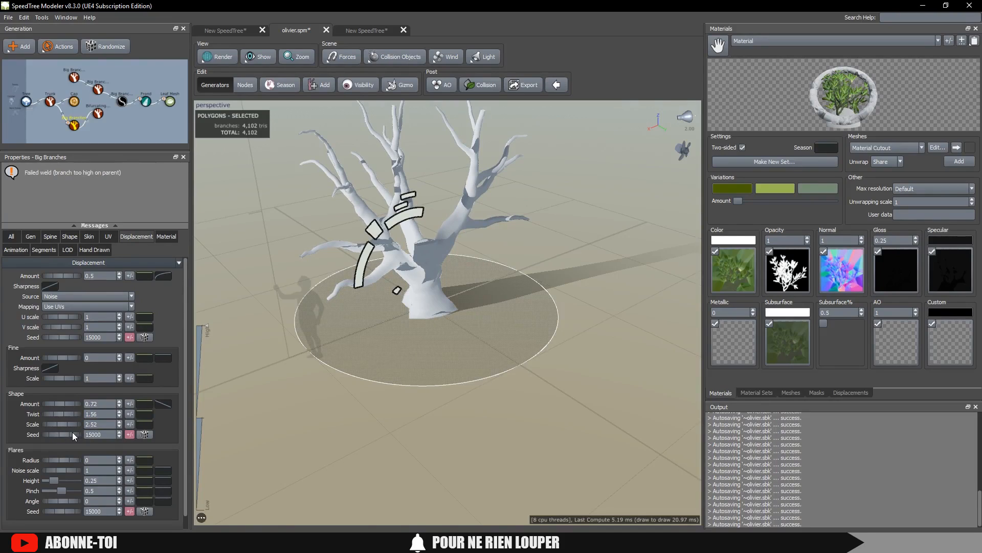
Set the big branches' flare radius to 0.55, flare noise scale to 1.43, fine displacement amount to 0.79 and main displacement amount to 0.84
drag(55, 462, 82, 462)
drag(51, 357, 94, 357)
scroll(459, 149, up, 4)
drag(459, 148, 453, 218)
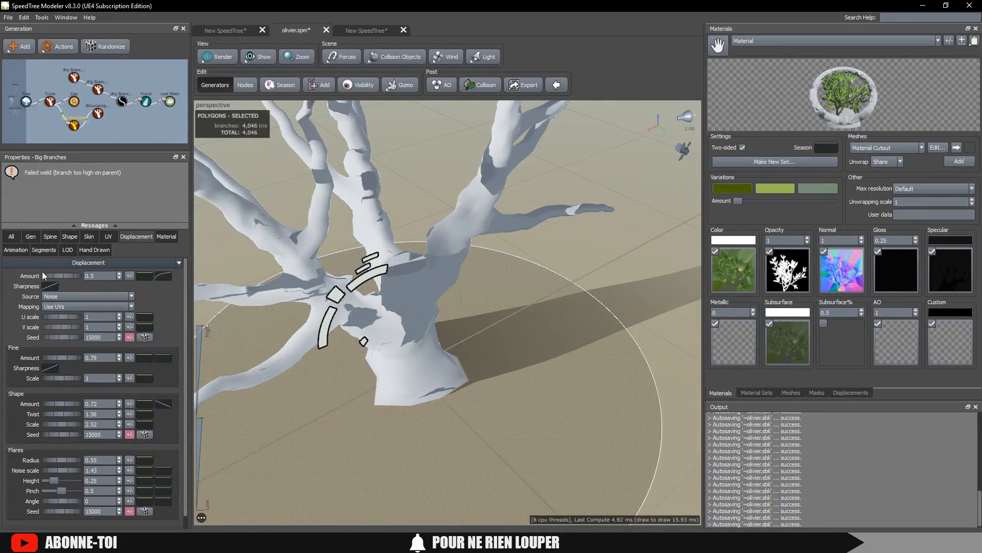
drag(51, 275, 63, 275)
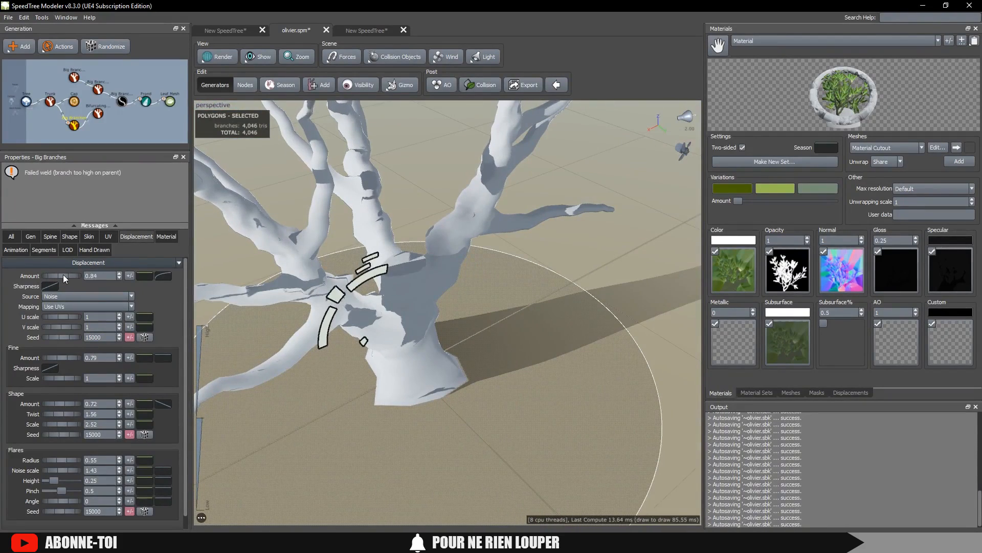
Set the big branches' path amount to 0.89, early noise amount 0.81, turbulence 1.13, threshold 0.8, and late noise amount 2.63
click(50, 236)
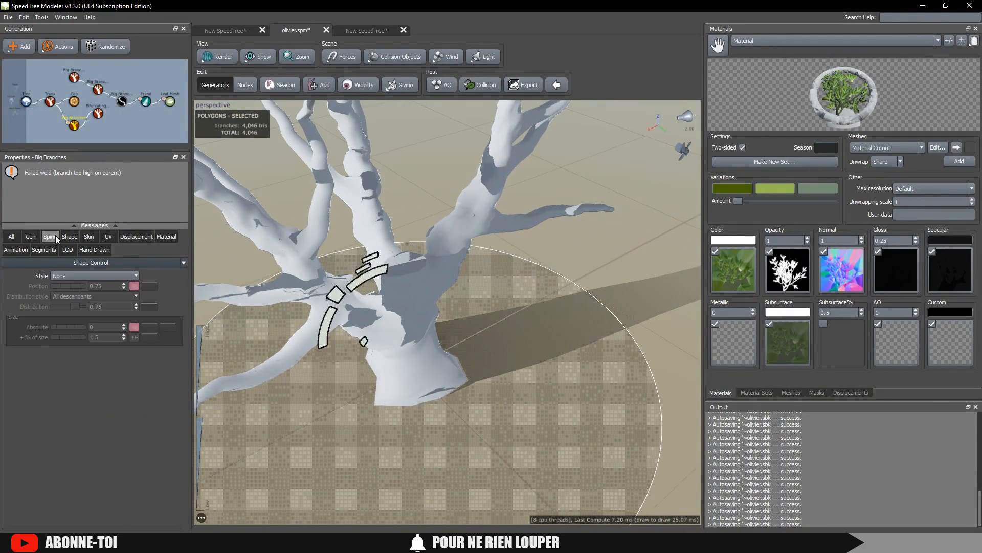
scroll(87, 395, down, 4)
scroll(79, 393, down, 2)
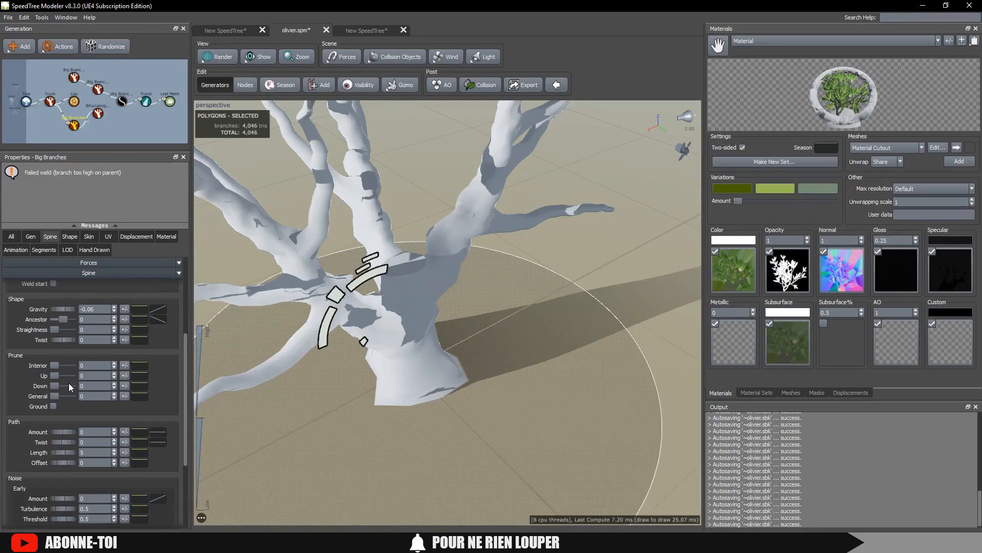
drag(57, 431, 92, 423)
scroll(60, 483, down, 2)
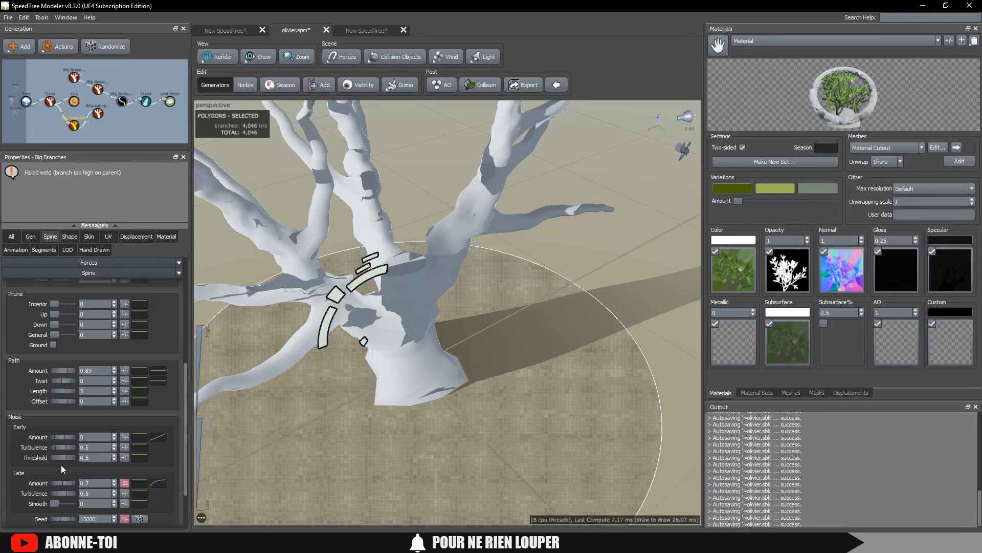
drag(56, 437, 151, 466)
scroll(535, 302, down, 5)
drag(535, 302, 382, 315)
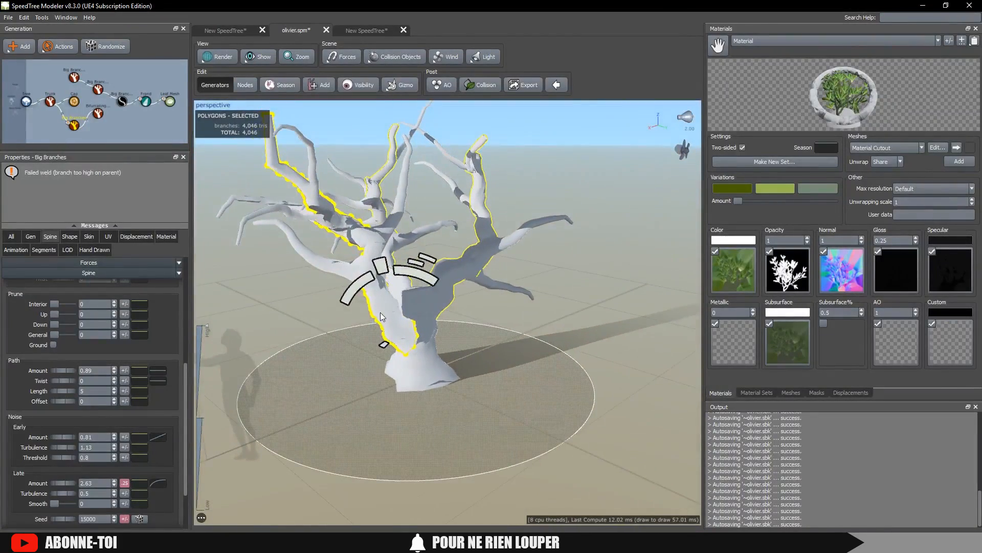
Rotate a single big branch around the trunk in node editing mode, deselect it and view the whole tree
click(247, 85)
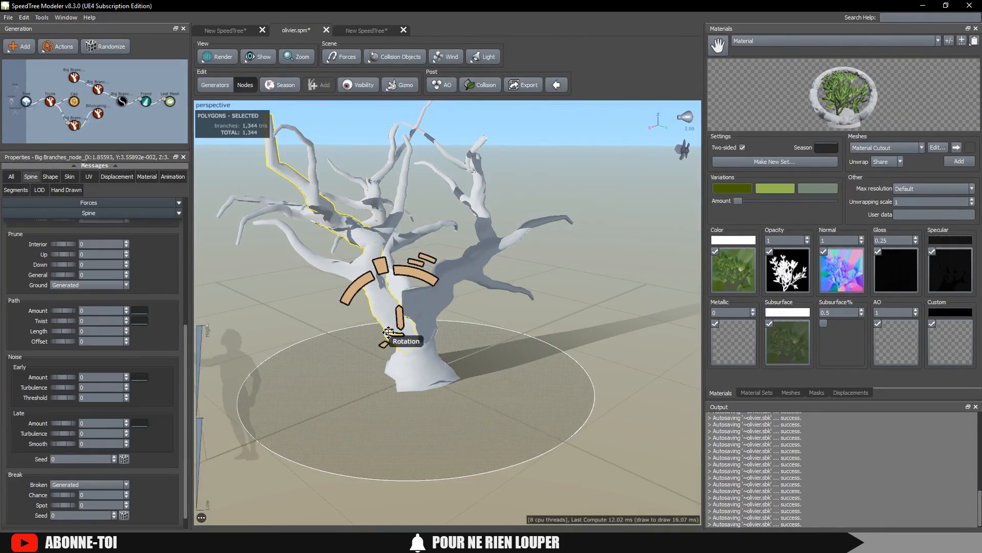
drag(395, 332, 481, 347)
click(606, 266)
scroll(588, 258, down, 3)
drag(525, 233, 491, 318)
drag(510, 195, 498, 322)
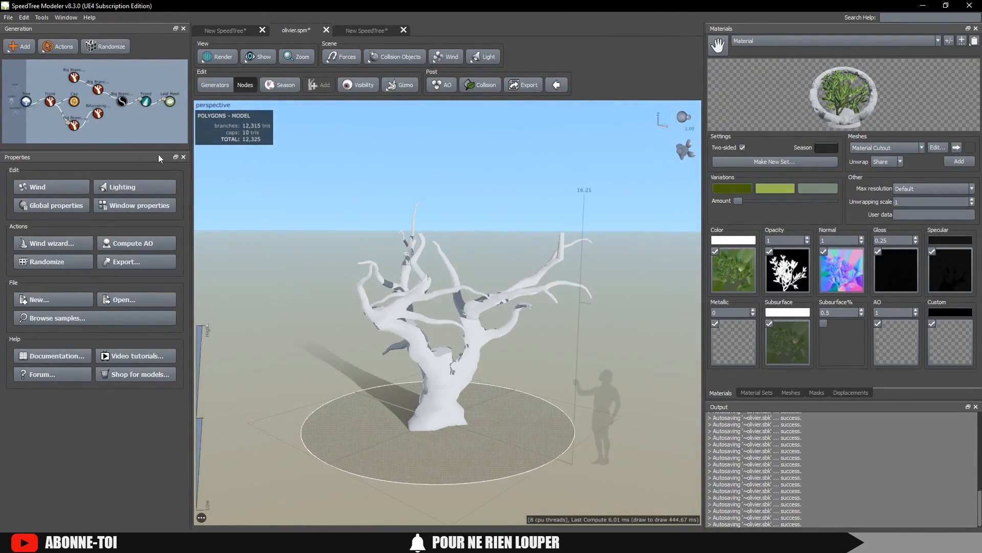
Set the bifurcating branches' relative length segments to 1.1 and their length optimization to 0.73
click(100, 116)
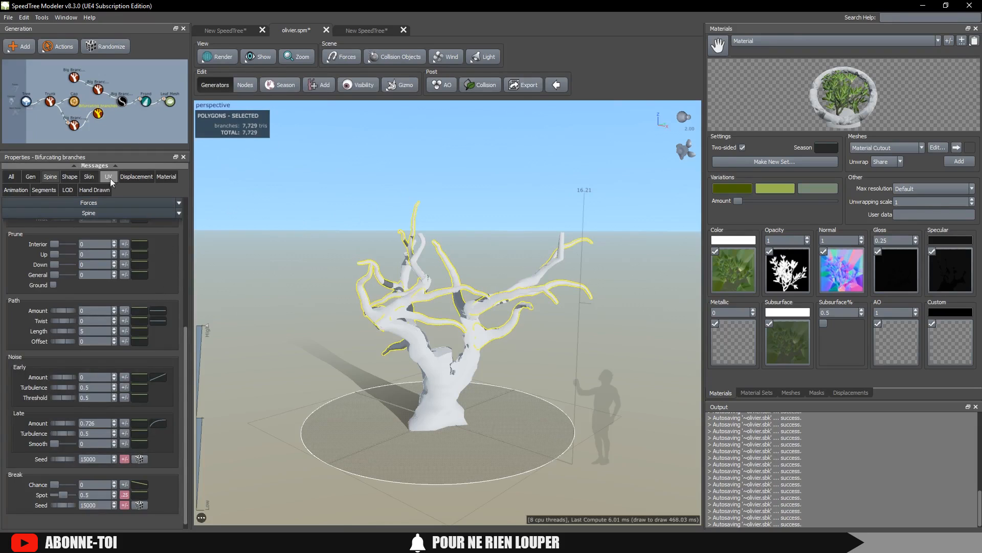
drag(286, 236, 482, 332)
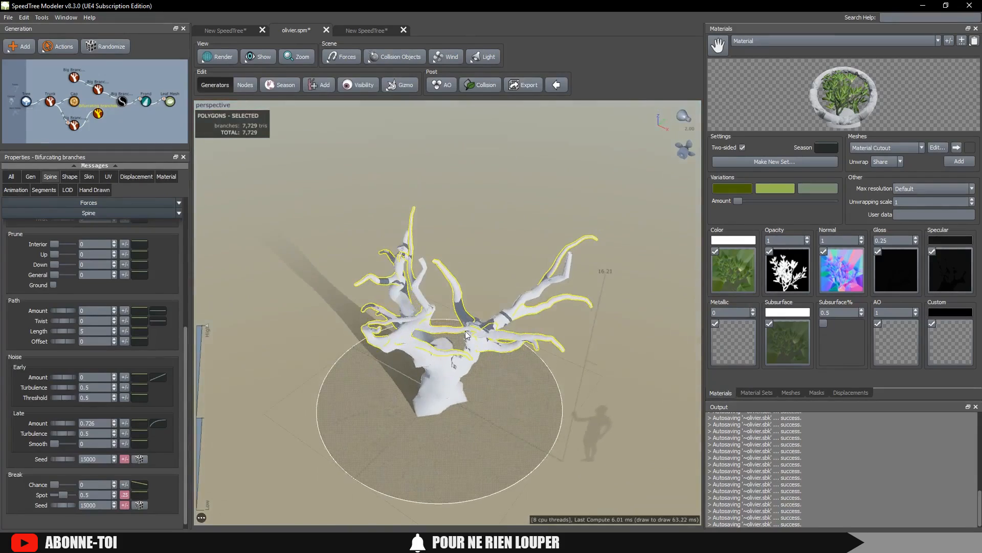
click(46, 190)
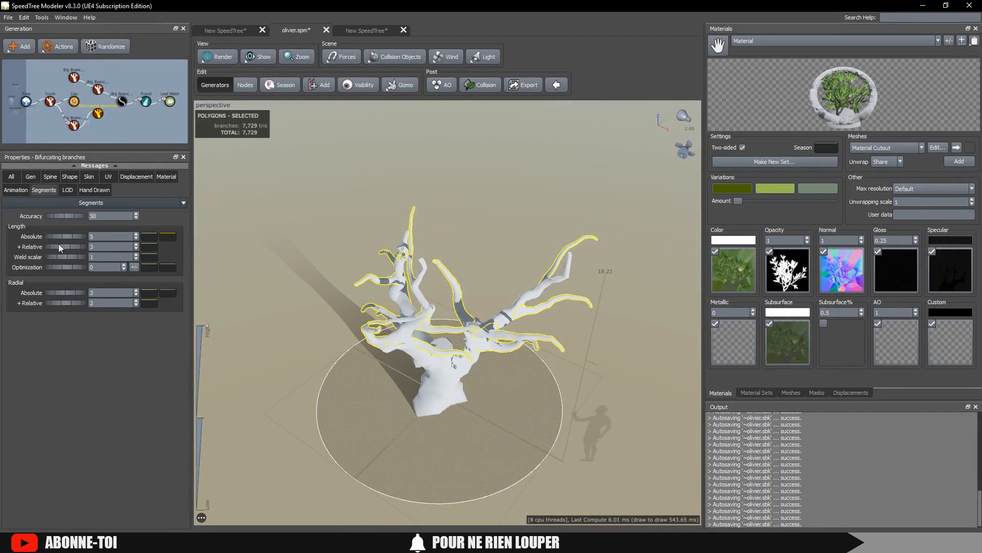
drag(45, 269, 5, 247)
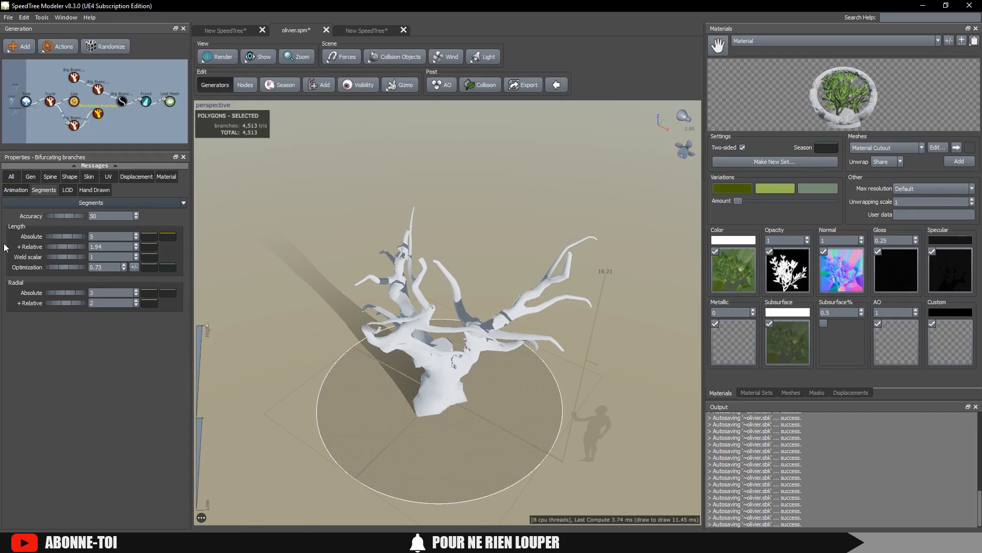
drag(71, 249, 28, 241)
drag(391, 229, 438, 253)
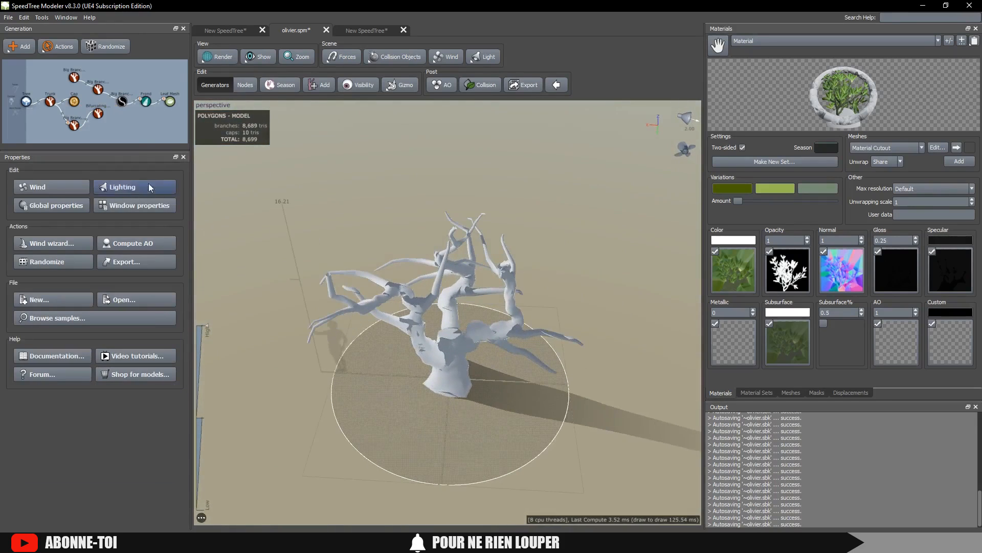
Set the relative length segments of the big branches growing from the trunk to 3.73 and deselect them
click(98, 113)
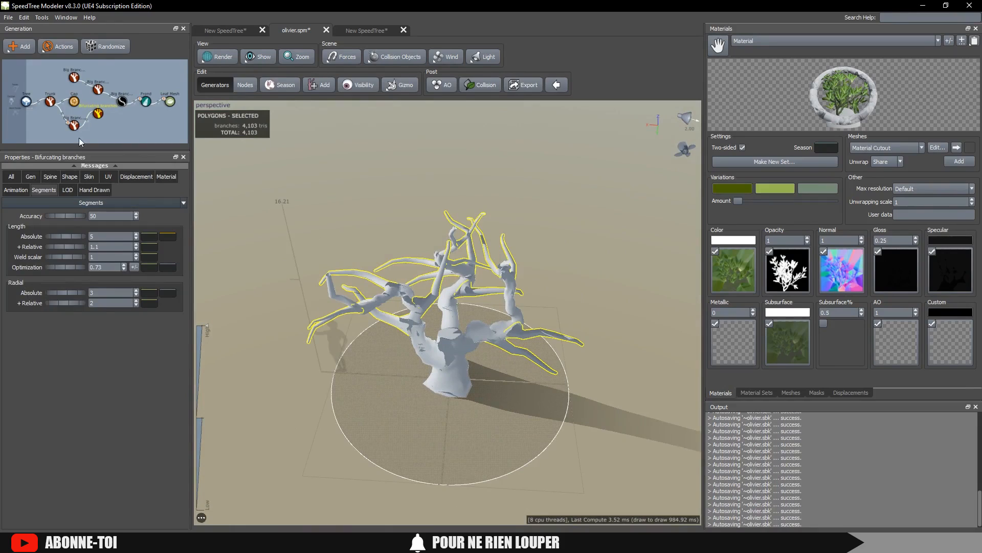
click(84, 130)
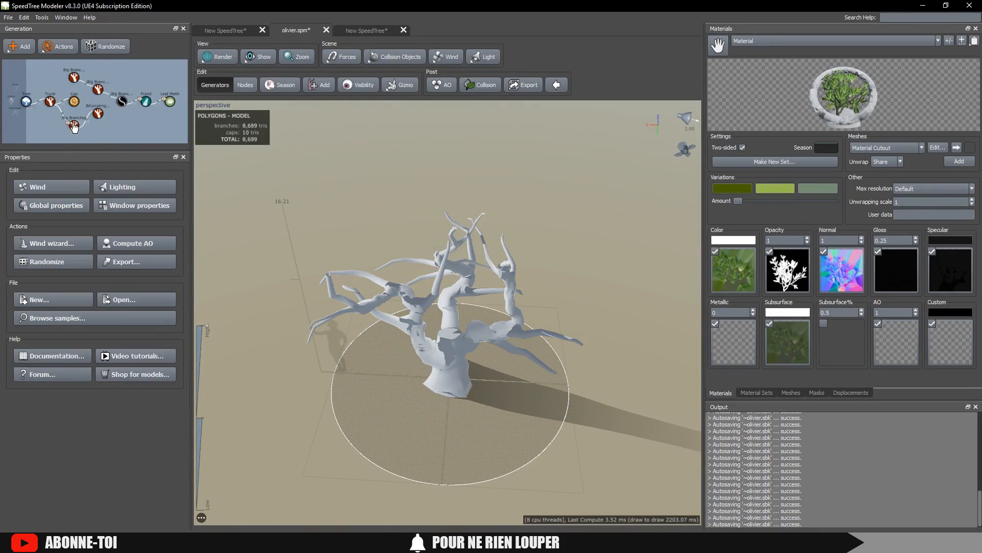
click(74, 124)
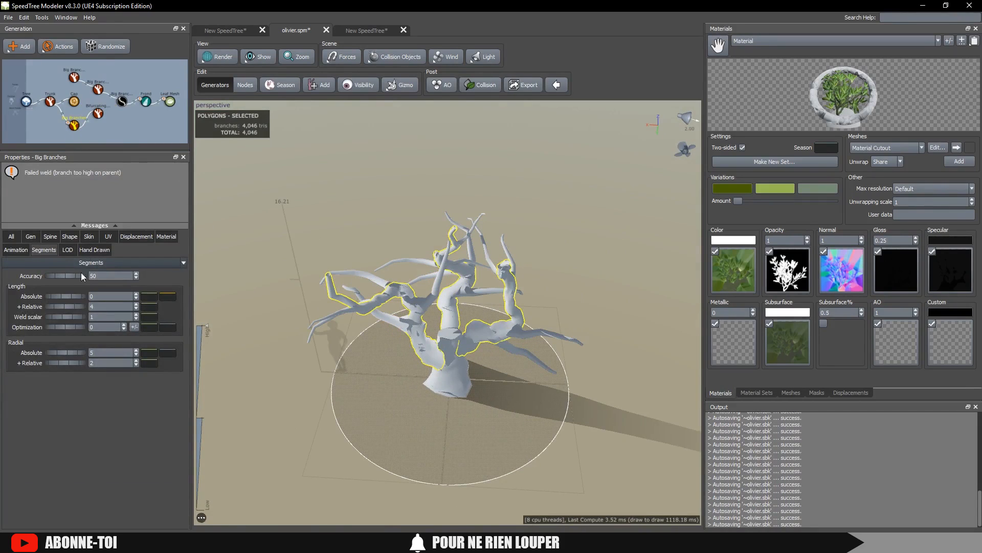
drag(69, 306, 55, 290)
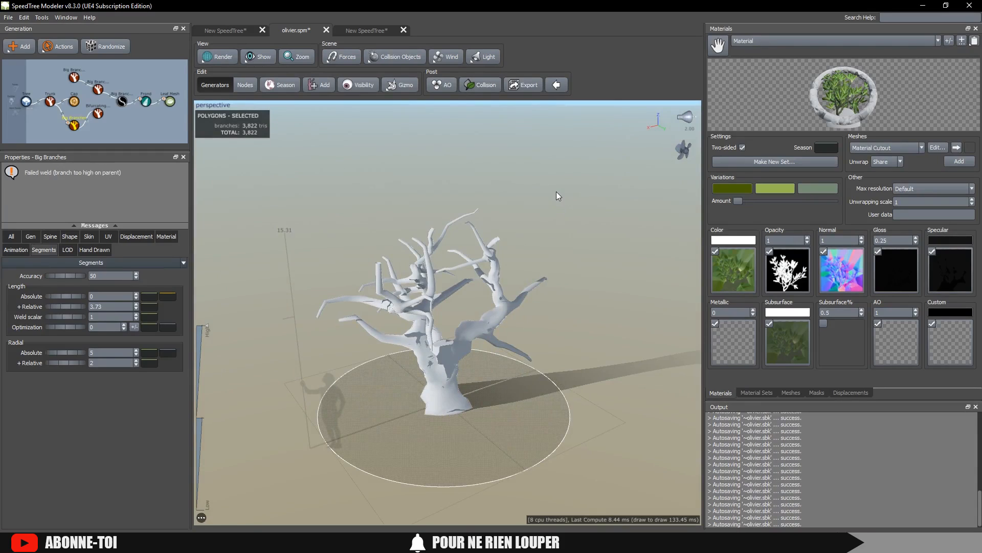
click(557, 191)
drag(493, 228, 509, 194)
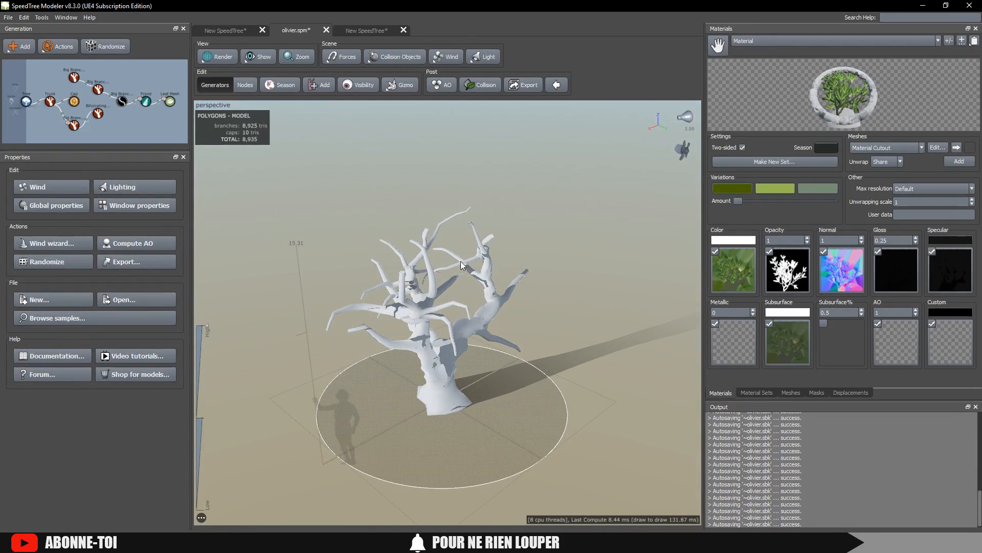
Add a Big Branches generator as a child of the bifurcating branches
click(437, 396)
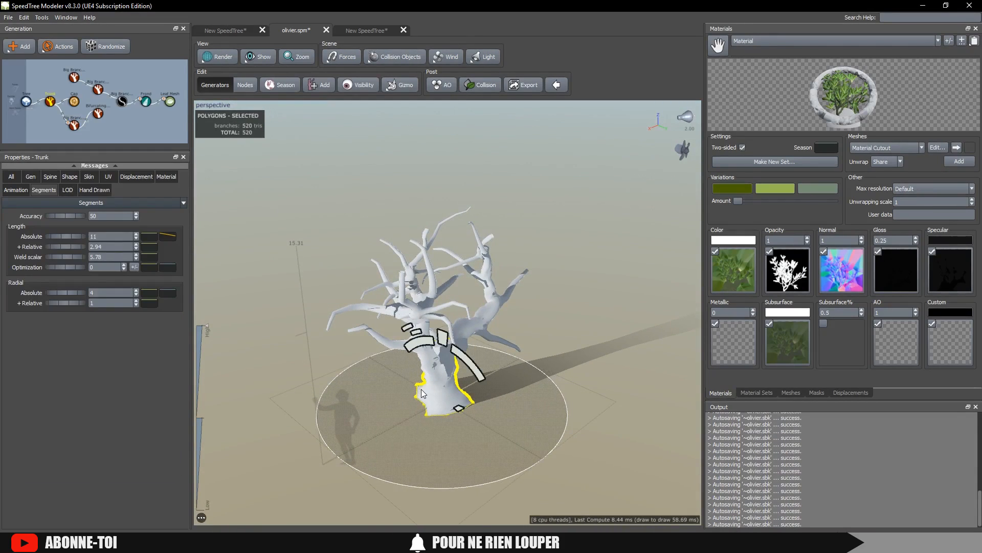
drag(473, 402, 443, 359)
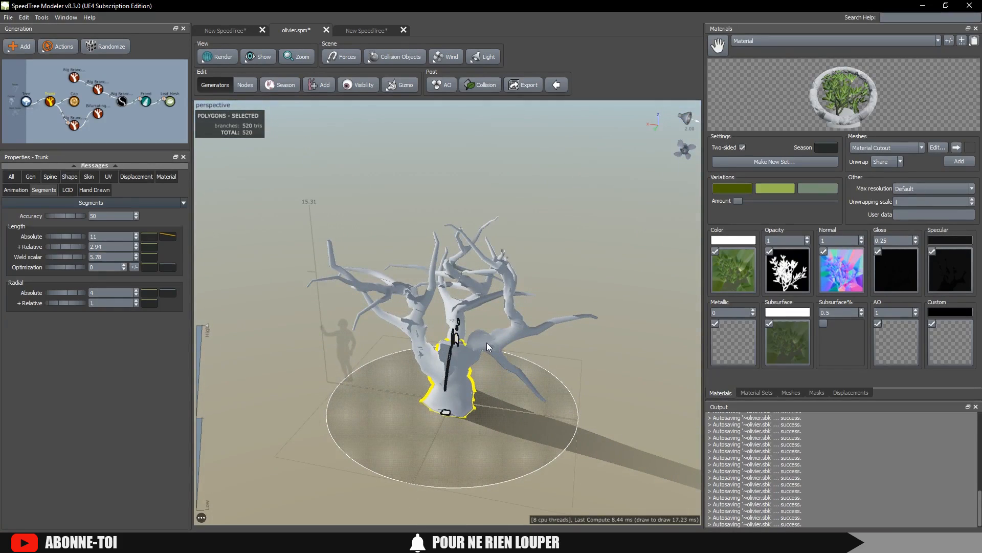
click(333, 254)
click(324, 278)
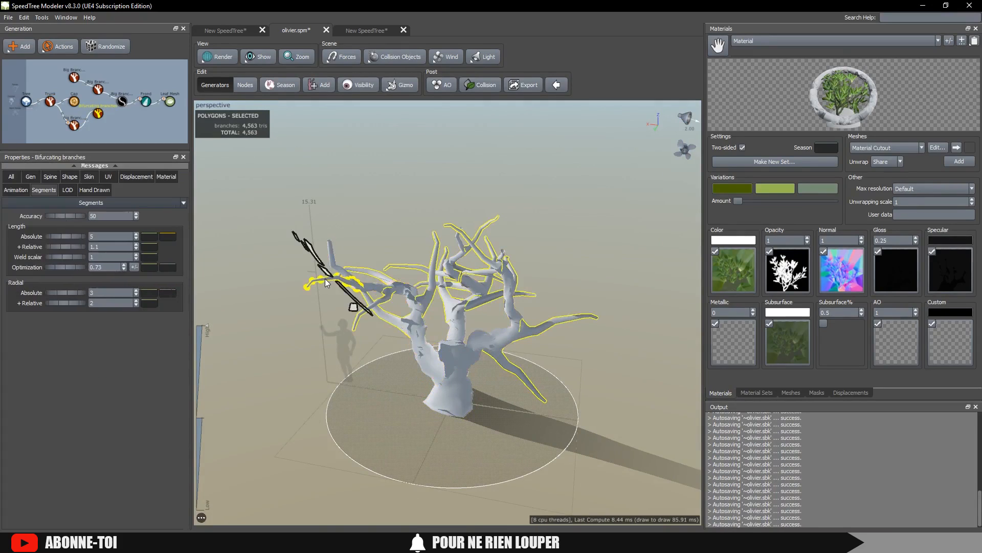
right_click(97, 114)
mouse_move(230, 120)
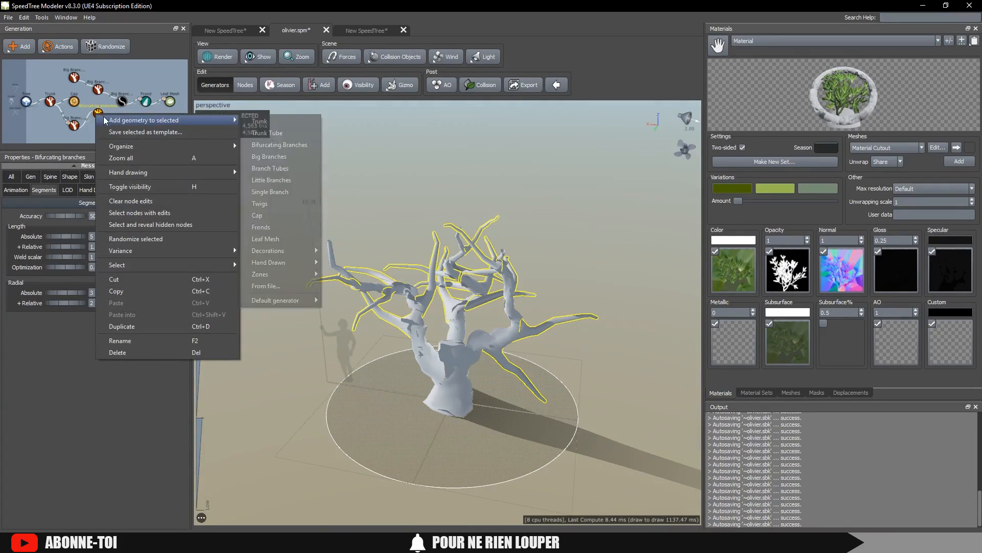
click(295, 156)
drag(382, 202, 463, 251)
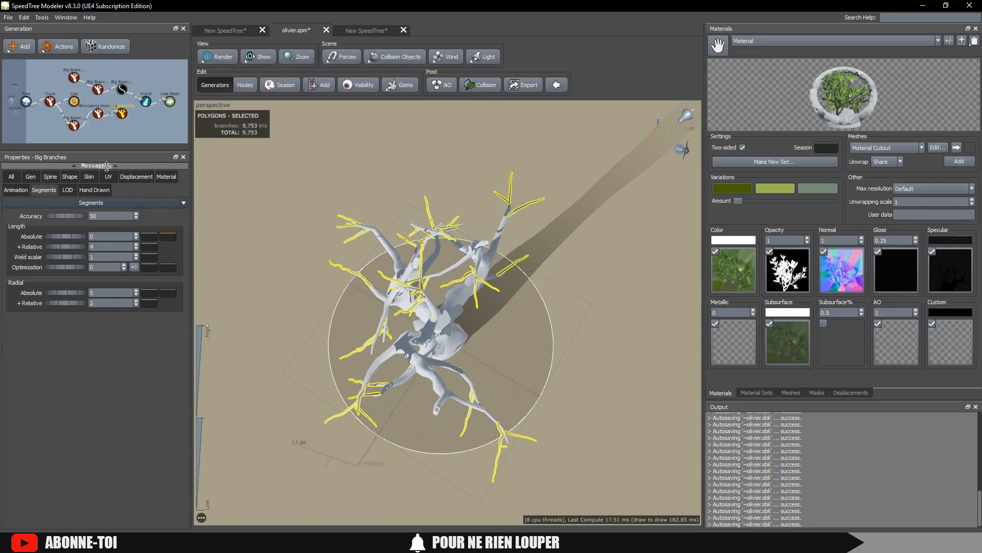
drag(337, 196, 306, 207)
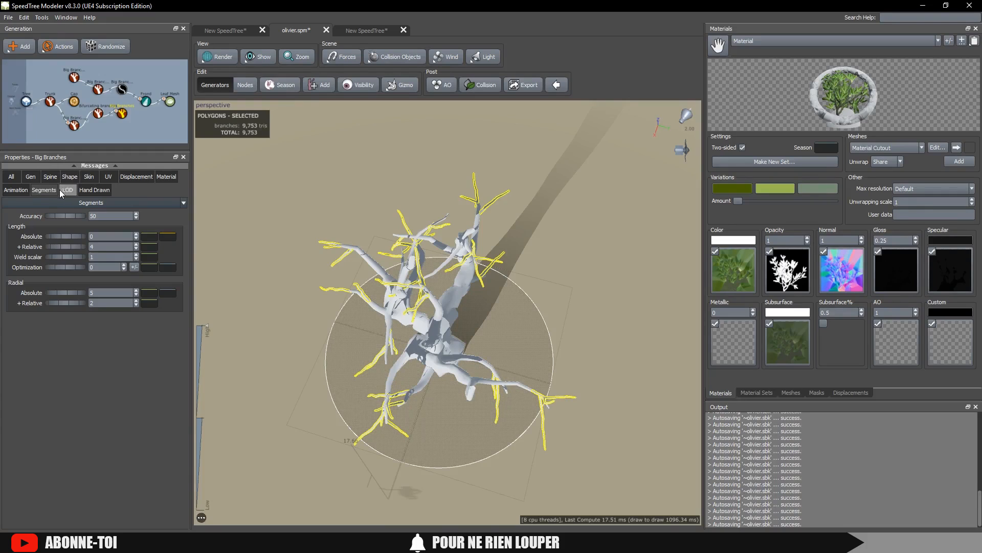
Lengthen the new big branches through their percent-of-parent length and set their interval generation frequency to 2.88
click(49, 176)
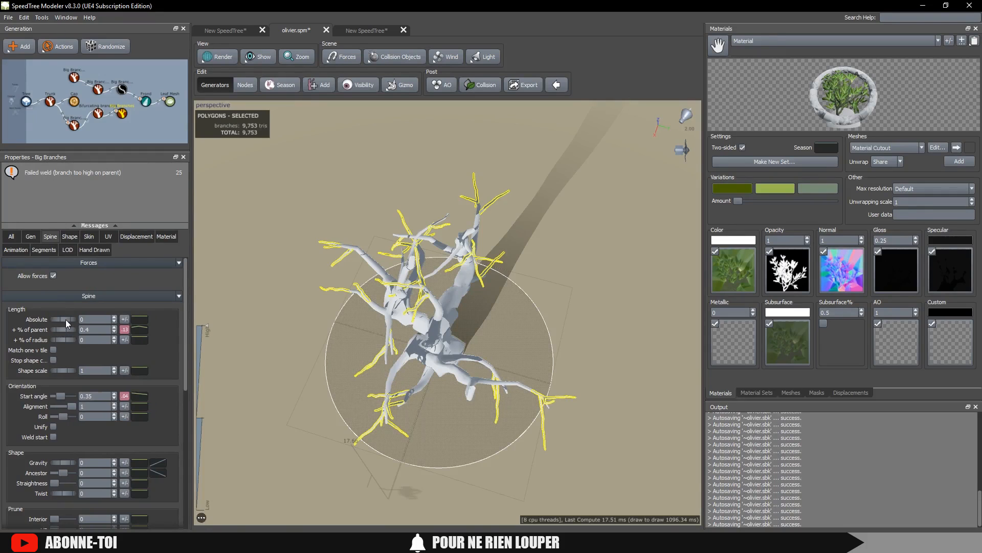
drag(59, 329, 81, 326)
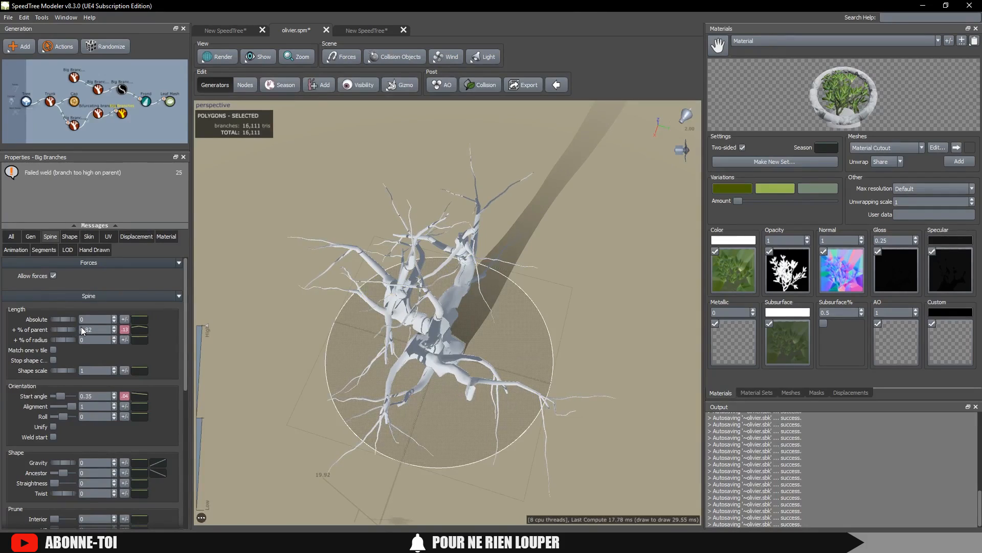
click(12, 236)
click(31, 236)
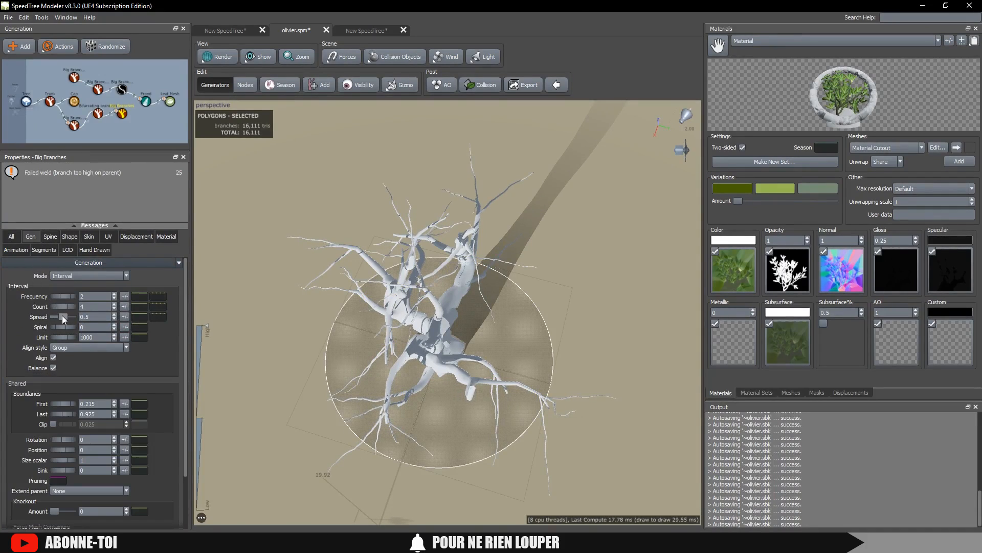
drag(63, 292, 112, 284)
drag(348, 313, 452, 211)
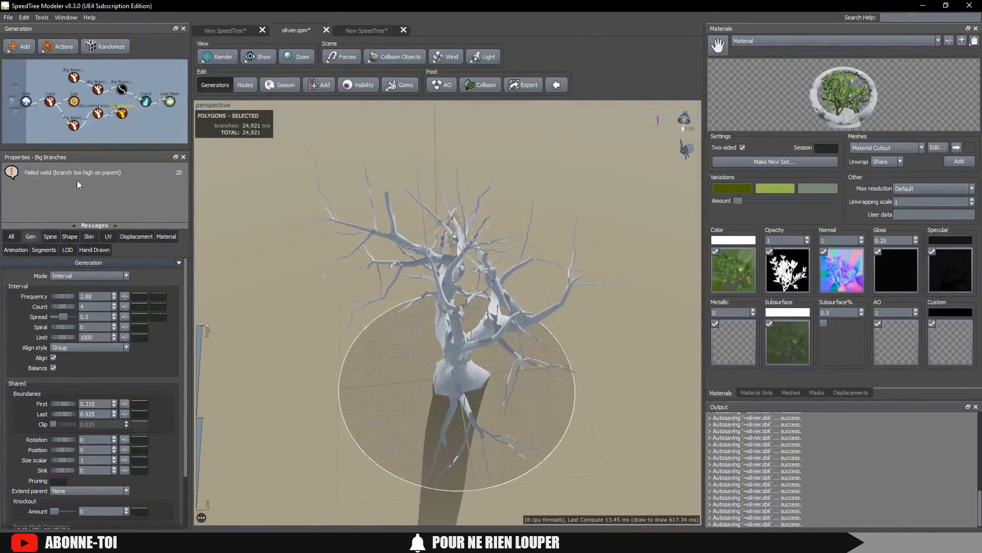
Change the skin type of the big branches on the bifurcating branches from polygons to Spine only
click(122, 116)
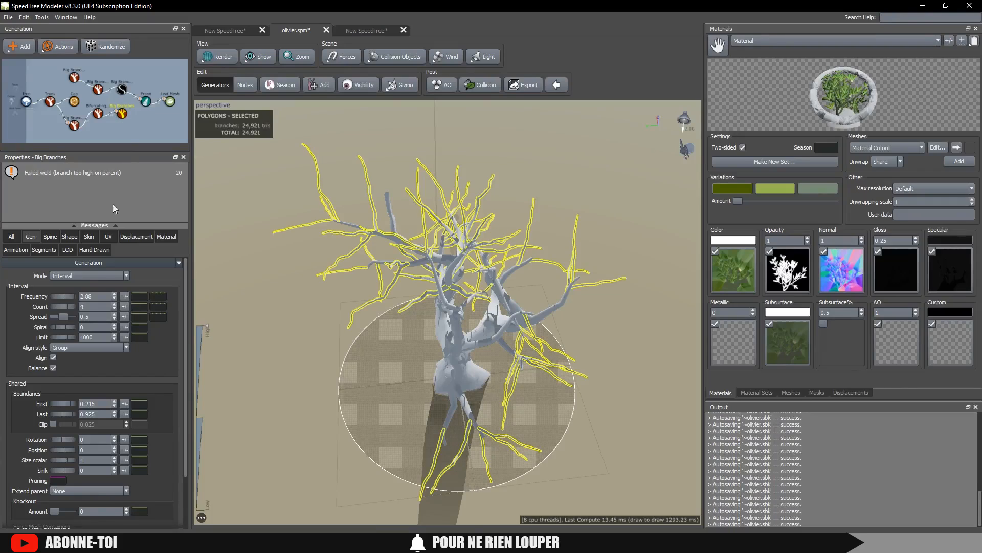
click(89, 238)
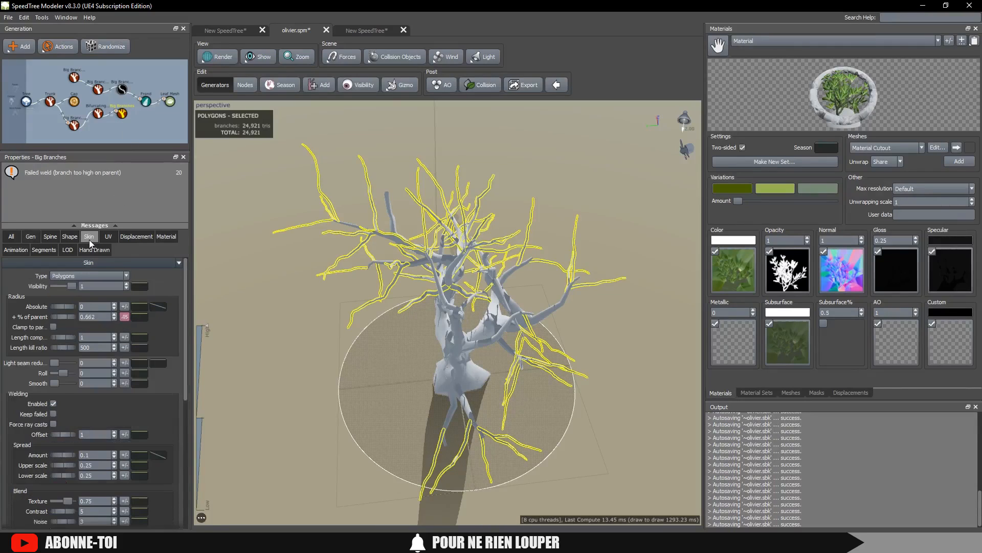
click(76, 273)
click(59, 304)
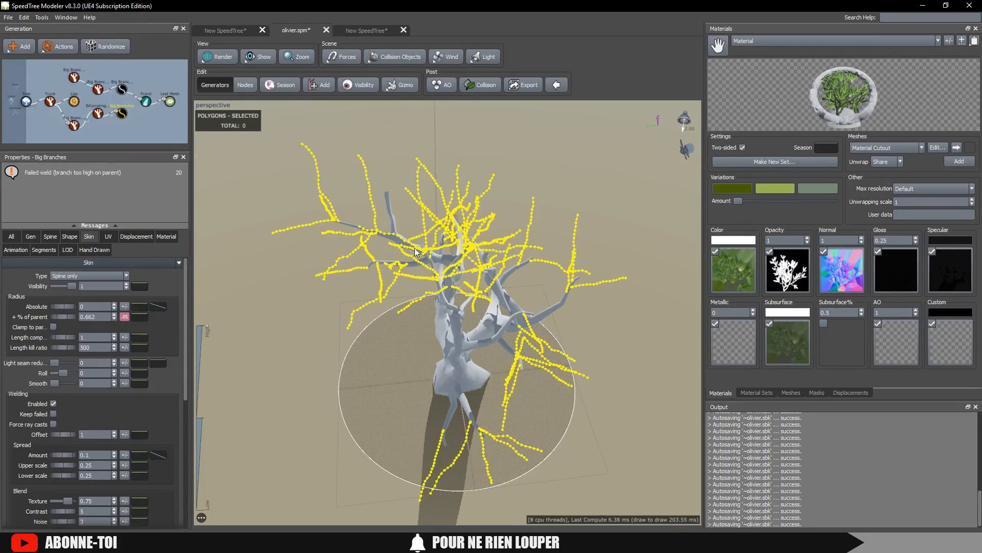
scroll(363, 242, up, 4)
drag(359, 321, 412, 290)
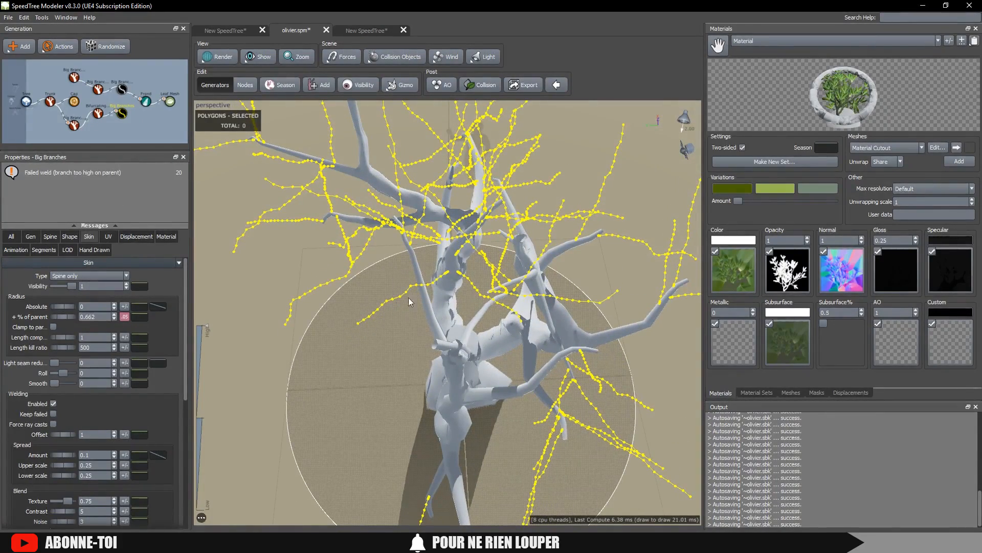
Add a Fronds generator to the spine-only big branches
click(139, 121)
click(120, 115)
right_click(121, 115)
mouse_move(249, 127)
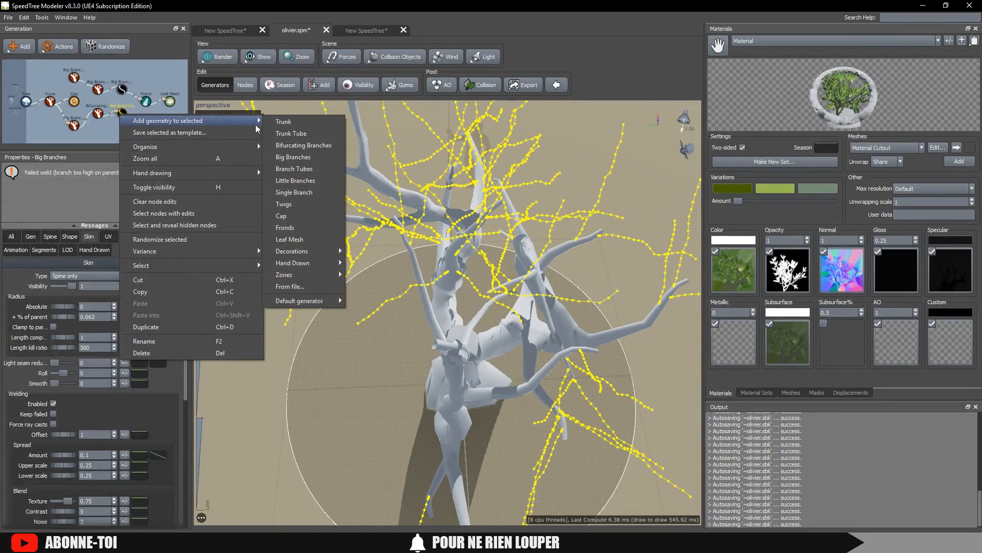
click(285, 228)
drag(499, 236, 523, 137)
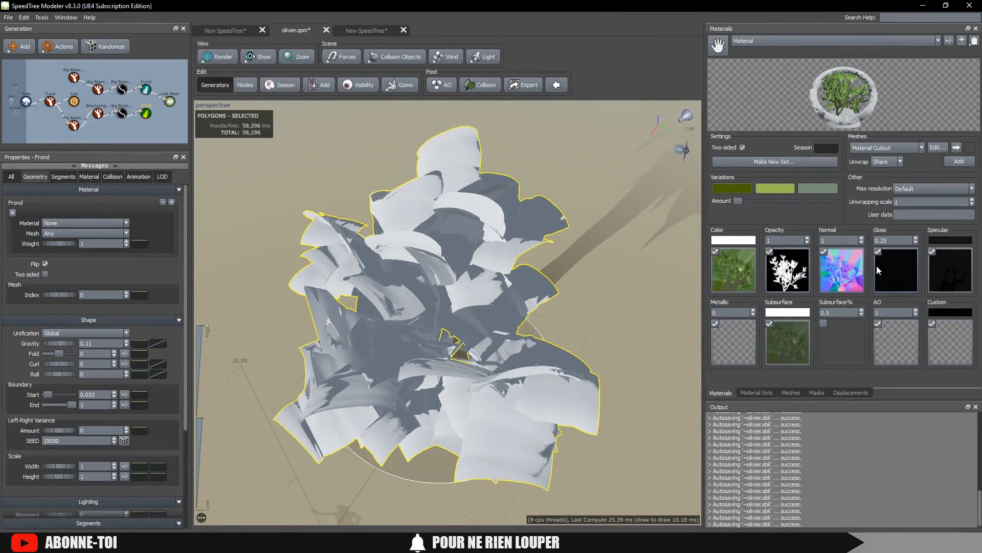
Examine the Material Cutout mesh of the leaf cluster in the cutout editor, close it and return to the material settings
click(747, 41)
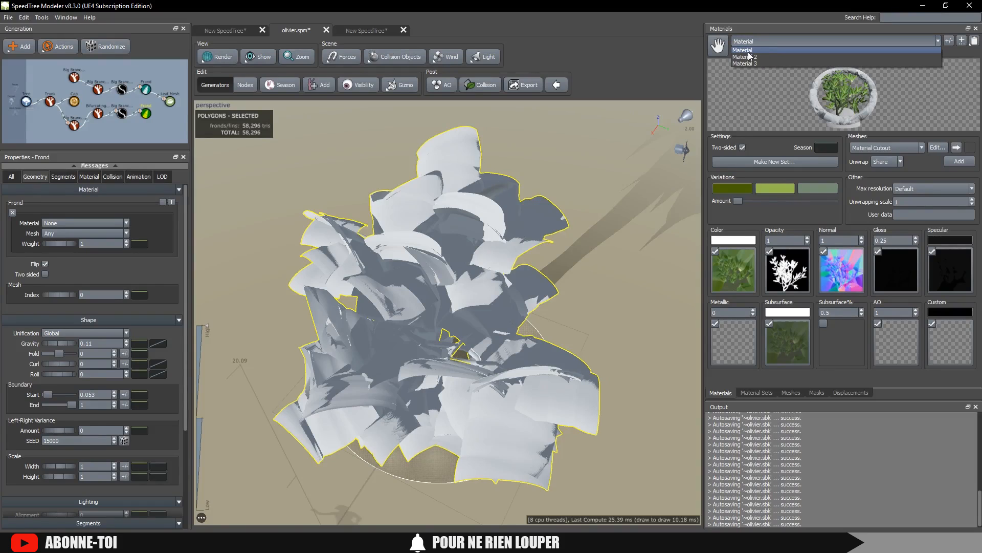
click(748, 51)
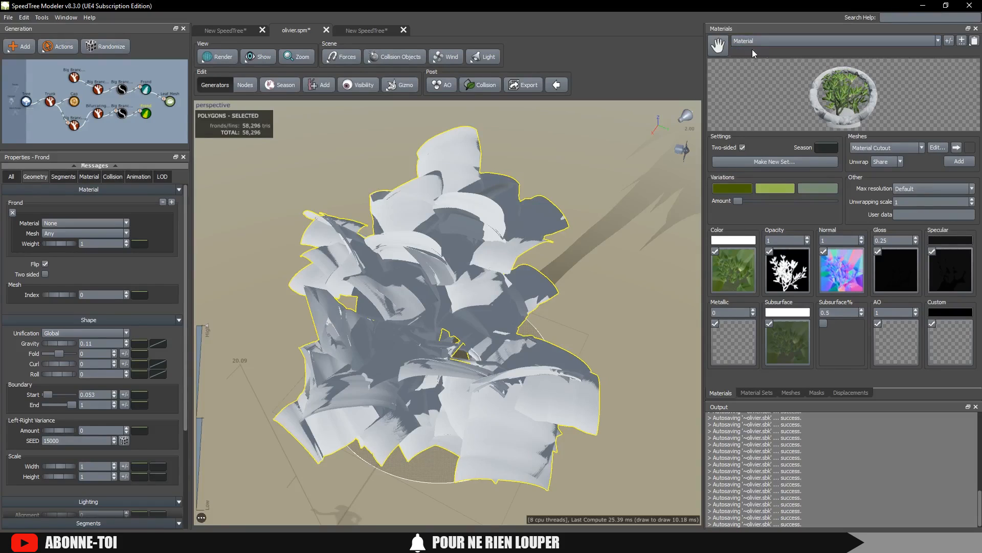
click(936, 148)
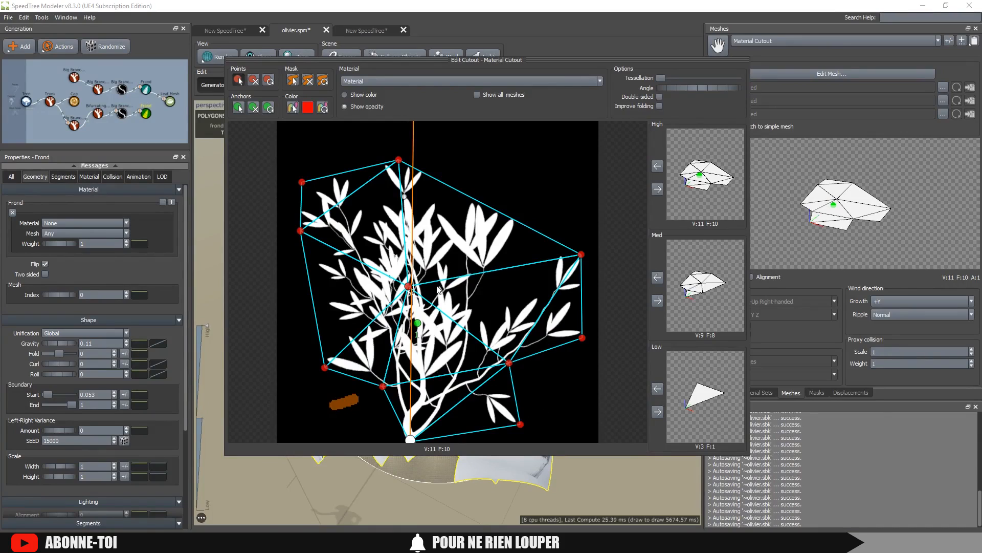
click(616, 42)
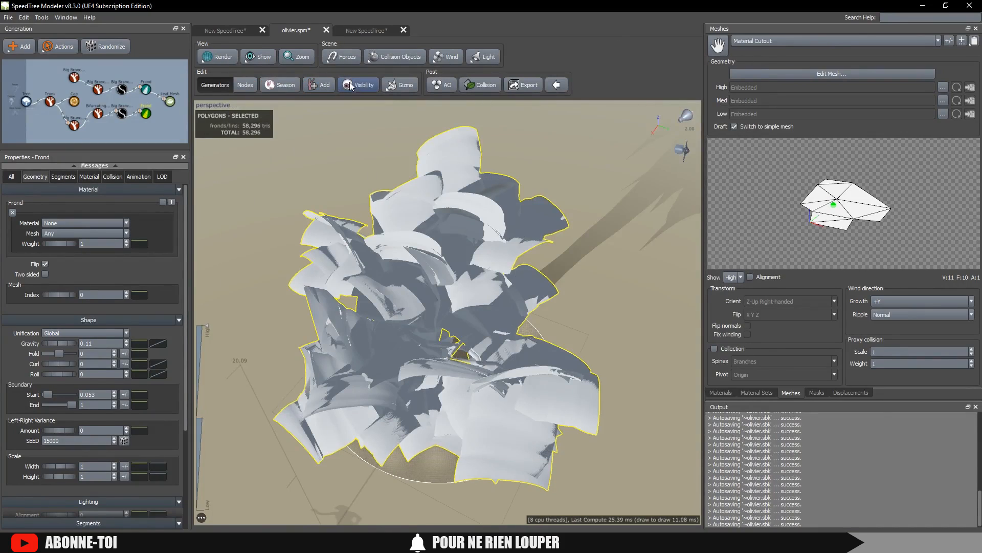
click(716, 394)
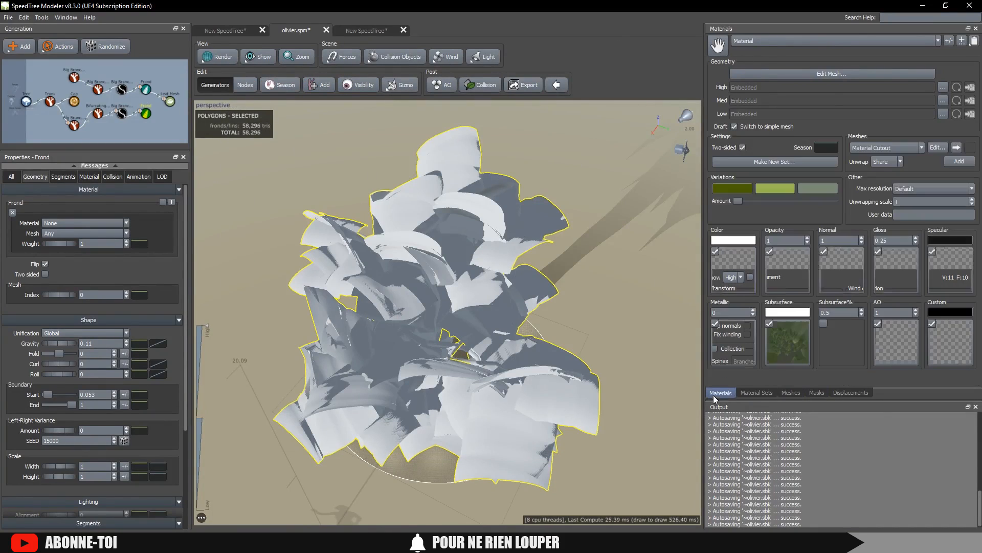
Apply the leaf cluster material named Material to the fronds, with mesh Any, and view the foliage around the tree
drag(506, 188, 454, 153)
drag(545, 144, 500, 332)
click(743, 146)
drag(386, 265, 359, 202)
drag(469, 197, 678, 240)
Set the fronds' boundary start to 0 so the foliage begins at the base of each spine
click(145, 112)
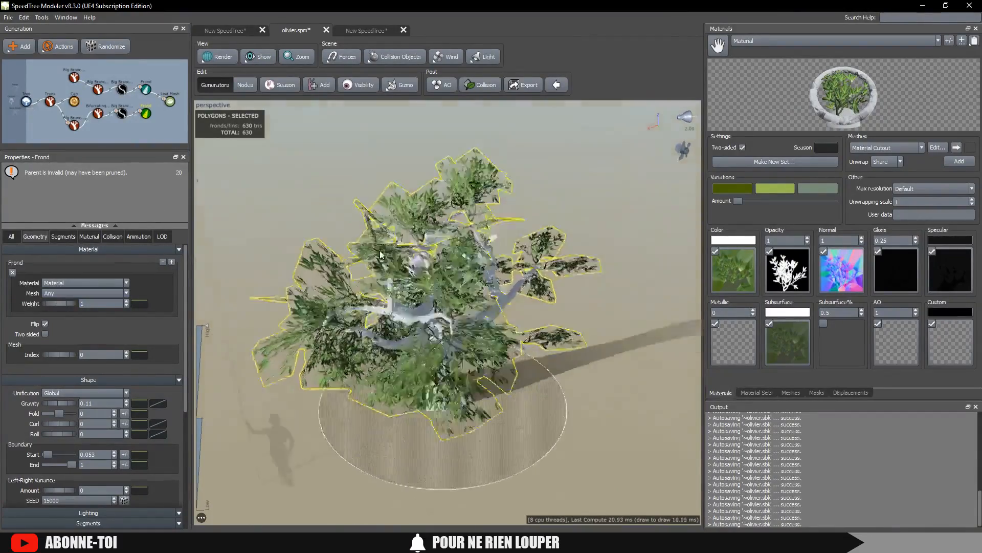
drag(490, 229, 156, 208)
scroll(52, 396, down, 2)
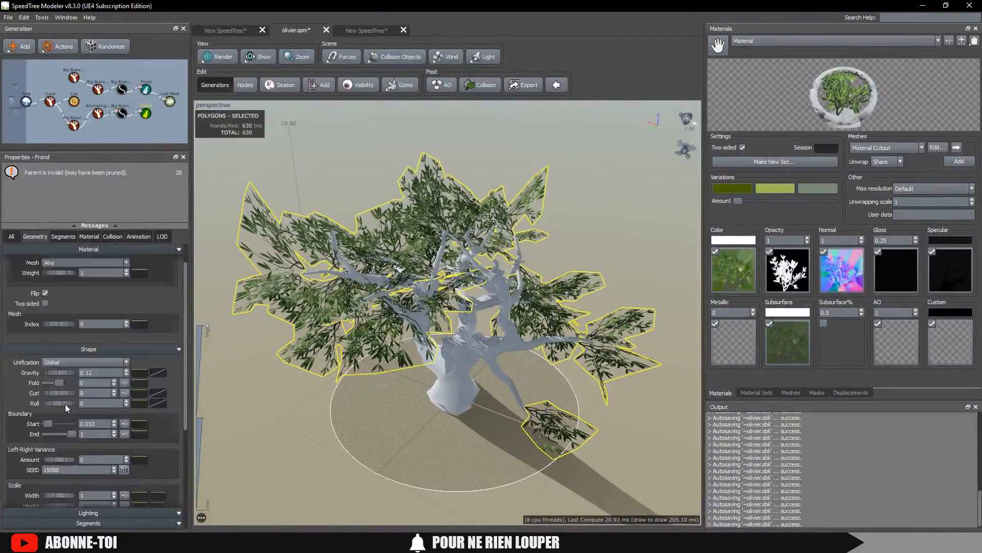
double_click(86, 404)
drag(49, 394, 46, 393)
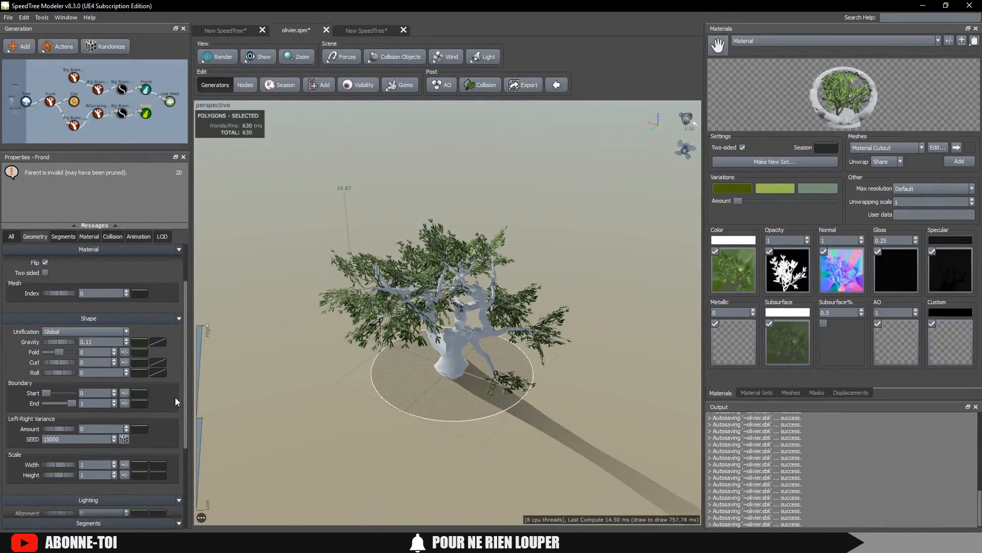
scroll(509, 285, up, 10)
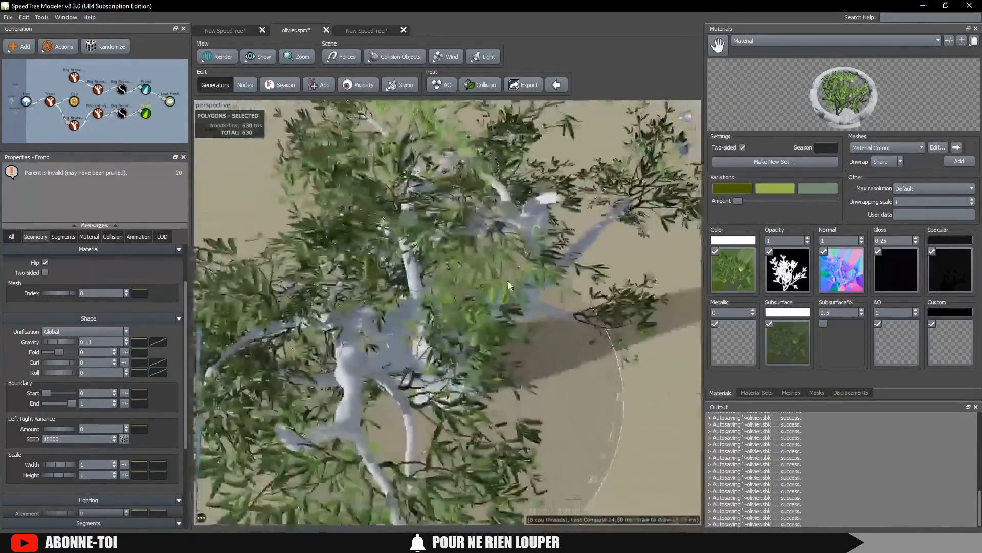
drag(508, 284, 280, 332)
scroll(451, 300, down, 5)
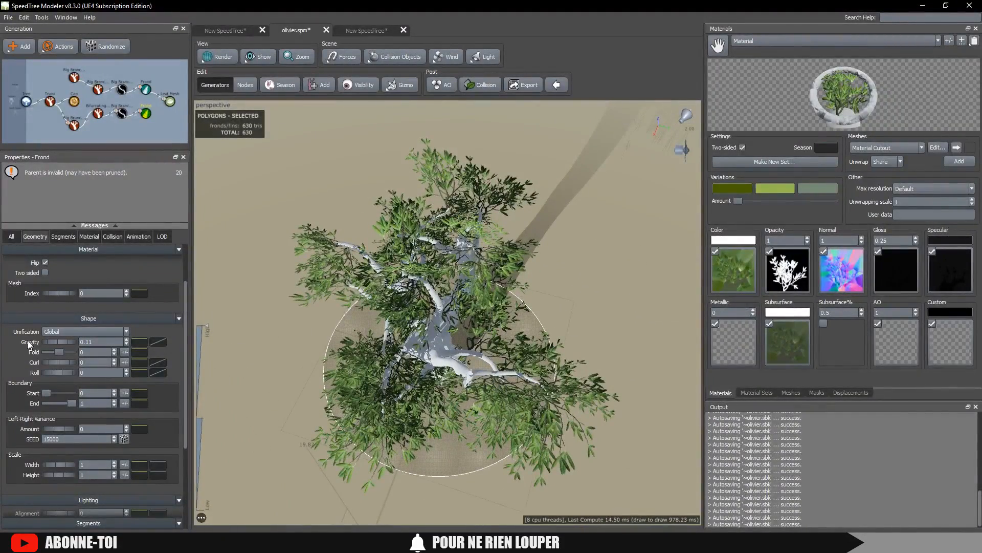
click(12, 237)
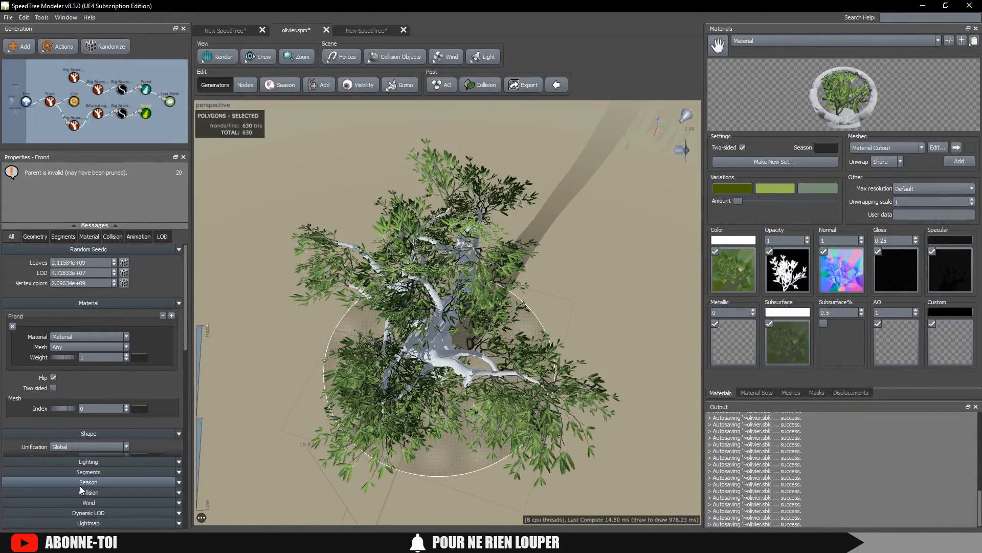
scroll(81, 471, down, 2)
scroll(80, 460, down, 3)
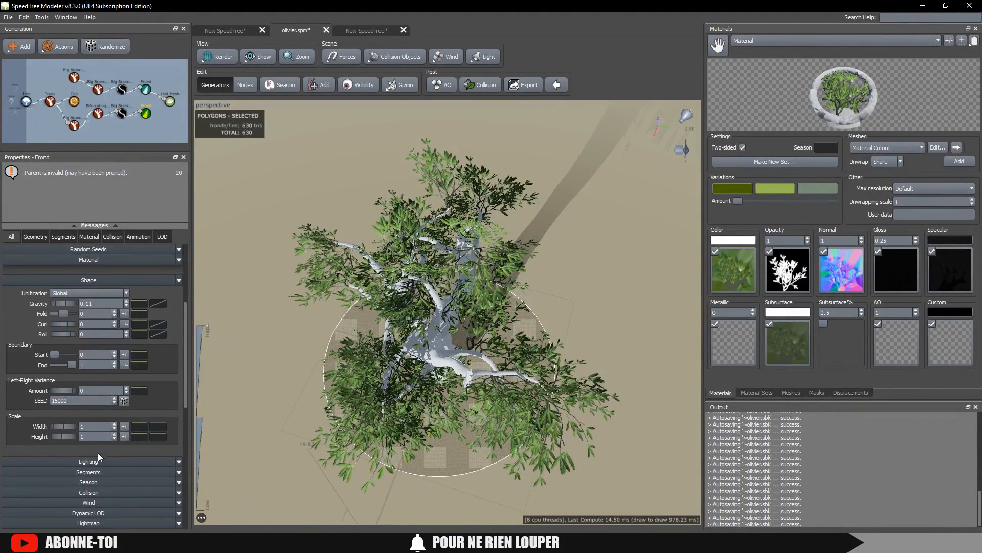
Set the lower spine-only big branches' length to 1.26 of the parent and view the lengthened foliage from the side
click(122, 113)
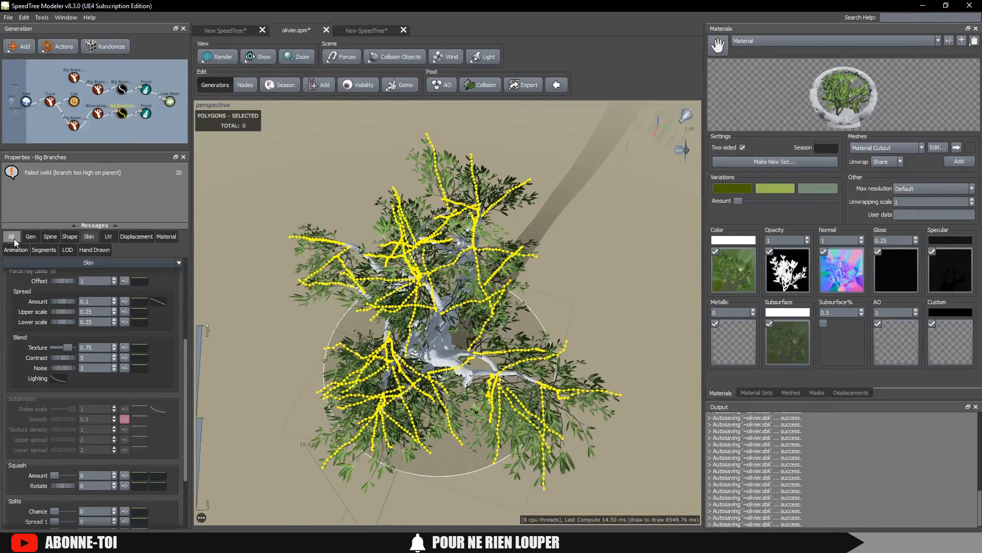
click(48, 237)
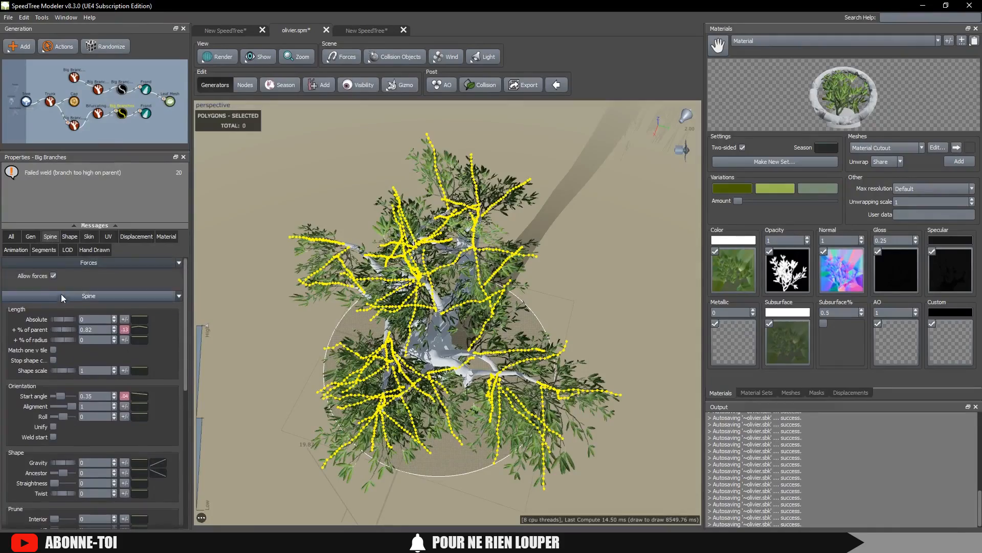
drag(59, 330, 83, 331)
drag(299, 319, 468, 256)
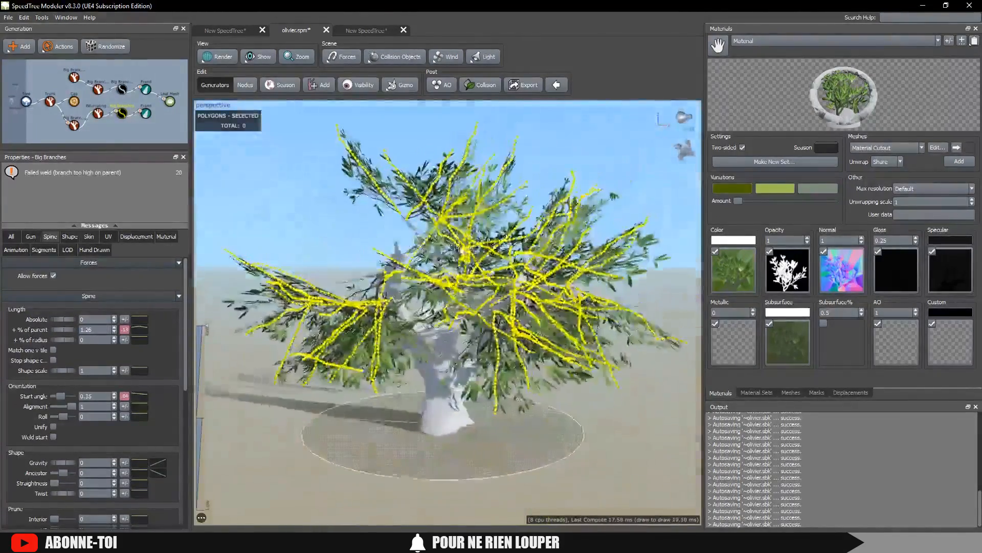
click(539, 412)
drag(539, 411, 508, 412)
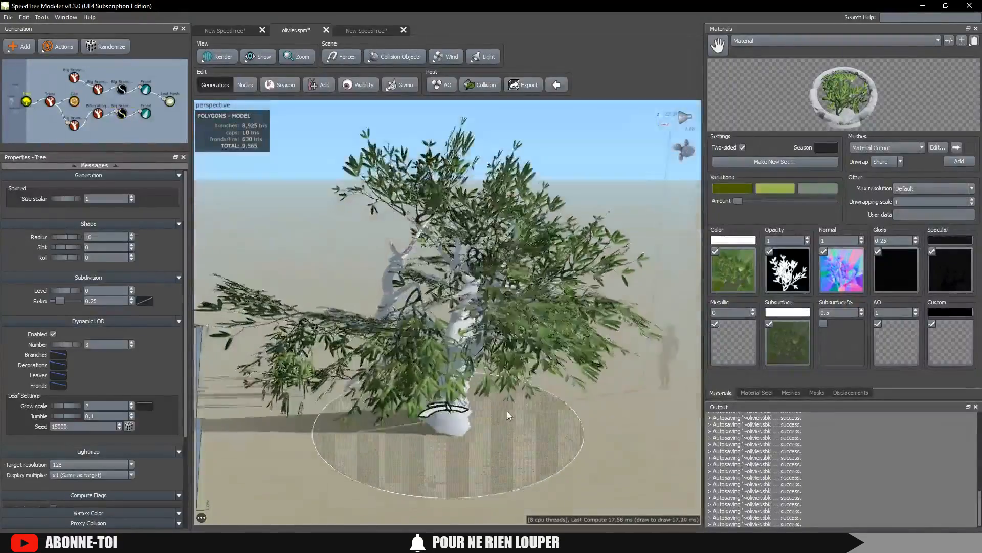
Set the first generation boundary of the lower spine-only big branches to 0.025 so they start near the parents' base
click(122, 118)
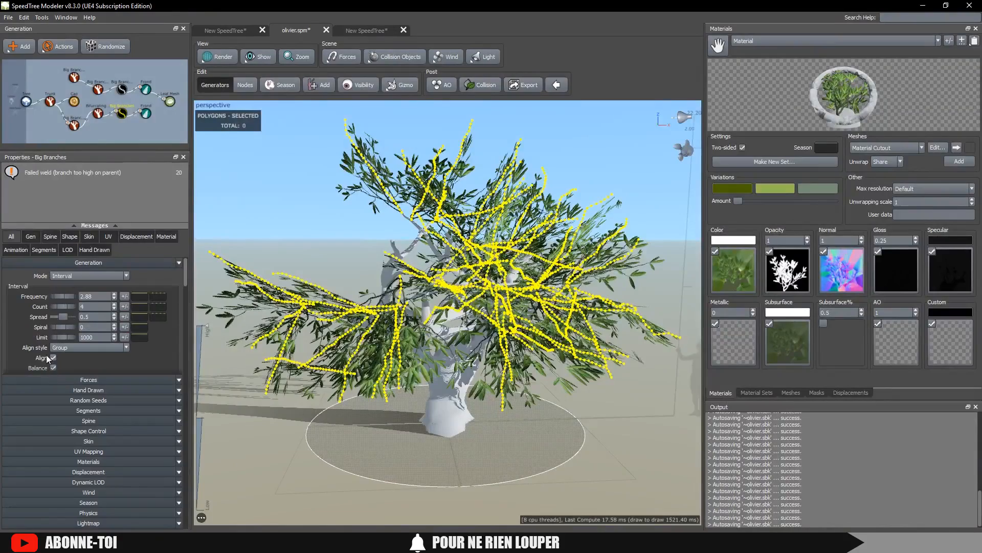
scroll(66, 320, down, 5)
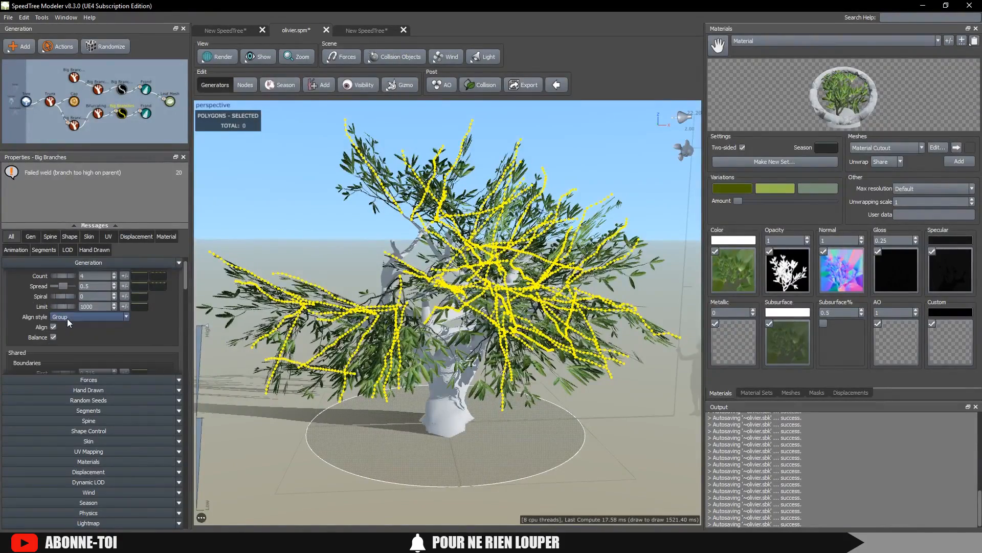
drag(66, 309, 58, 305)
double_click(91, 310)
drag(435, 292, 413, 382)
click(428, 137)
Set the lower spine-only big branches' interval frequency to 2.37 and their count to 5
click(97, 113)
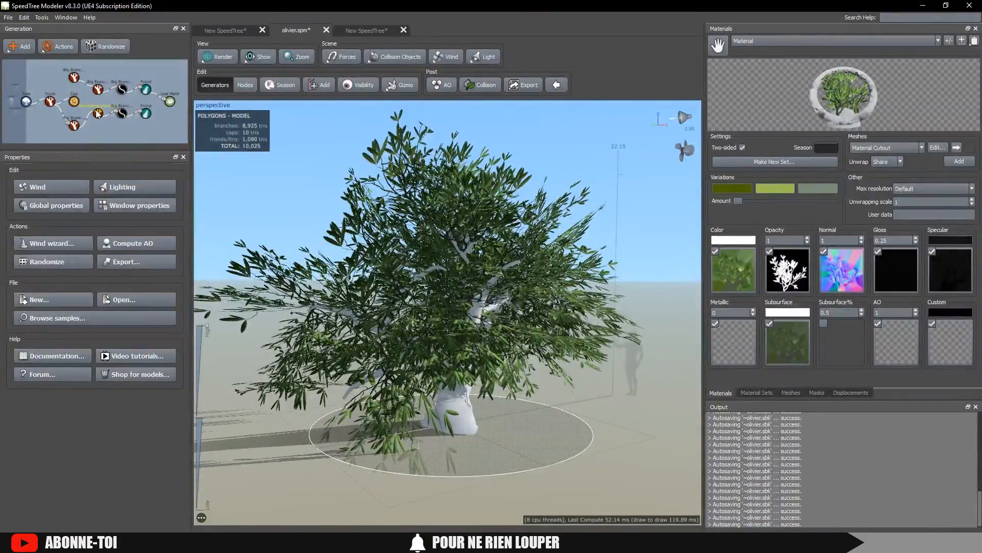
click(122, 116)
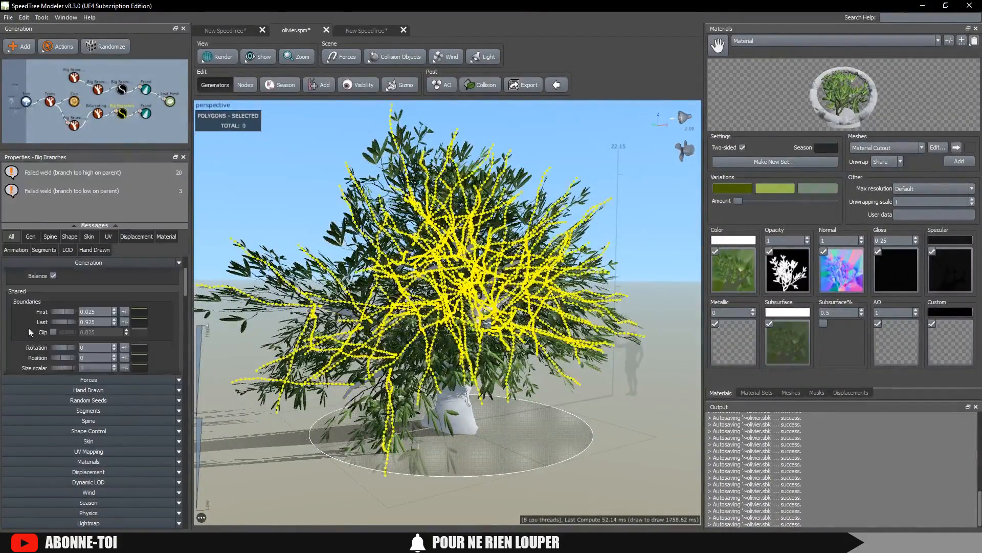
scroll(30, 268, up, 2)
scroll(29, 268, up, 1)
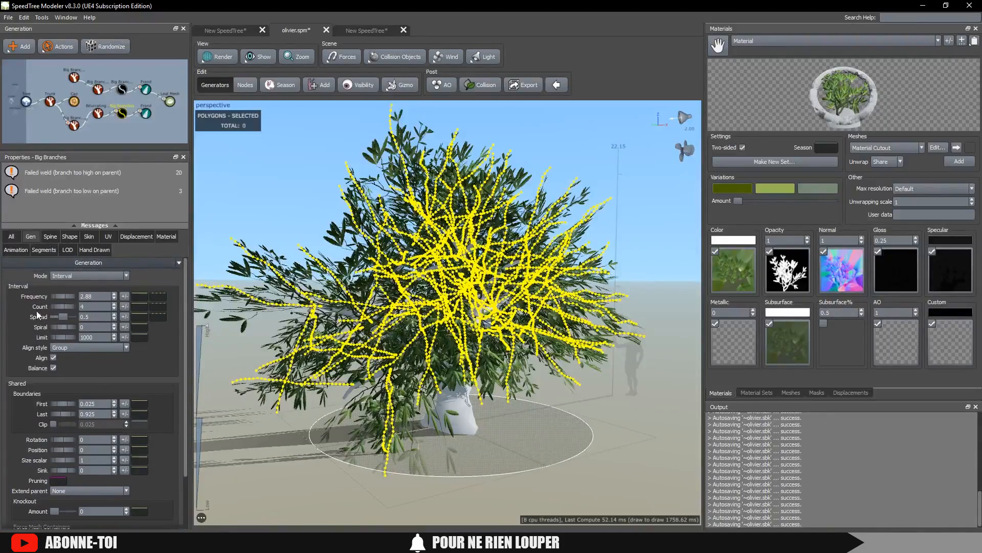
drag(68, 293, 44, 292)
click(320, 171)
drag(320, 171, 312, 215)
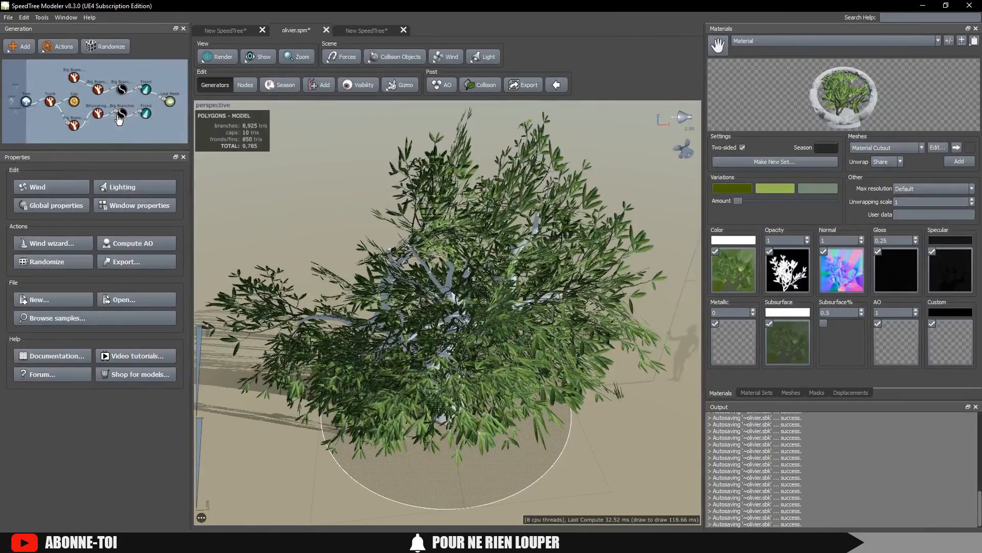
click(120, 116)
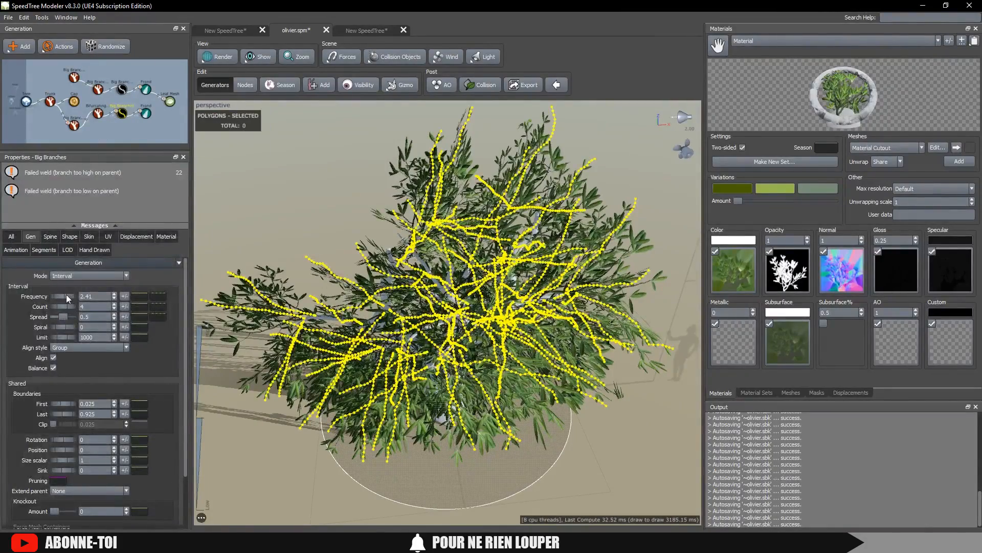
drag(66, 294, 64, 292)
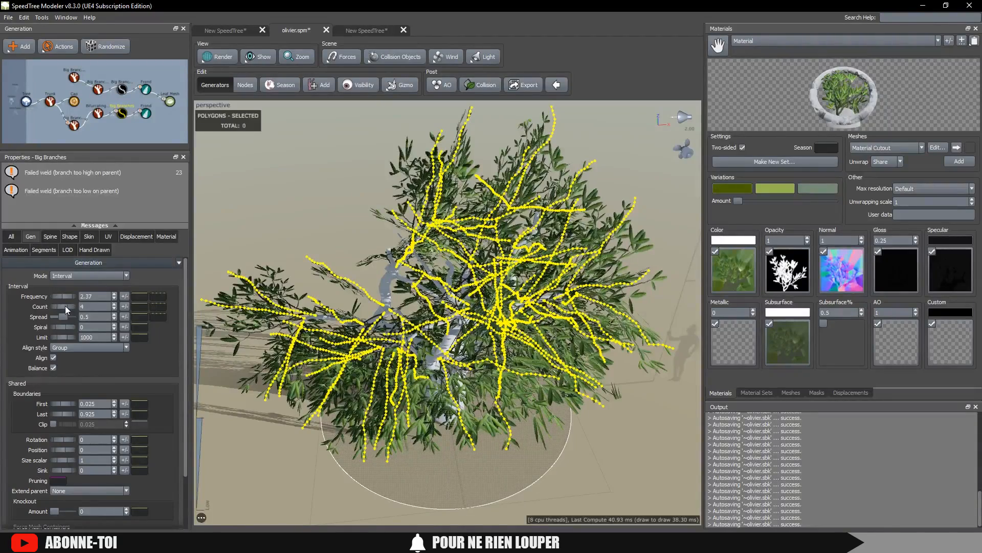
mouse_move(65, 305)
mouse_down()
mouse_move(48, 304)
mouse_move(76, 300)
mouse_up()
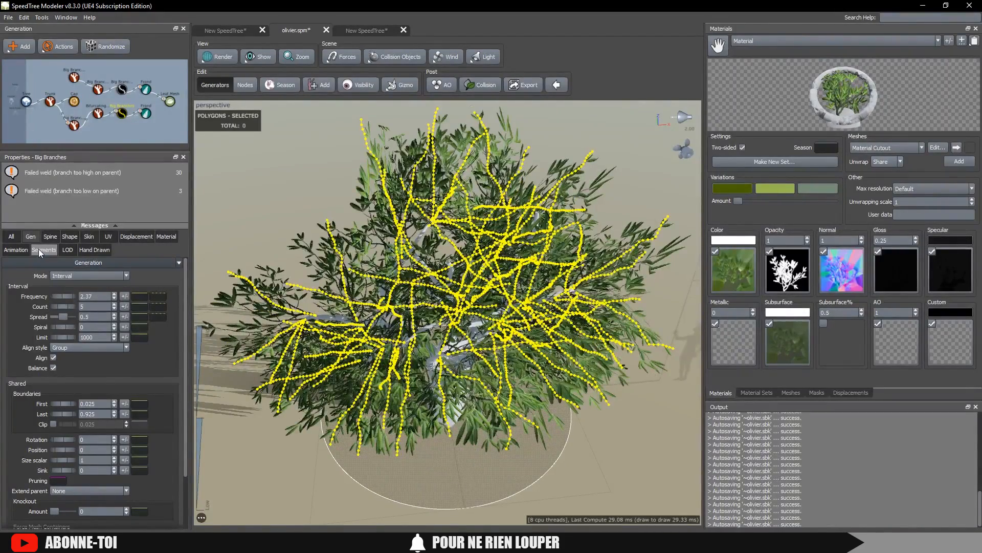
Set the lower spine-only big branches' length to 1.02 of the parent and check the canopy from above
click(50, 237)
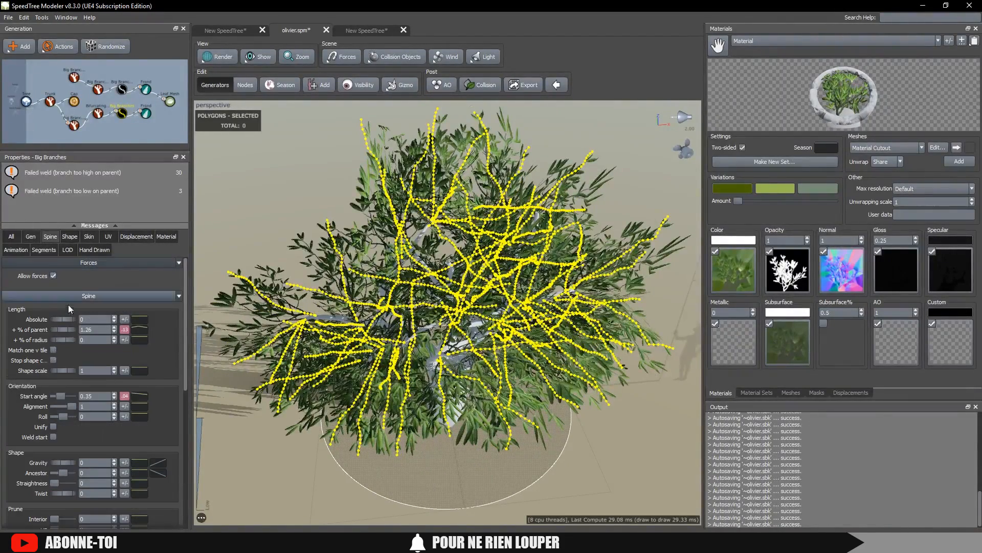
drag(71, 330, 58, 324)
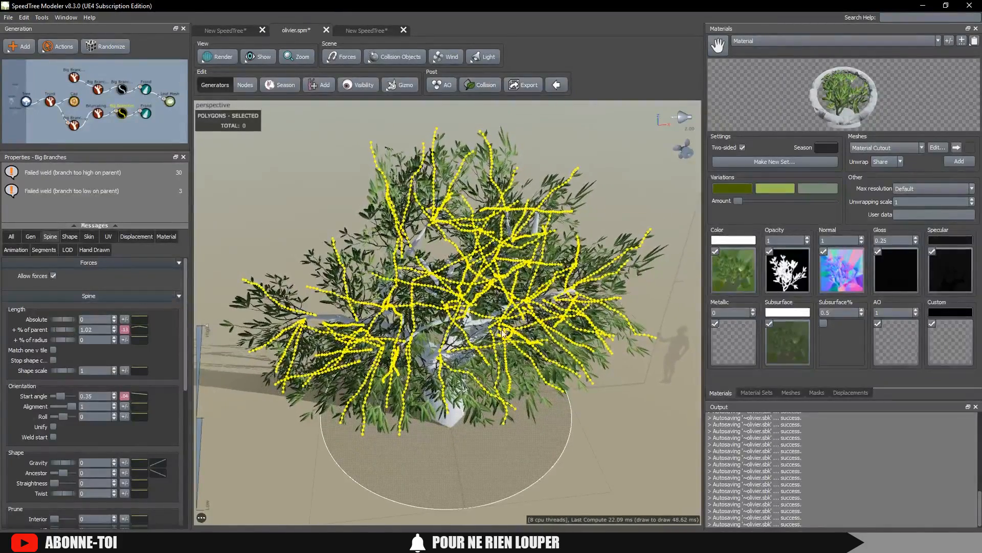
click(613, 200)
drag(532, 297, 434, 224)
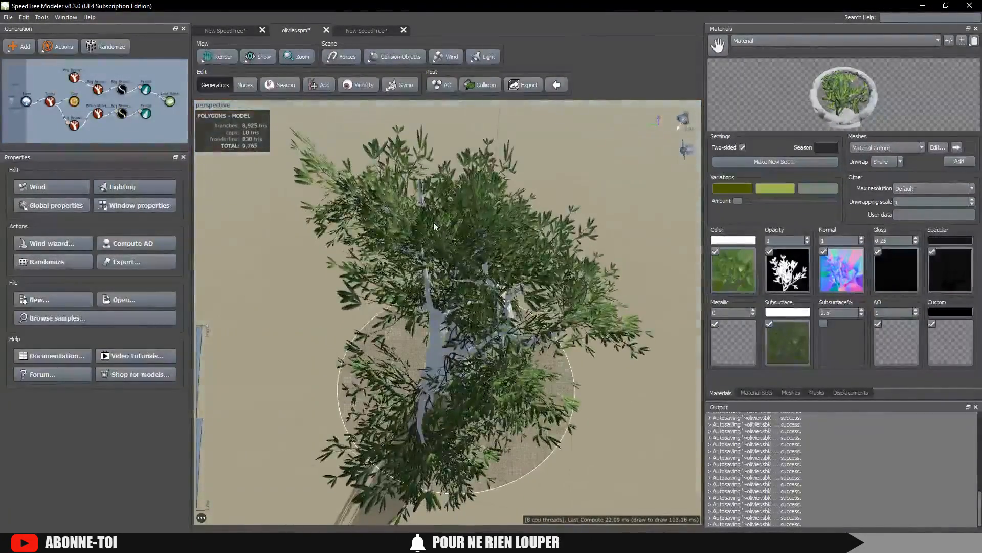
scroll(594, 159, up, 1)
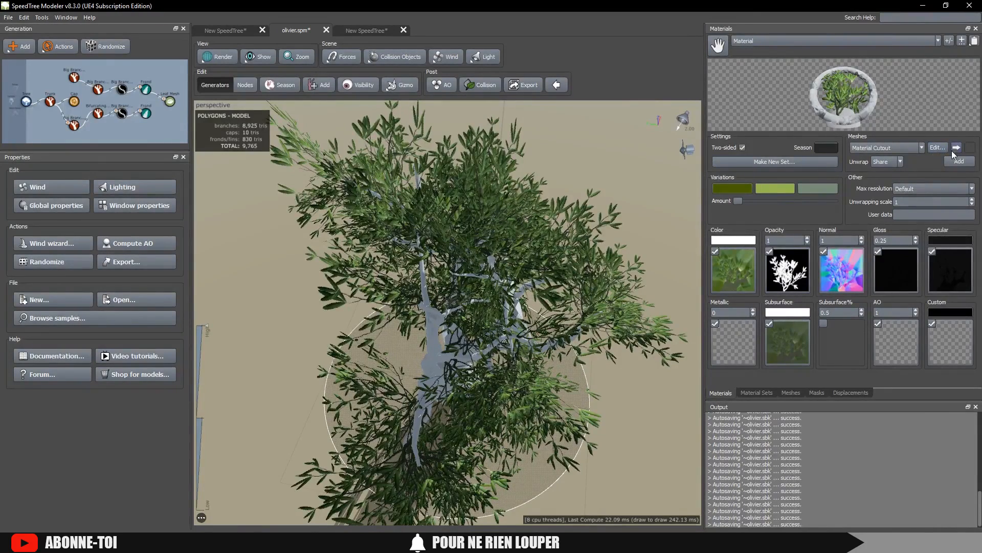
In the leaf cluster's Material Cutout, reposition the existing anchor, add a second one beside it, and angle them outward in opposite directions
click(936, 148)
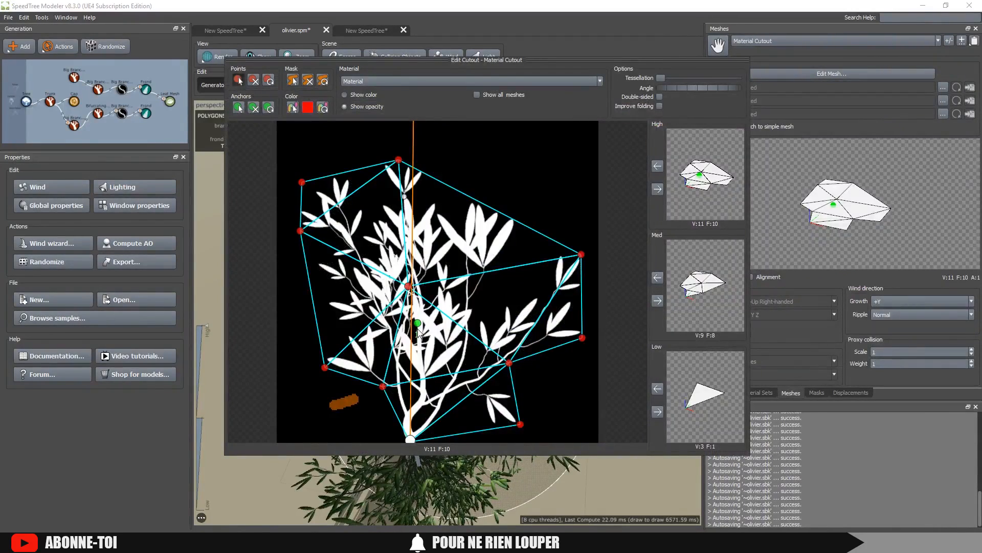
drag(419, 328, 434, 312)
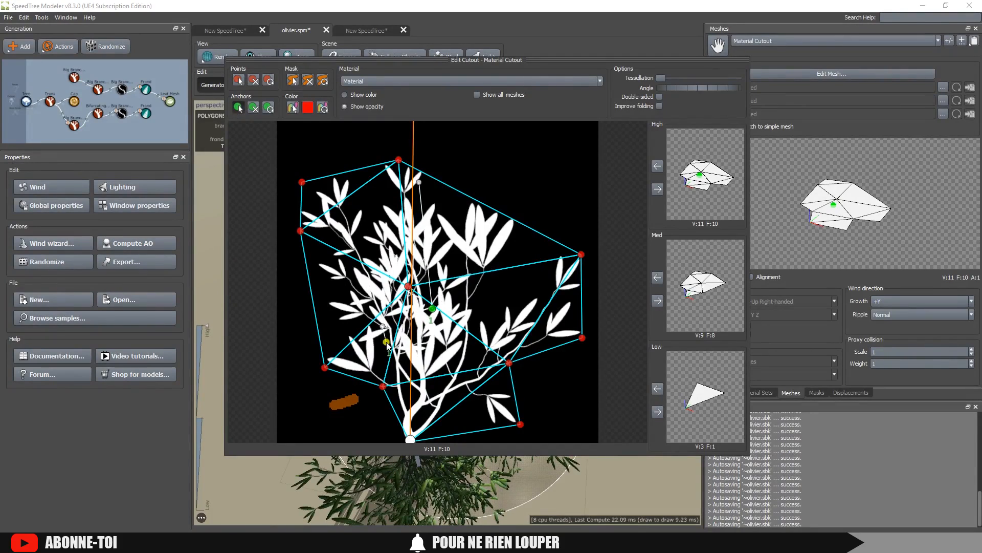
drag(374, 319, 345, 275)
drag(387, 343, 441, 348)
drag(429, 221, 521, 227)
drag(443, 346, 434, 303)
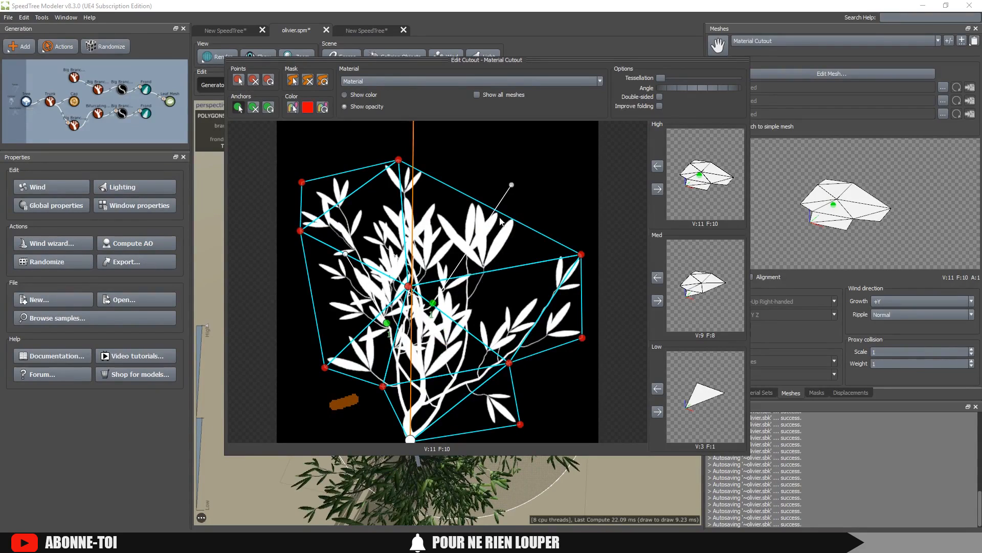
drag(511, 188, 514, 190)
Store the cutout with its two anchors as the High mesh, close the cutout editor and check the tree
click(658, 189)
click(649, 489)
scroll(560, 328, up, 4)
scroll(560, 312, down, 5)
drag(524, 284, 519, 306)
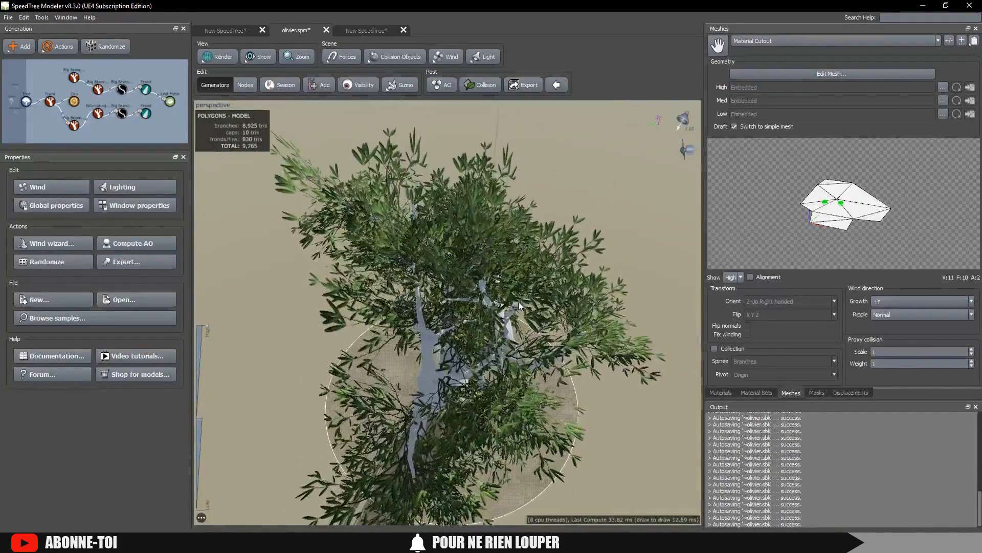
Add a Leaf Mesh generator to the lower fronds so leaves grow from the cutout anchors
click(149, 113)
right_click(148, 114)
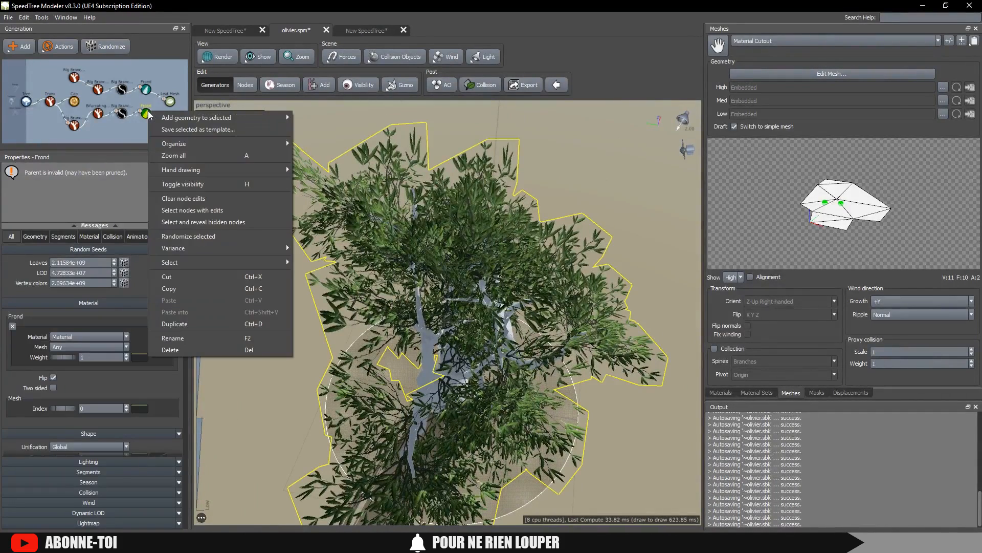
mouse_move(245, 123)
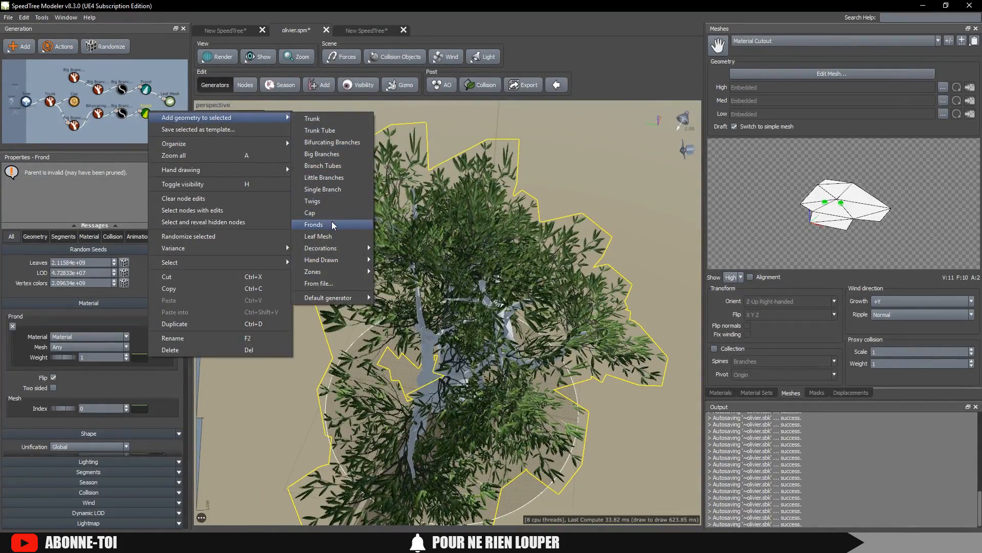
click(325, 237)
scroll(328, 240, up, 2)
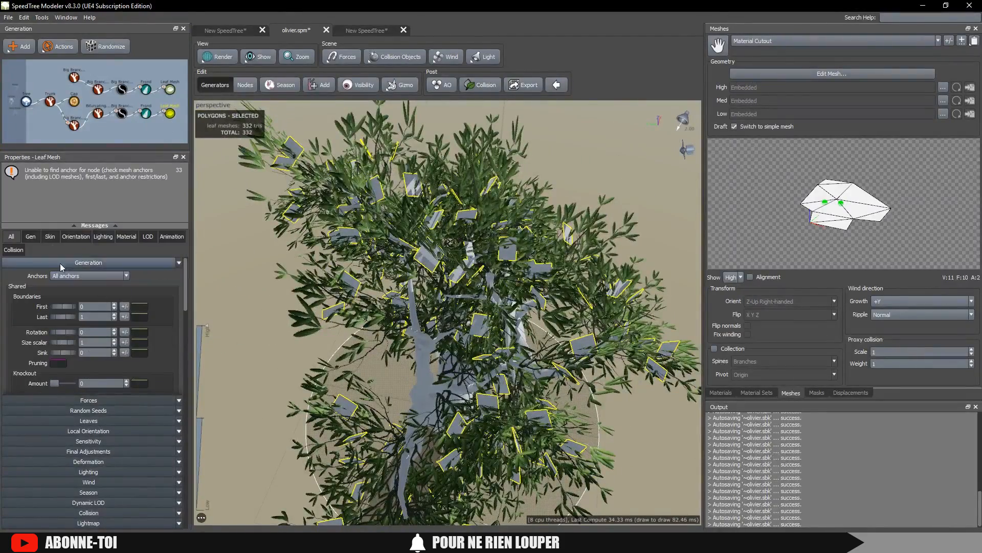
Set the size of the new leaf meshes to 2.61
scroll(85, 340, down, 2)
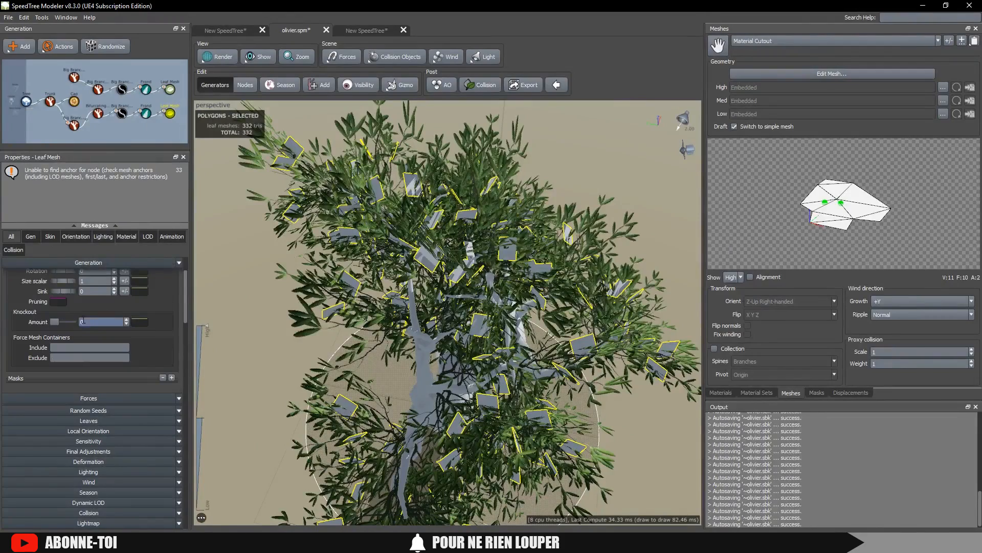
scroll(90, 317, down, 5)
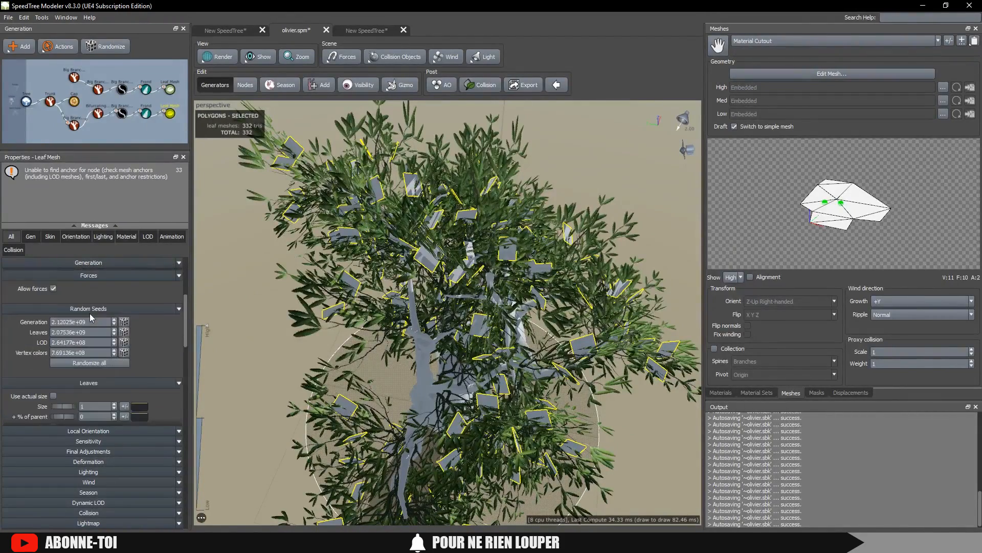
drag(58, 347, 141, 342)
Apply the leaf material named Material 2 to the new leaf meshes and view the whole tree
click(770, 45)
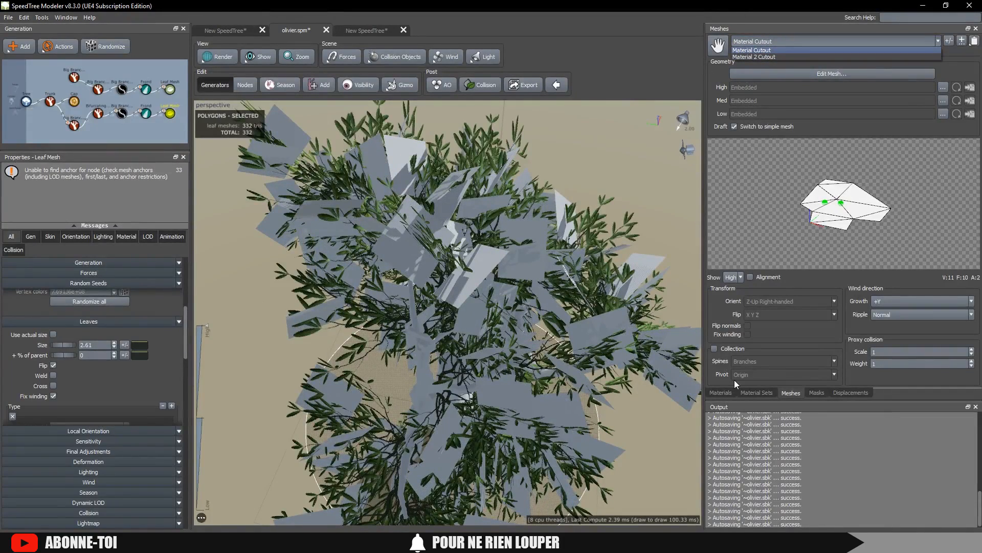
click(726, 391)
click(726, 391)
click(784, 42)
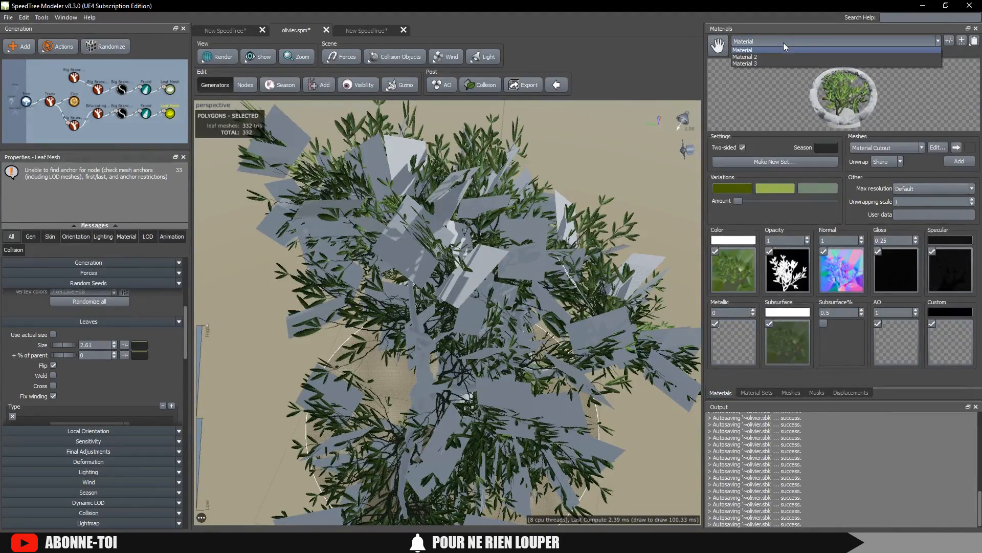
click(757, 57)
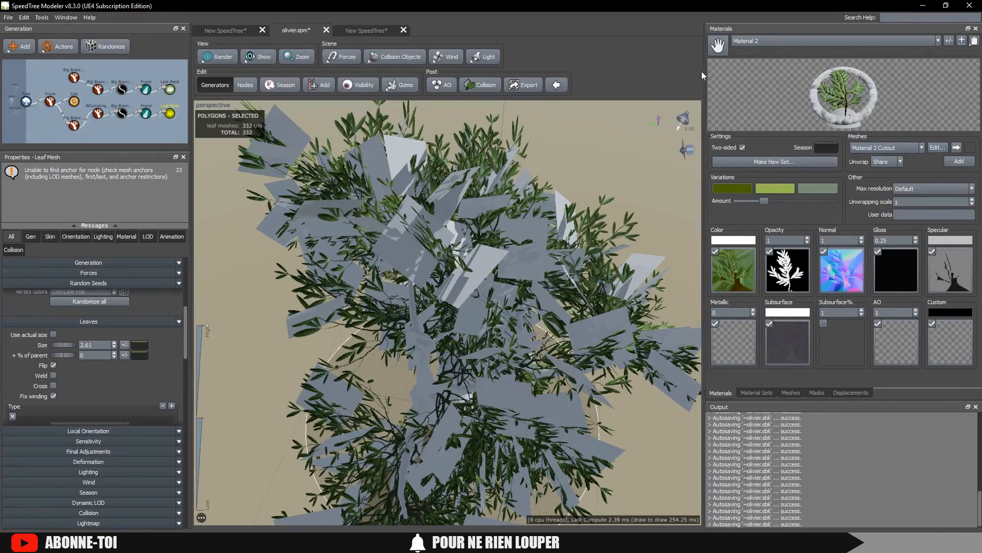
drag(492, 264, 506, 148)
click(266, 239)
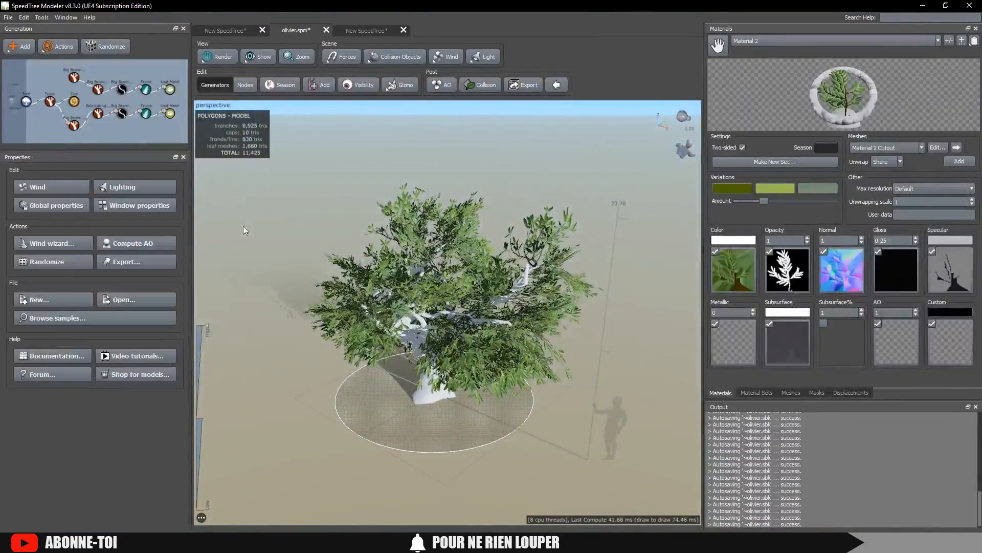
Set the leaf meshes' size to 3.13
click(169, 113)
drag(440, 205, 432, 188)
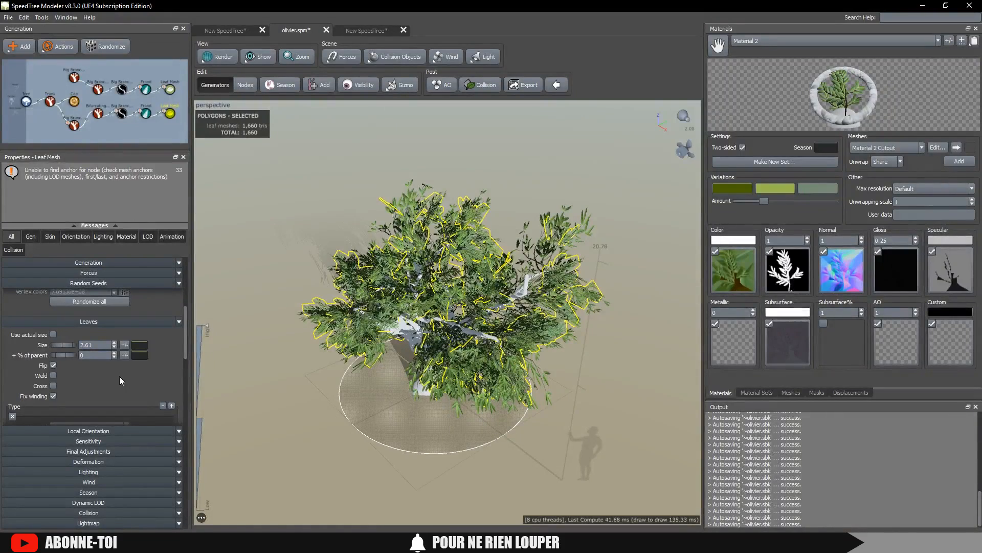
drag(65, 346, 92, 347)
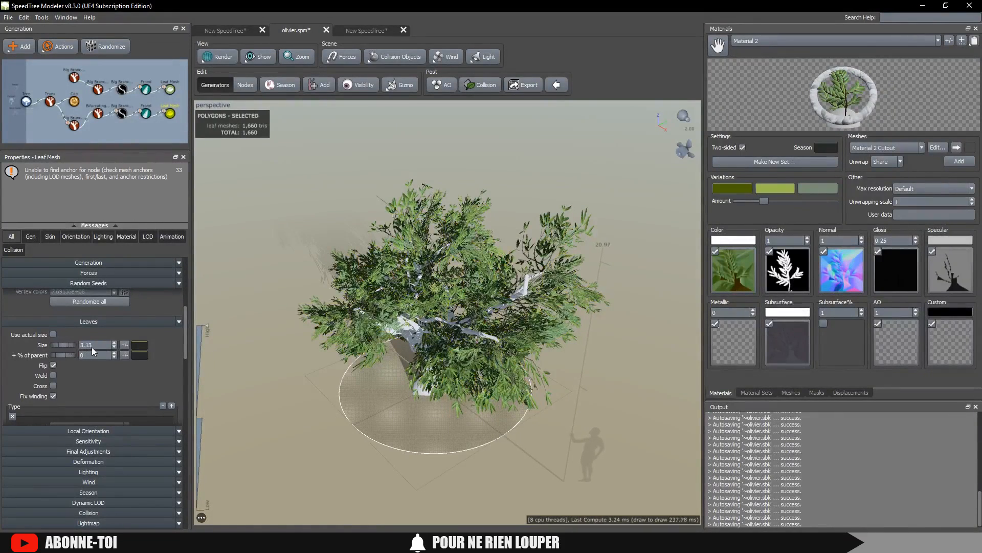
Set the lower leaf meshes' size to 3.18 with a variance of 0.27
click(124, 345)
drag(194, 361, 255, 360)
drag(496, 388, 535, 334)
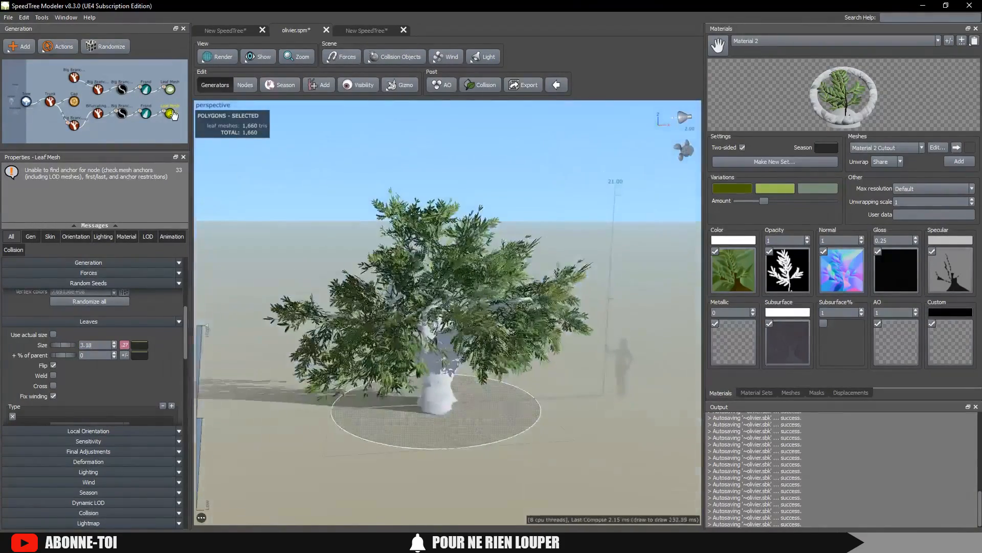
Give the lower spine-only branches early noise with an amount of 0.96 and turbulence of 0.74
click(121, 113)
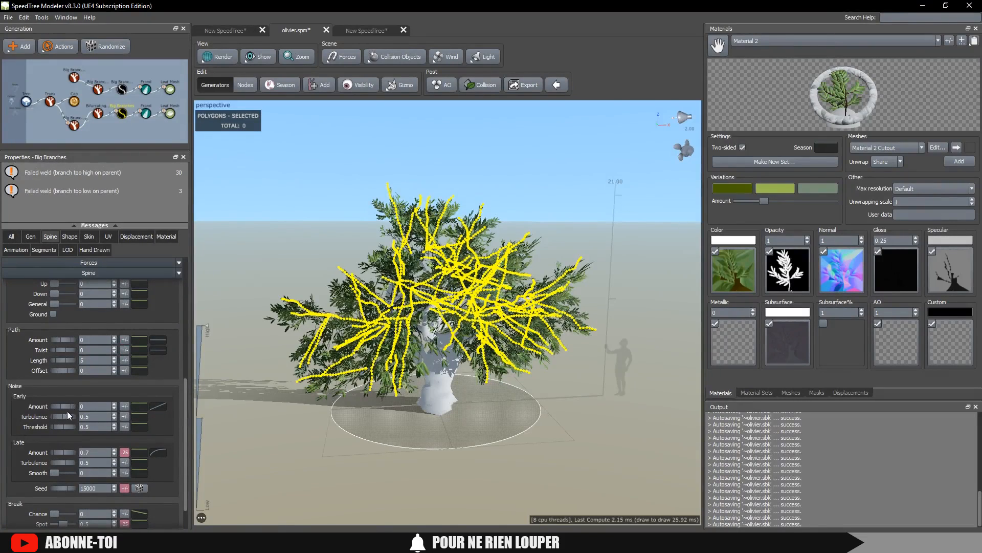
drag(57, 416, 108, 394)
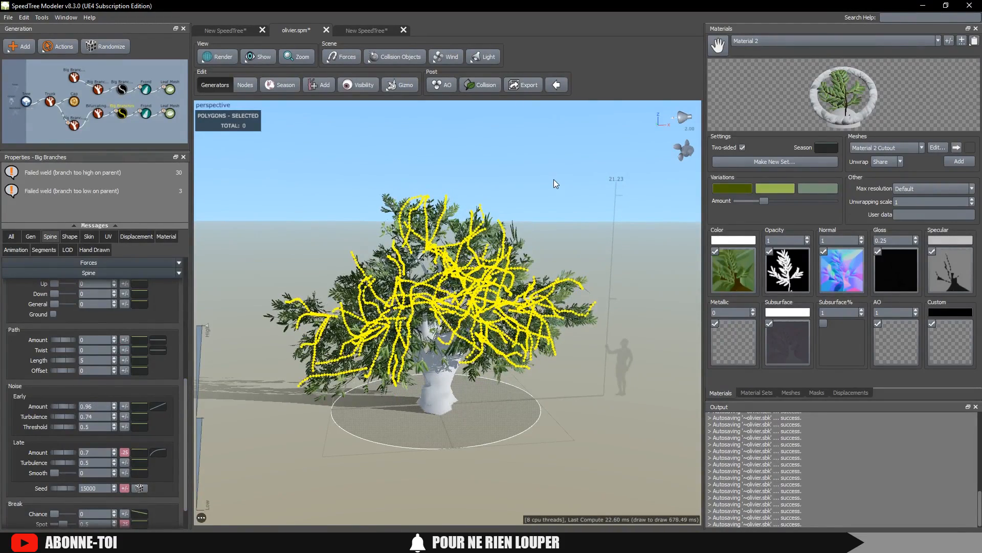
click(553, 179)
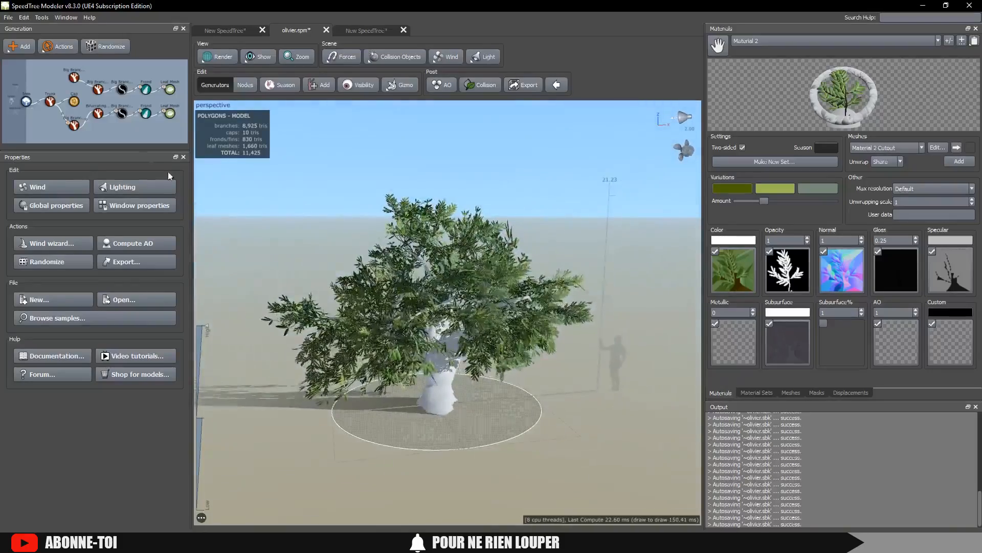
Isolate a single bifurcating branch and its foliage by focusing on it
scroll(451, 286, up, 5)
drag(450, 286, 441, 230)
drag(549, 226, 511, 230)
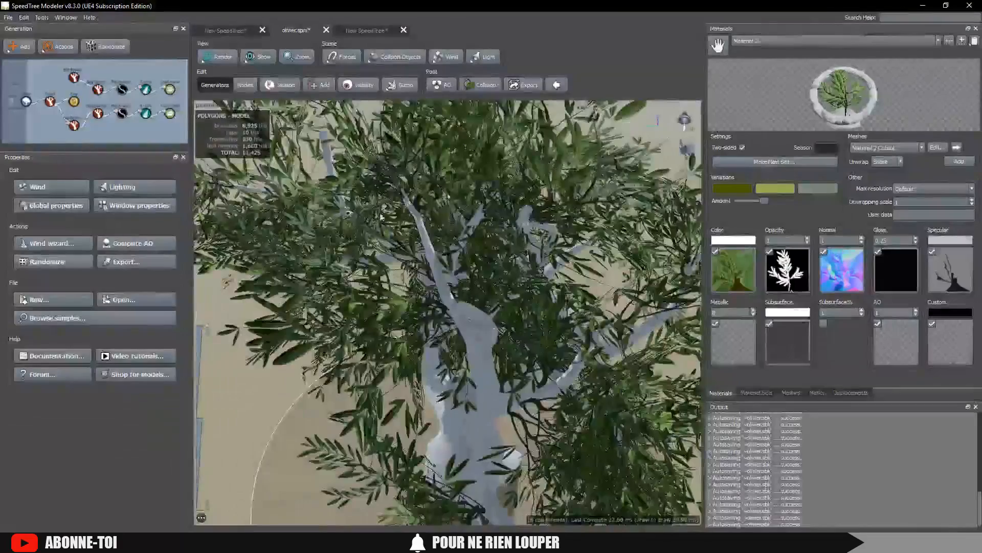
middle_drag(511, 230, 491, 328)
scroll(476, 313, up, 3)
drag(476, 307, 482, 272)
click(448, 279)
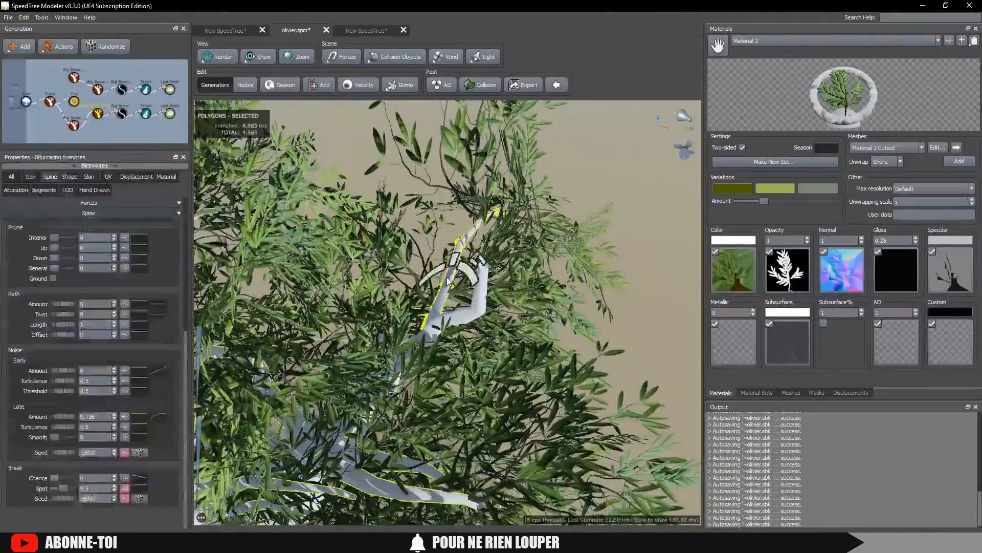
click(359, 85)
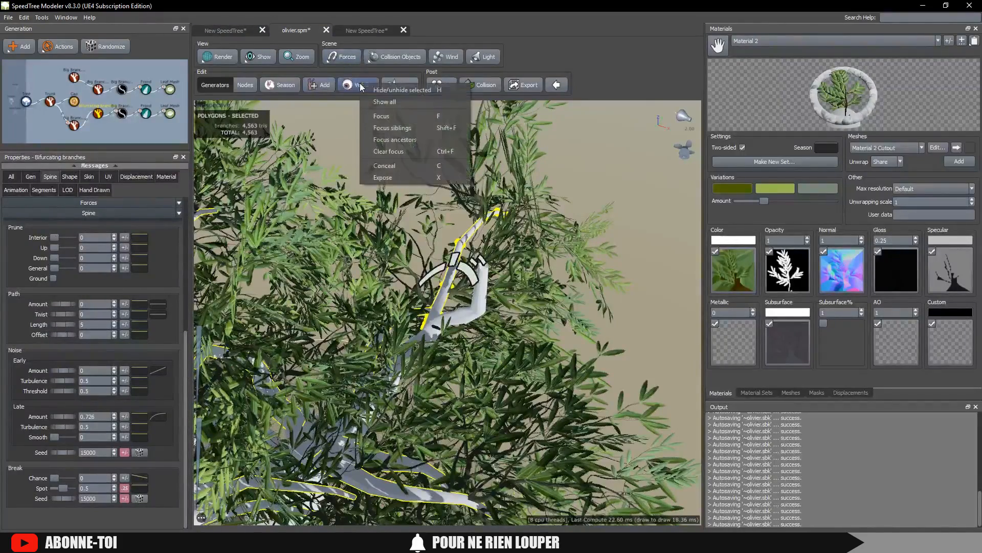
click(397, 116)
drag(590, 204, 404, 256)
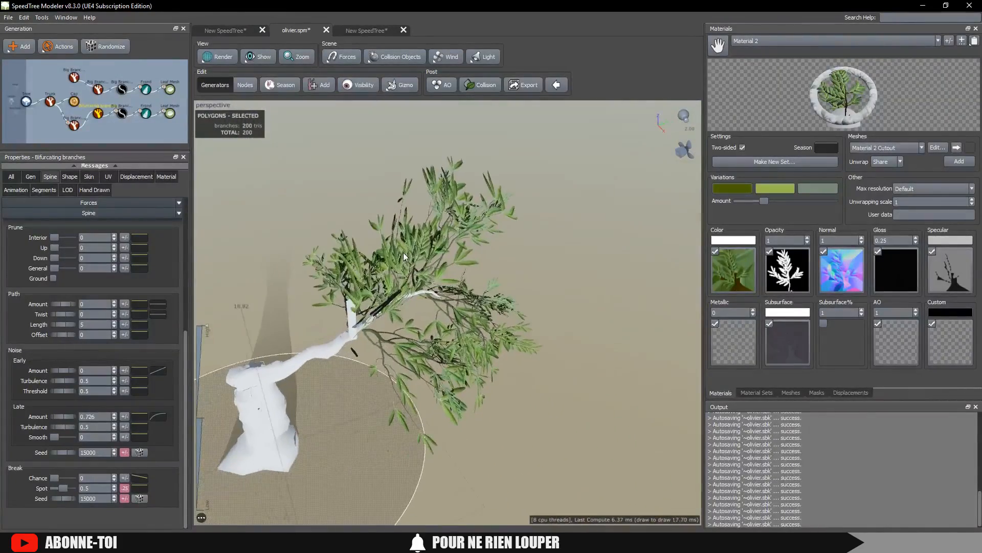
Set the lower spine-only branches' start angle to 0.353, alignment to 0.971 and gravity to -0.24
click(122, 115)
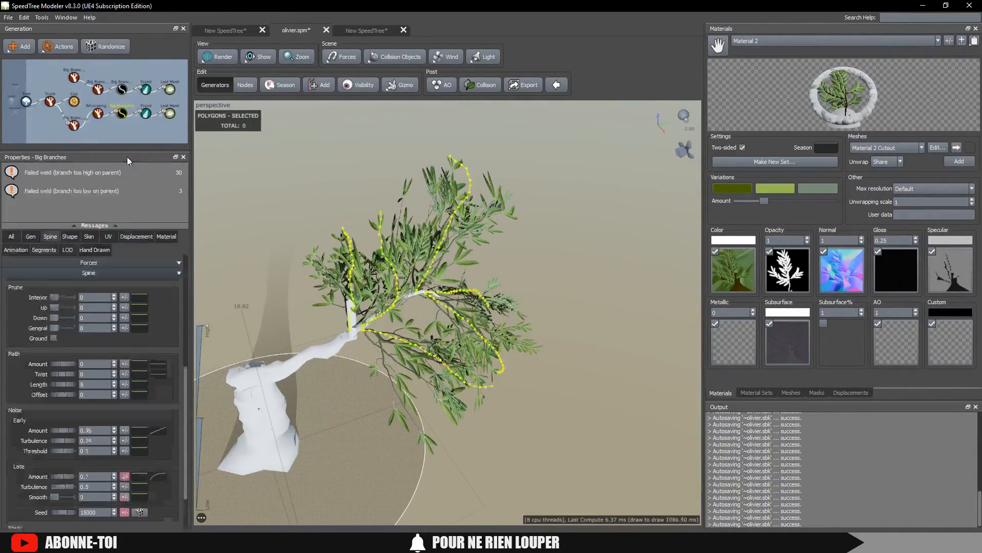
click(16, 238)
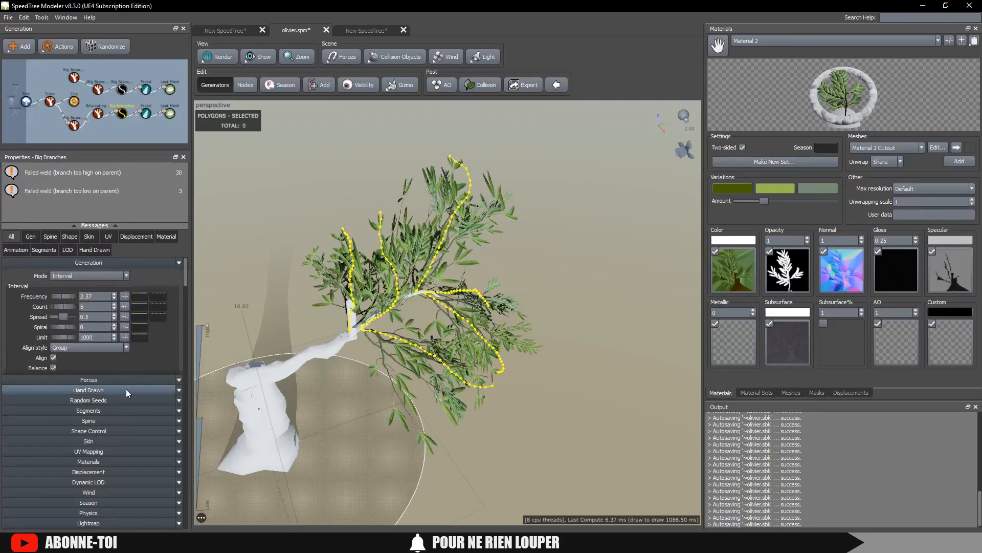
click(54, 240)
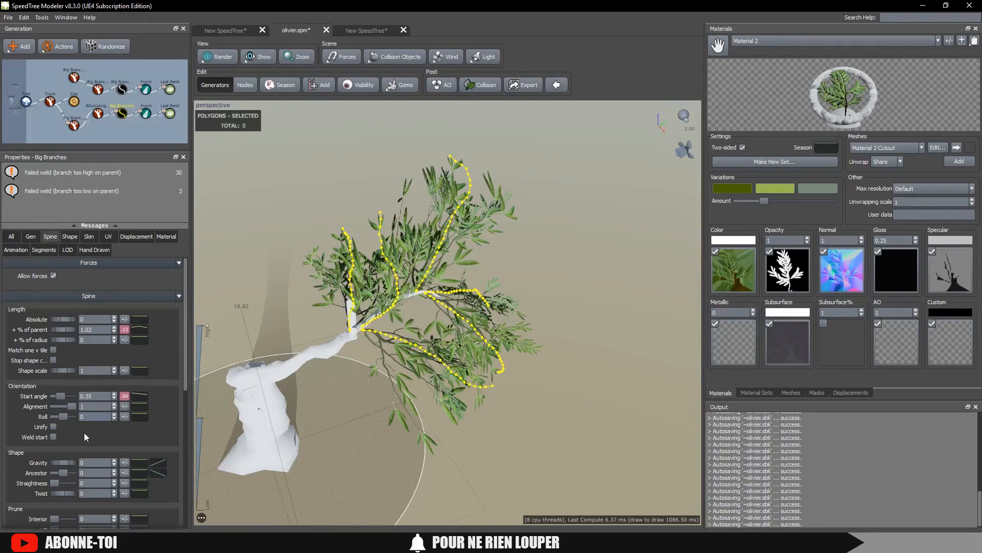
drag(56, 396, 73, 407)
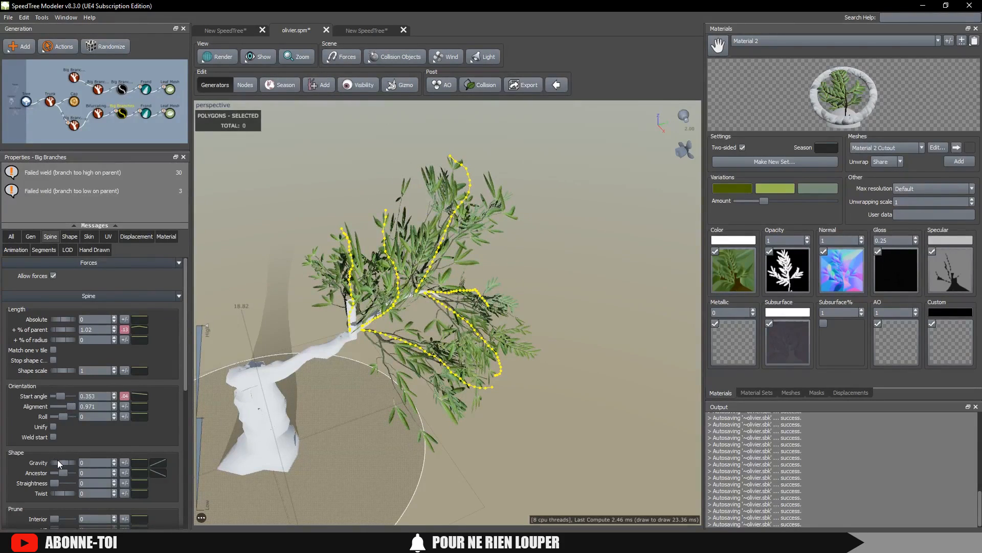
drag(61, 461, 48, 442)
mouse_move(446, 359)
mouse_down()
mouse_move(455, 344)
mouse_move(418, 283)
mouse_move(463, 340)
mouse_move(459, 350)
mouse_up()
scroll(79, 453, down, 3)
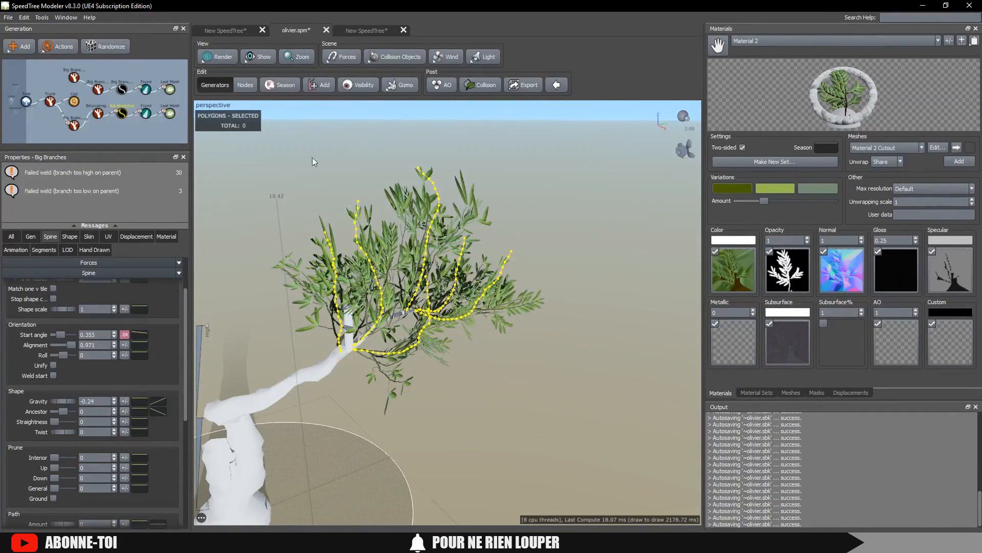
Clear the branch focus so the whole tree is shown, and deselect everything
click(357, 85)
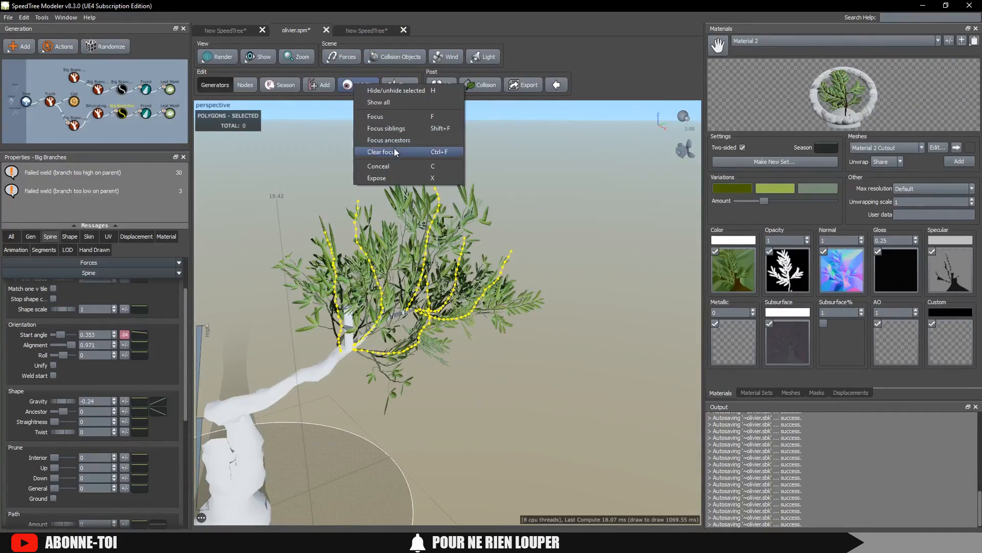
click(395, 151)
click(501, 389)
drag(501, 388, 540, 240)
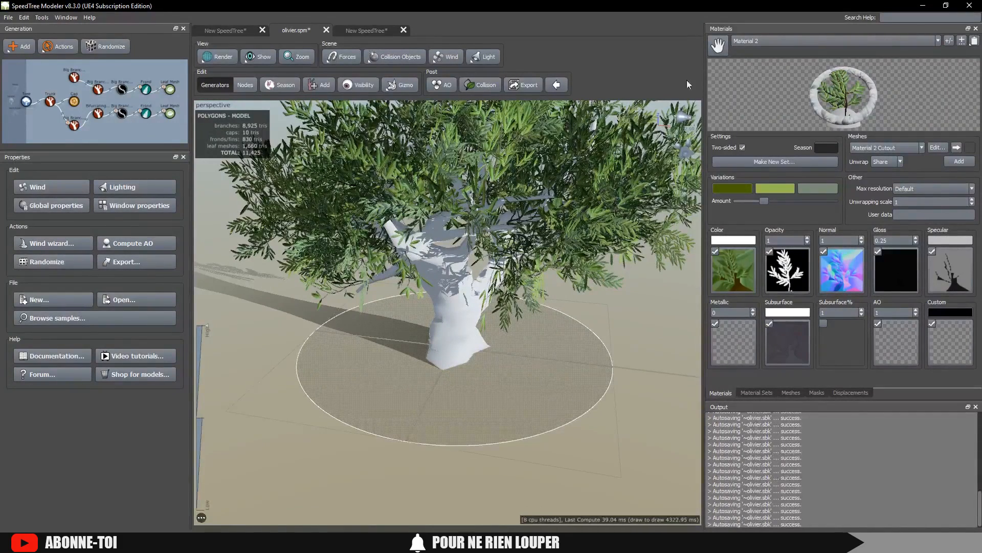
Apply the bark material named Material 3 to the trunk and branches
click(757, 43)
click(754, 62)
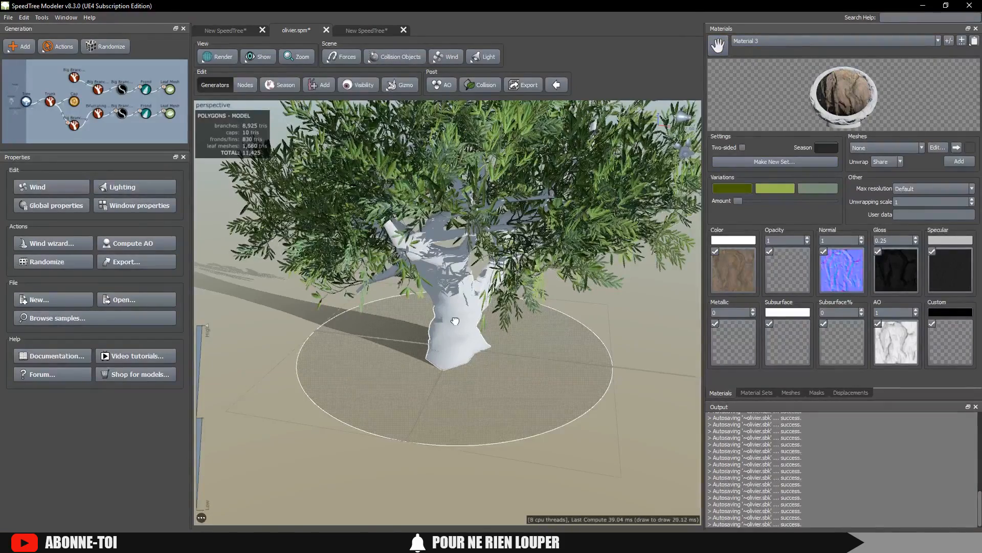
drag(455, 321, 451, 321)
click(491, 392)
scroll(535, 342, down, 5)
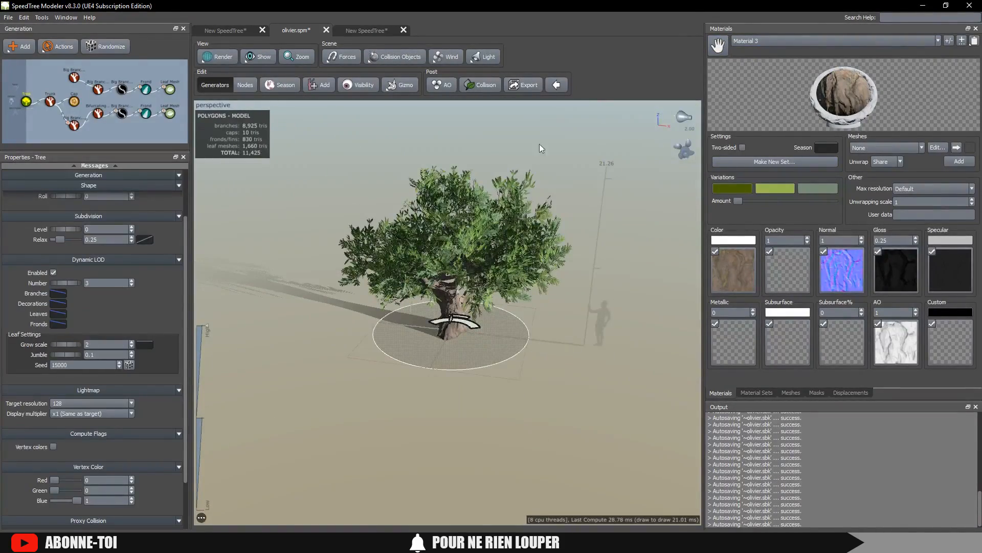
Examine the bark-textured olive tree from several sides, both close up and as a whole
click(532, 170)
drag(532, 170, 481, 329)
scroll(485, 330, up, 3)
scroll(484, 330, down, 3)
drag(417, 335, 434, 309)
click(539, 542)
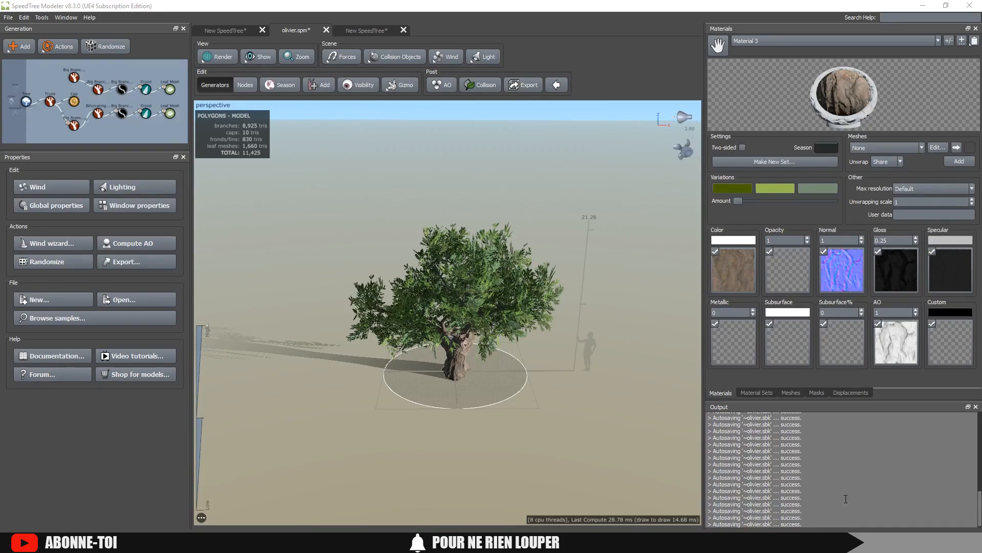
drag(533, 328, 490, 310)
scroll(463, 308, up, 3)
drag(432, 261, 396, 280)
middle_drag(395, 280, 436, 290)
scroll(437, 288, down, 2)
drag(517, 253, 480, 324)
drag(469, 361, 518, 407)
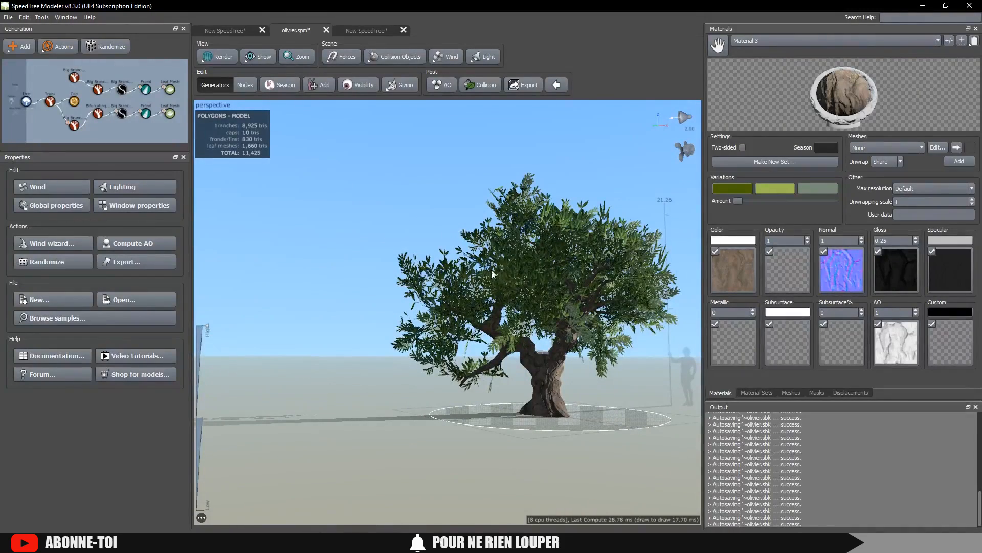
drag(537, 295, 429, 389)
Preview the tree at its lowest level of detail and examine it from far away and up close
click(474, 407)
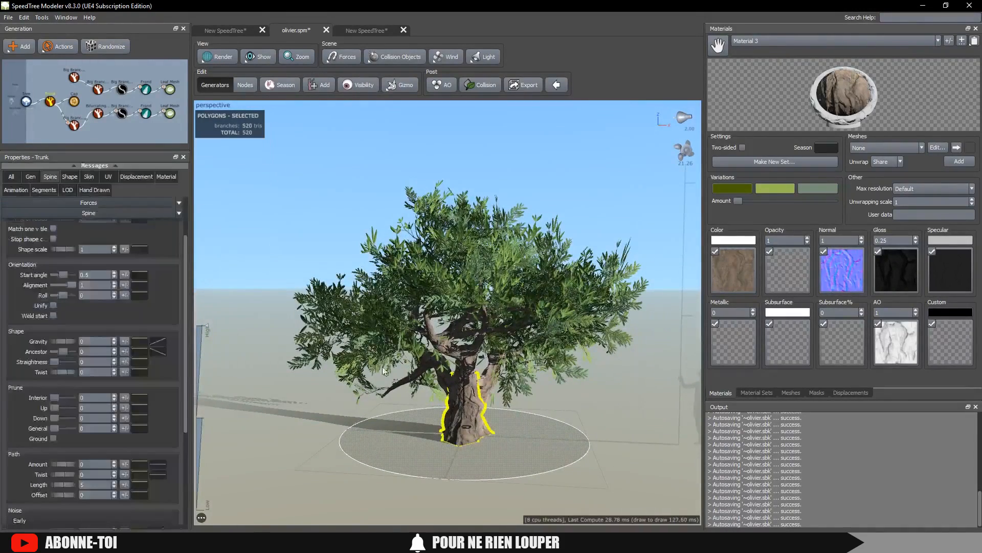
click(427, 331)
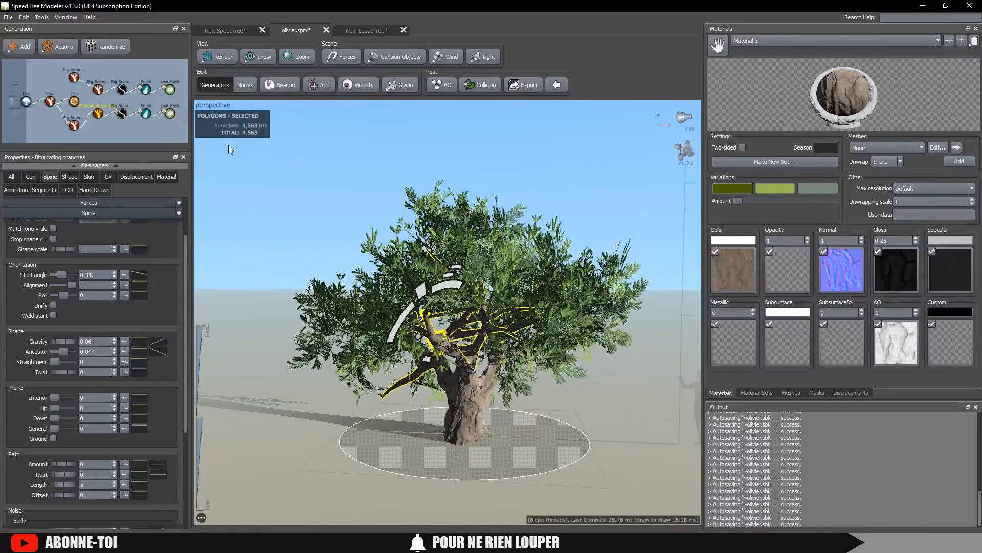
scroll(473, 245, down, 1)
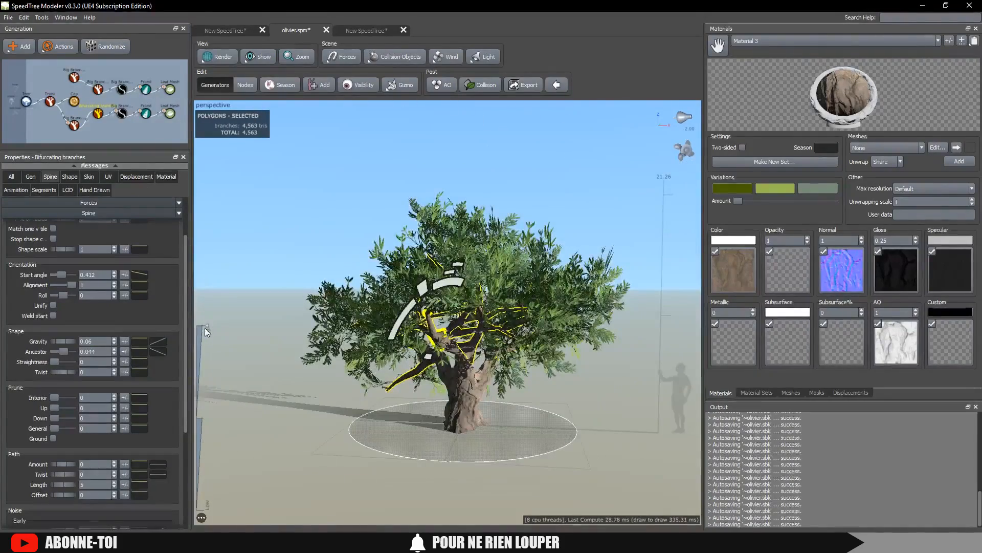
mouse_move(211, 414)
mouse_down()
mouse_move(194, 344)
mouse_move(232, 532)
mouse_up()
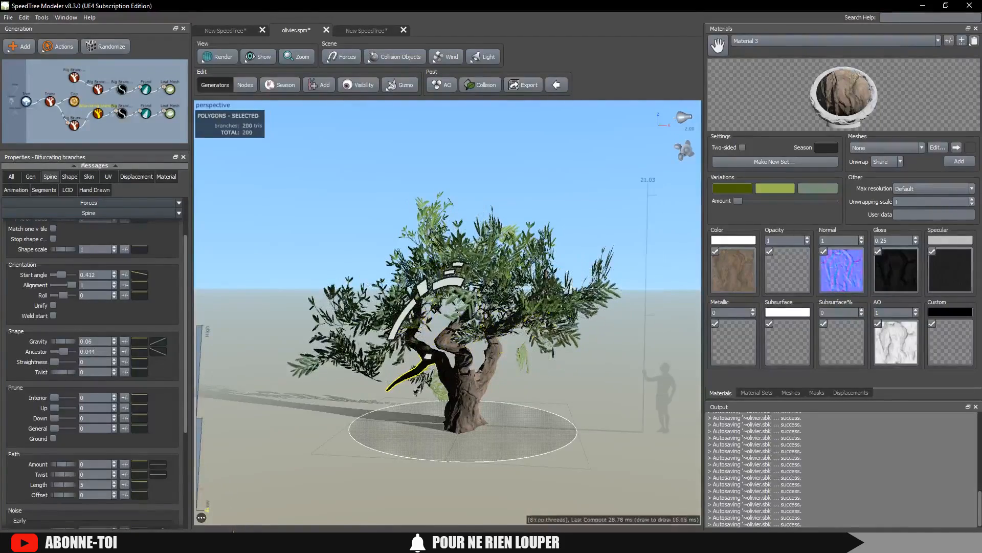
click(393, 452)
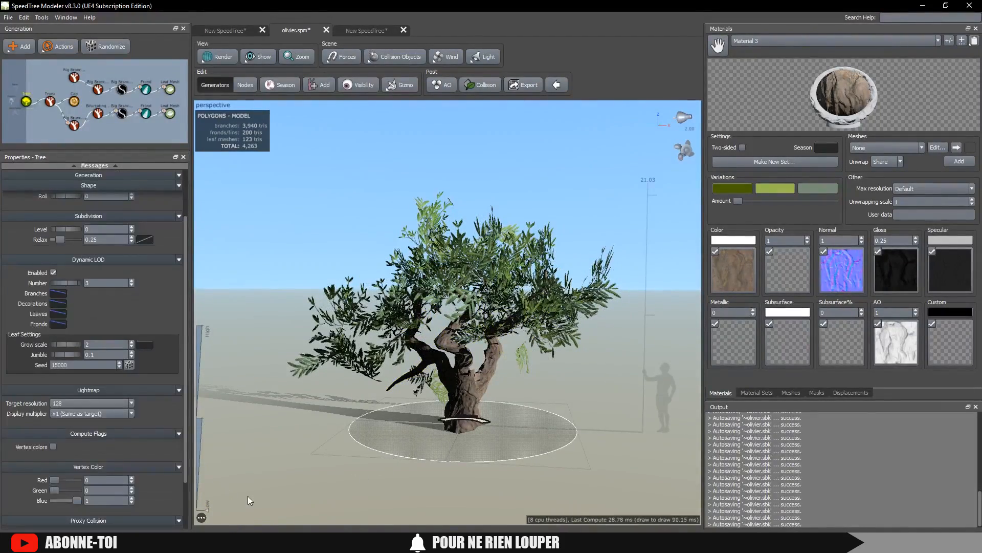
drag(331, 394, 491, 353)
scroll(554, 327, down, 6)
scroll(551, 321, down, 5)
drag(555, 327, 490, 361)
scroll(489, 381, up, 10)
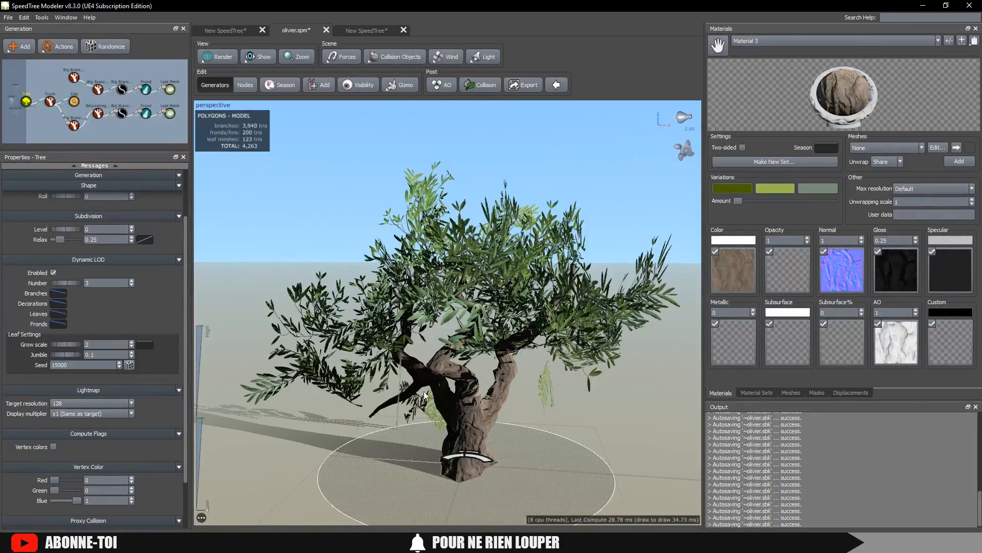
Return the tree preview to the highest level of detail and inspect the full foliage
drag(208, 513, 216, 300)
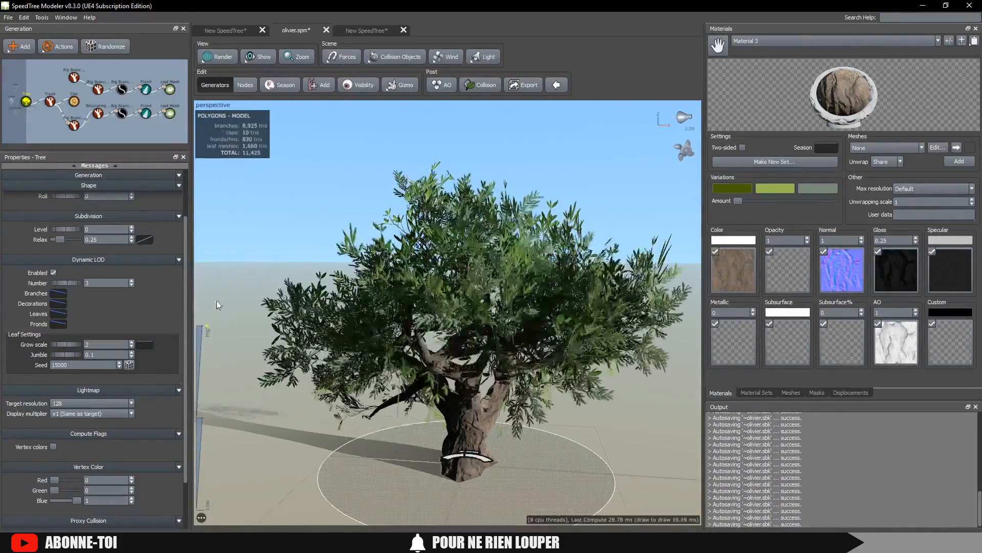
scroll(343, 353, up, 3)
scroll(353, 350, down, 5)
drag(486, 261, 371, 267)
click(285, 256)
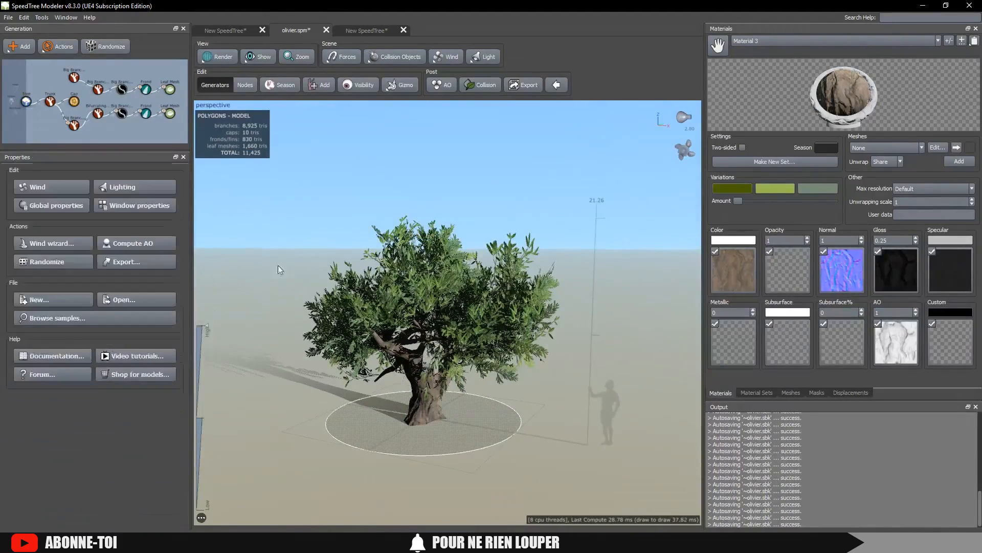
drag(369, 183, 240, 165)
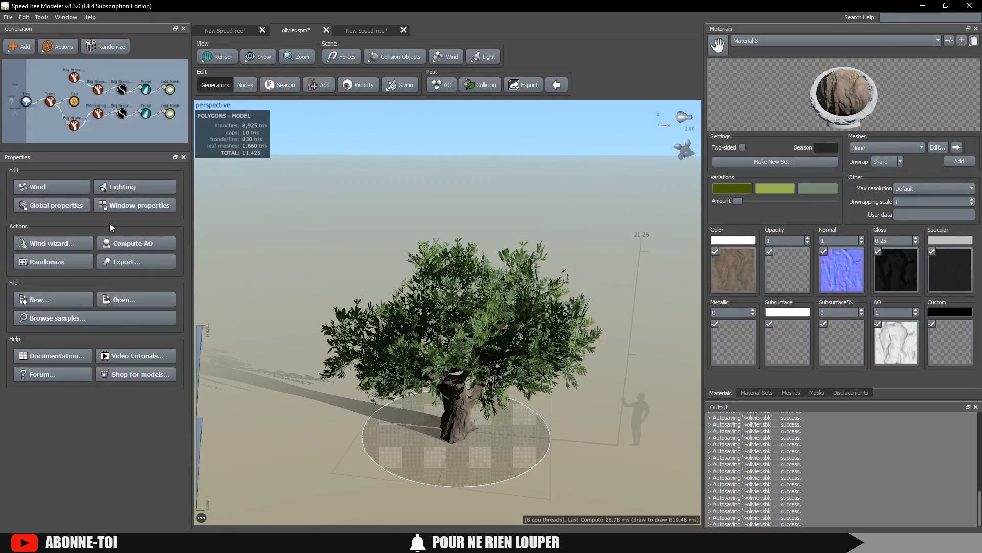
Set up wind with the Wind Wizard using the Ornamental, cultivated tree type, and view the tree's motion from several sides
click(64, 188)
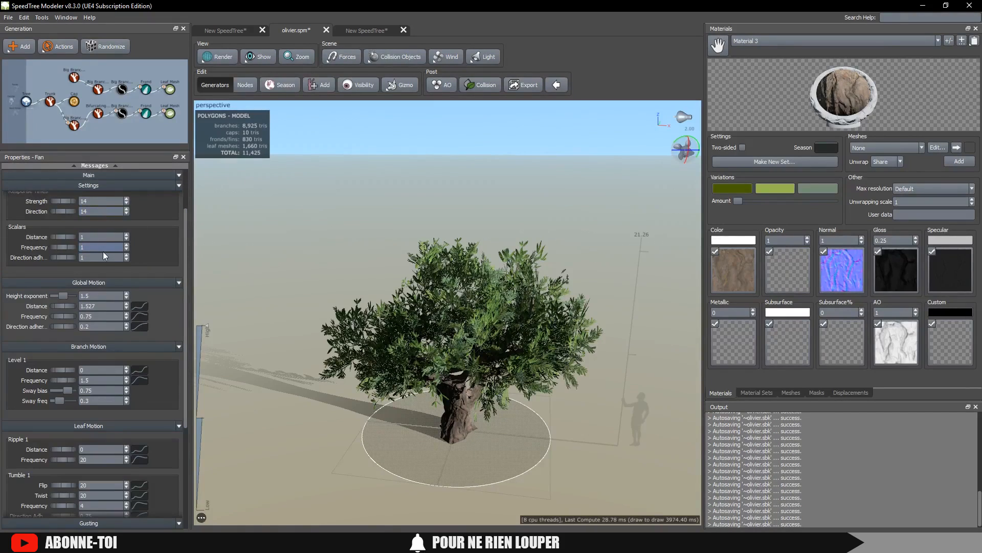
scroll(103, 243, up, 3)
click(80, 189)
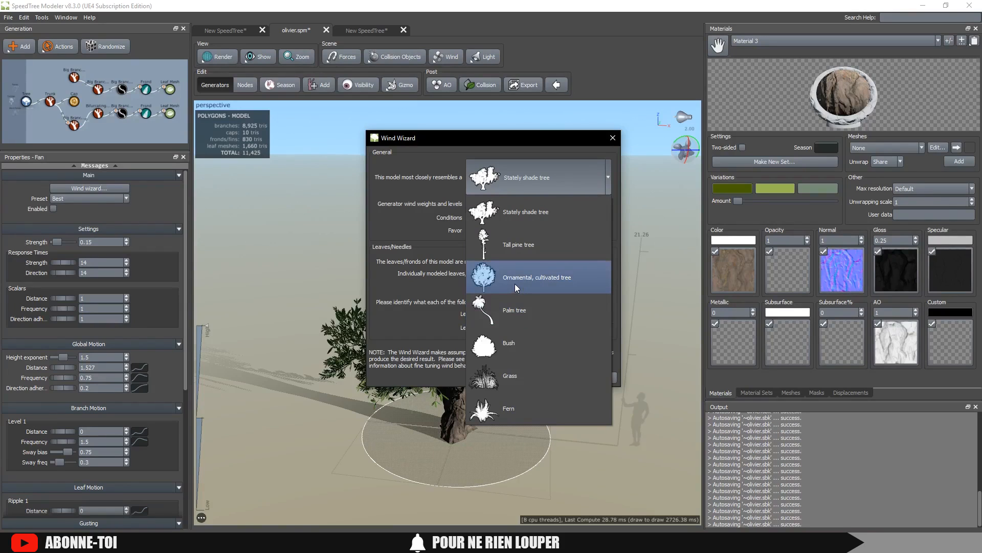
click(515, 283)
click(560, 377)
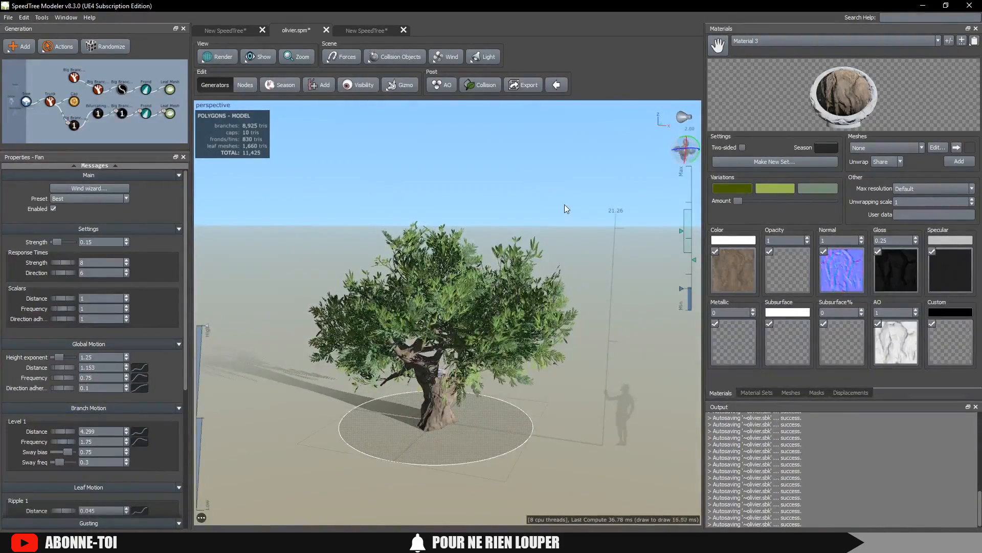
drag(566, 208, 498, 228)
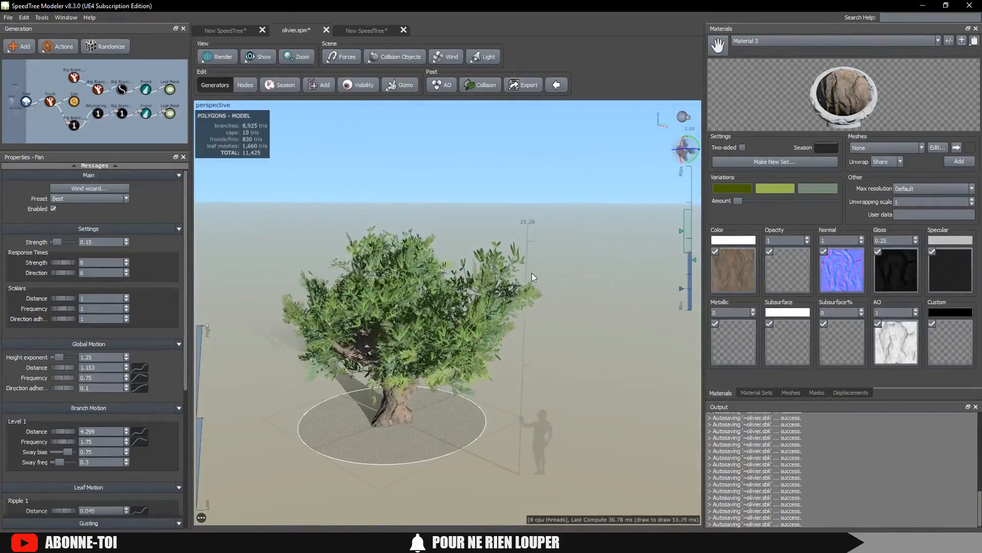
drag(424, 350, 512, 317)
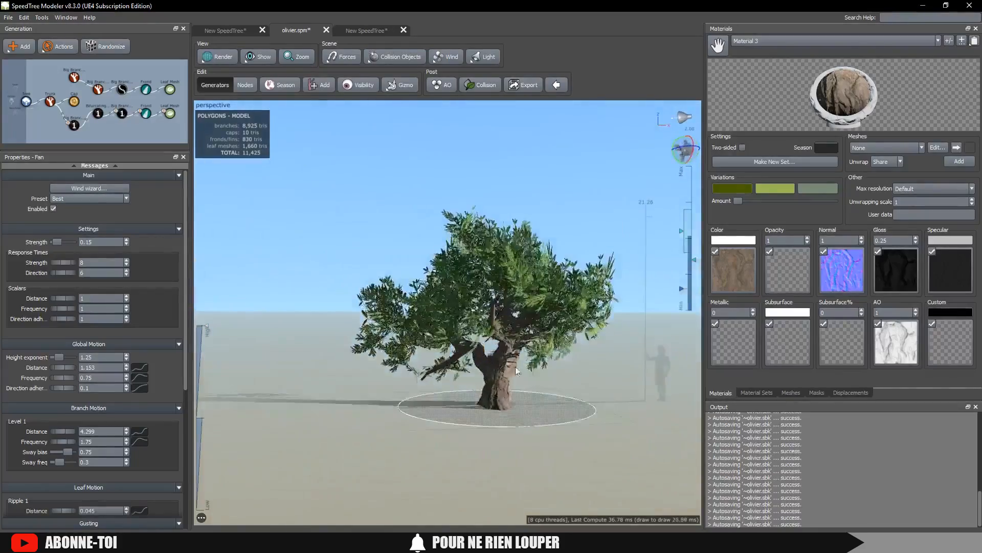
click(490, 417)
mouse_move(491, 415)
mouse_down()
mouse_move(419, 376)
mouse_move(323, 358)
mouse_move(464, 302)
mouse_move(478, 307)
mouse_up()
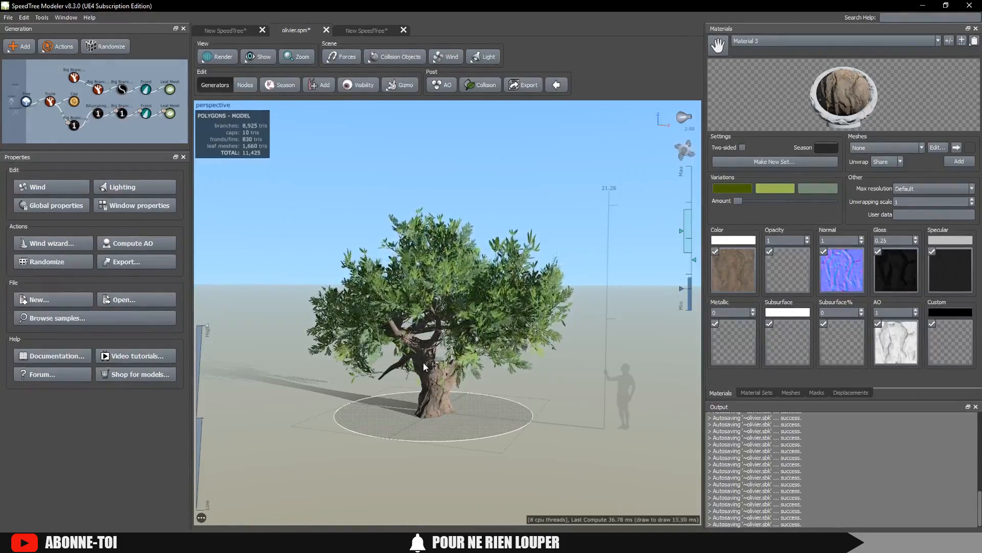
drag(523, 343, 542, 379)
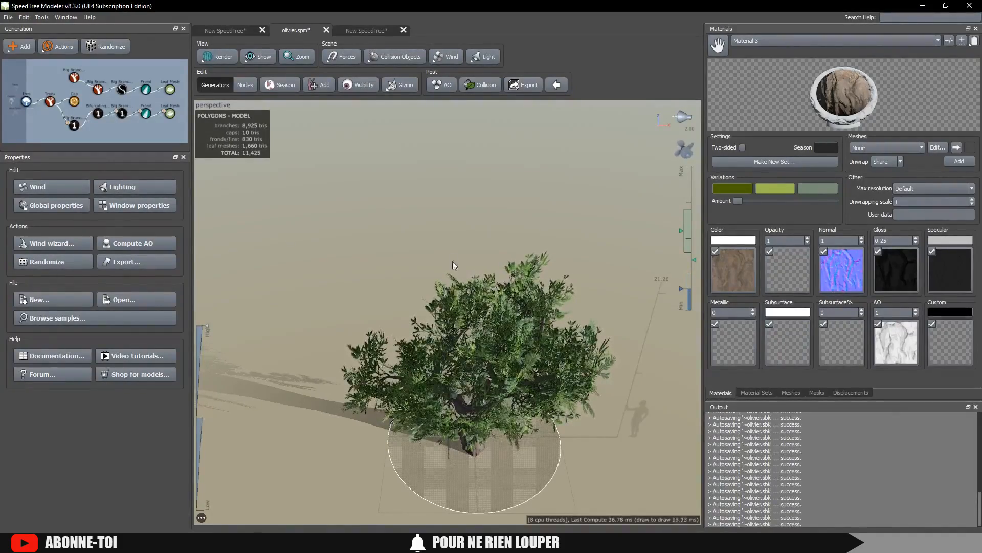
Examine the foliage moving in the wind from several sides, both close up and as a whole tree
scroll(467, 271, up, 2)
drag(416, 276, 477, 333)
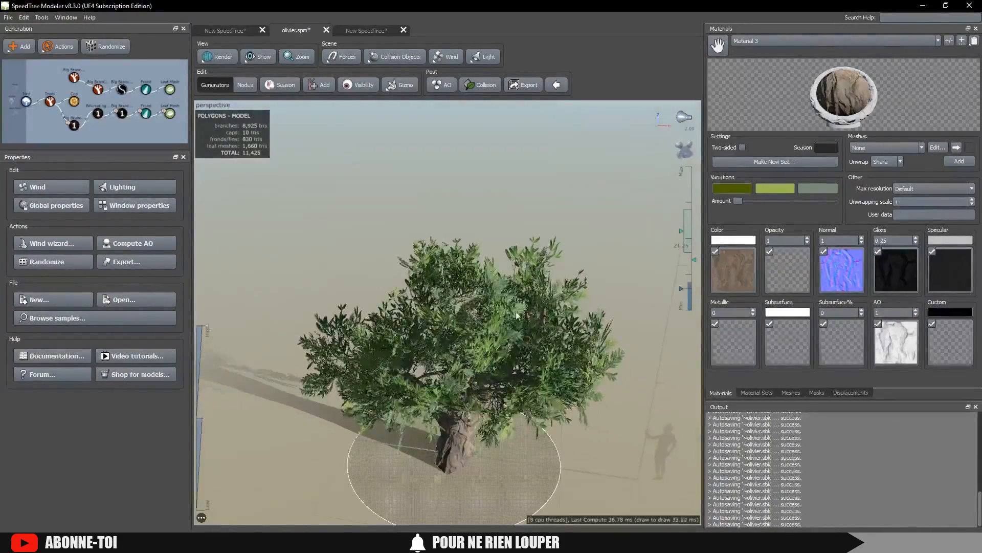
drag(397, 293, 483, 382)
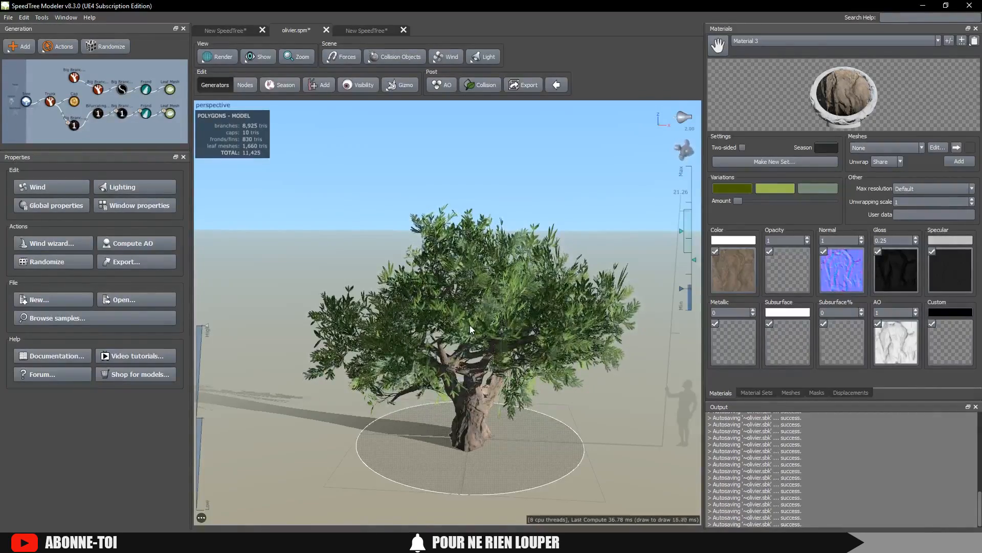
scroll(411, 299, up, 5)
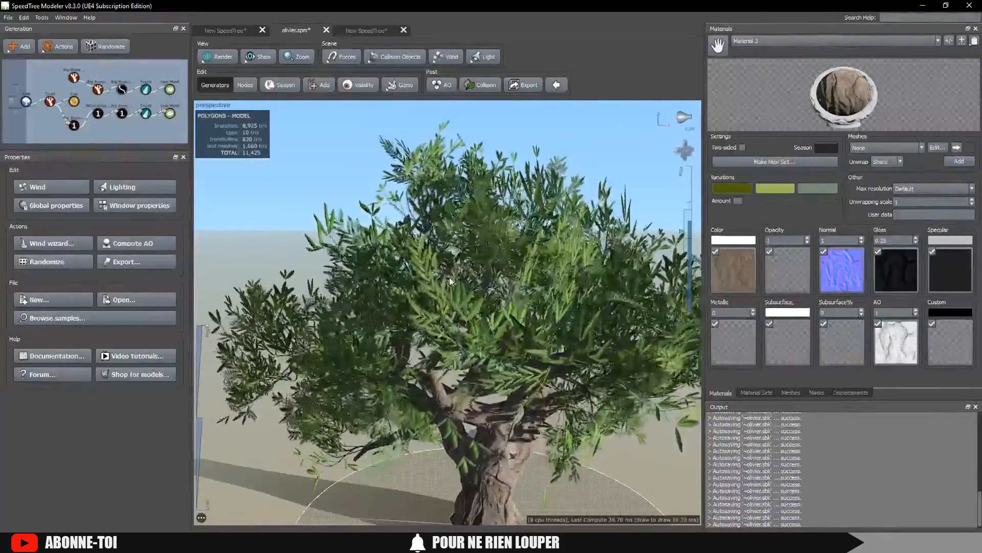
drag(419, 254, 433, 282)
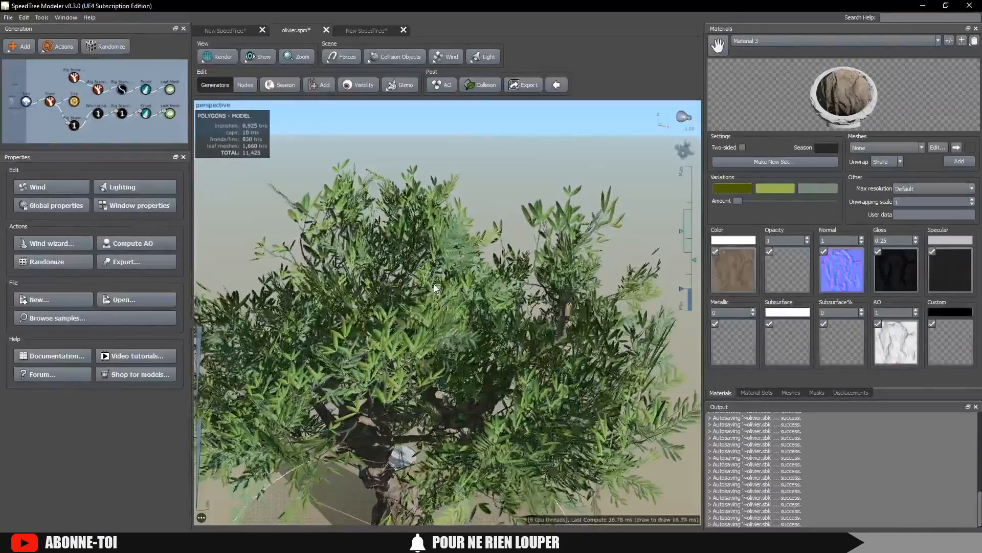
scroll(434, 284, down, 3)
drag(480, 319, 512, 309)
scroll(489, 330, up, 3)
scroll(491, 337, down, 4)
drag(492, 341, 454, 121)
click(441, 84)
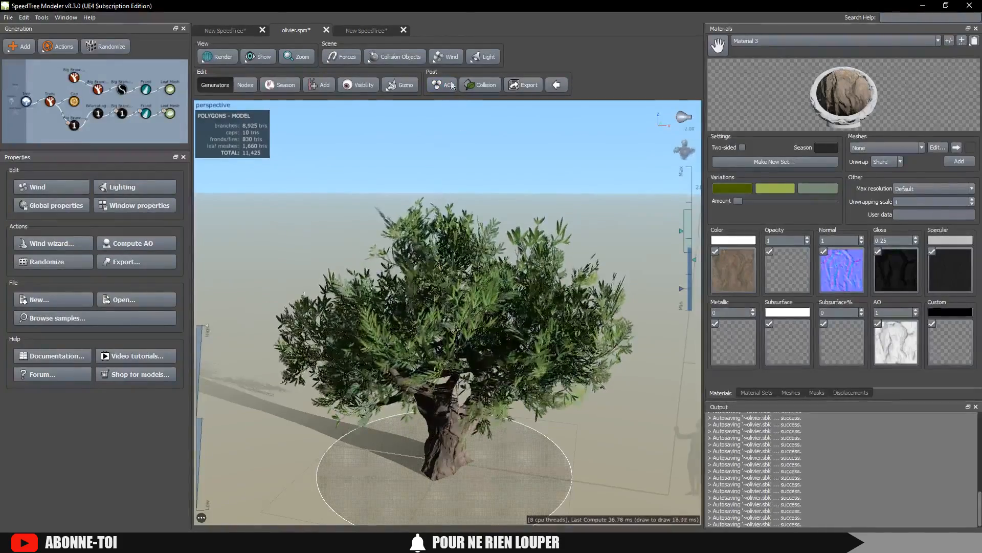
View the whole olive tree backlit against the sun to judge how light passes through the leaves
drag(515, 209, 551, 182)
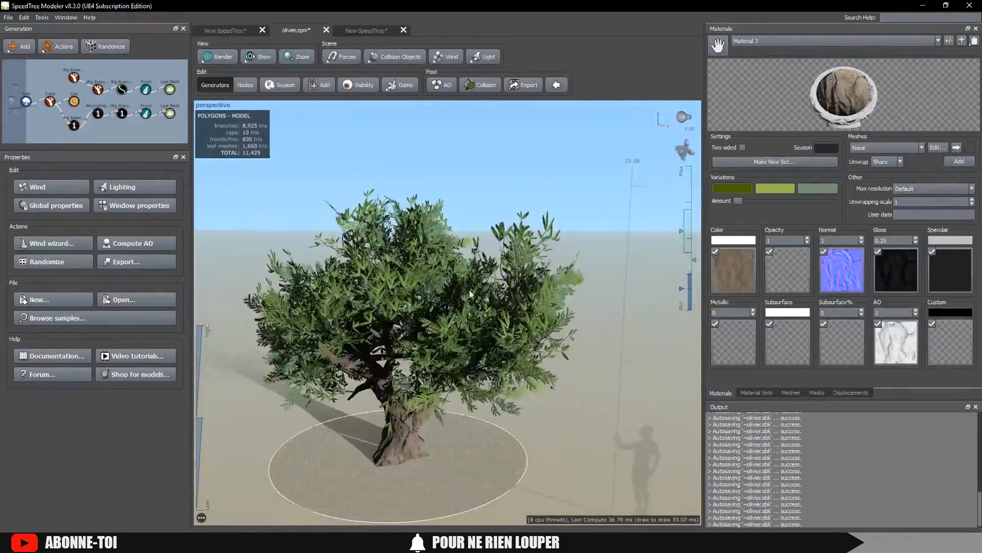
drag(499, 294, 480, 300)
scroll(456, 311, down, 4)
drag(489, 311, 549, 267)
scroll(522, 200, up, 4)
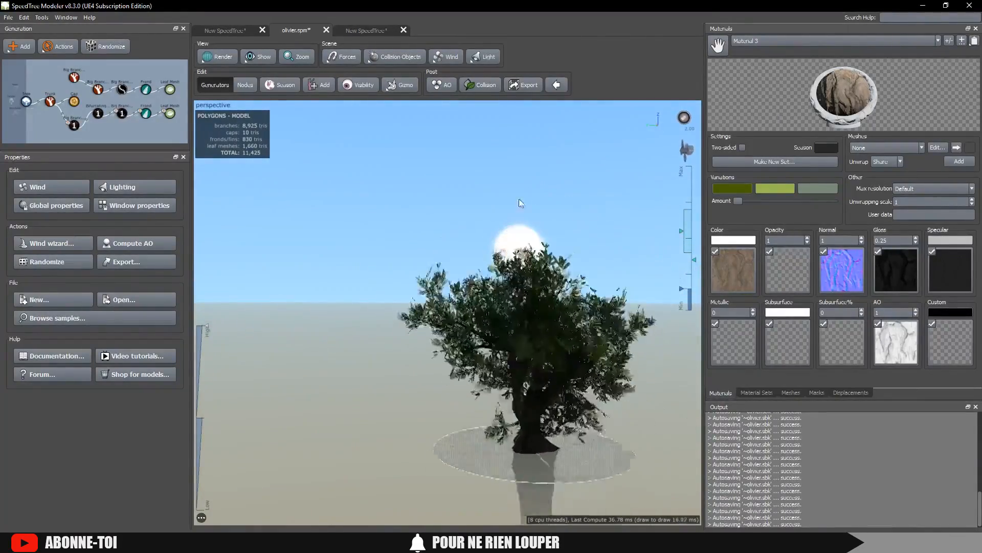
Select the leaf cluster material and display the tree in the Subsurface Check render mode
click(791, 41)
click(791, 54)
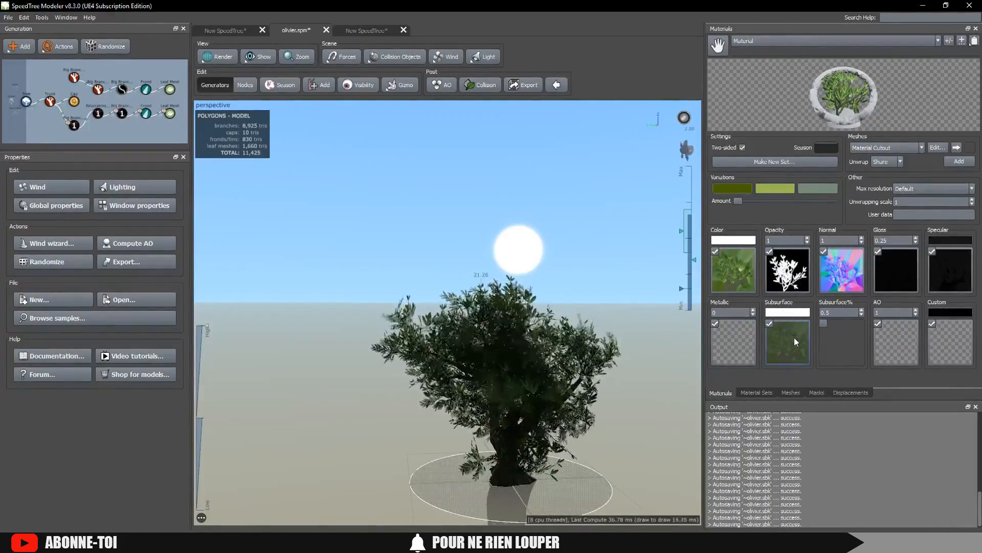
scroll(408, 286, up, 3)
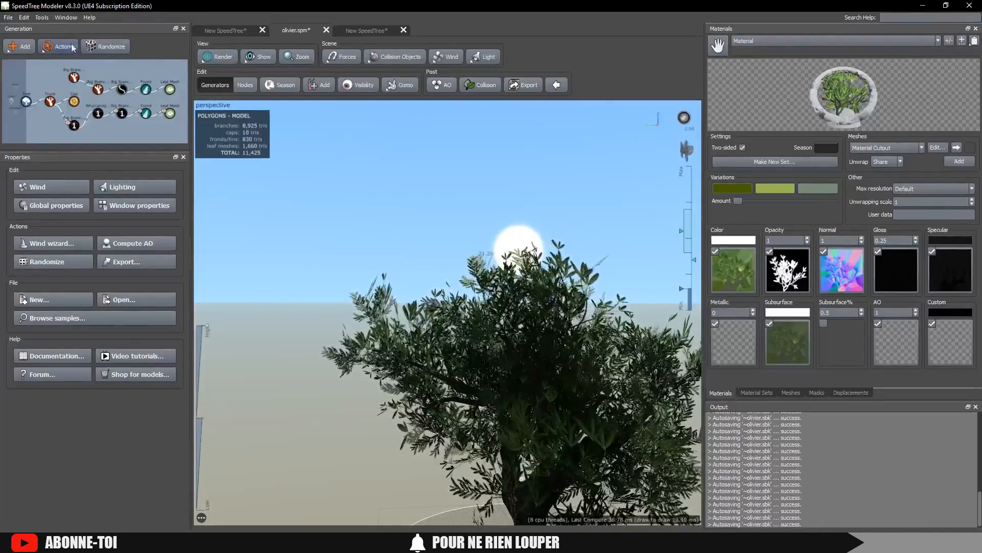
click(218, 57)
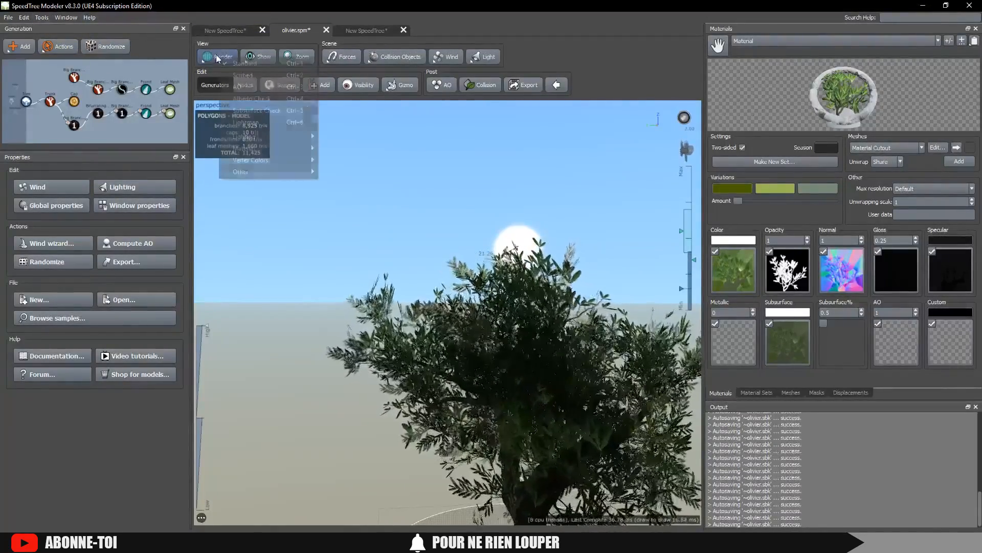
click(255, 111)
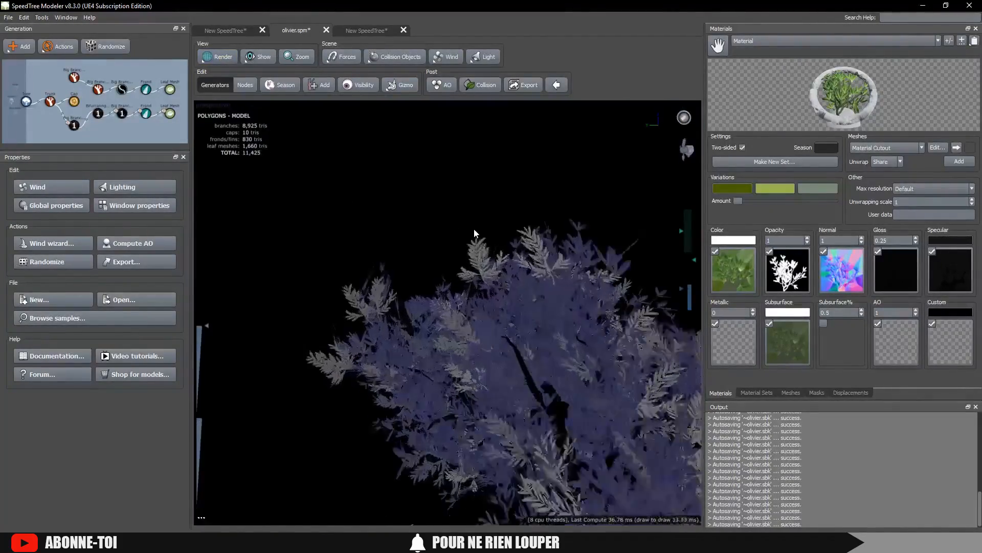
scroll(379, 216, up, 4)
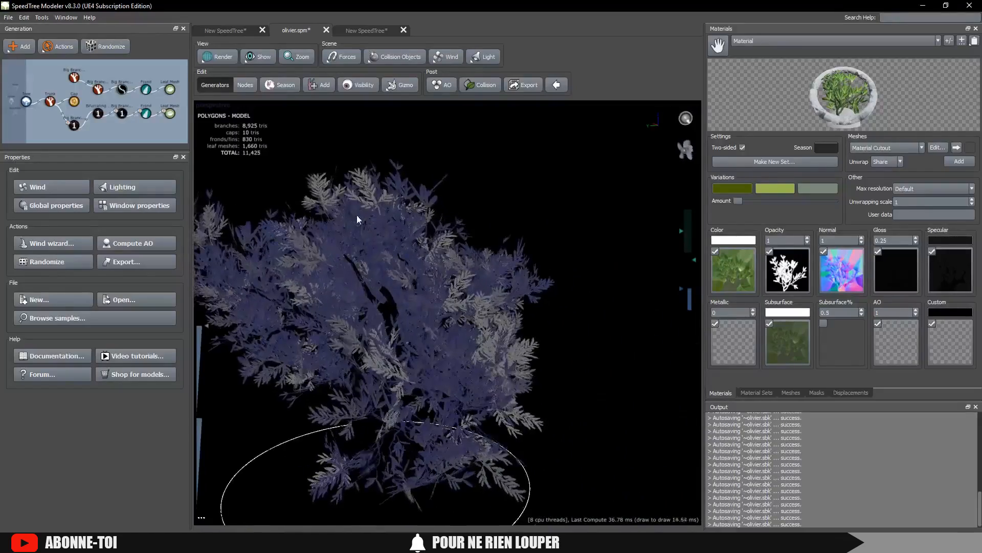
drag(381, 225, 428, 208)
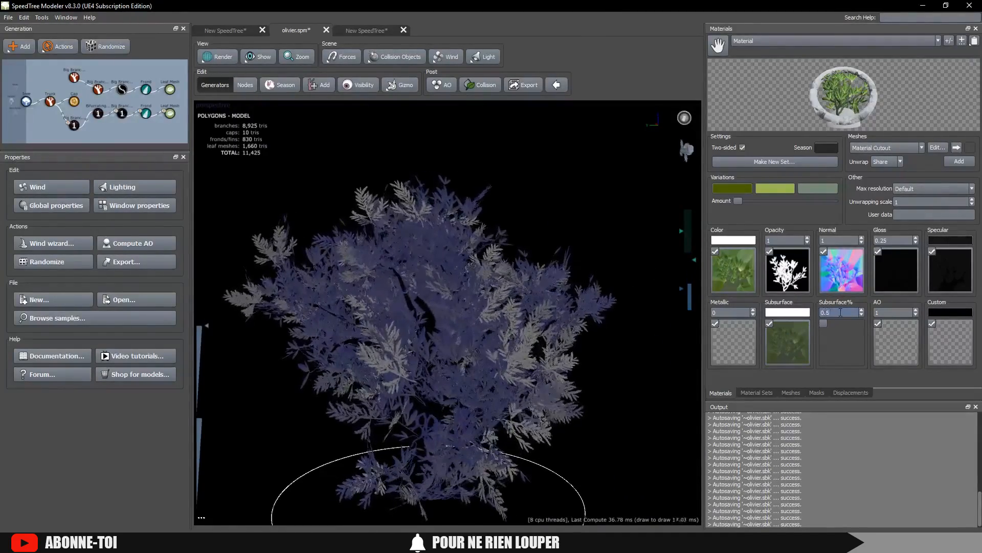
Adjust the leaf material's subsurface color map: saturation and minimum at their lowest settings, maximum at its highest
click(780, 342)
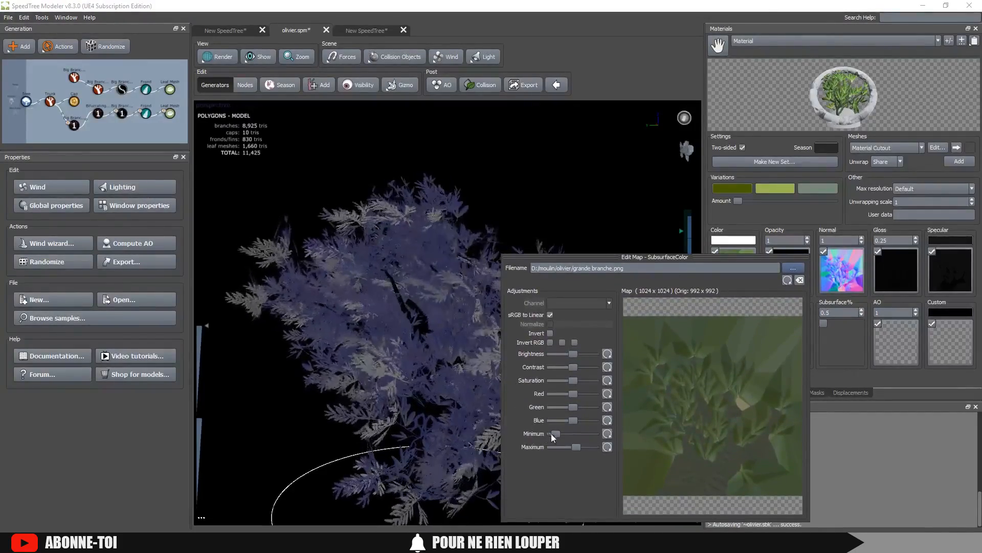
drag(558, 434, 572, 430)
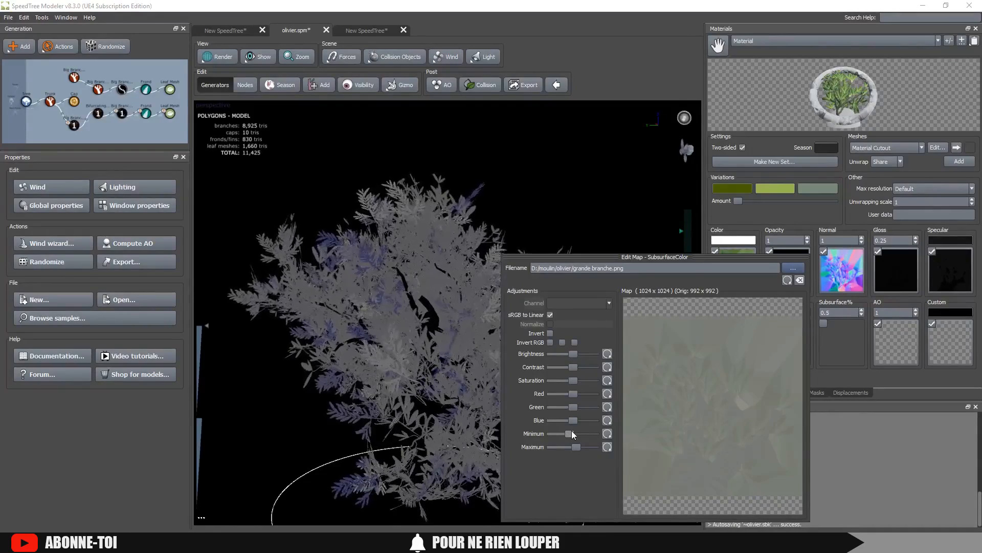
drag(572, 431, 552, 429)
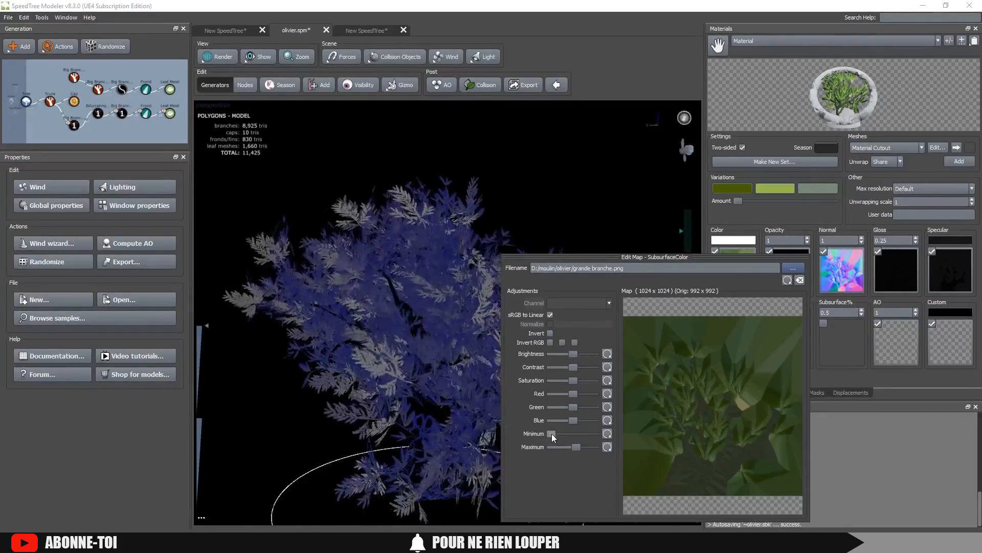
drag(573, 381, 582, 381)
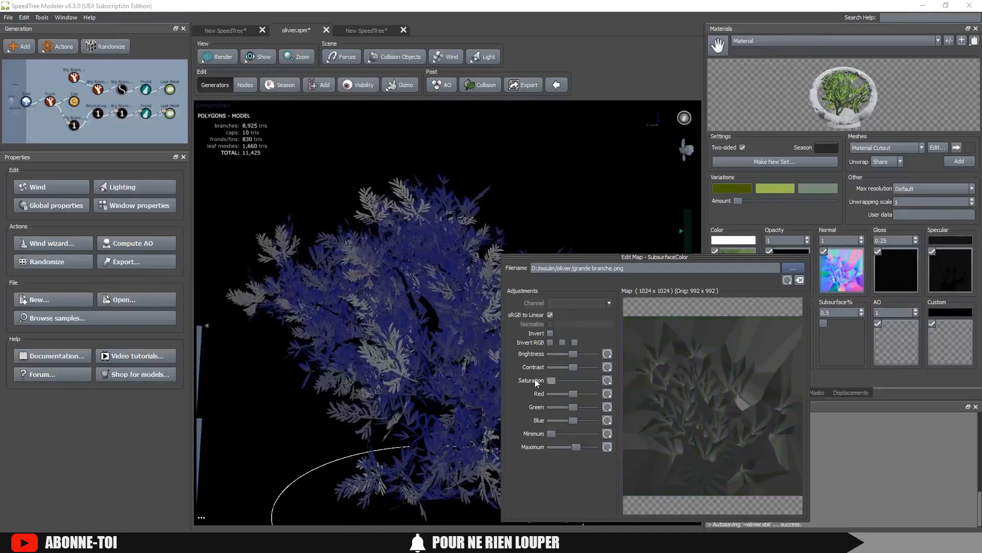
drag(595, 380, 511, 372)
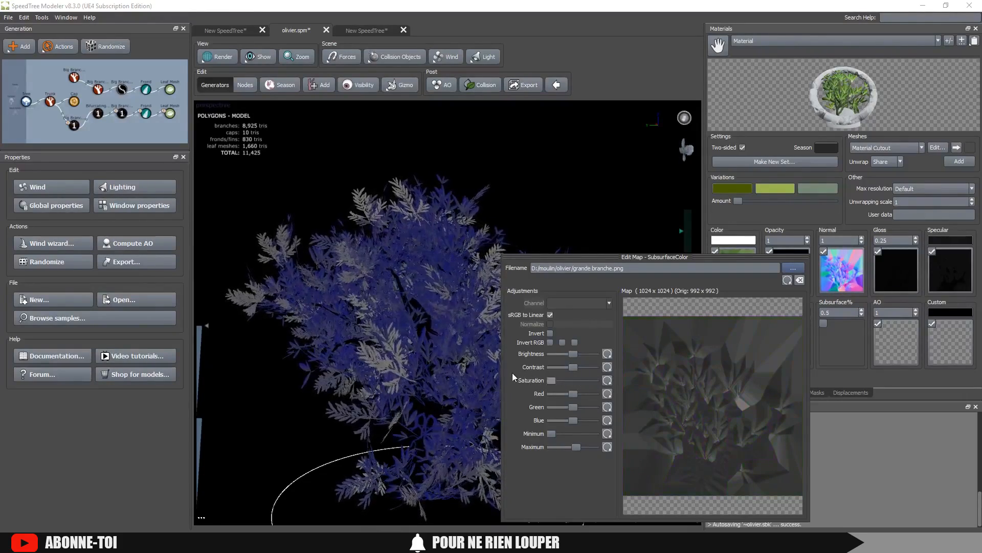
drag(551, 433, 434, 432)
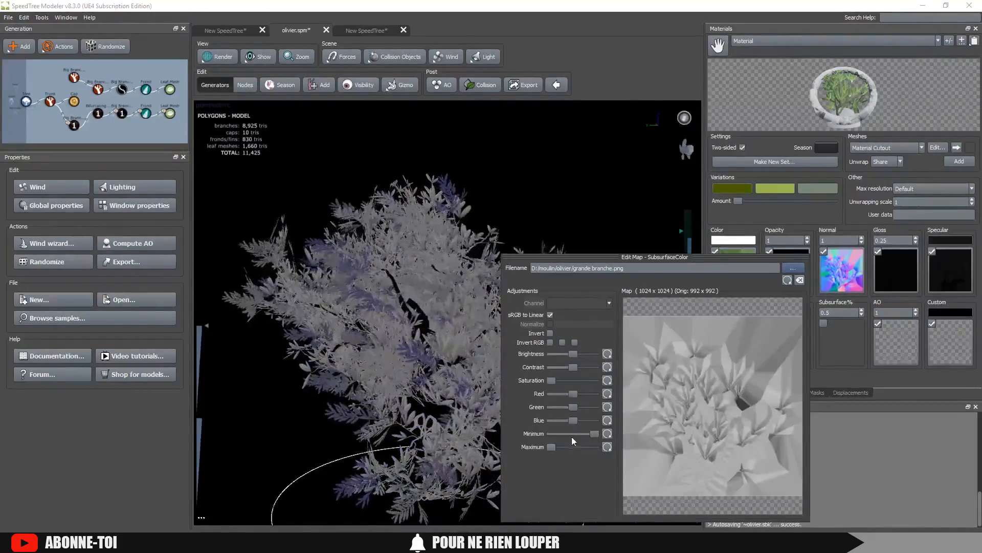
drag(593, 433, 622, 450)
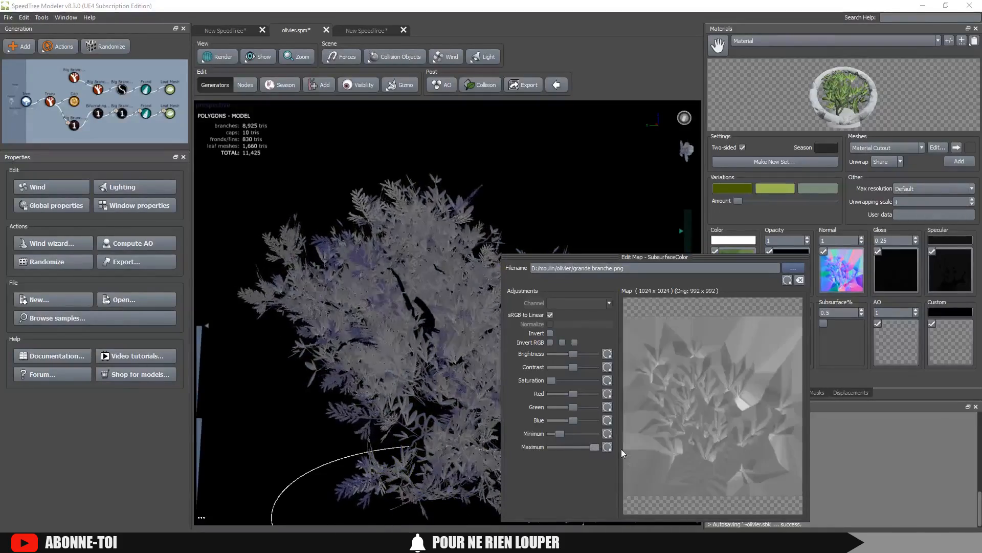
drag(563, 434, 547, 435)
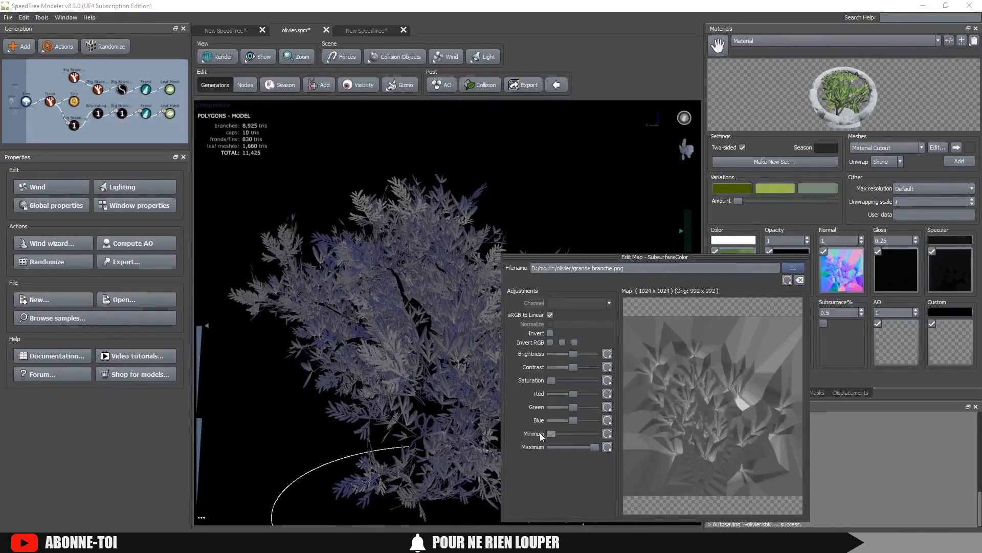
click(613, 198)
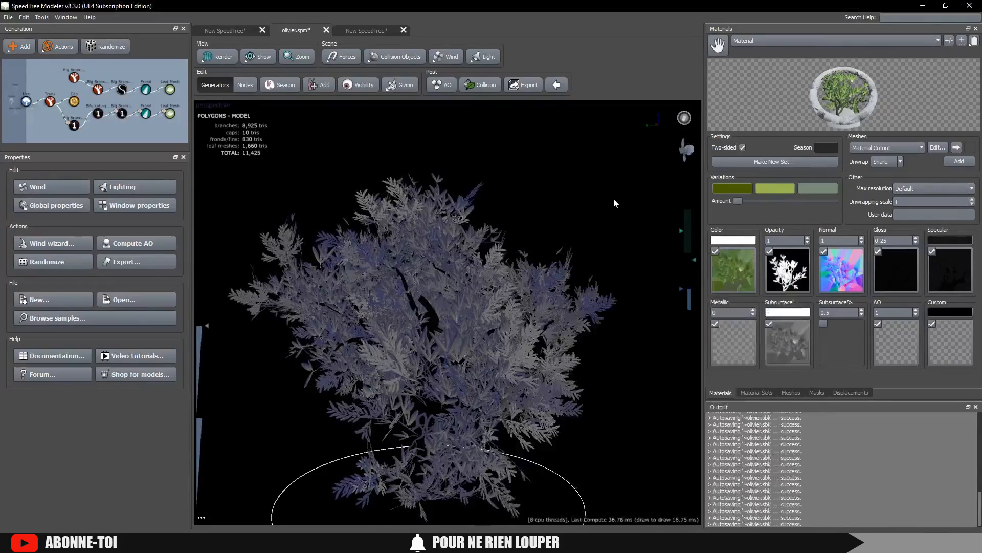
Return the tree to the Standard render mode and inspect the adjusted foliage against the sun and from the lit side
drag(584, 184, 645, 183)
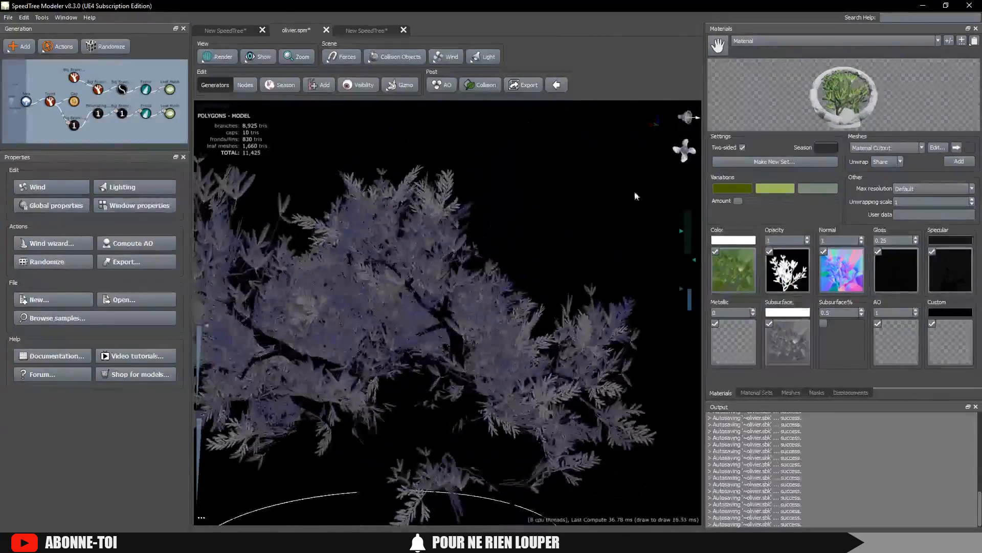
click(219, 53)
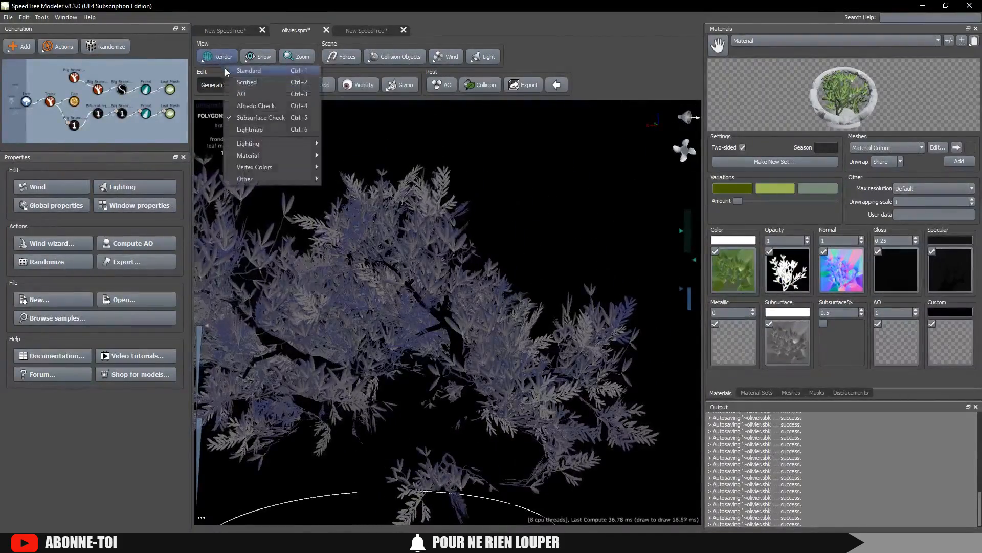
click(238, 73)
drag(558, 224, 354, 219)
scroll(501, 230, up, 4)
middle_drag(357, 224, 360, 267)
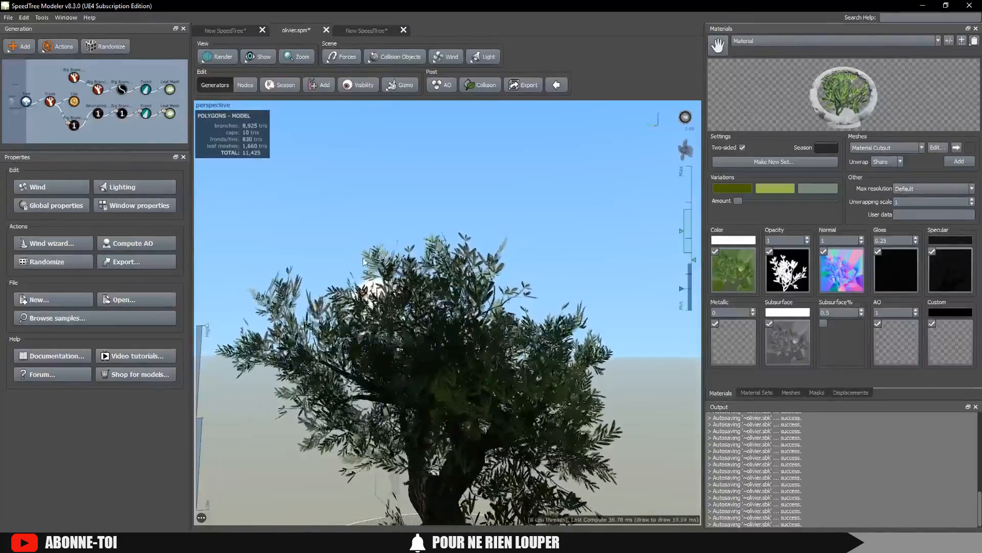
drag(382, 266, 393, 293)
scroll(524, 226, down, 8)
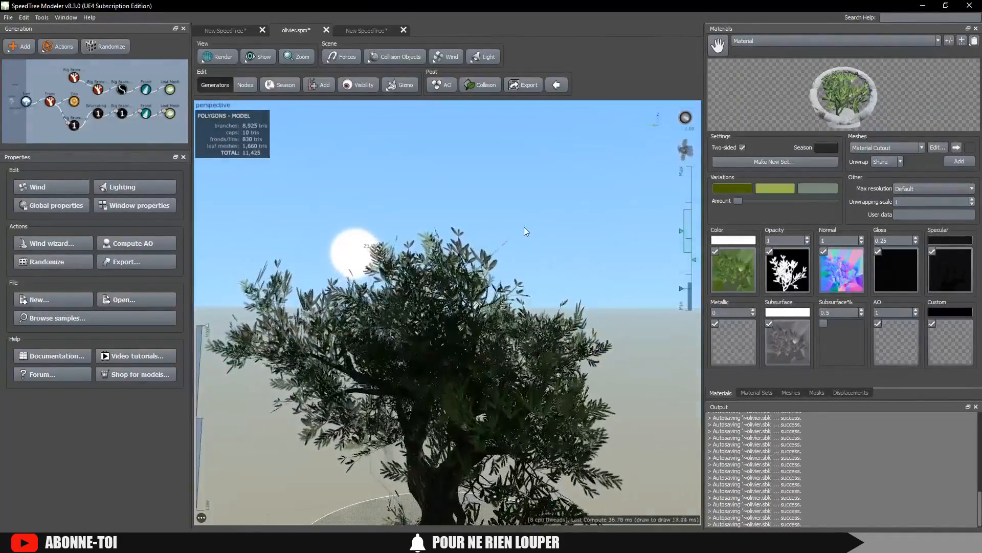
drag(523, 230, 361, 233)
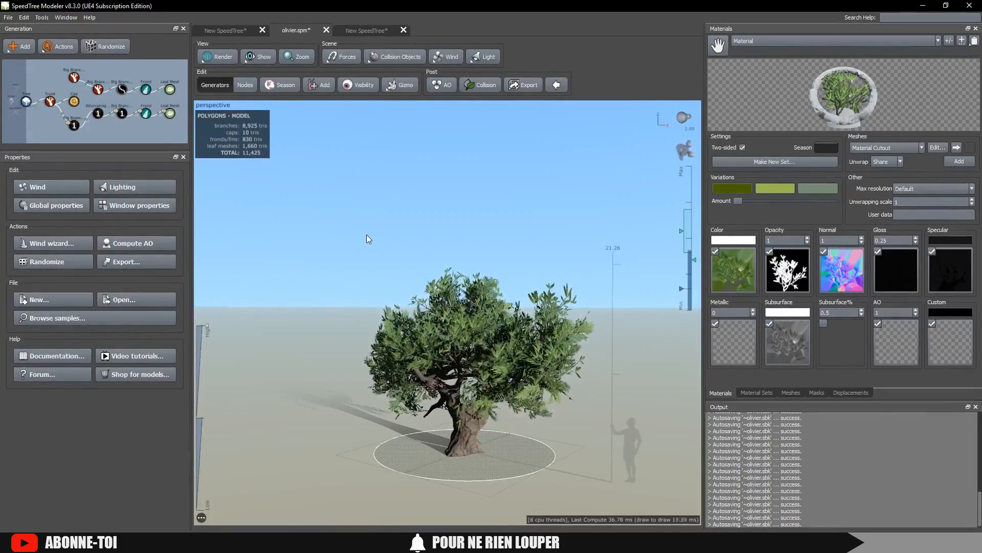
drag(459, 222, 473, 243)
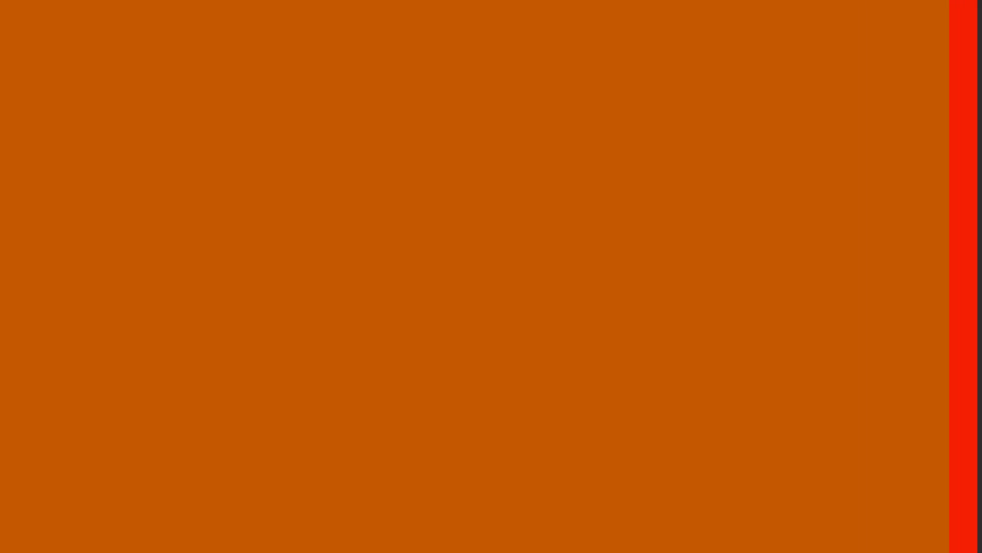